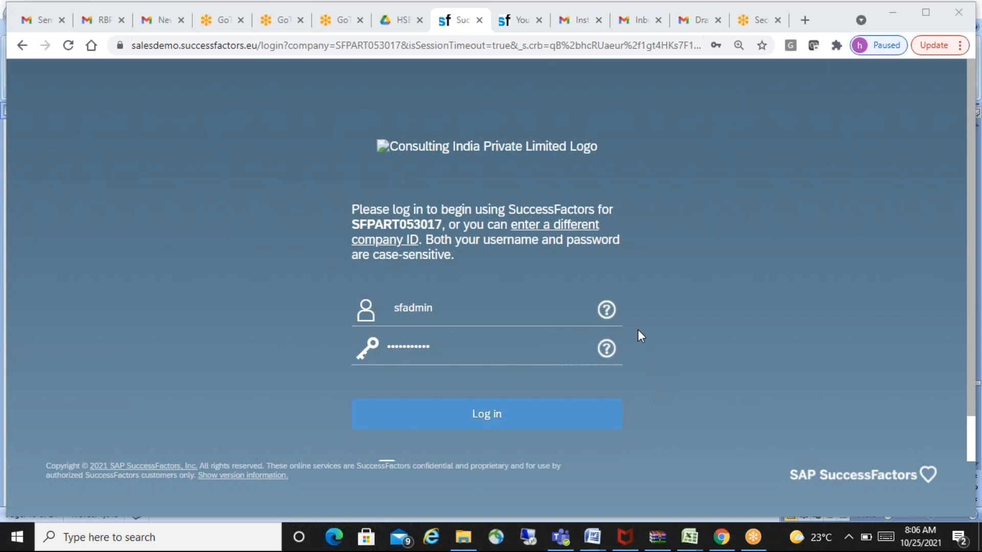
# - Log in to the SuccessFactors demo instance with the prefilled credentials
pyautogui.click(495, 414)
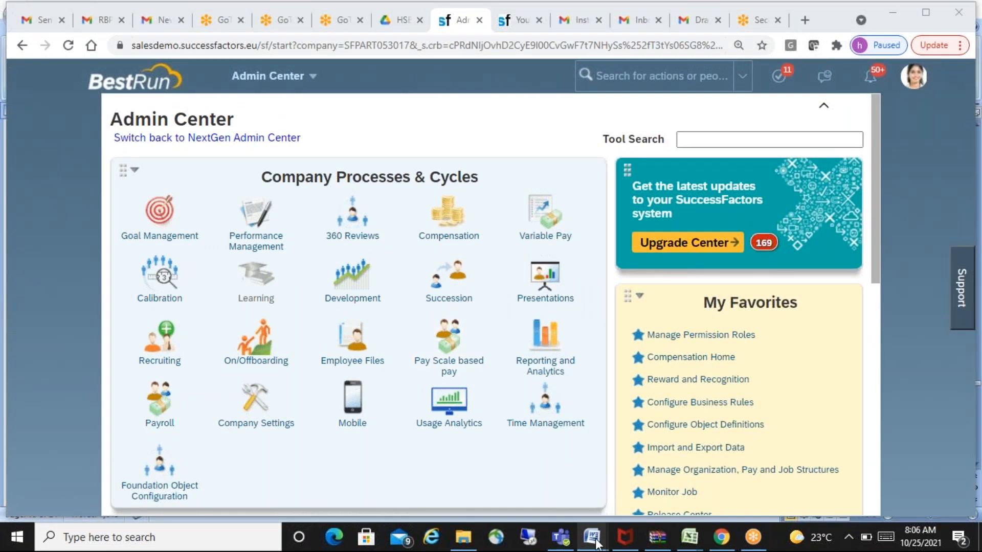
# - Switch to Word, glance at the RBP (1) document, and bring up the HSBC SF notes document
pyautogui.moveTo(593, 539)
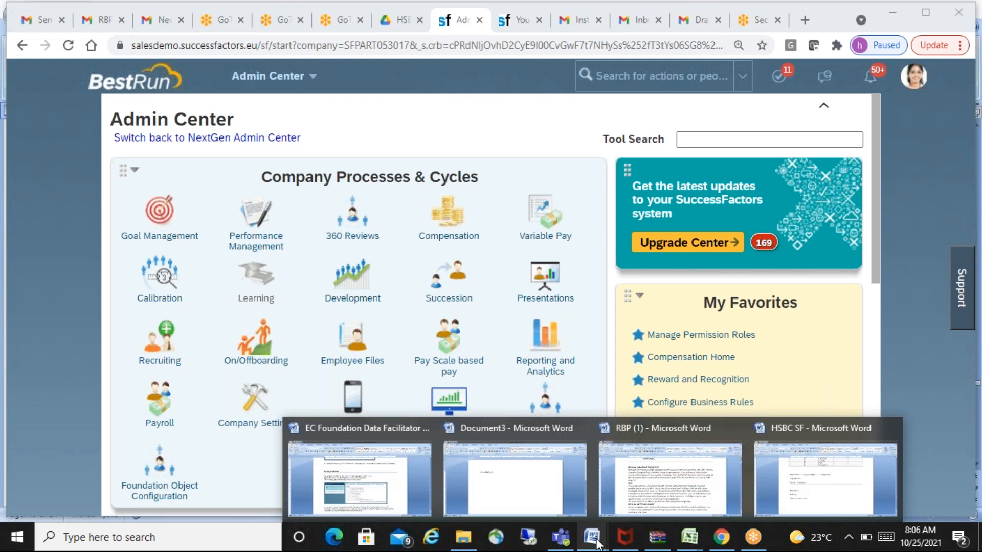
pyautogui.click(693, 493)
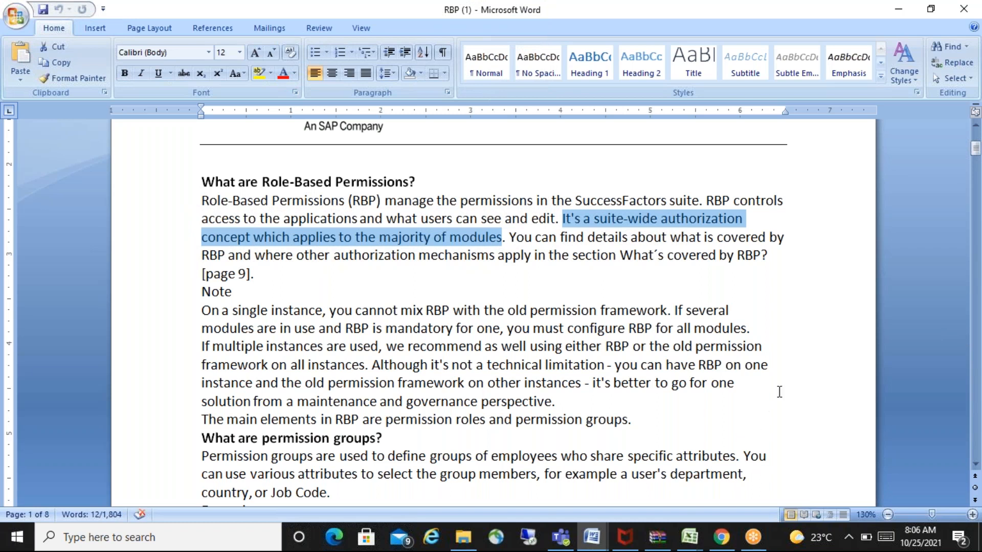
pyautogui.click(779, 392)
pyautogui.hotkey('alt', 'Tab')
pyautogui.hotkey('alt', 'Tab')
pyautogui.hotkey('alt', 'Tab')
pyautogui.hotkey('alt', 'Tab')
pyautogui.hotkey('alt', 'Tab')
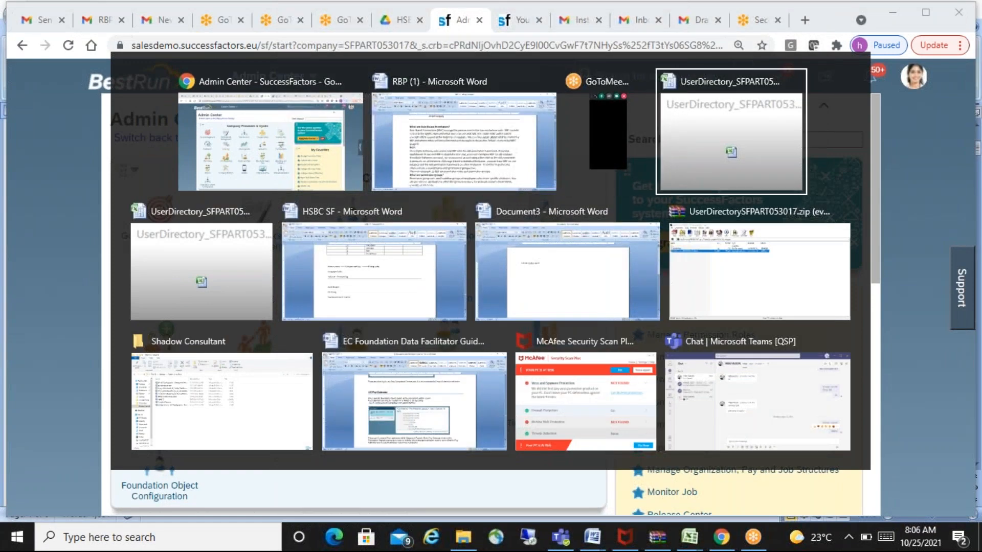
pyautogui.hotkey('alt', 'Tab')
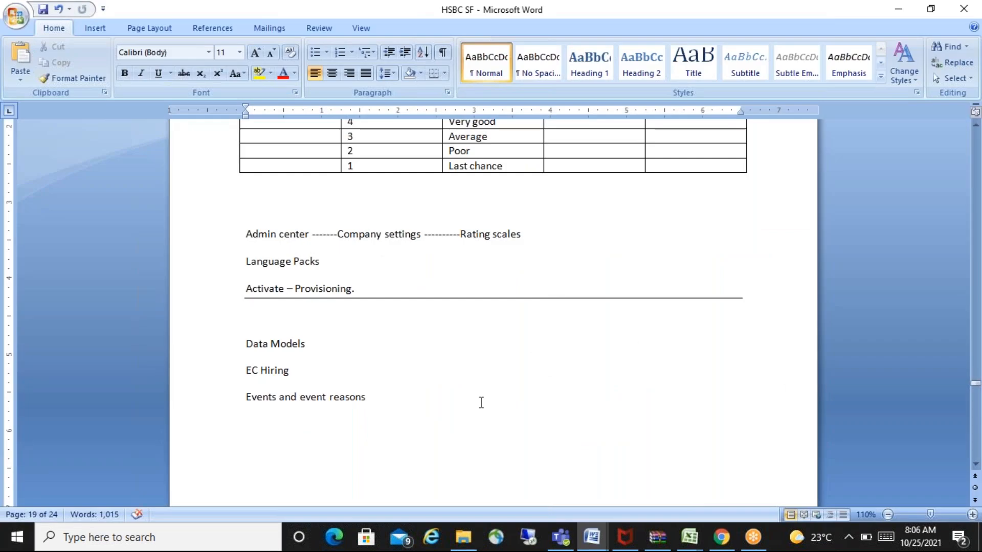
# - Look back through the HSBC SF notes from the performance review table up to the Role Based Permission section
pyautogui.press('Up')
pyautogui.press('Up')
pyautogui.press('Up')
pyautogui.press('Up')
pyautogui.press('Up')
pyautogui.press('Up')
pyautogui.press('Up')
pyautogui.press('Up')
pyautogui.press('Up')
pyautogui.press('Up')
pyautogui.press('Up')
pyautogui.press('Up')
pyautogui.press('Up')
pyautogui.press('Up')
pyautogui.press('Up')
pyautogui.press('Up')
pyautogui.press('Up')
pyautogui.press('Up')
pyautogui.press('Up')
pyautogui.press('Up')
pyautogui.press('Up')
pyautogui.press('Up')
pyautogui.press('Up')
pyautogui.press('Up')
pyautogui.press('Up')
pyautogui.press('Up')
pyautogui.press('Up')
pyautogui.press('Up')
pyautogui.press('Up')
pyautogui.press('Up')
pyautogui.press('Up')
pyautogui.press('Up')
pyautogui.press('Up')
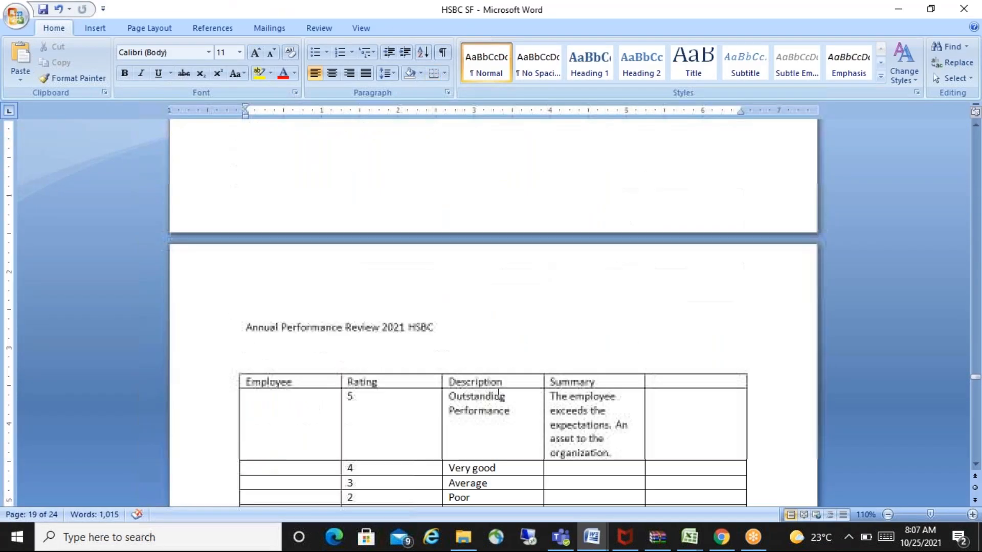
pyautogui.press('Up')
pyautogui.press('Up')
pyautogui.press('Up')
pyautogui.press('Up')
pyautogui.press('Up')
pyautogui.press('Up')
pyautogui.press('Up')
pyautogui.press('Up')
pyautogui.press('Up')
pyautogui.press('Up')
pyautogui.press('Up')
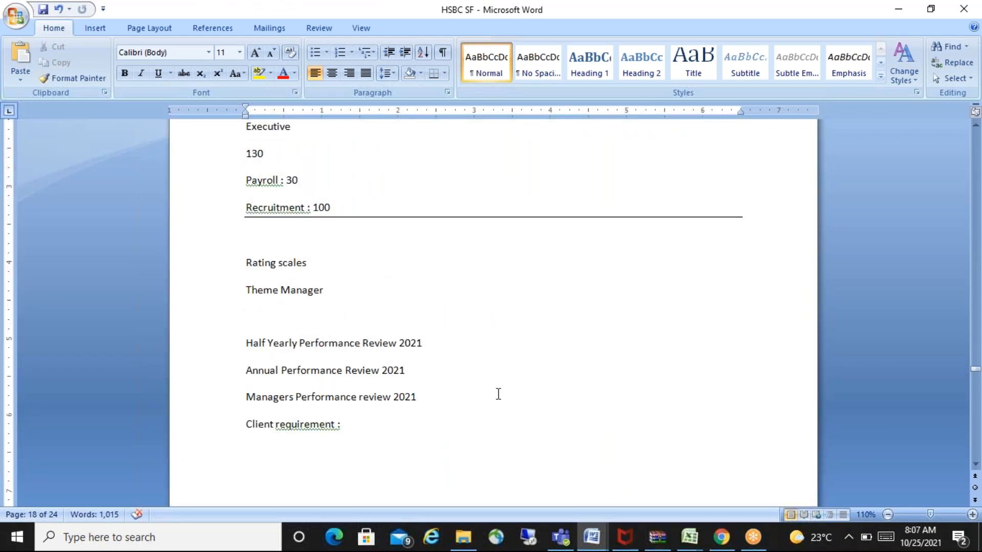
pyautogui.press('Up')
pyautogui.press('Up')
pyautogui.press('Up')
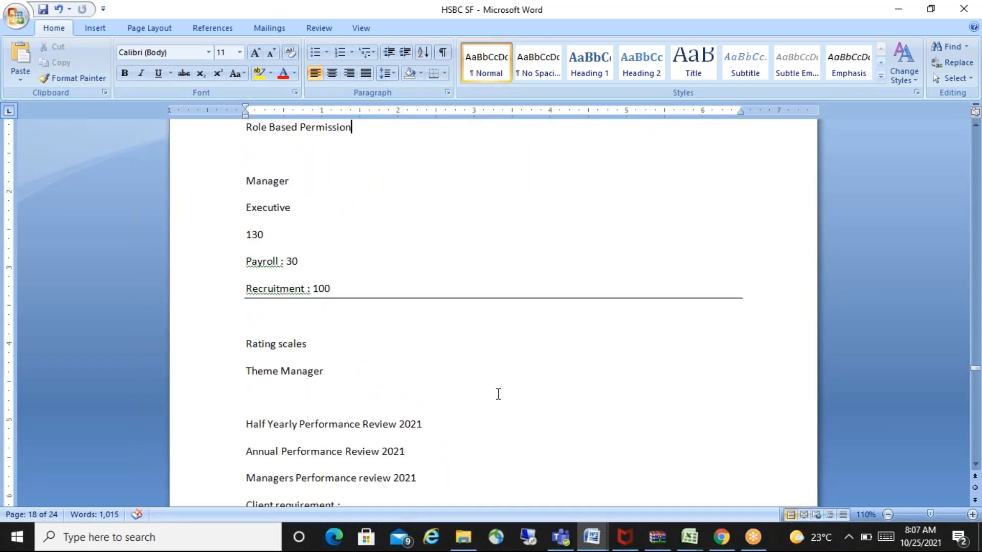
# - Review the notes on rating scales, the annual performance review table and language packs down to the Activate – Provisioning line
pyautogui.press('Down')
pyautogui.press('Down')
pyautogui.press('Down')
pyautogui.press('Down')
pyautogui.press('Down')
pyautogui.press('Down')
pyautogui.press('Down')
pyautogui.press('Down')
pyautogui.press('Down')
pyautogui.press('Down')
pyautogui.press('Down')
pyautogui.press('Down')
pyautogui.press('Down')
pyautogui.press('Down')
pyautogui.press('Down')
pyautogui.press('Down')
pyautogui.press('Down')
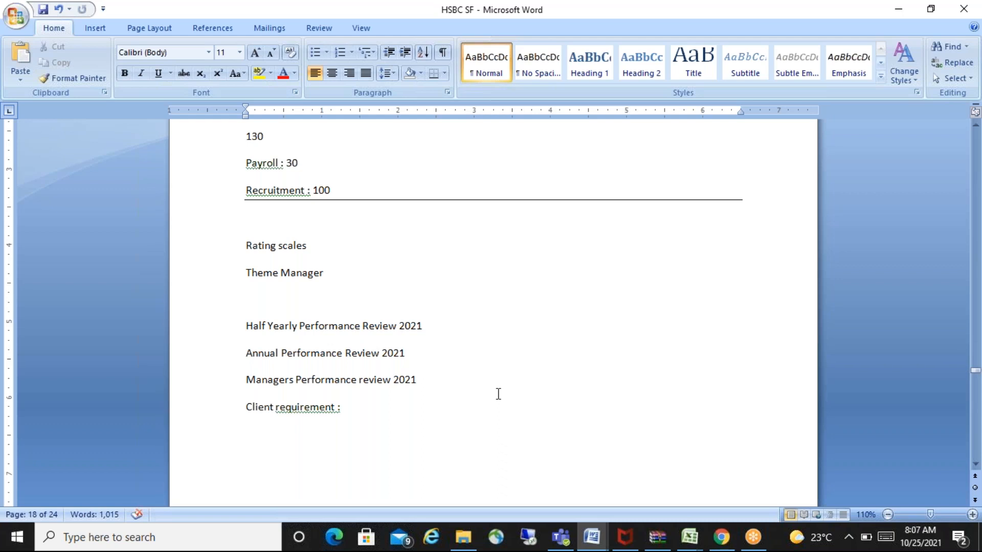
pyautogui.press('Down')
pyautogui.press('Down')
pyautogui.press('Down')
pyautogui.press('Down')
pyautogui.press('Down')
pyautogui.press('Down')
pyautogui.press('Down')
pyautogui.press('Down')
pyautogui.press('Down')
pyautogui.press('Down')
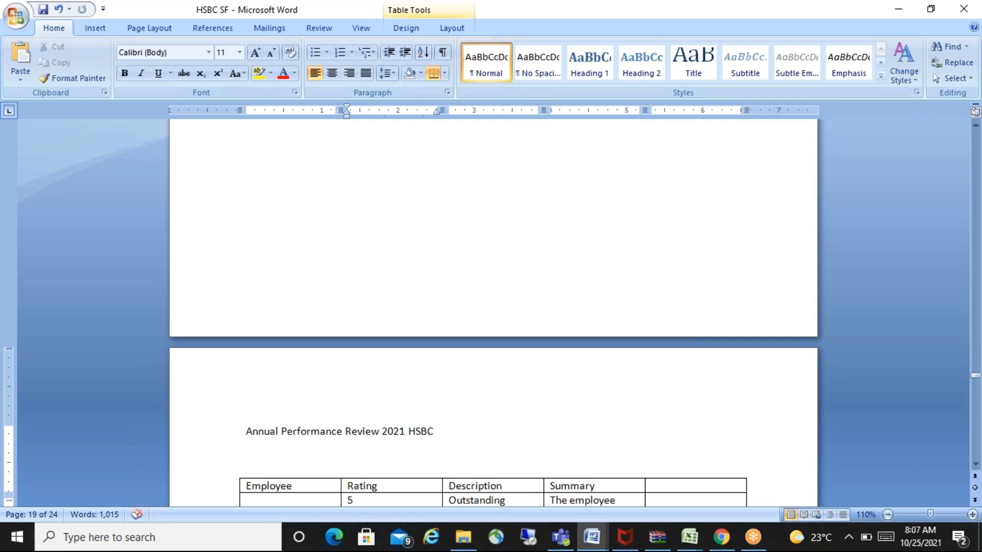
pyautogui.press('Down')
pyautogui.press('Down')
pyautogui.press('Down')
pyautogui.press('Down')
pyautogui.press('Down')
pyautogui.press('Down')
pyautogui.press('Down')
pyautogui.press('Down')
pyautogui.press('Down')
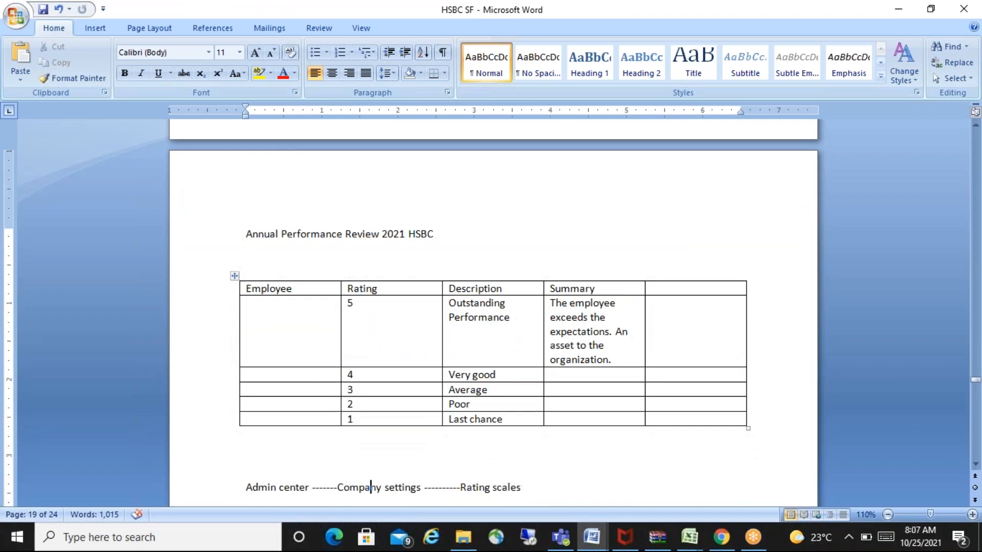
pyautogui.press('Down')
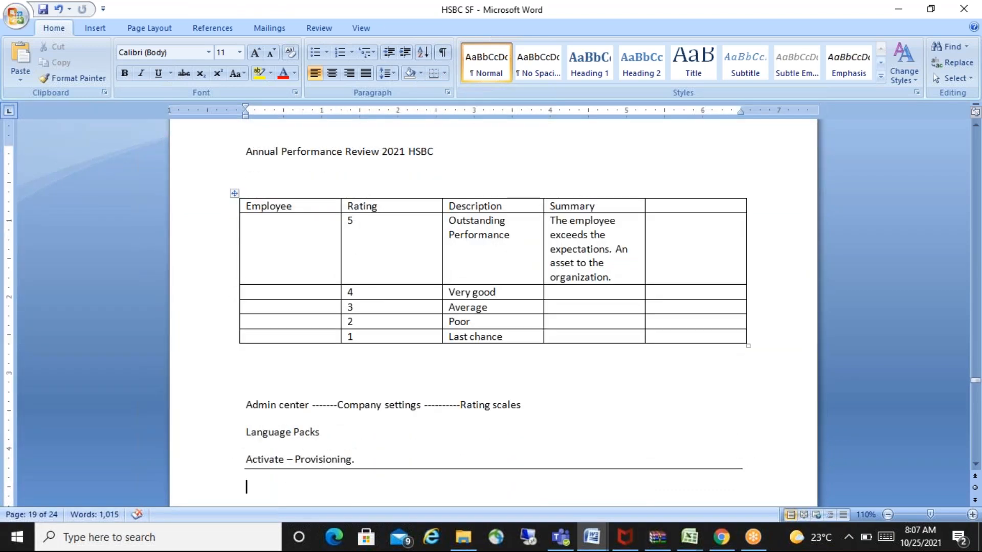
# - Add a horizontal separator line below "Events and event reasons" at the end of the notes
pyautogui.write('Data Models EC Hiring Events and event reasons')
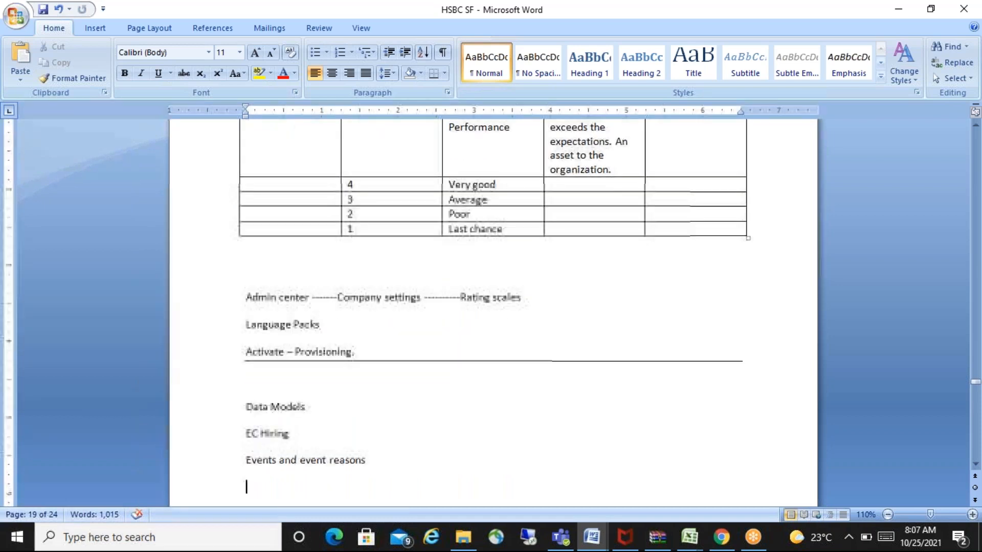
pyautogui.press('Return')
pyautogui.press('Return')
pyautogui.press('Return')
pyautogui.press('BackSpace')
pyautogui.press('BackSpace')
pyautogui.press('BackSpace')
pyautogui.press('BackSpace')
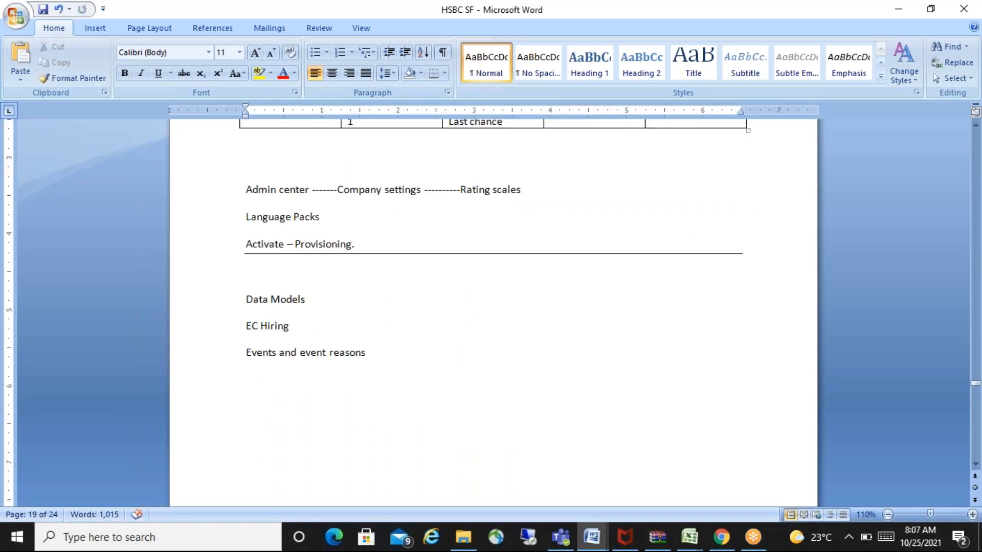
pyautogui.write('--------------------------------------------------------------------------------------------')
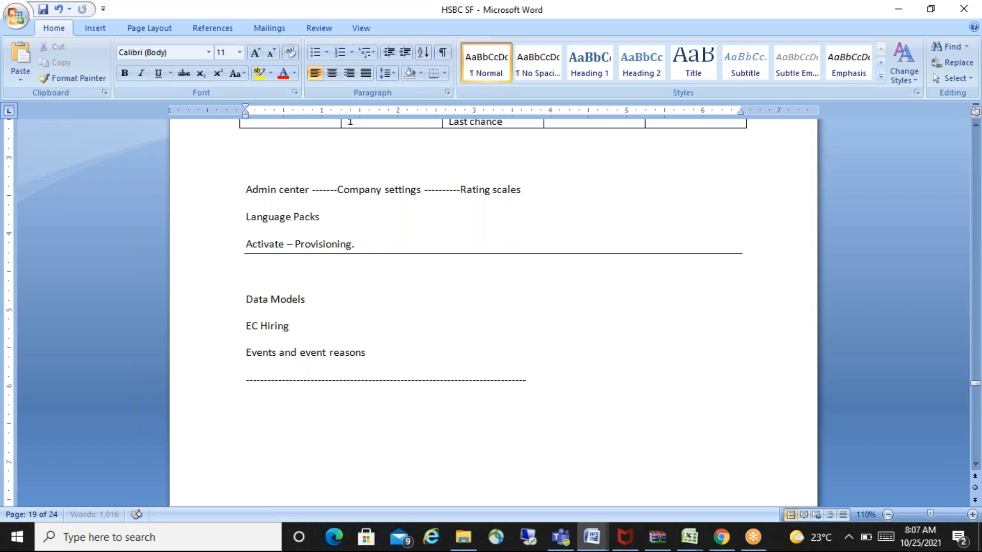
pyautogui.press('Return')
# - Enter the date 25.10.2021 below the separator, followed by the heading "RBP" and blank space for more notes
pyautogui.write('25')
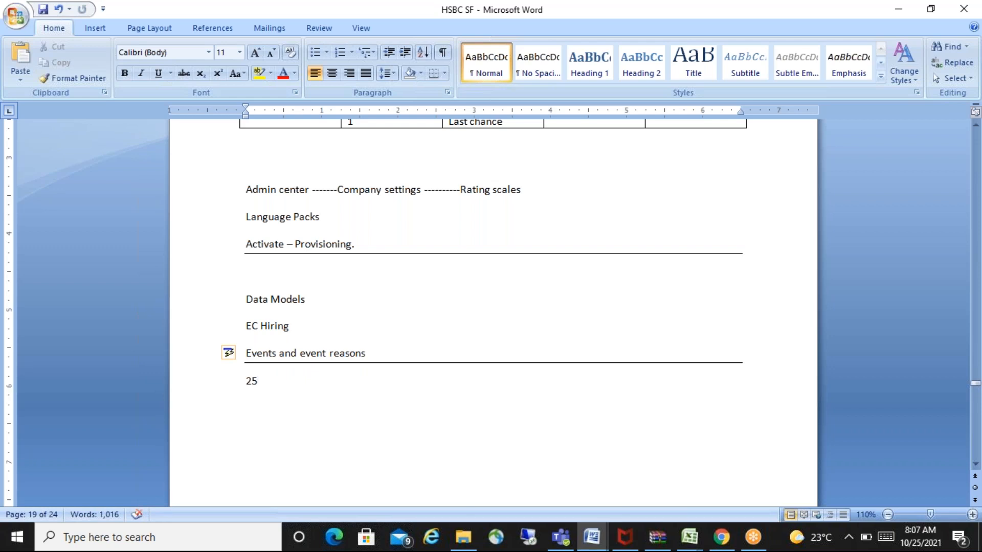
pyautogui.write('.10.2021')
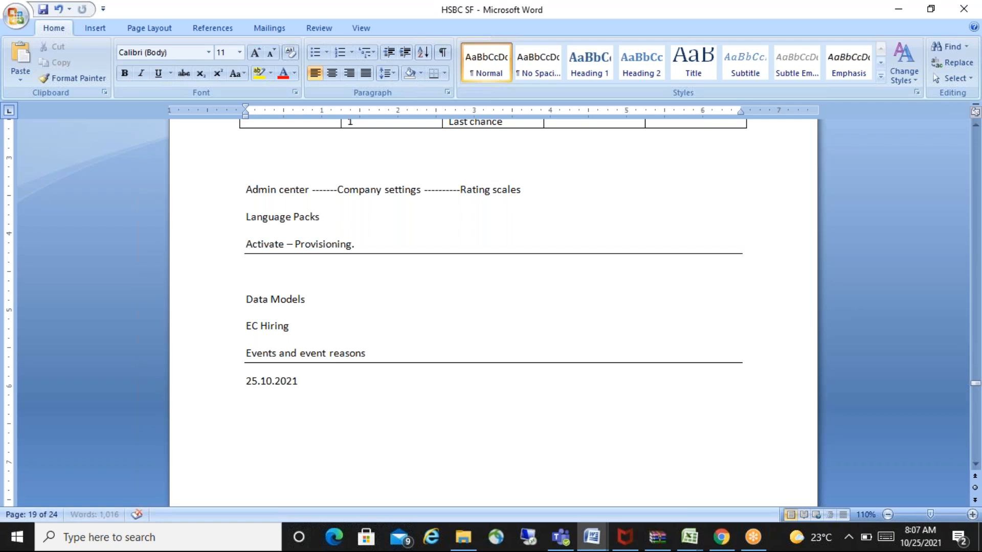
pyautogui.press('Return')
pyautogui.write('RBP')
pyautogui.press('Return')
pyautogui.press('Return')
pyautogui.press('Return')
pyautogui.press('Return')
pyautogui.press('Return')
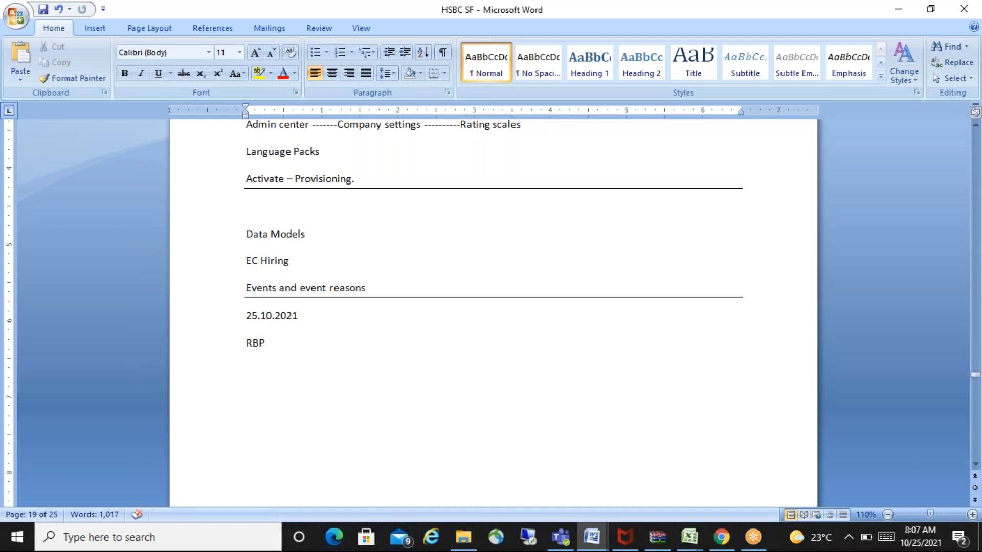
pyautogui.press('BackSpace')
pyautogui.press('BackSpace')
pyautogui.press('BackSpace')
# - Switch to the SuccessFactors Admin Center and browse the tools of modules such as Goal Management, Recruiting, Employee Files and Presentations
pyautogui.hotkey('alt', 'Tab')
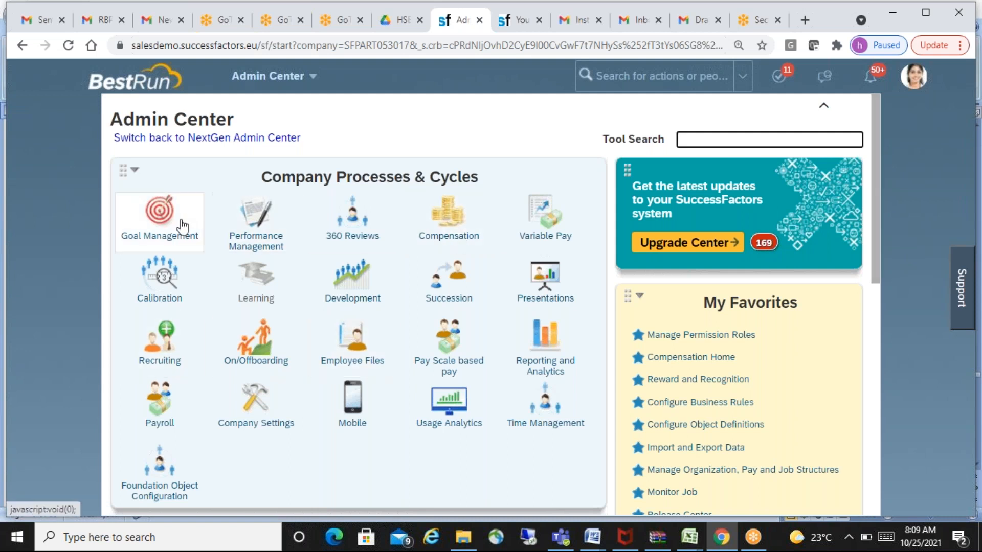
pyautogui.click(169, 236)
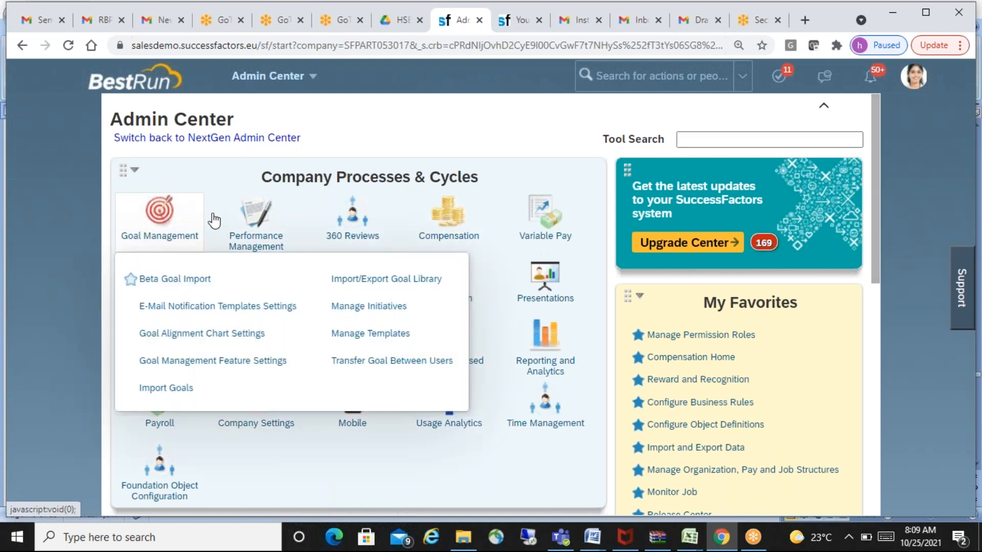
pyautogui.click(253, 225)
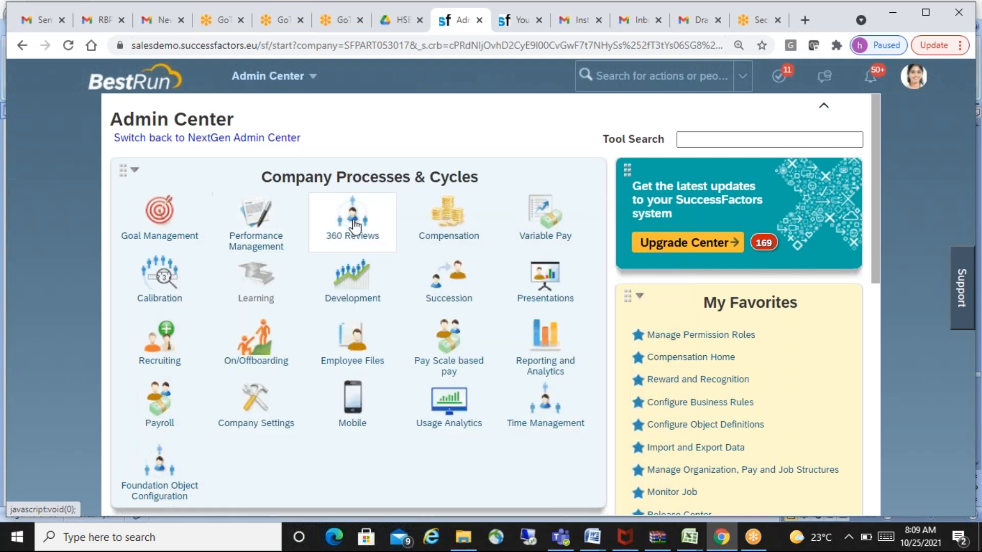
pyautogui.click(446, 217)
pyautogui.click(153, 402)
pyautogui.click(156, 352)
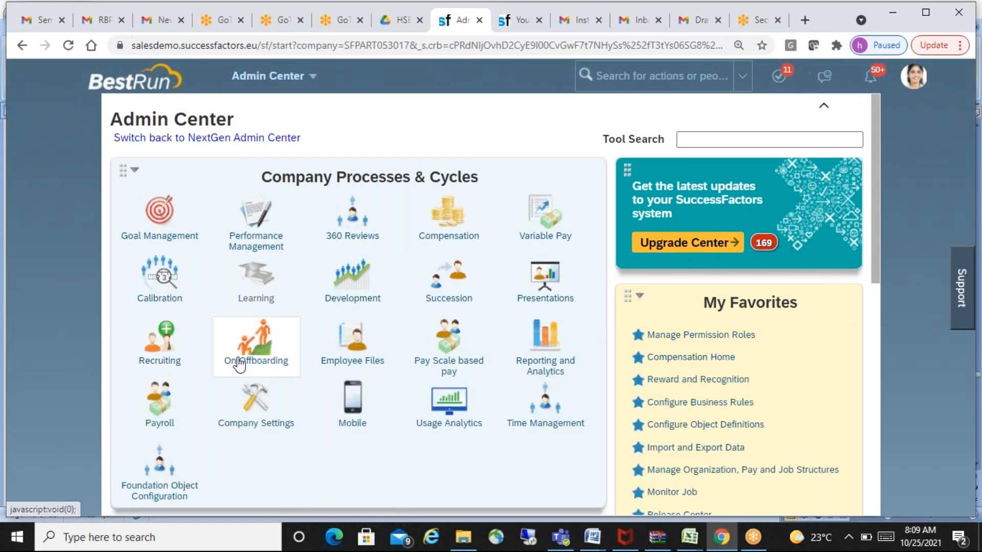
pyautogui.click(246, 353)
pyautogui.click(358, 353)
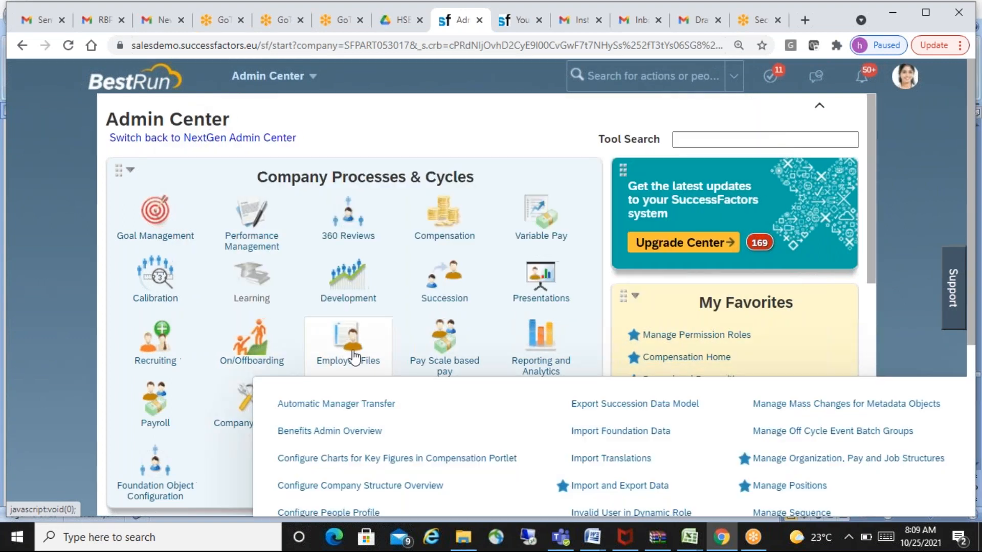
pyautogui.click(422, 340)
pyautogui.click(545, 279)
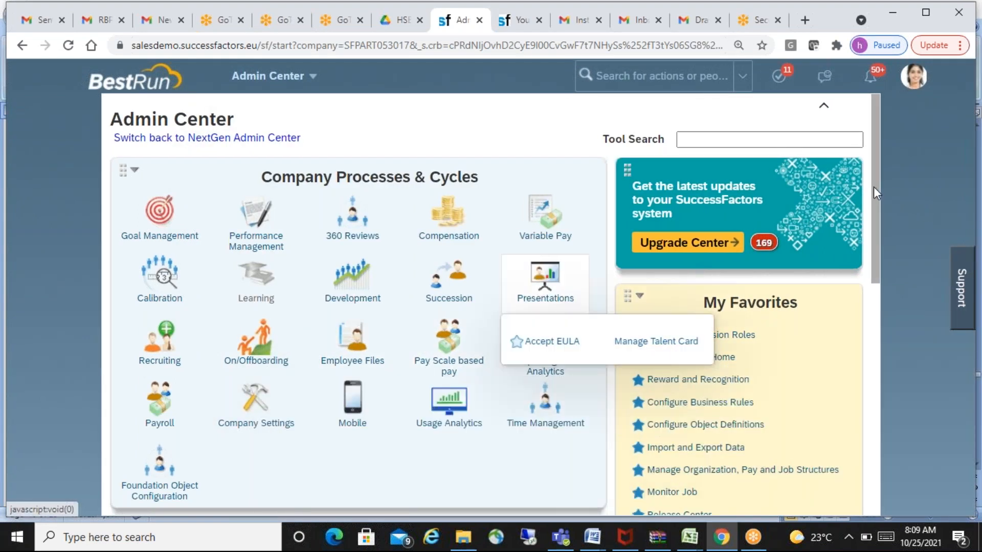
# - Examine the tools offered under Mobile, Employee Files, Recruiting and Compensation in Company Processes & Cycles
pyautogui.moveTo(876, 196); pyautogui.dragTo(879, 230)
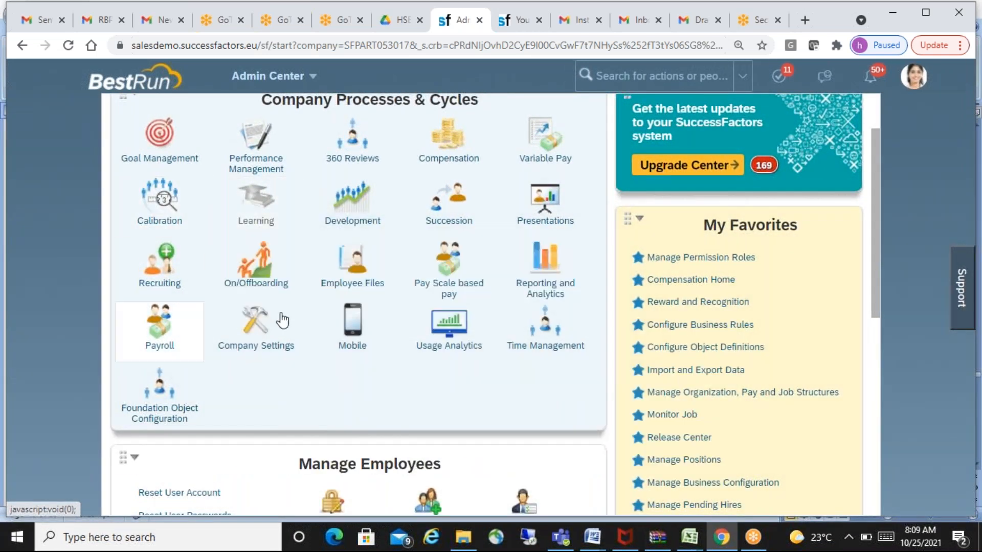
pyautogui.moveTo(380, 317)
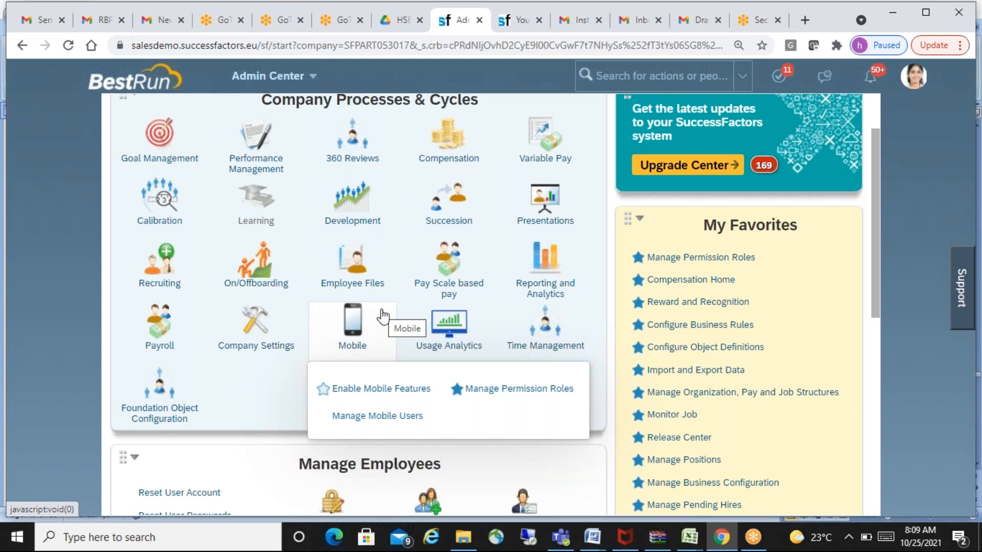
pyautogui.moveTo(361, 281)
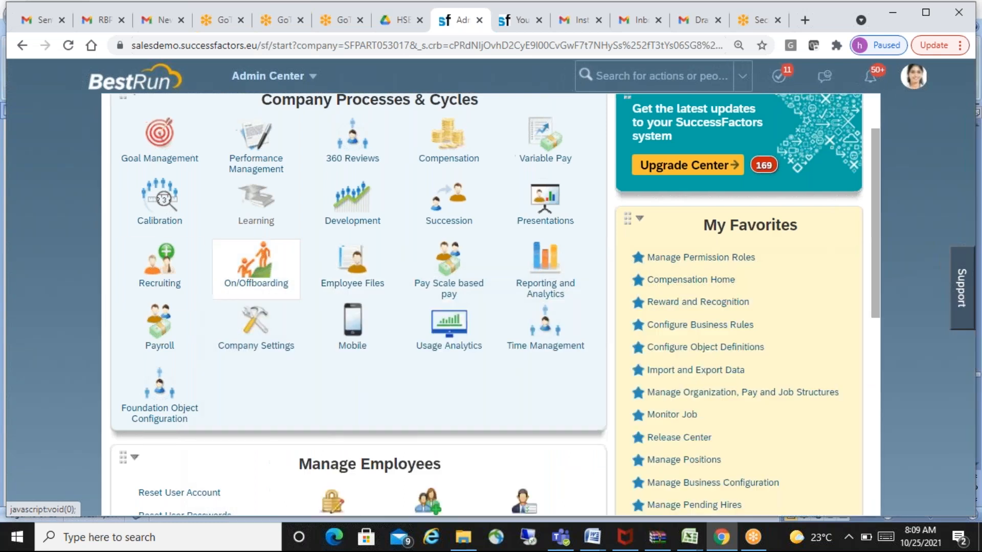
pyautogui.moveTo(165, 284)
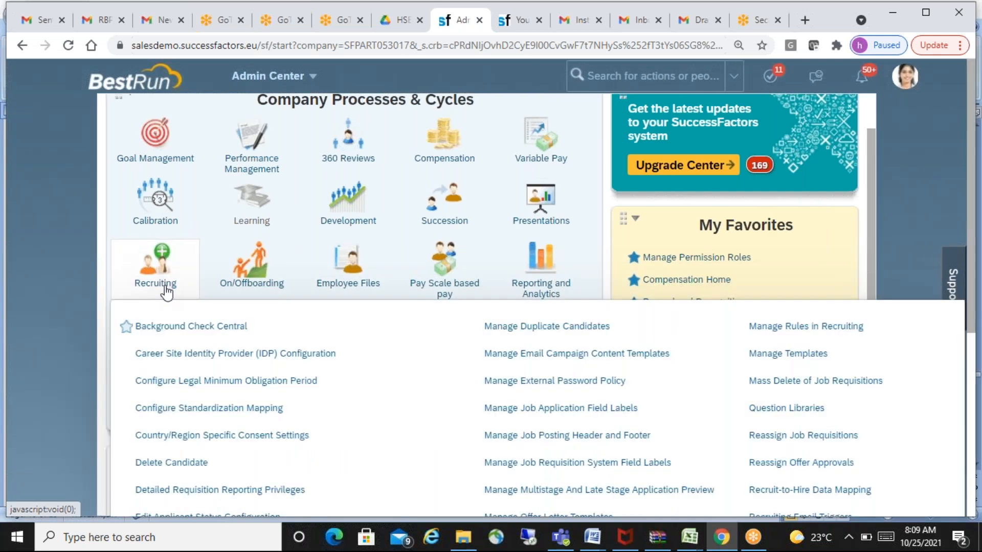
pyautogui.moveTo(434, 158)
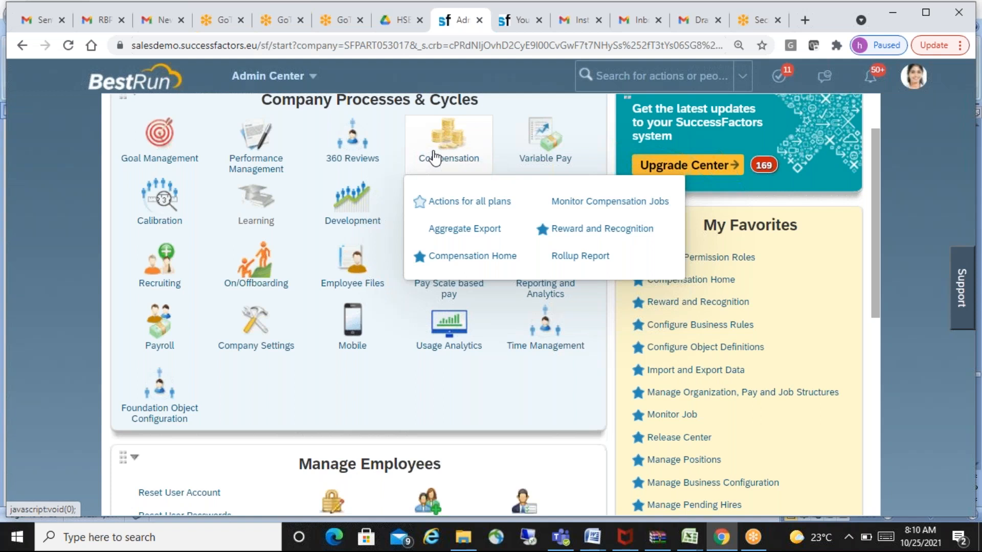
# - Return to the HSBC SF document in Word and add the lines "Recruitment" and "Manager" below the RBP heading
pyautogui.hotkey('alt', 'Tab')
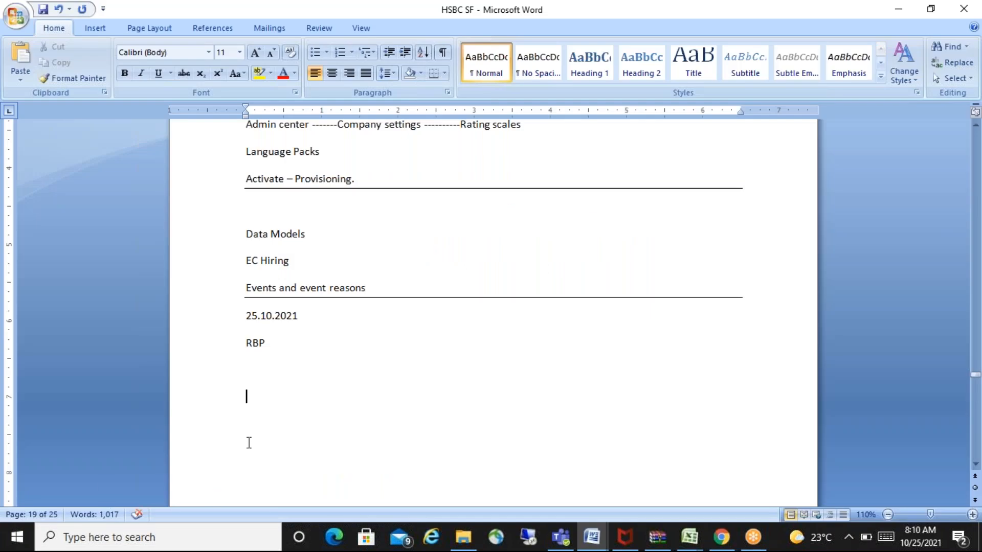
pyautogui.write('Recruitment')
pyautogui.press('Return')
pyautogui.write('Manager')
pyautogui.press('Return')
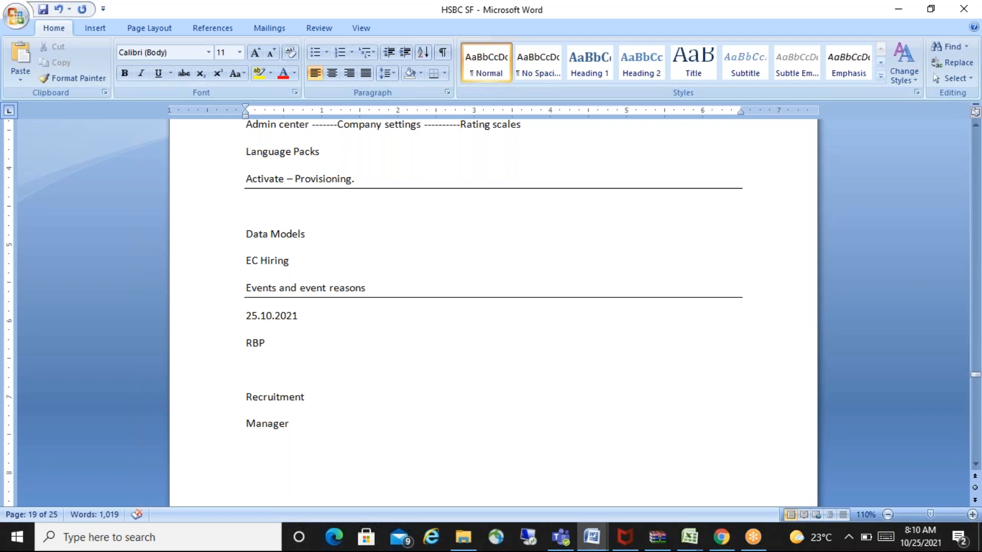
# - Add an "Exe" line below Manager, append a dash to the Manager line, and leave blank lines at the end
pyautogui.write('Exe')
pyautogui.click(317, 427)
pyautogui.write('-')
pyautogui.click(279, 450)
pyautogui.press('Return')
pyautogui.press('Return')
pyautogui.press('Return')
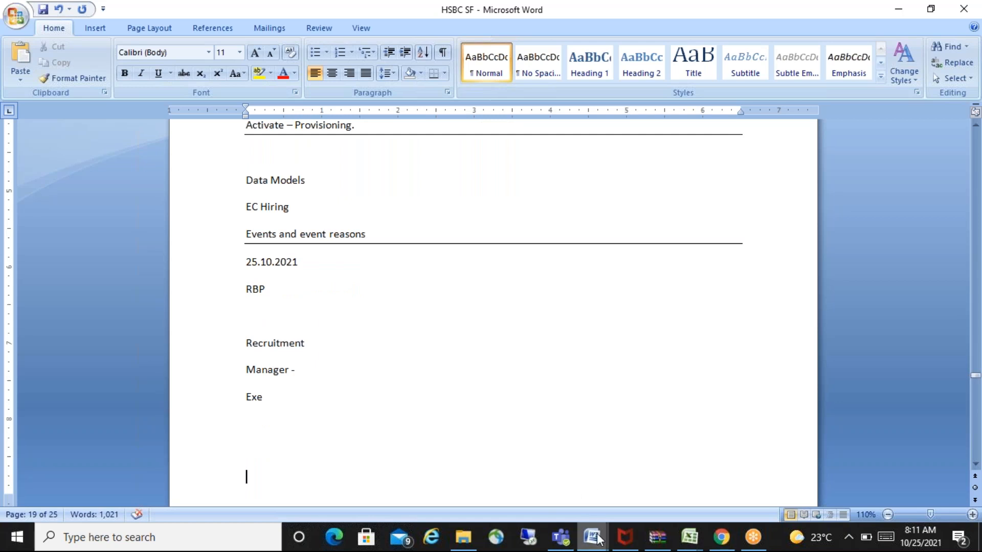
# - Switch to the RBP (1) document and show its beginning, where Role-Based Permissions are introduced
pyautogui.moveTo(597, 538)
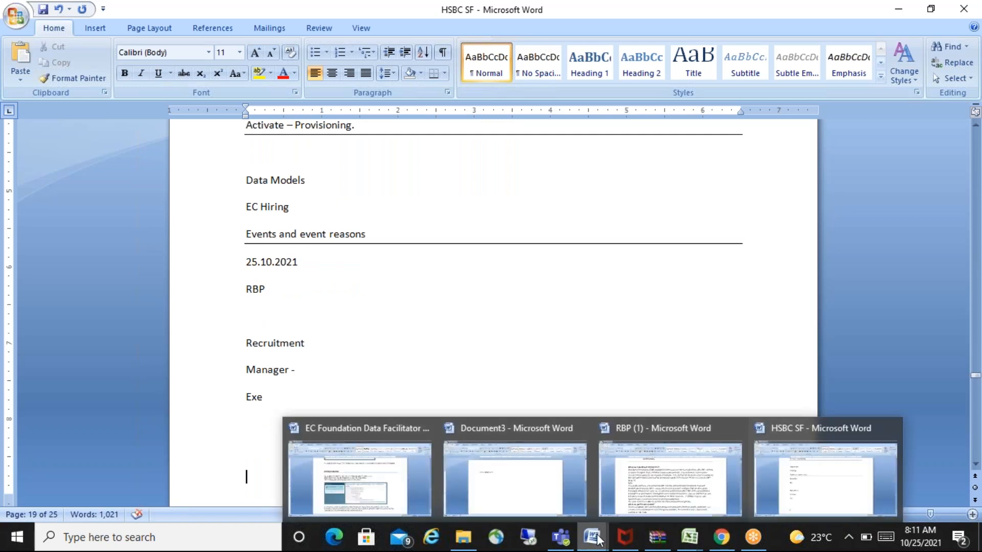
pyautogui.click(663, 490)
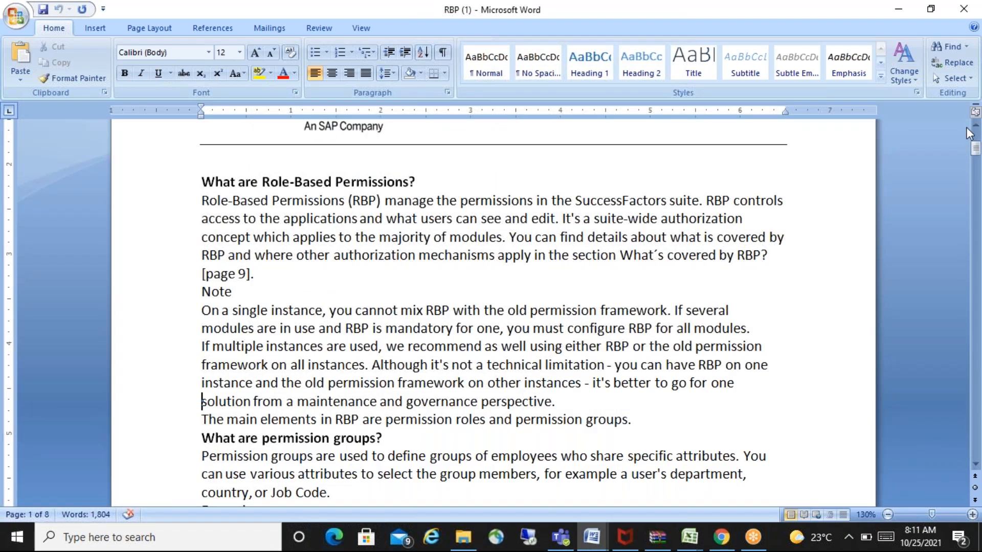
pyautogui.click(976, 126)
pyautogui.click(976, 125)
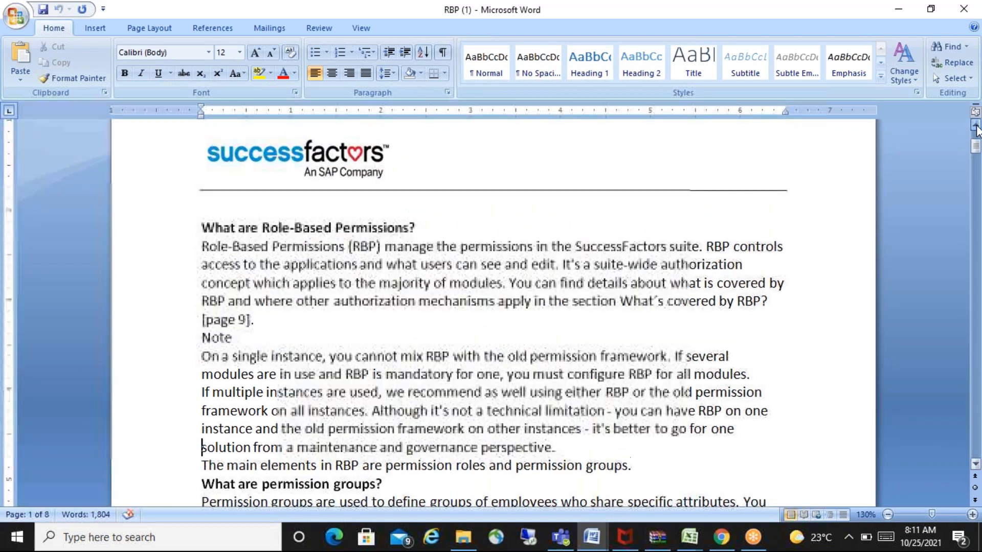
# - Examine the Role-Based Permissions introduction, marking the passages on controlling access to applications and on suite-wide authorization
pyautogui.click(976, 126)
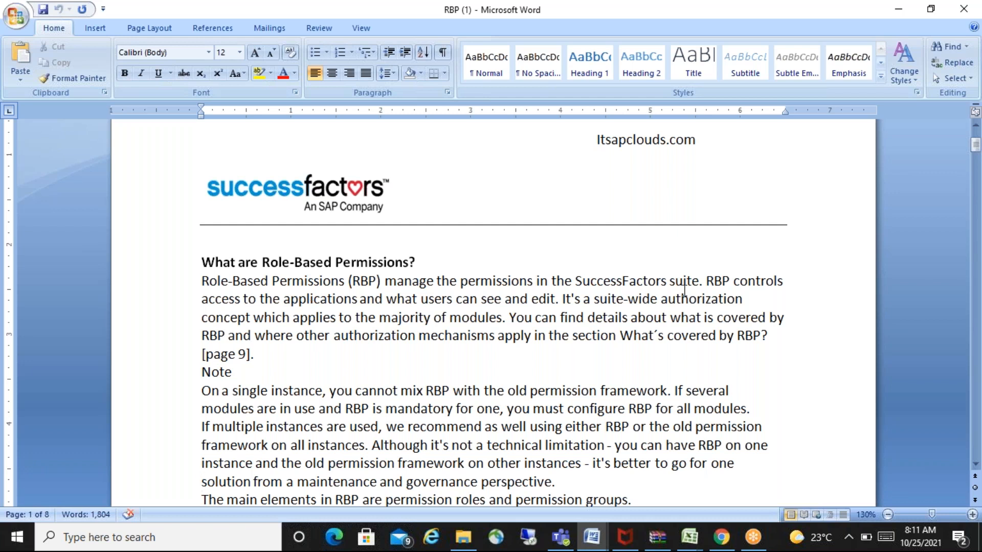
pyautogui.moveTo(706, 282); pyautogui.dragTo(555, 300)
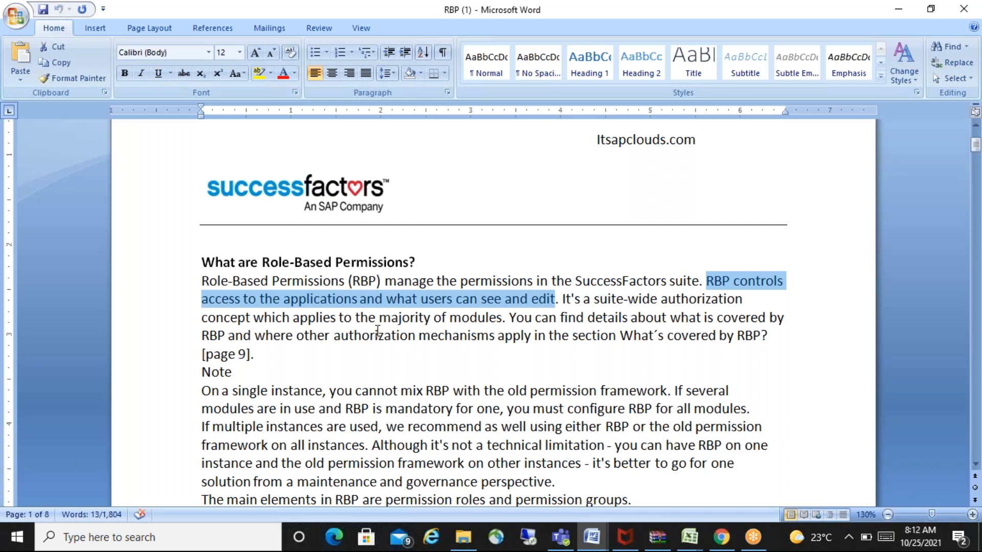
pyautogui.moveTo(502, 318); pyautogui.dragTo(600, 300)
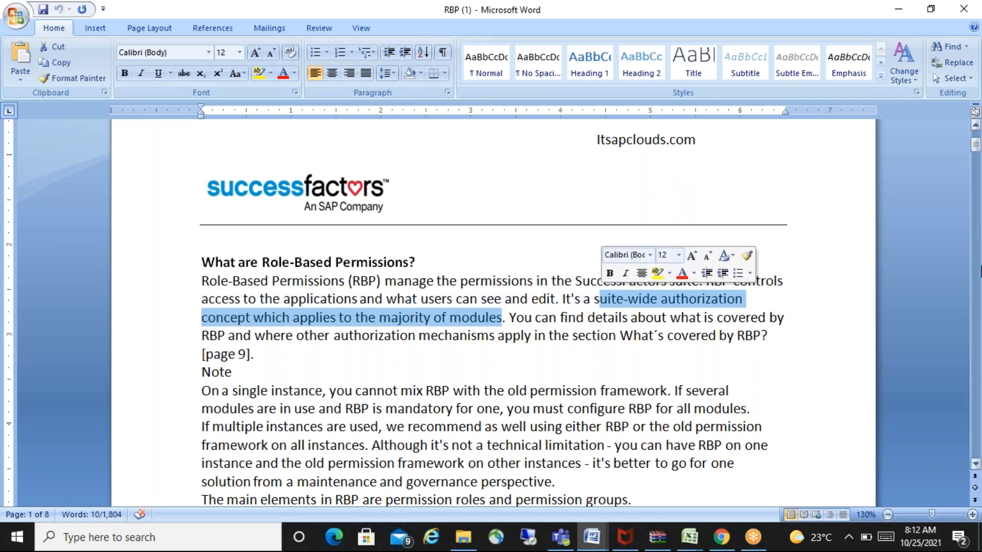
pyautogui.click(852, 265)
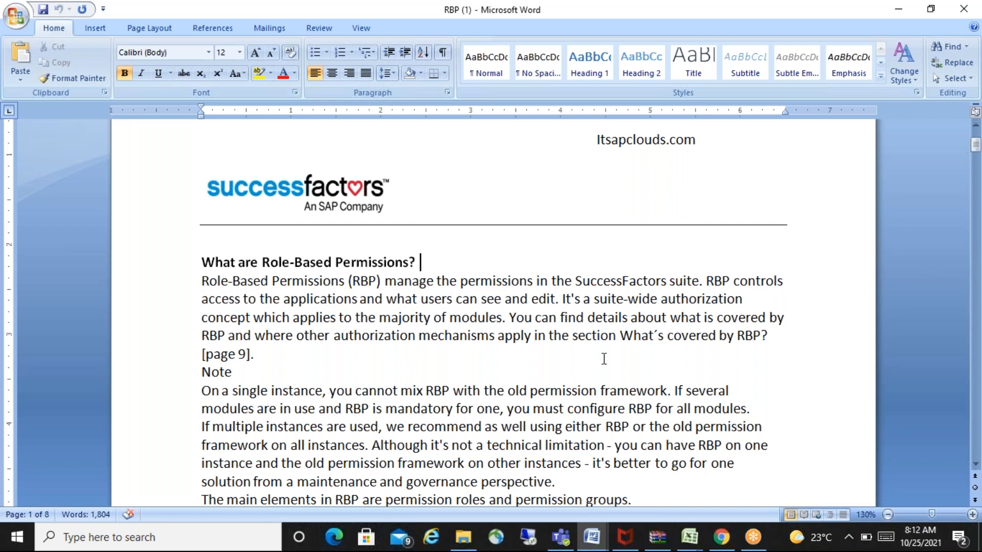
pyautogui.click(633, 367)
pyautogui.click(958, 355)
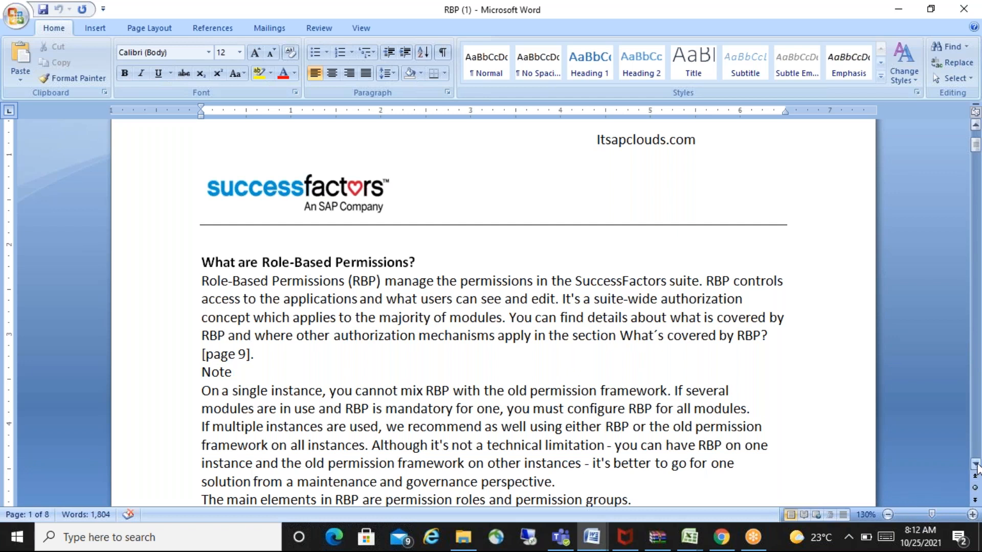
pyautogui.click(975, 464)
pyautogui.click(975, 463)
# - Return to the HSBC SF document and add the line "Client Requirement" below Exe
pyautogui.hotkey('alt', 'Tab')
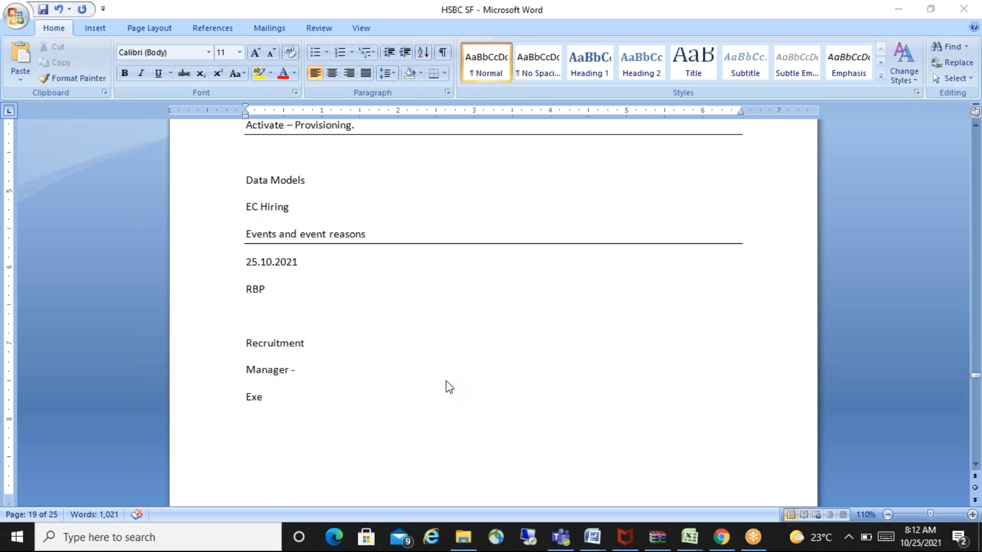
pyautogui.click(356, 411)
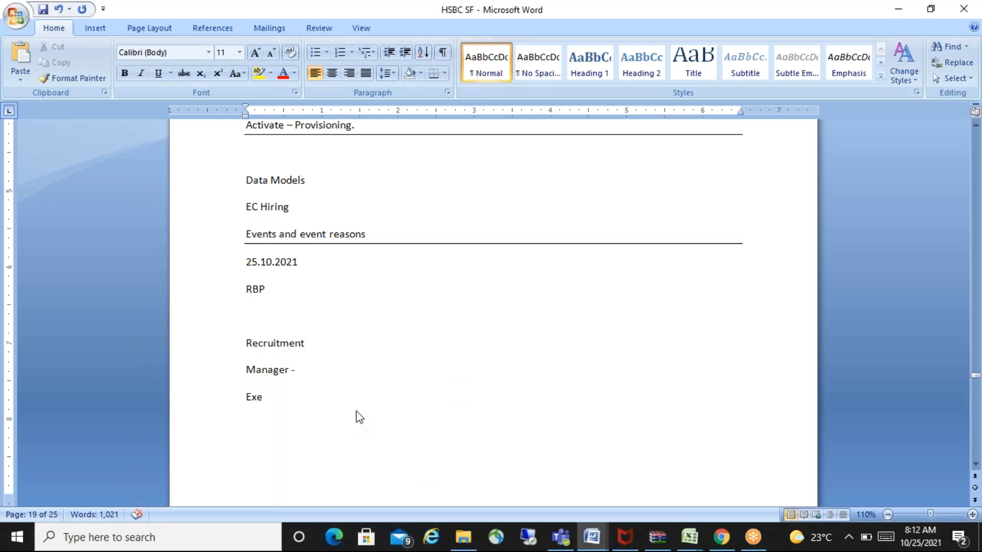
pyautogui.click(356, 418)
pyautogui.write('Client Requirement')
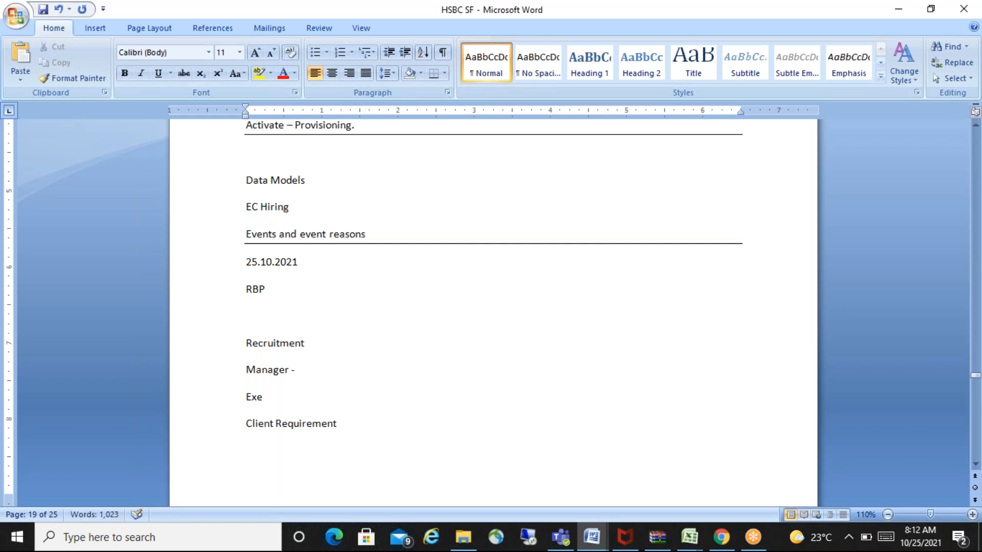
# - Move the Client Requirement line to the start of the next page with blank lines before it, and leave blank lines below it
pyautogui.press('Return')
pyautogui.press('Return')
pyautogui.press('Return')
pyautogui.press('Return')
pyautogui.press('Return')
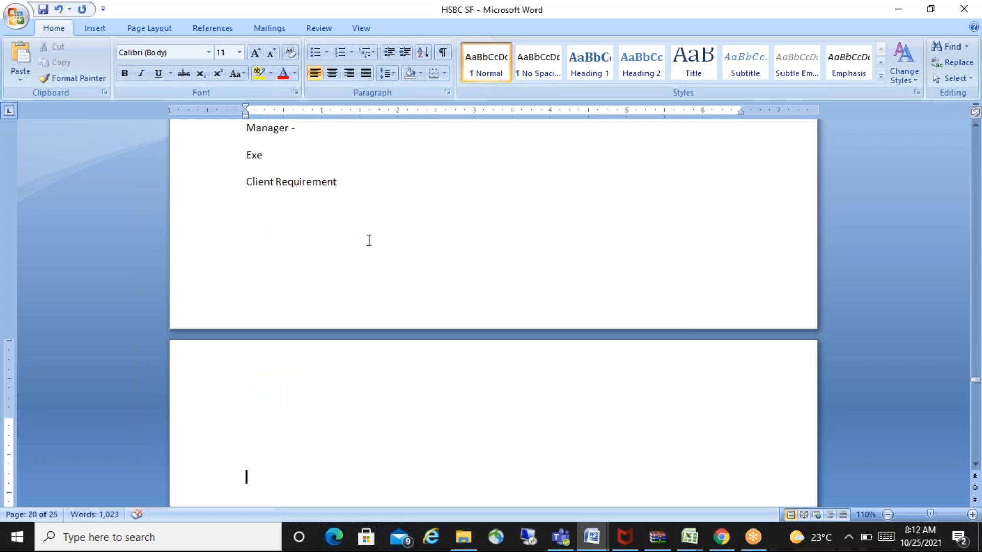
pyautogui.click(246, 184)
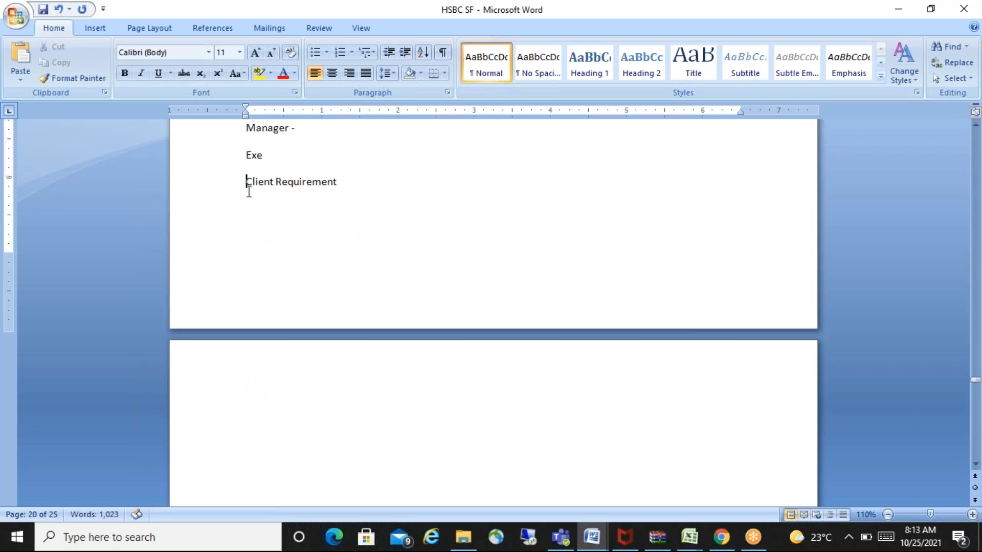
pyautogui.press('Return')
pyautogui.press('Return')
pyautogui.press('Return')
pyautogui.press('Down')
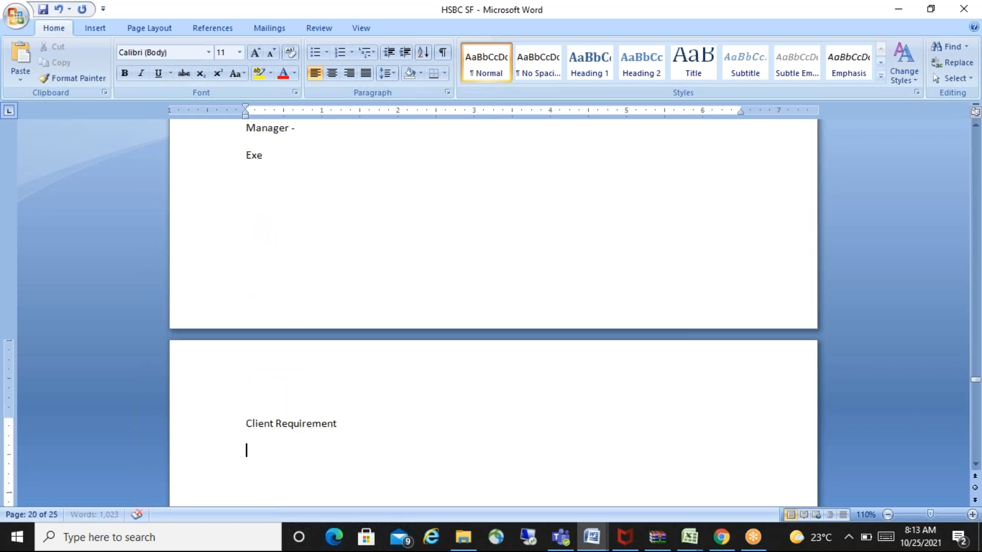
pyautogui.press('Return')
pyautogui.press('Return')
pyautogui.press('Return')
pyautogui.press('Return')
pyautogui.press('Return')
pyautogui.press('Return')
pyautogui.press('Return')
pyautogui.press('Return')
pyautogui.press('Return')
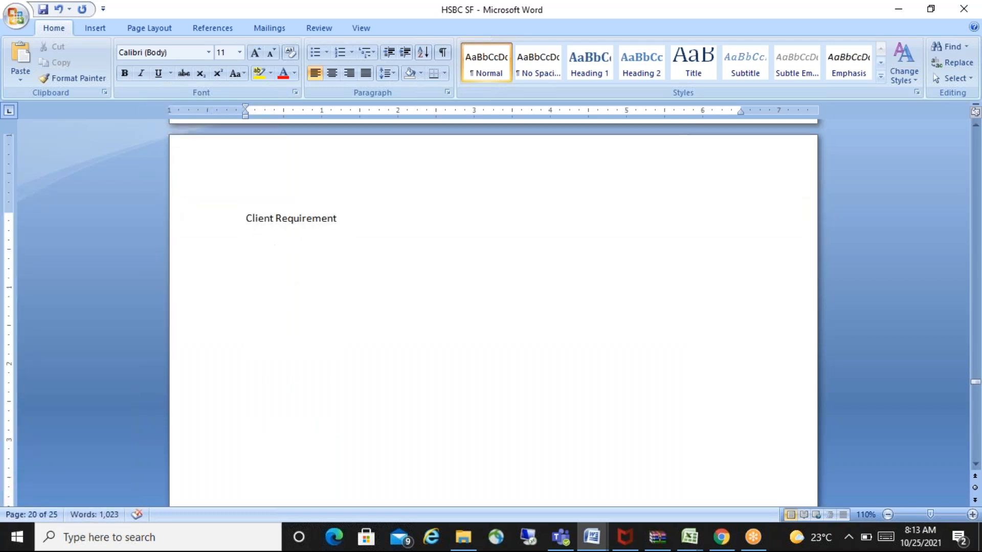
# - Start a numbered list under Client Requirement with the item "Recruitment Permissions should be given only to the Employees from India ."
pyautogui.click(262, 258)
pyautogui.write('1. ')
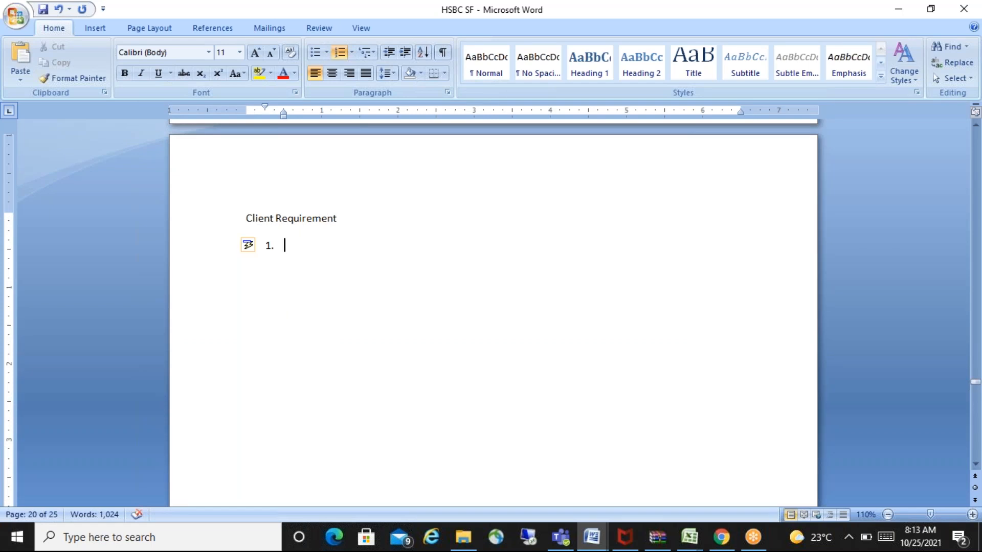
pyautogui.write('Recru')
pyautogui.press('BackSpace')
pyautogui.write('ruitment Pers')
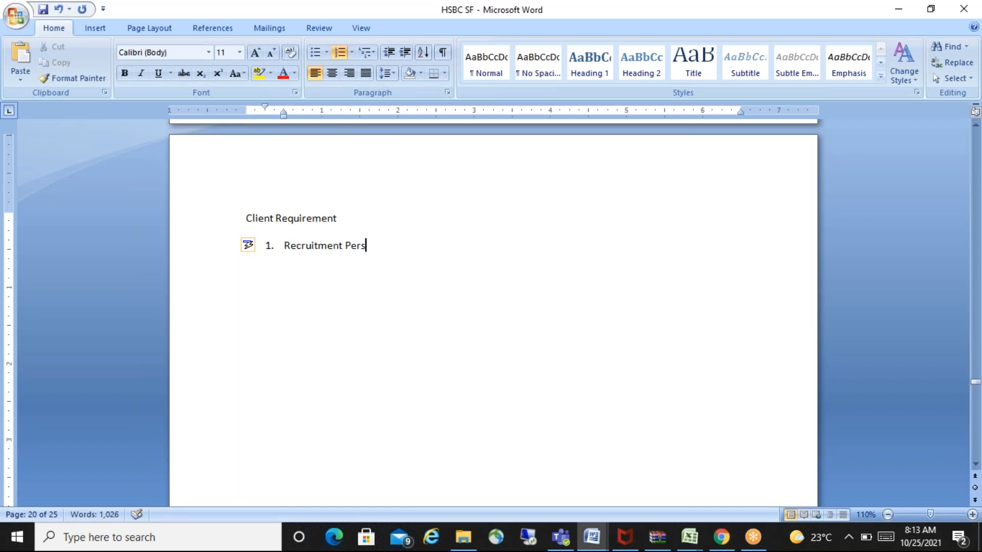
pyautogui.press('BackSpace')
pyautogui.write('missions should be given only to the Employees from ')
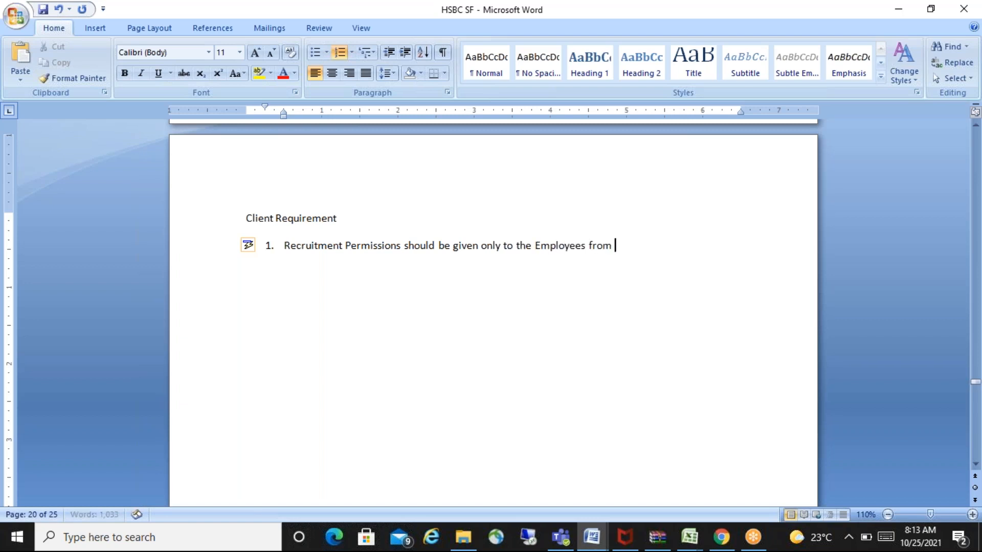
pyautogui.write('India')
pyautogui.write('.')
pyautogui.press('Return')
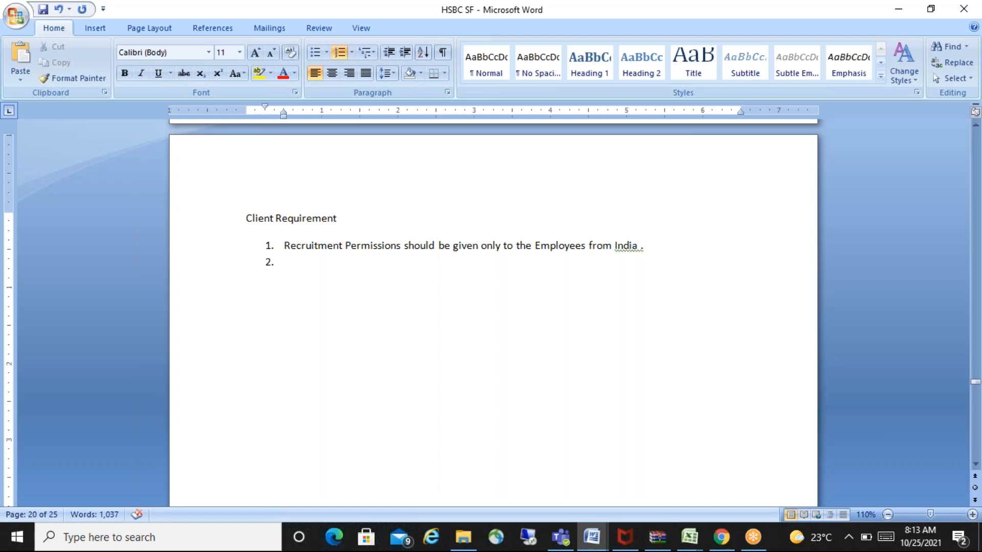
# - Write the second list item as "The Payroll access should be given only to the HR Department."
pyautogui.write('The Payroll')
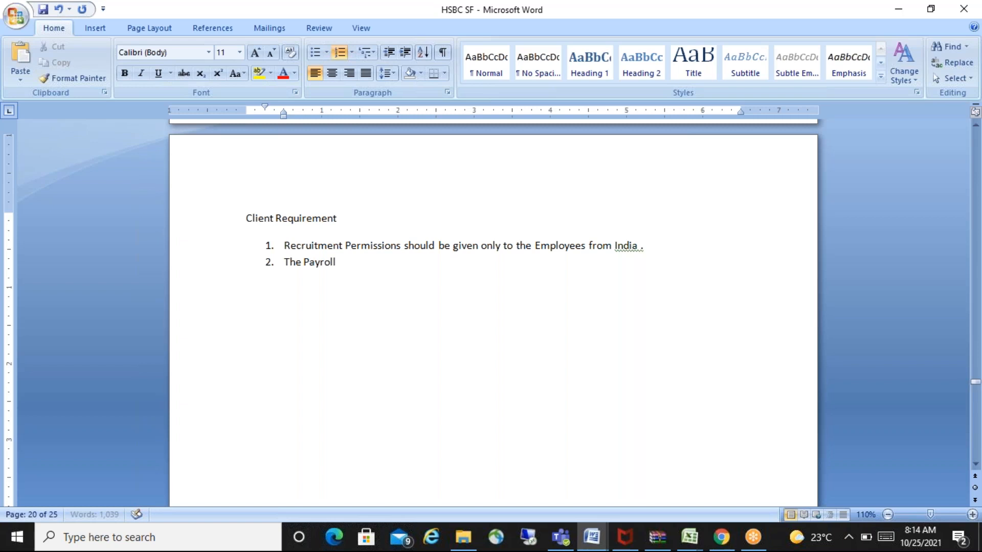
pyautogui.write(' access should b')
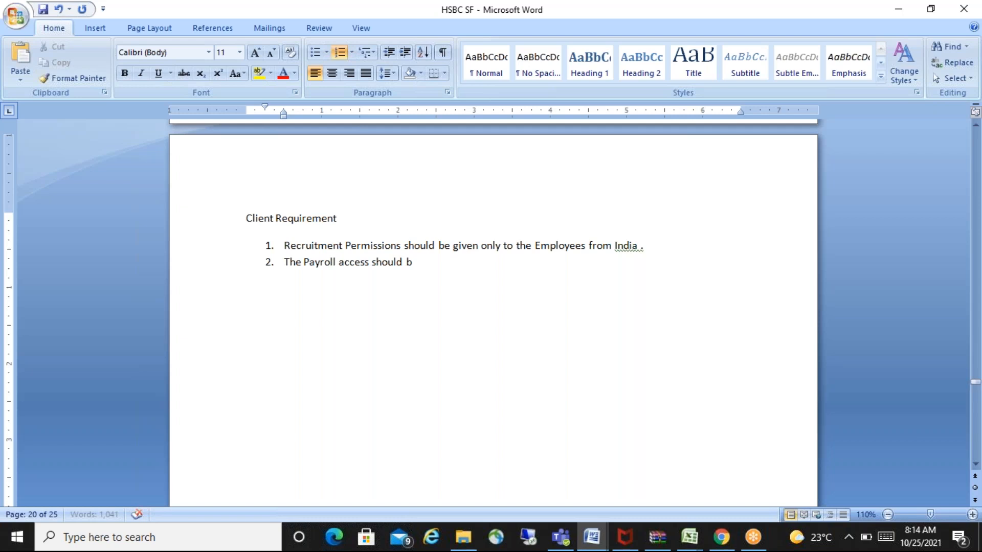
pyautogui.write('e given only to')
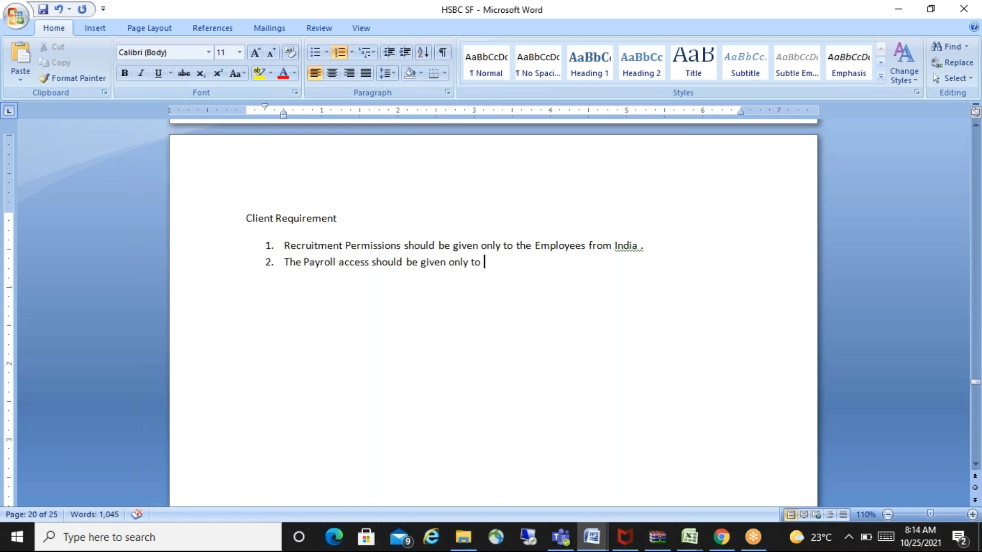
pyautogui.write(' the HR Department.')
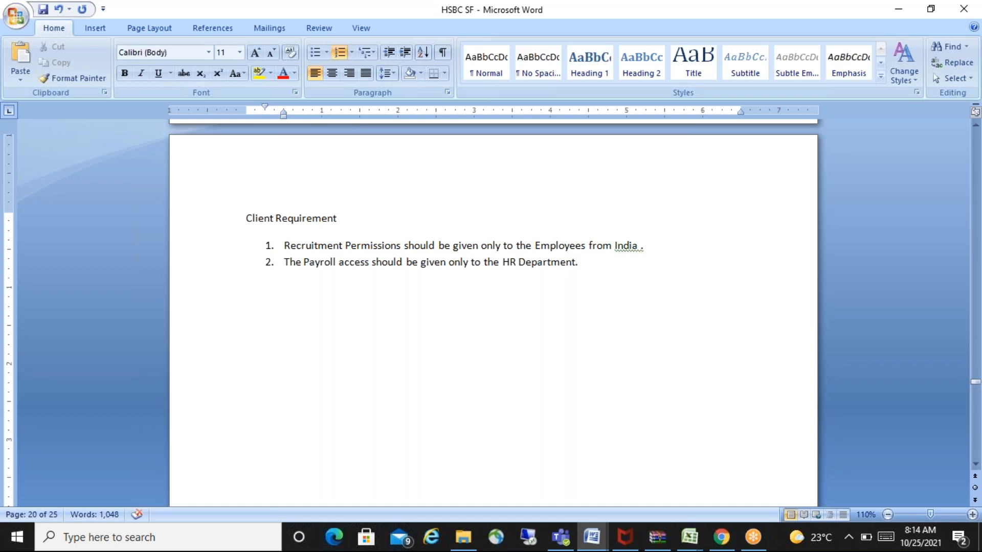
# - Make "HR Department" in the second item and "India" in the first item bold
pyautogui.moveTo(504, 266); pyautogui.dragTo(575, 265)
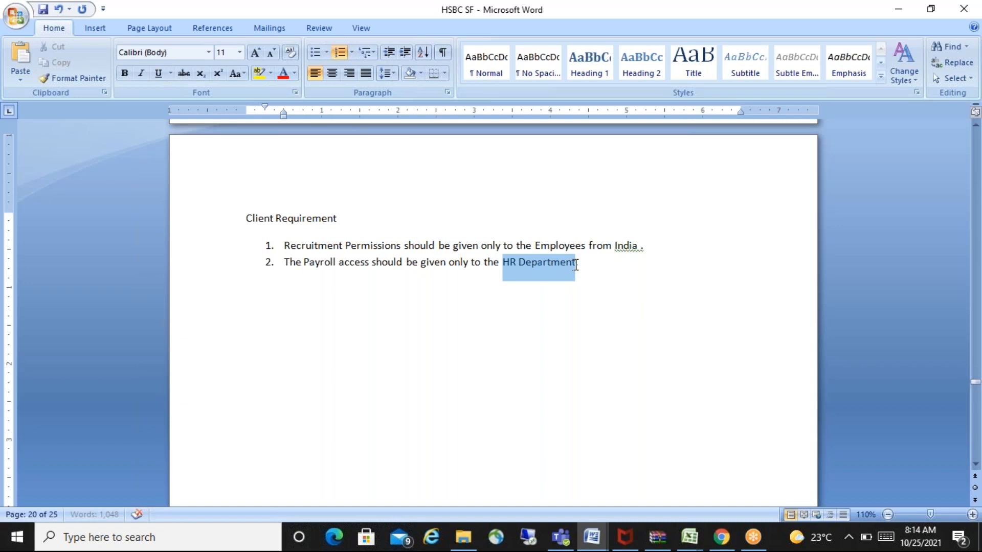
pyautogui.hotkey('ctrl', 'b')
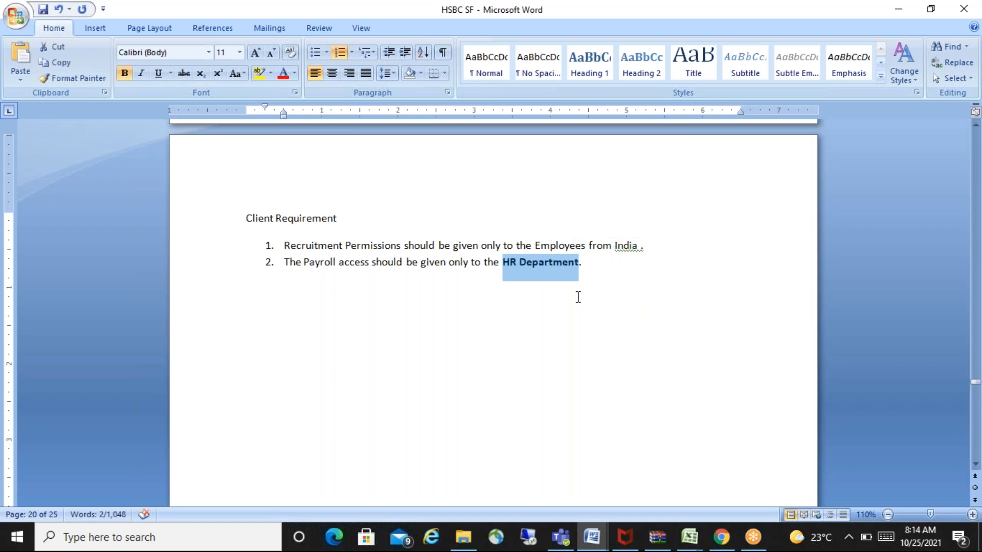
pyautogui.click(609, 311)
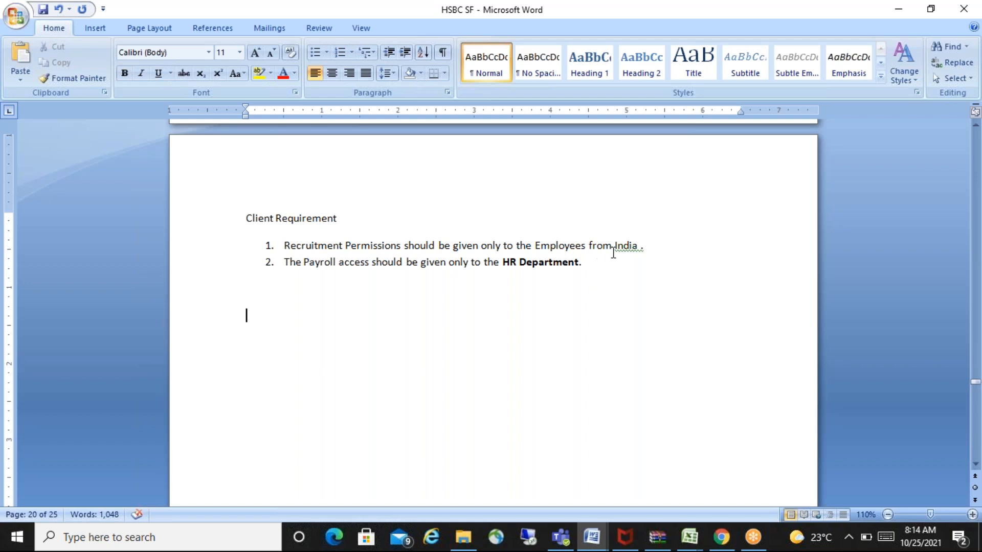
pyautogui.moveTo(615, 246); pyautogui.dragTo(638, 246)
pyautogui.hotkey('ctrl', 'b')
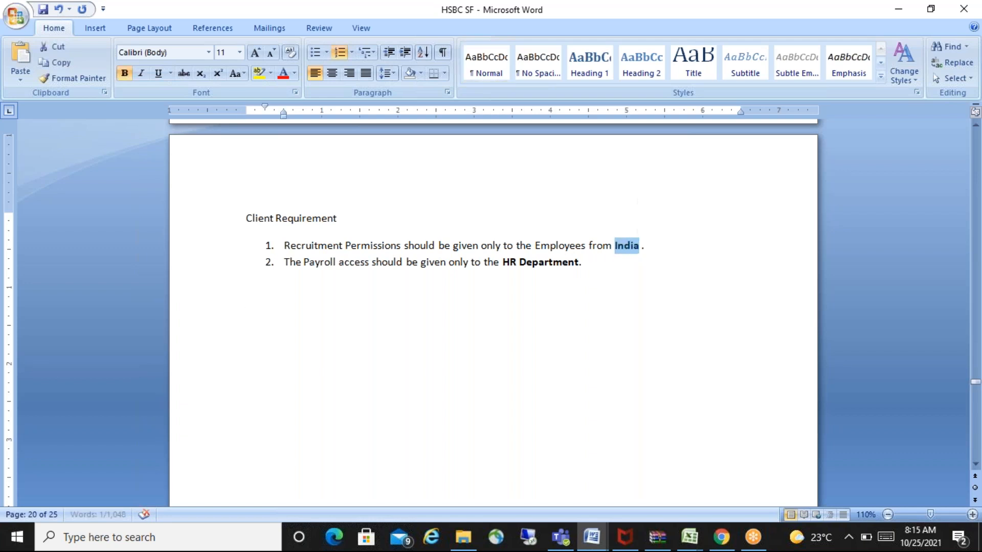
pyautogui.click(306, 336)
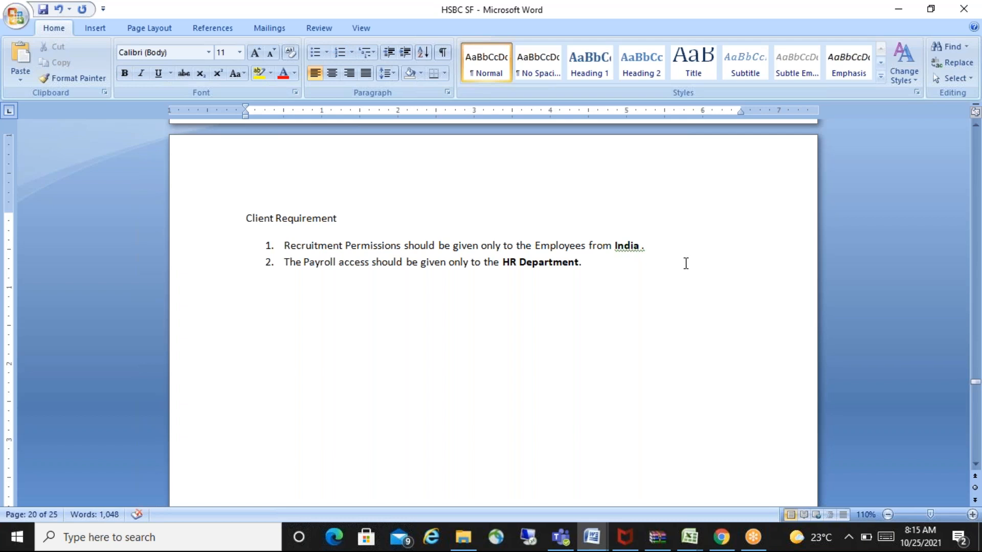
# - Add a third list item reading "Only HO Delhi Location Employees should have authorization to Time Information"
pyautogui.click(603, 272)
pyautogui.press('Return')
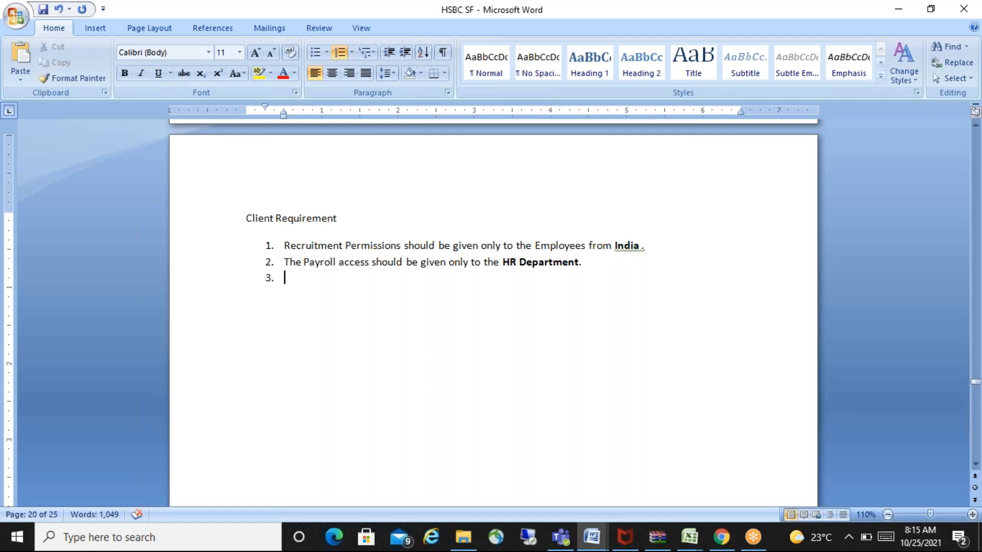
pyautogui.write('Only HO')
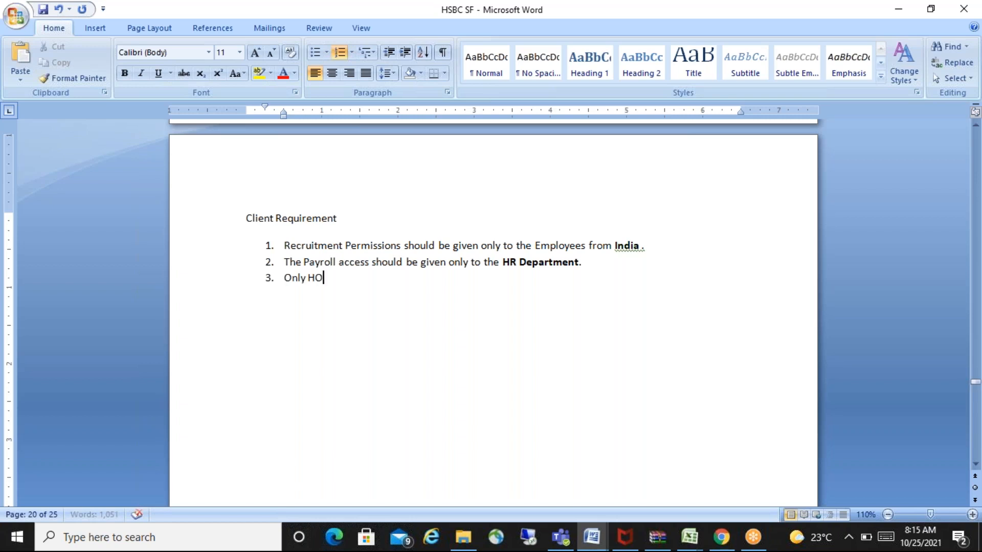
pyautogui.write(' Delhi Location Emp')
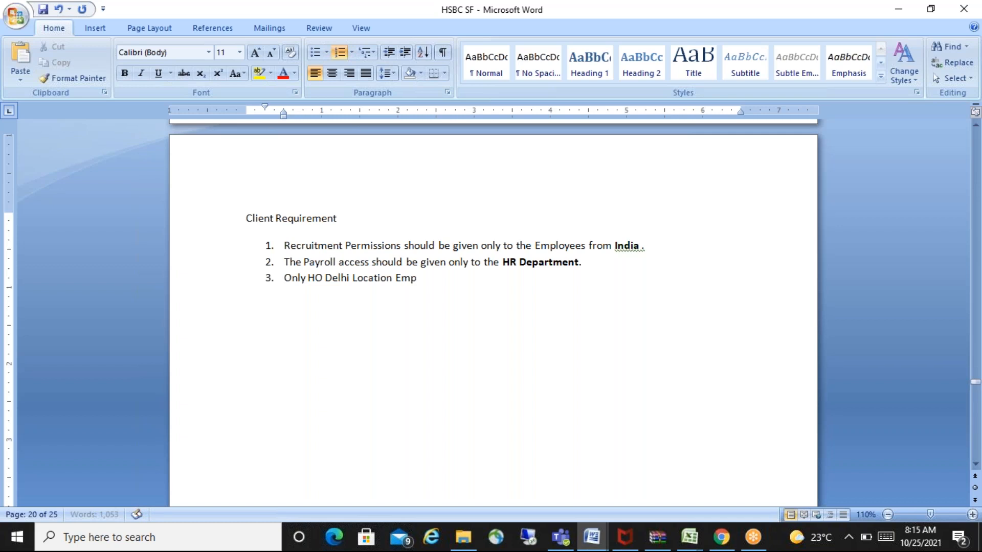
pyautogui.write('loyees should have authori')
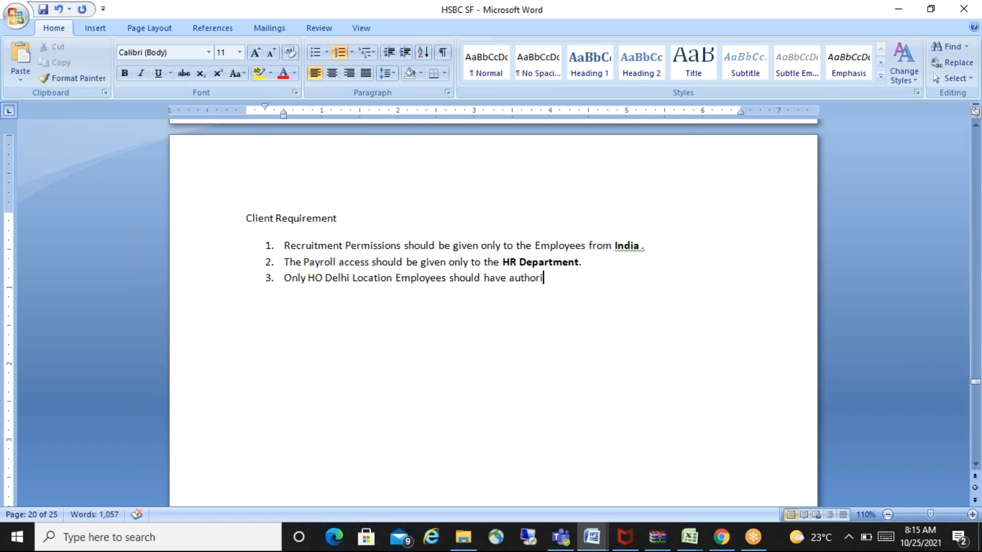
pyautogui.write('zation to')
pyautogui.write('Time')
pyautogui.write('Information')
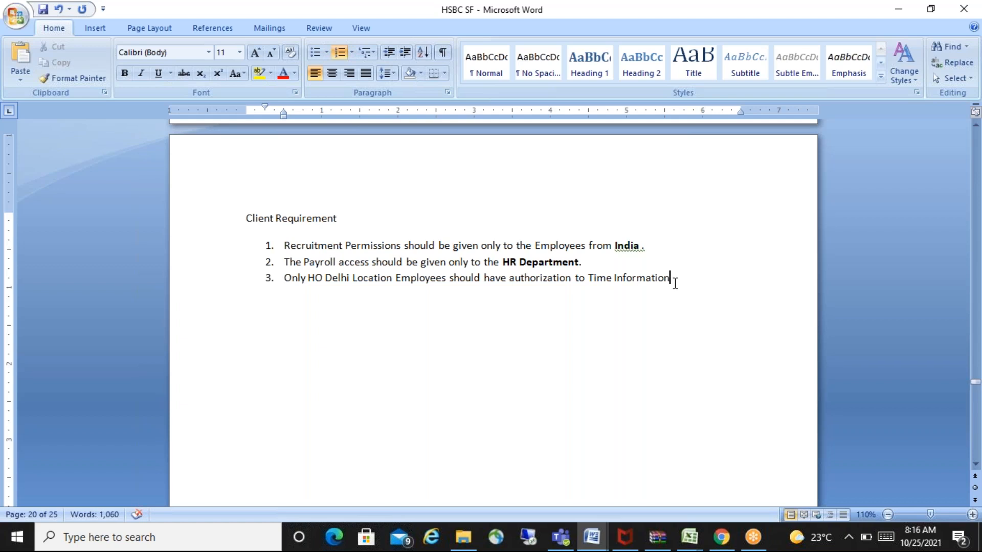
# - Make "Time Information" and "HO Delhi Location" bold in the third list item
pyautogui.moveTo(672, 280); pyautogui.dragTo(588, 285)
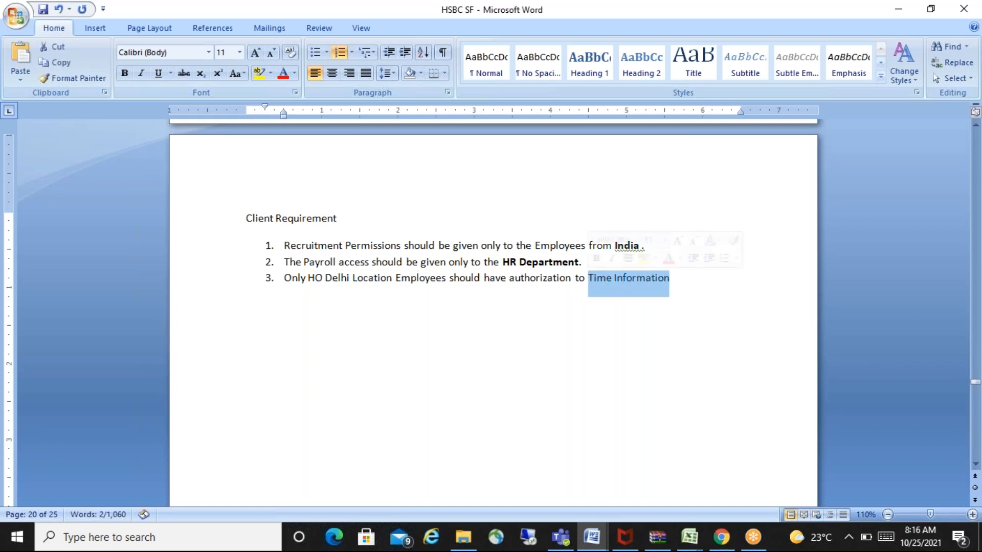
pyautogui.hotkey('ctrl', 'b')
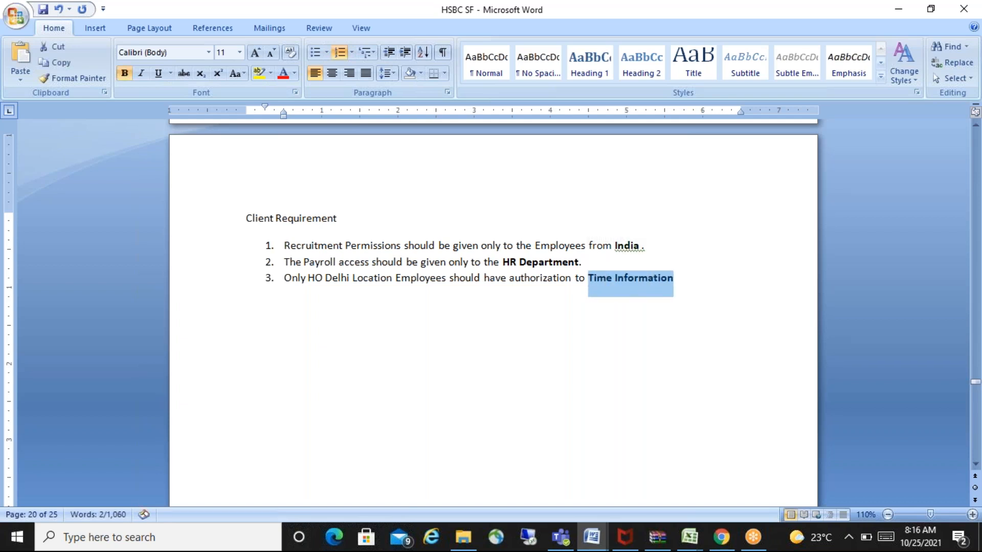
pyautogui.click(711, 285)
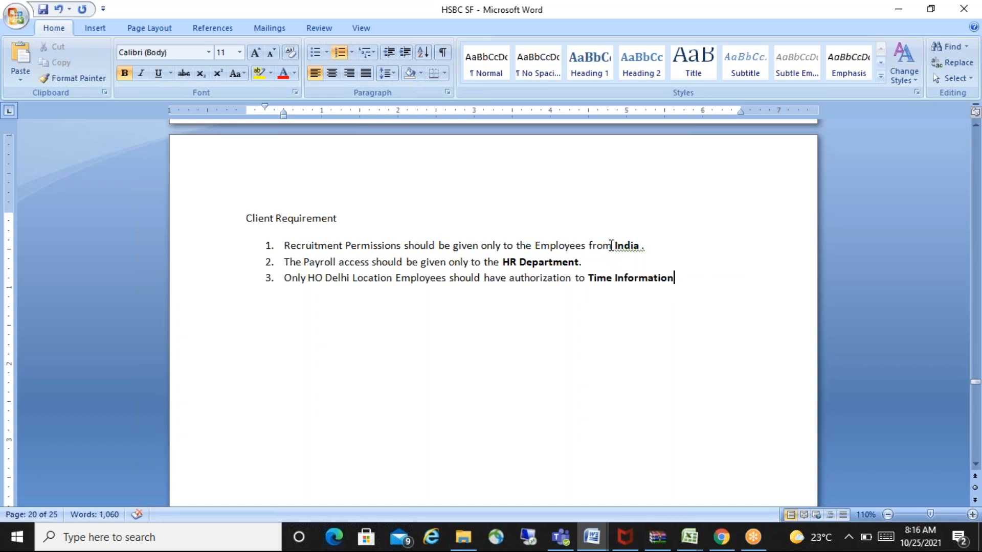
pyautogui.moveTo(615, 247); pyautogui.dragTo(648, 243)
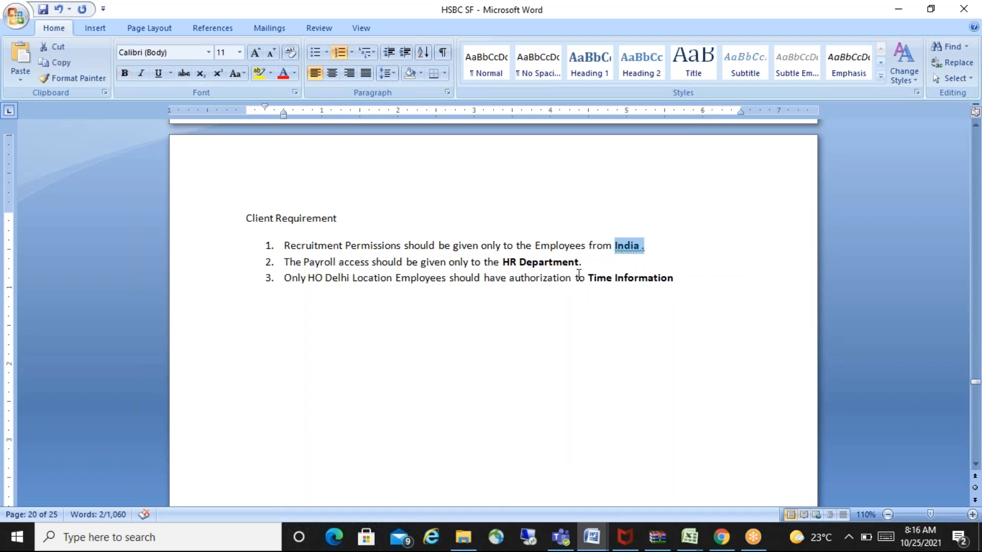
pyautogui.moveTo(503, 262); pyautogui.dragTo(571, 259)
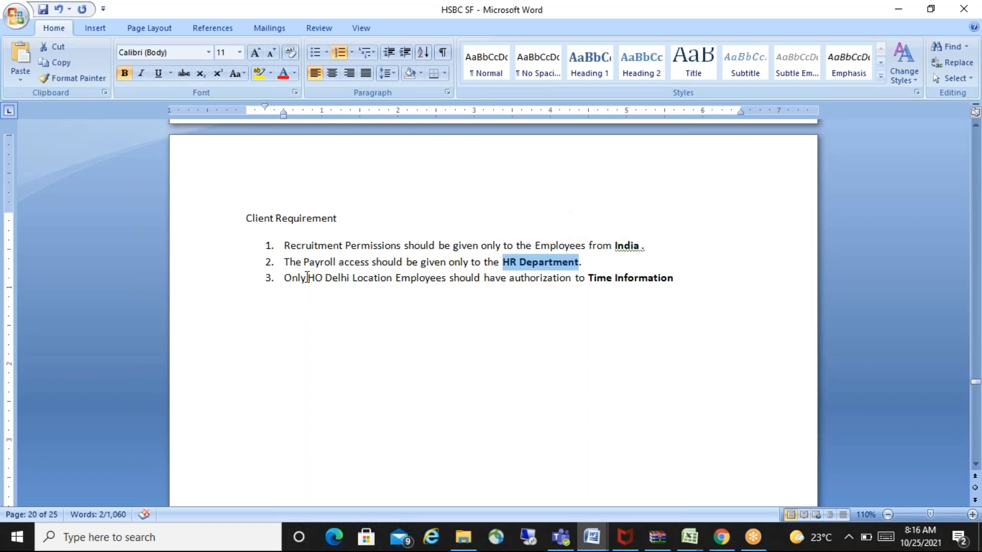
pyautogui.moveTo(308, 278); pyautogui.dragTo(382, 280)
pyautogui.hotkey('ctrl', 'b')
pyautogui.click(707, 278)
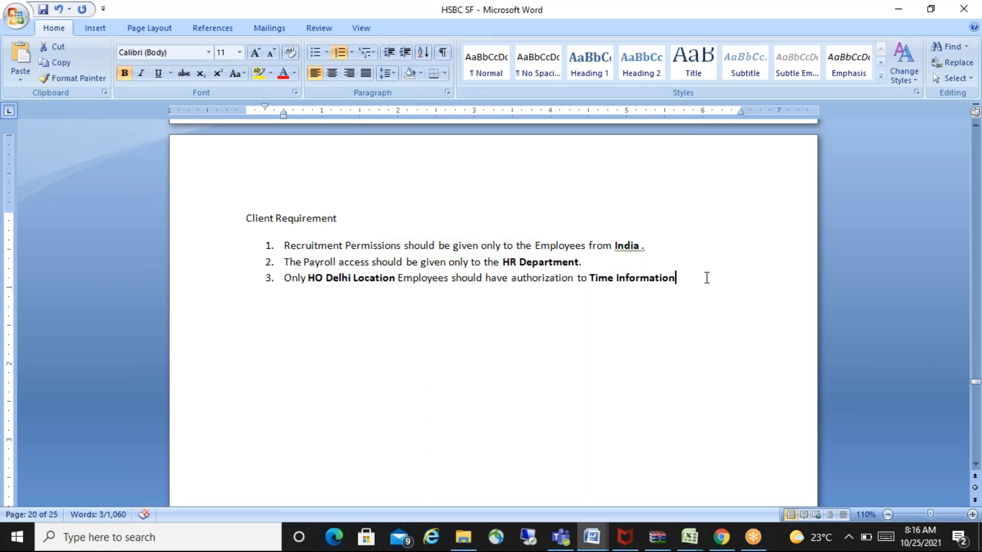
# - End the third list item with a period and add a fourth reading "Variable pay – Those employees who joined on or before jan 1st 2011."
pyautogui.write('.')
pyautogui.press('Return')
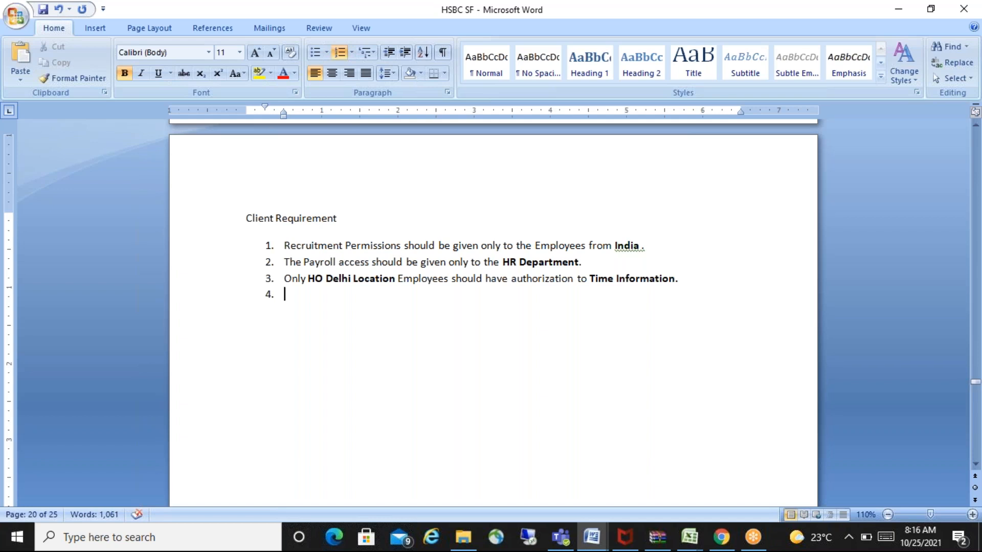
pyautogui.write('Variable pa')
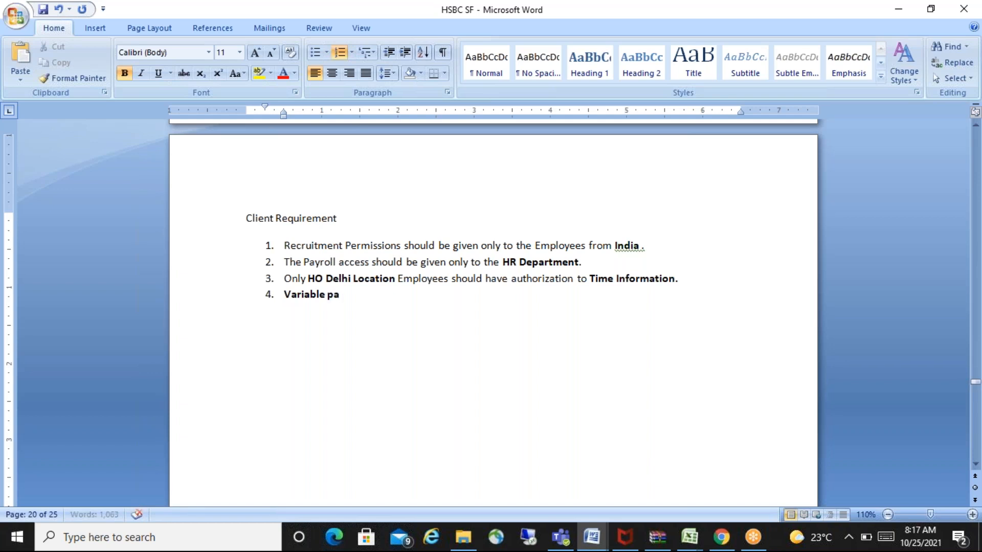
pyautogui.write('y - ')
pyautogui.write('Those e')
pyautogui.write('mploye')
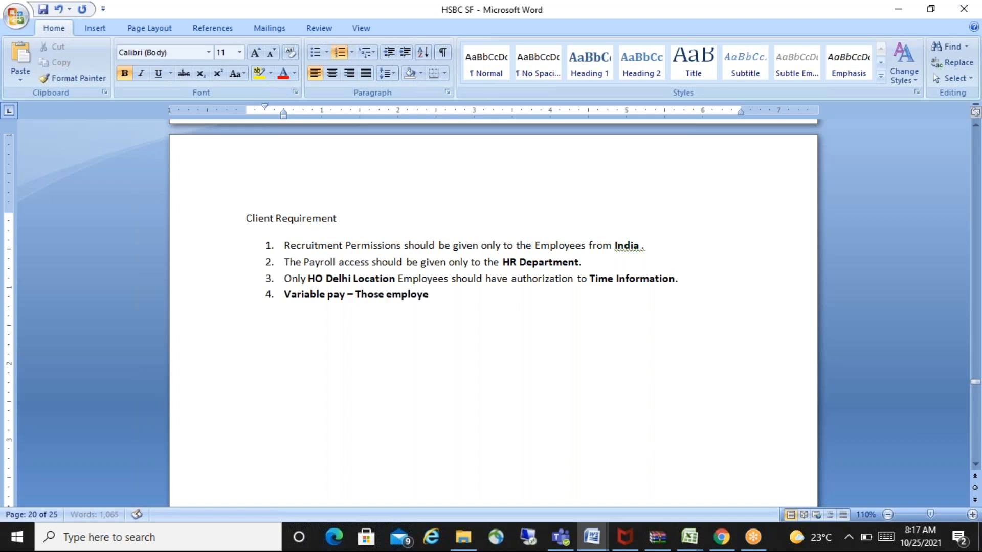
pyautogui.write('es who joinie')
pyautogui.press('BackSpace')
pyautogui.press('BackSpace')
pyautogui.write('d')
pyautogui.press('BackSpace')
pyautogui.write('ed on or before')
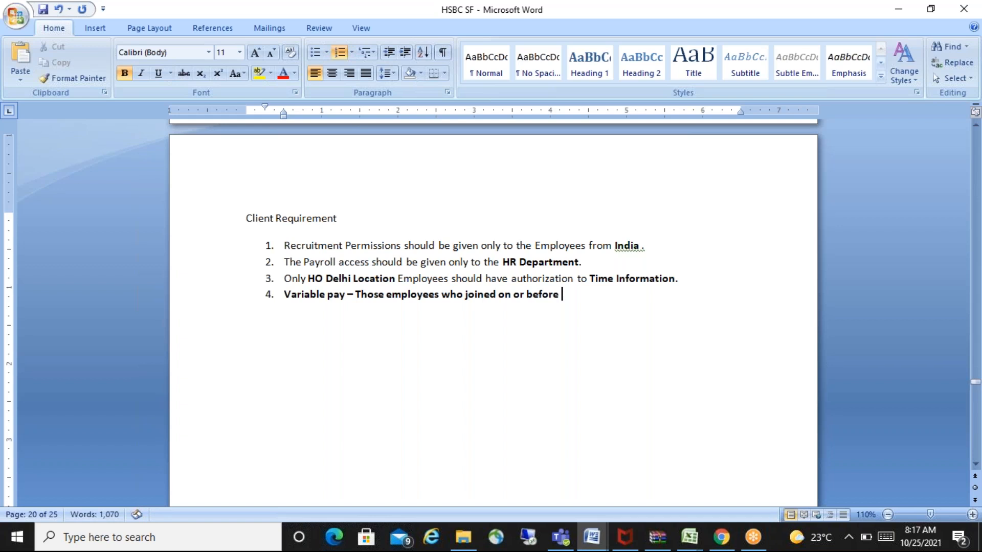
pyautogui.write(' 2')
pyautogui.press('BackSpace')
pyautogui.write('jan 1st ')
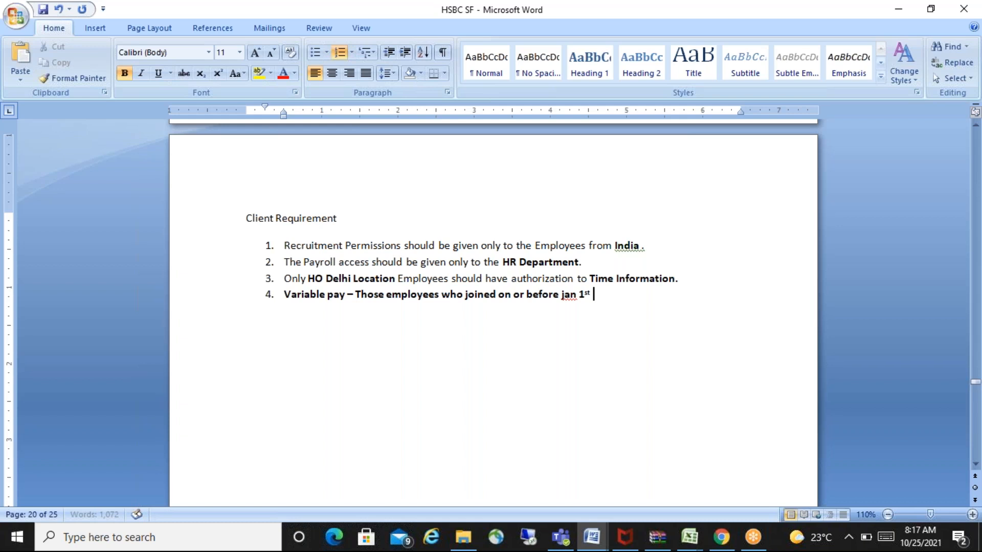
pyautogui.write('2011.')
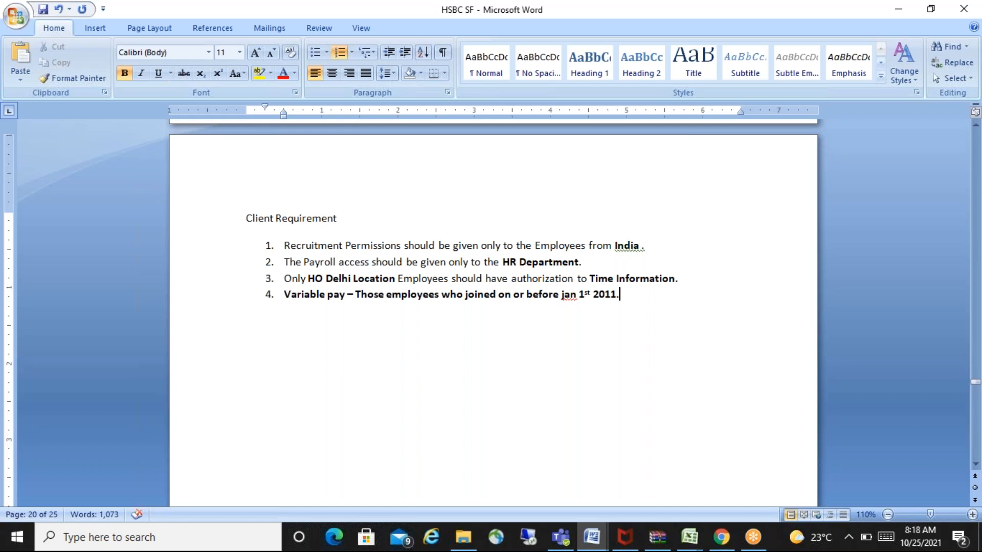
# - Add a fifth list item reading "Only Female should have access to generate the Maternity Leave report."
pyautogui.press('Return')
pyautogui.write('Only Female sh')
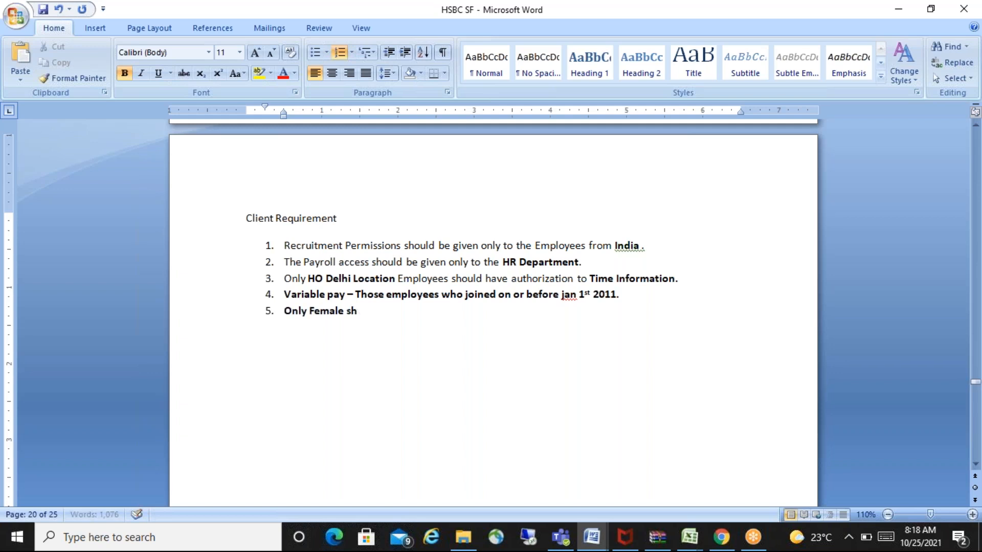
pyautogui.write('ould have')
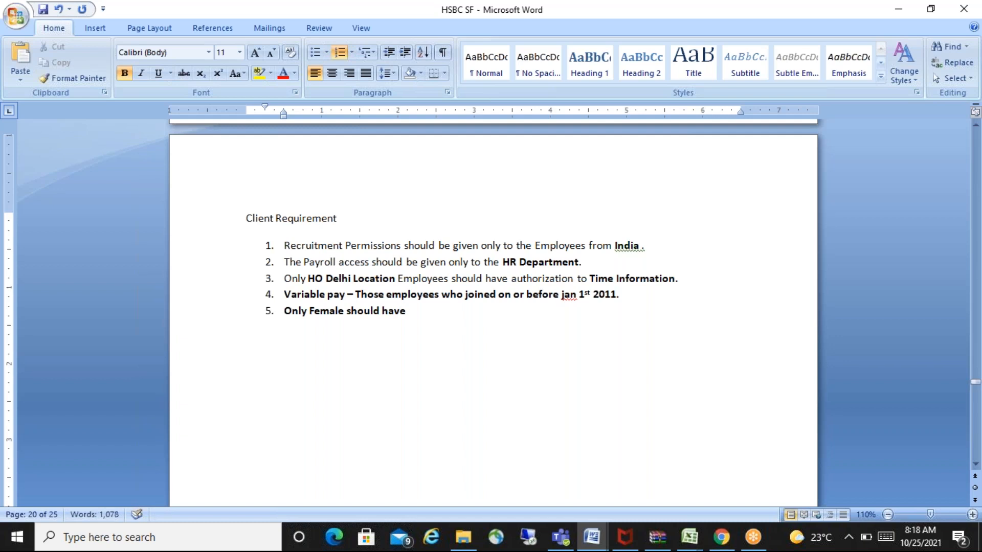
pyautogui.write(' access to gene')
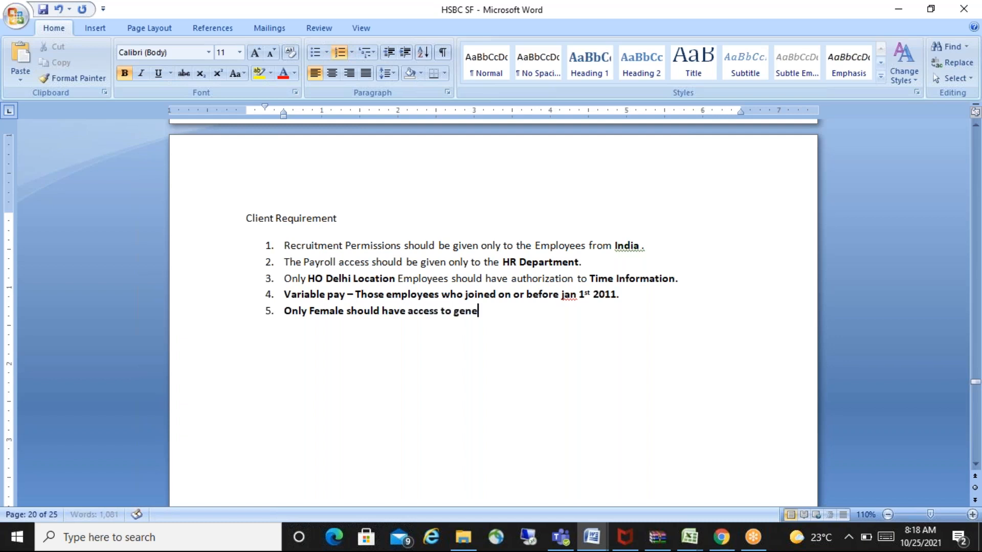
pyautogui.write('rate the Maternity Le')
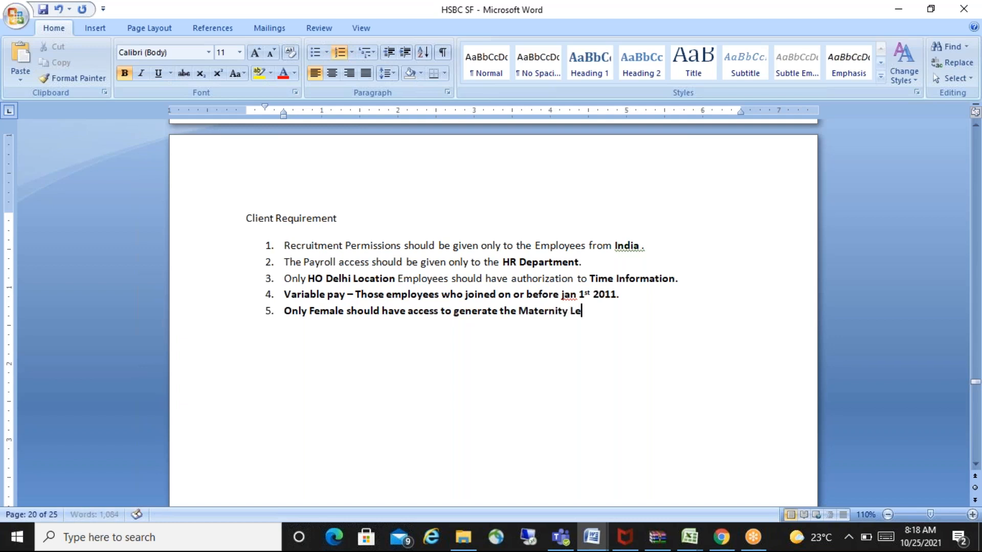
pyautogui.write('ave report.')
# - Add a sixth list item reading "The employees from US and UK and working in HR department should have access to Recruitment."
pyautogui.press('Return')
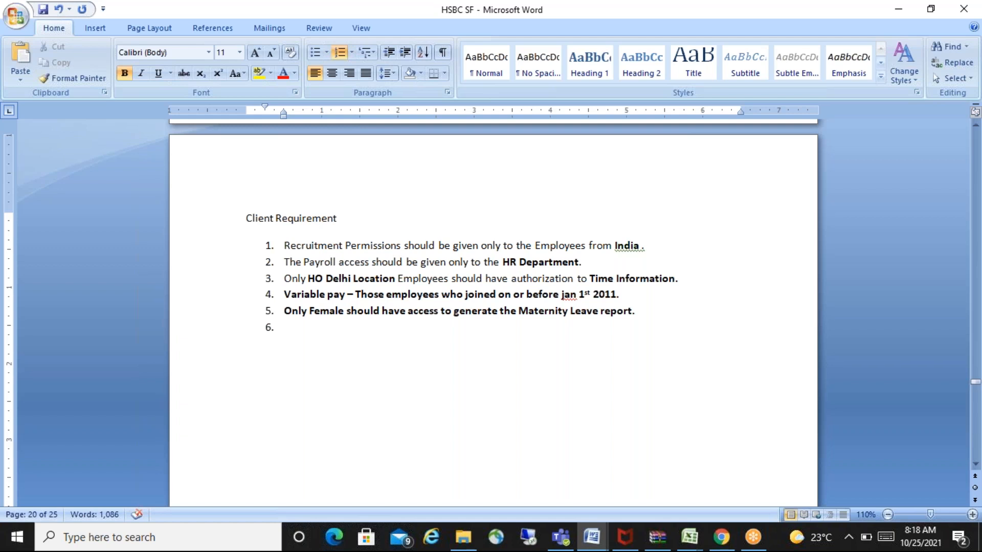
pyautogui.write('The employee')
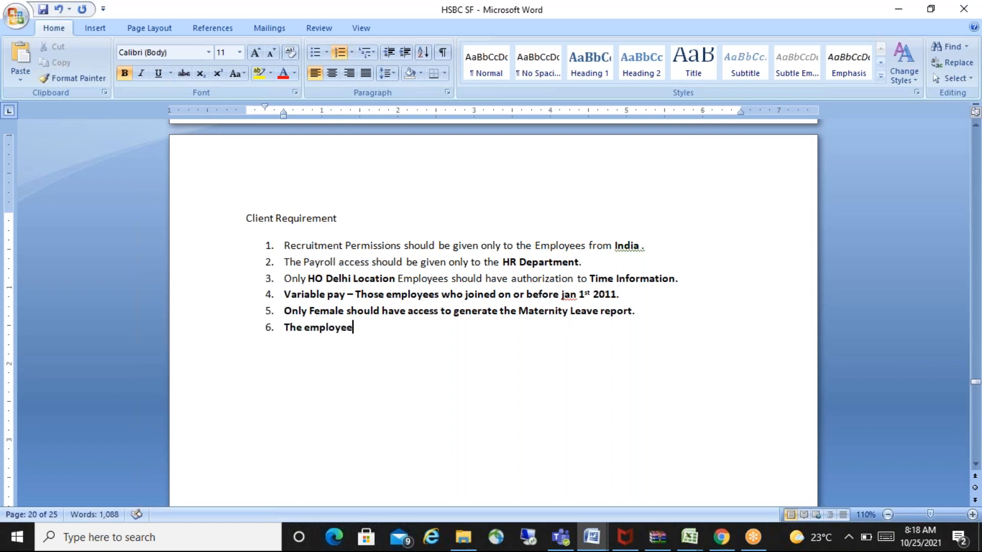
pyautogui.write('s from US a')
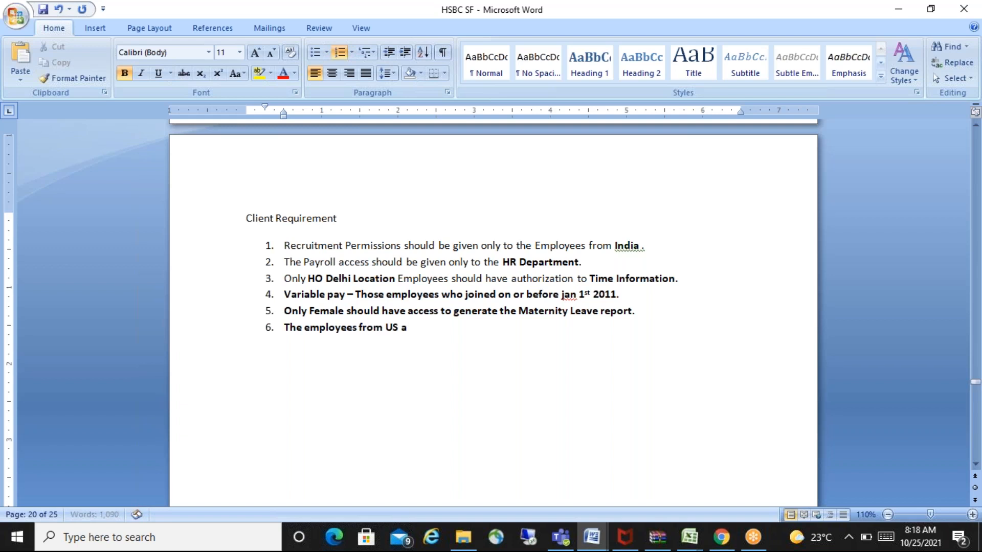
pyautogui.write('nd UK and')
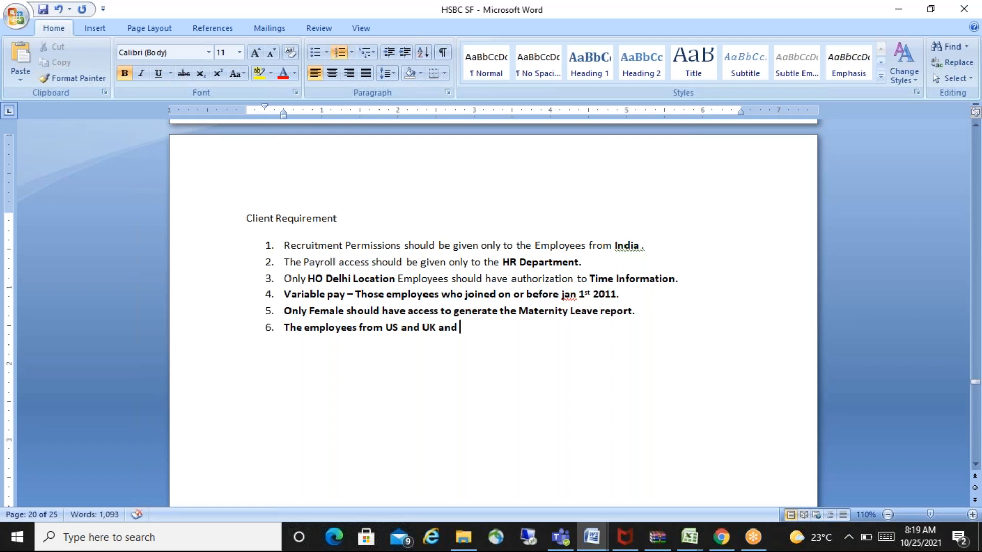
pyautogui.write(' working in HR')
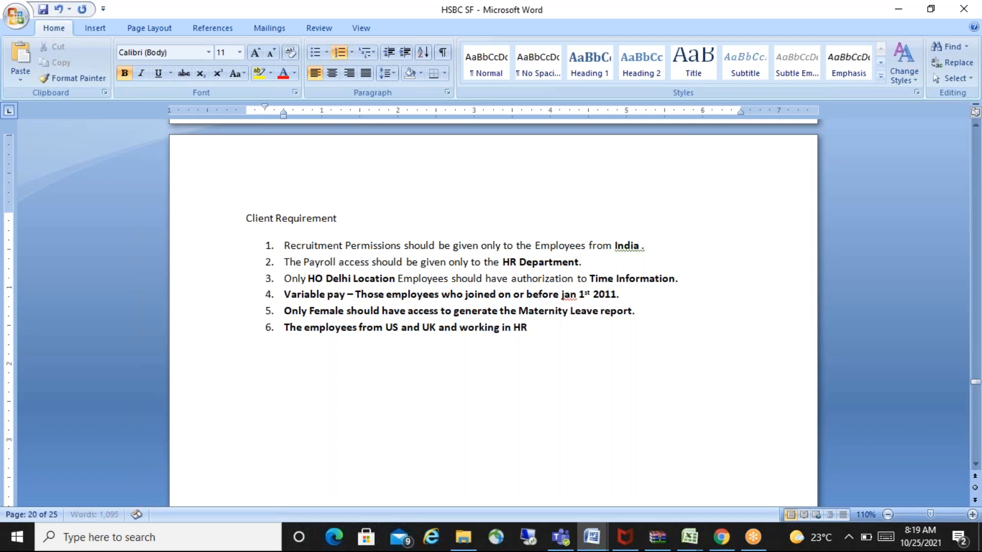
pyautogui.write(' department shou')
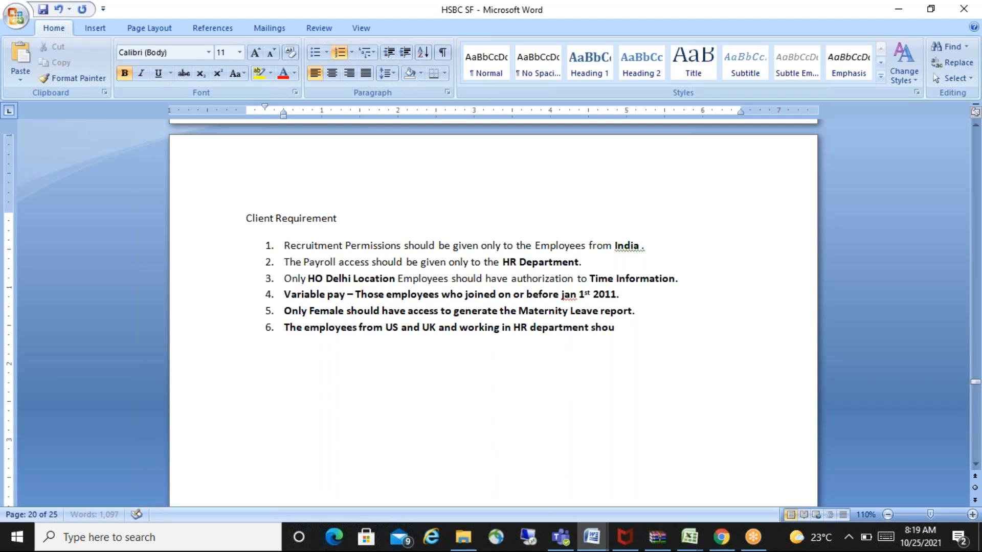
pyautogui.write('ld have access to')
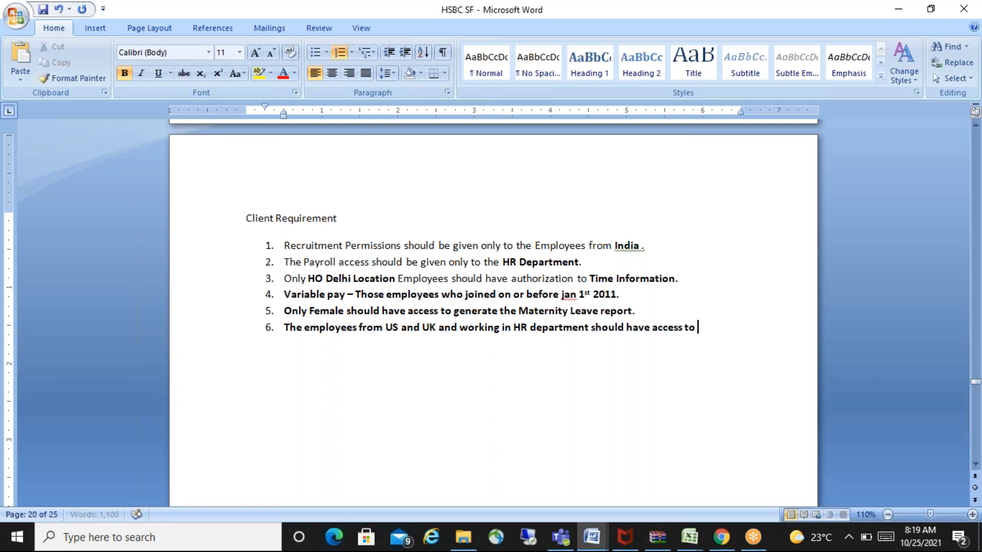
pyautogui.write(' Recruitment.')
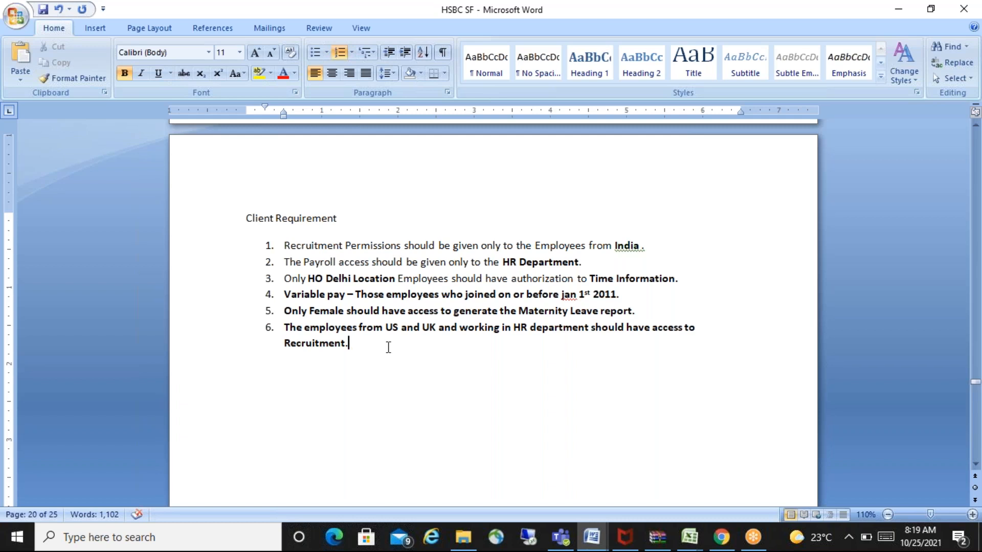
pyautogui.press('Return')
# - Switch to the SuccessFactors Admin Center in the browser and search the people directory for an employee by first name
pyautogui.hotkey('alt', 'Tab')
pyautogui.hotkey('alt', 'Tab')
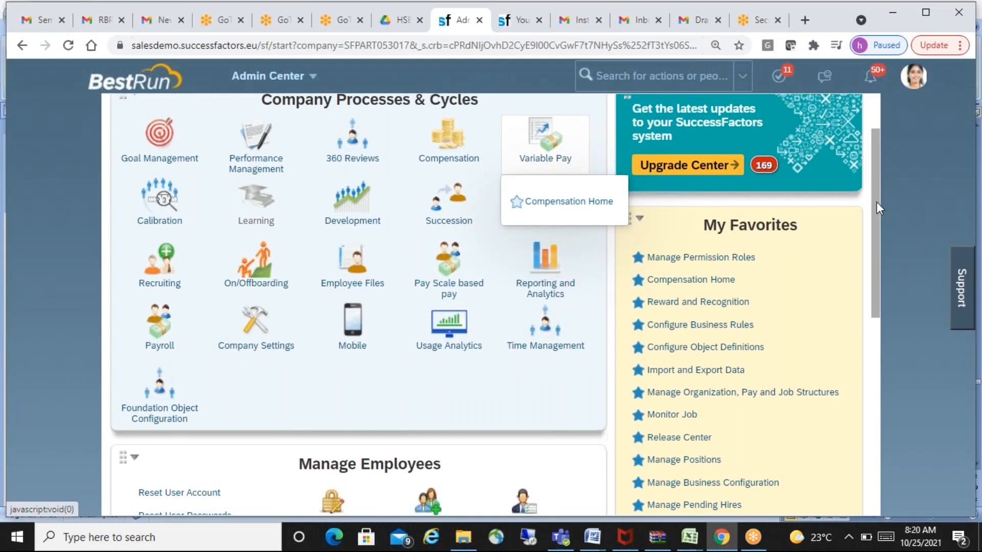
pyautogui.moveTo(877, 202); pyautogui.dragTo(873, 137)
pyautogui.click(645, 75)
pyautogui.write('jack')
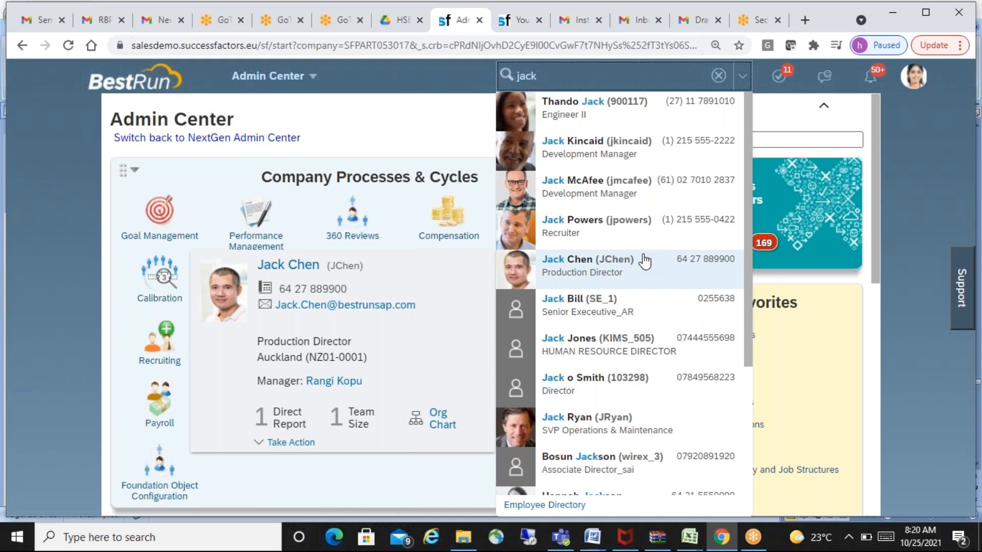
# - Return to the Word notes and insert a full-width horizontal line below the sixth list item, replacing the empty numbered item
pyautogui.hotkey('alt', 'Tab')
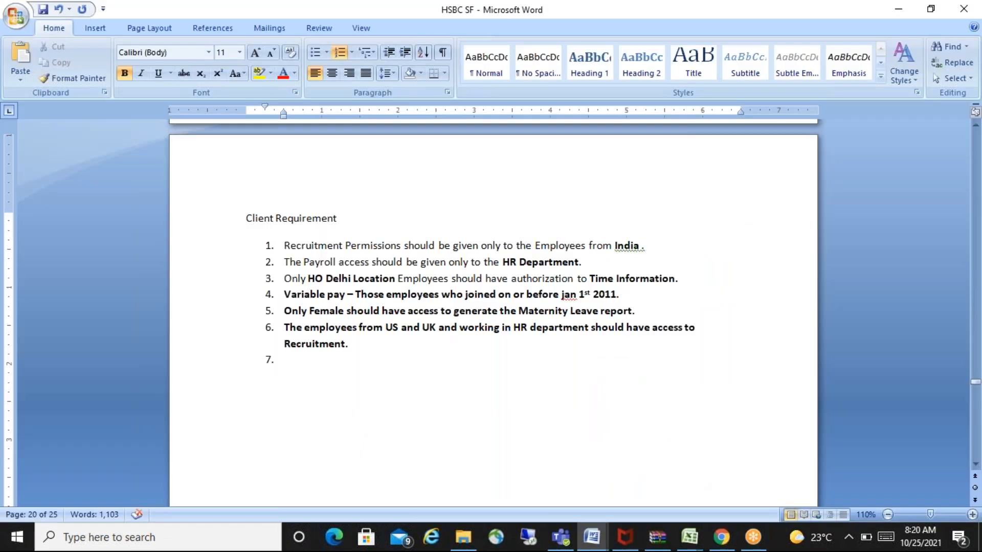
pyautogui.press('BackSpace')
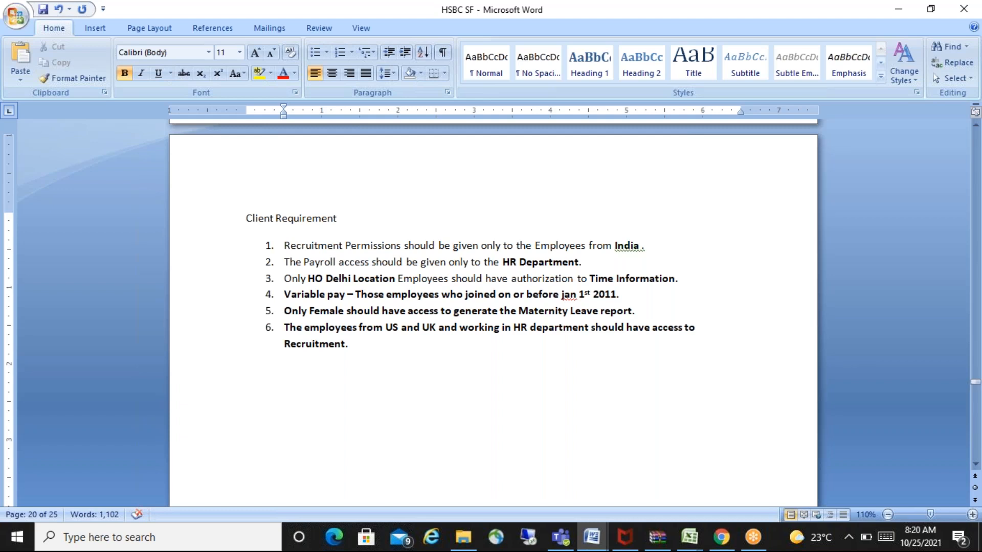
pyautogui.write('-------------------------------------------------------')
pyautogui.press('Return')
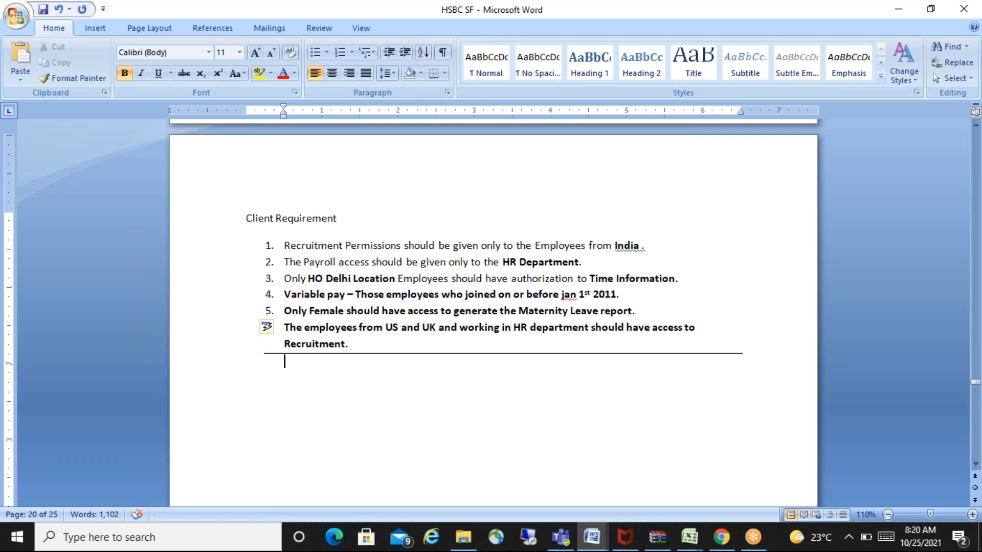
pyautogui.press('Return')
# - Copy the first requirement about Recruitment Permissions for India below the horizontal line and remove its list number
pyautogui.moveTo(285, 246); pyautogui.dragTo(646, 247)
pyautogui.hotkey('ctrl', 'c')
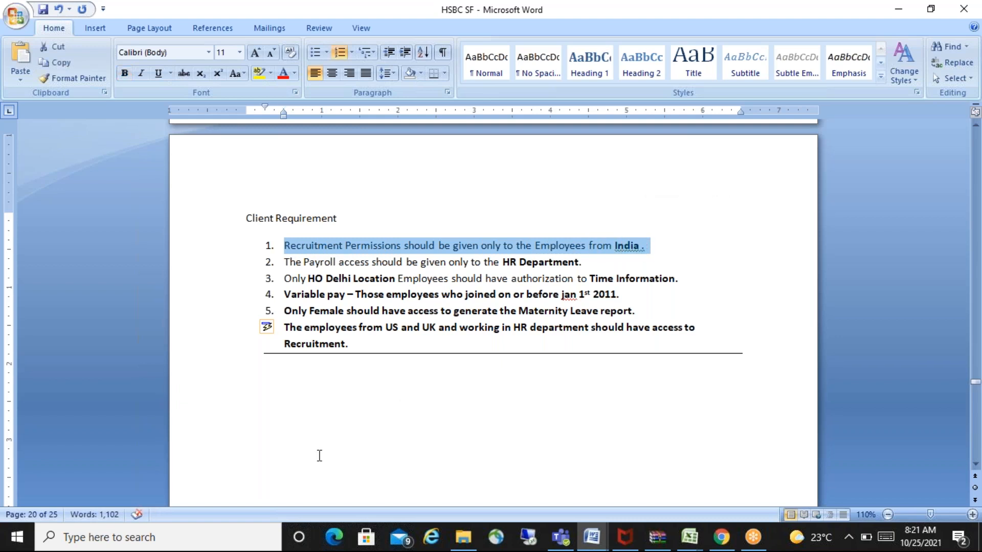
pyautogui.click(314, 398)
pyautogui.hotkey('ctrl', 'v')
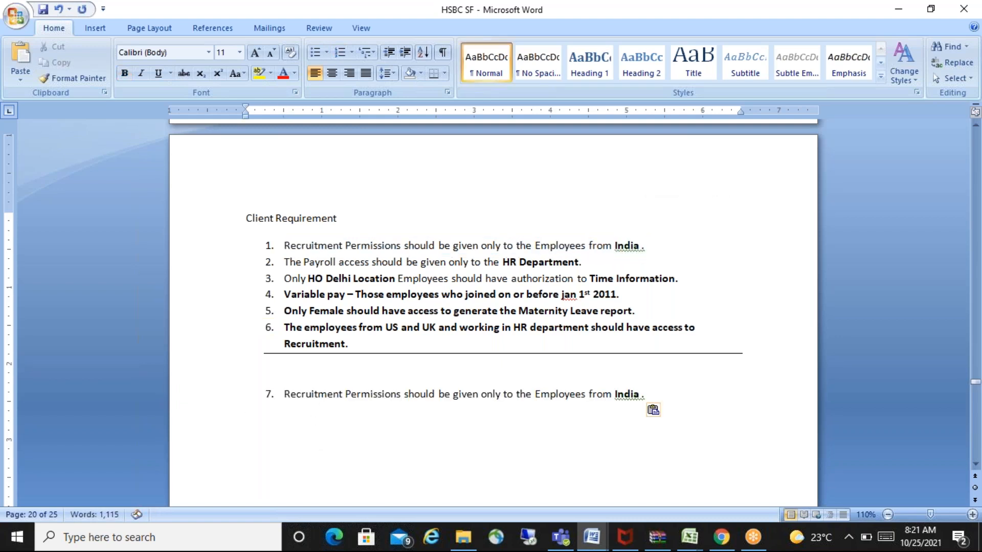
pyautogui.click(283, 394)
pyautogui.press('BackSpace')
# - Write "Manage Permission Group :" below the copied requirement and leave an empty line between the two
pyautogui.click(301, 427)
pyautogui.write('Manage Permission Group :')
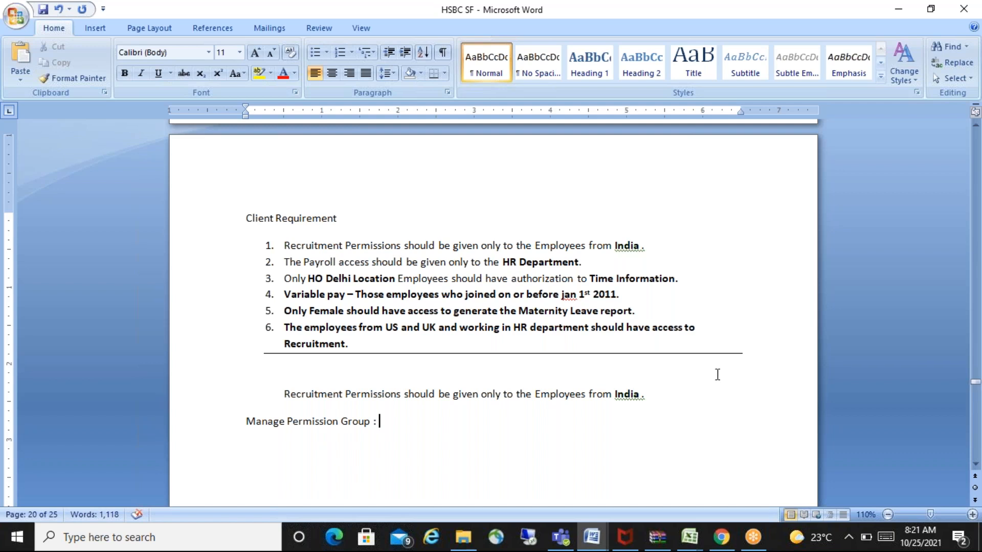
pyautogui.click(678, 396)
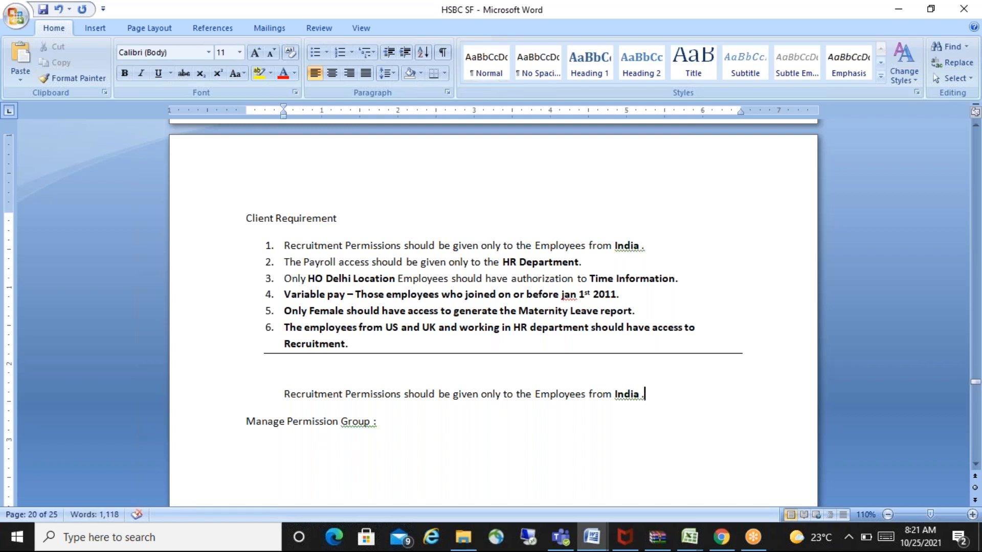
pyautogui.press('Return')
# - Write the group name "Recruitment Group India_ HSBC'" on the line below "Manage Permission Group :"
pyautogui.click(286, 465)
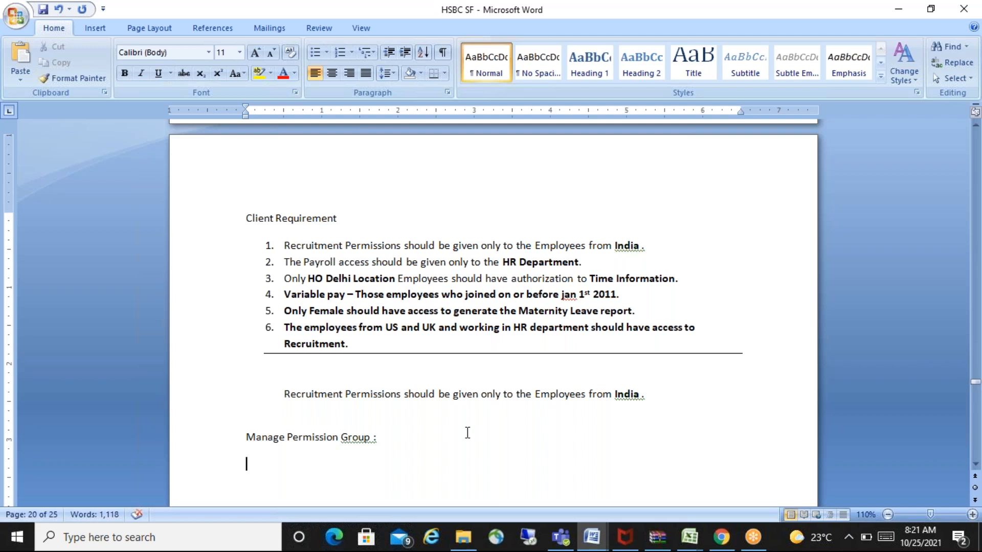
pyautogui.write('Recruitment Gr')
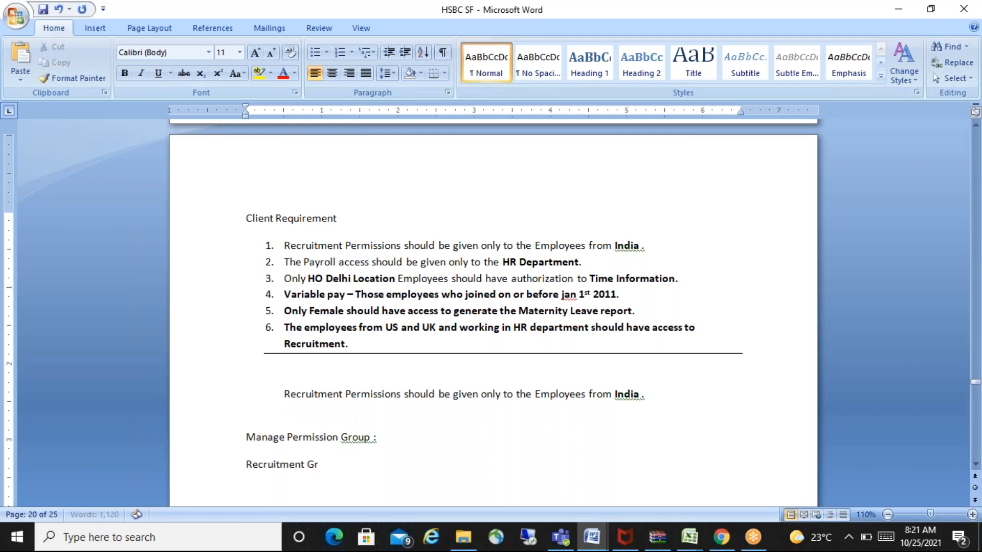
pyautogui.write('oup India')
pyautogui.press('BackSpace')
pyautogui.write("_ HSBC'")
pyautogui.press('Return')
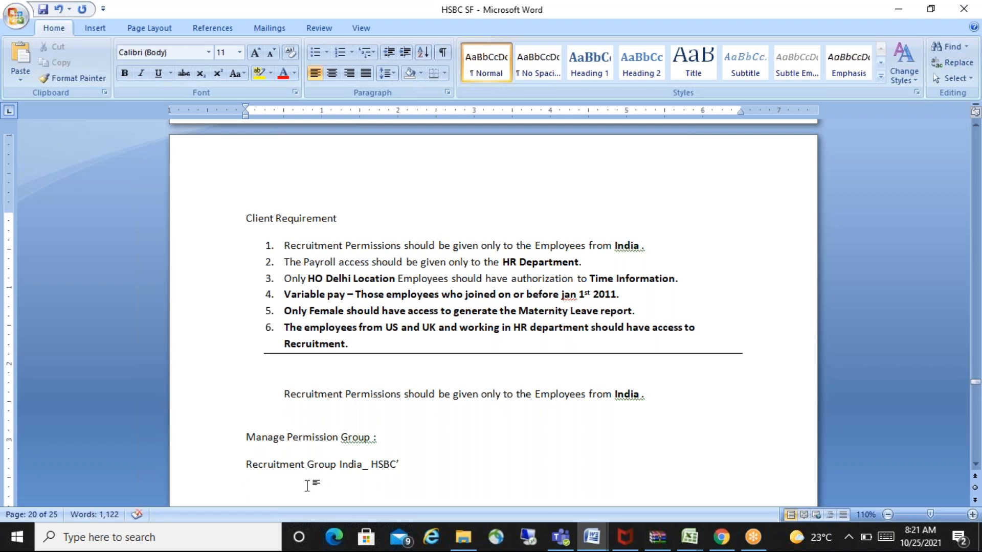
# - Make the recruitment group name bold, append a dash to it, and start a new line below
pyautogui.moveTo(245, 468); pyautogui.dragTo(404, 466)
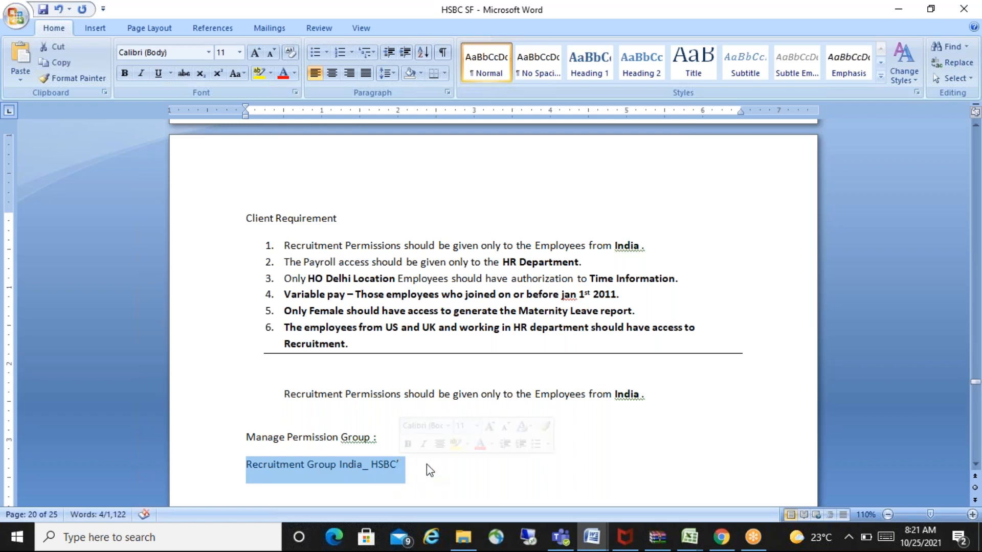
pyautogui.hotkey('ctrl', 'b')
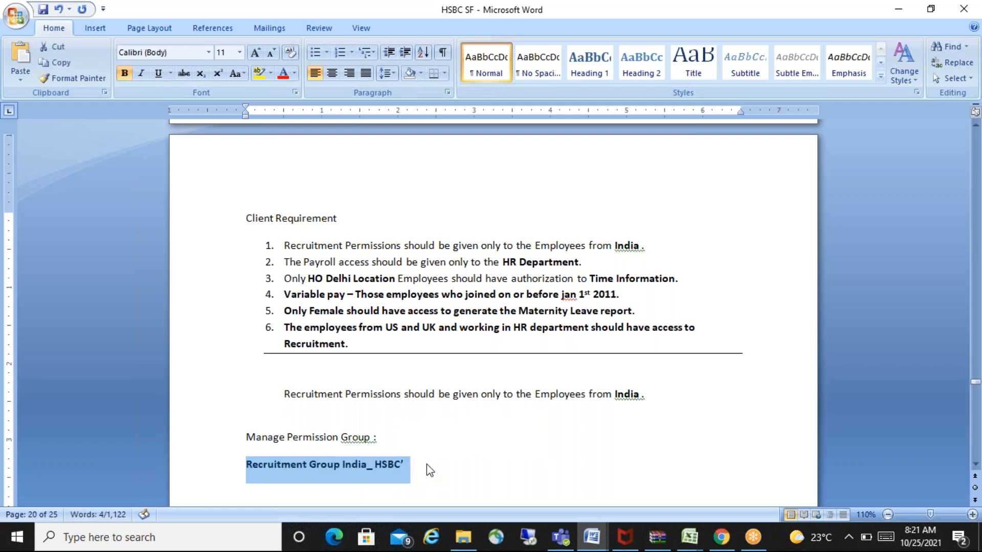
pyautogui.press('Right')
pyautogui.write('-')
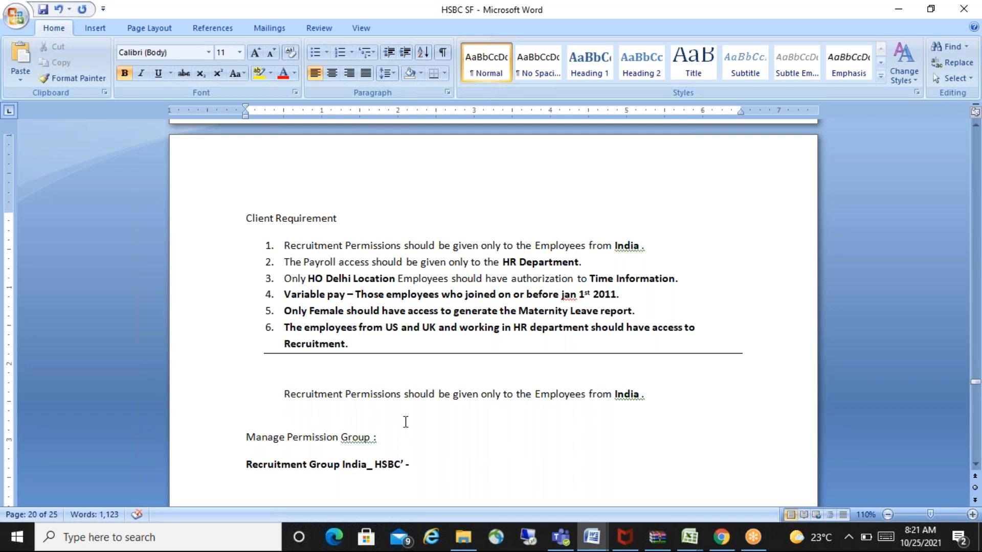
pyautogui.moveTo(454, 395); pyautogui.dragTo(645, 397)
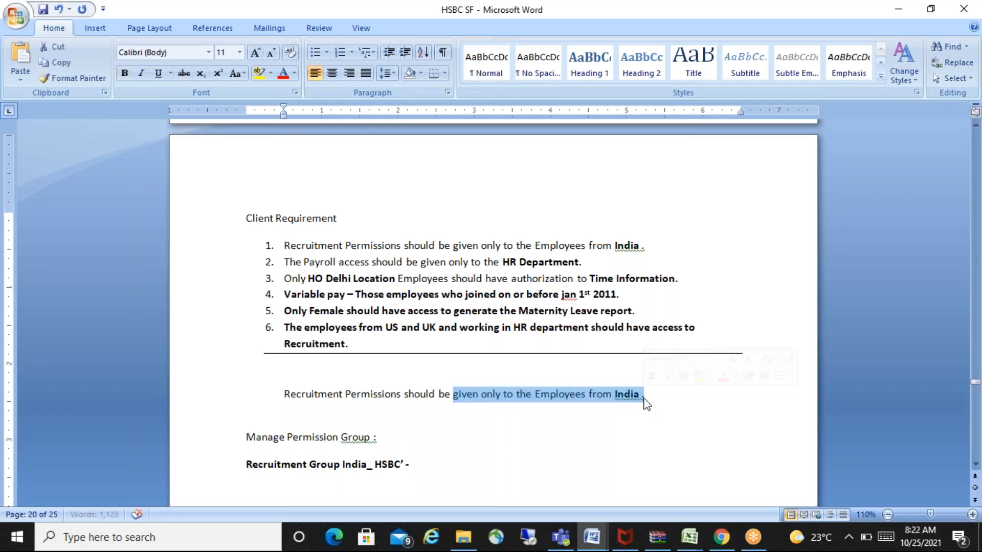
pyautogui.click(423, 461)
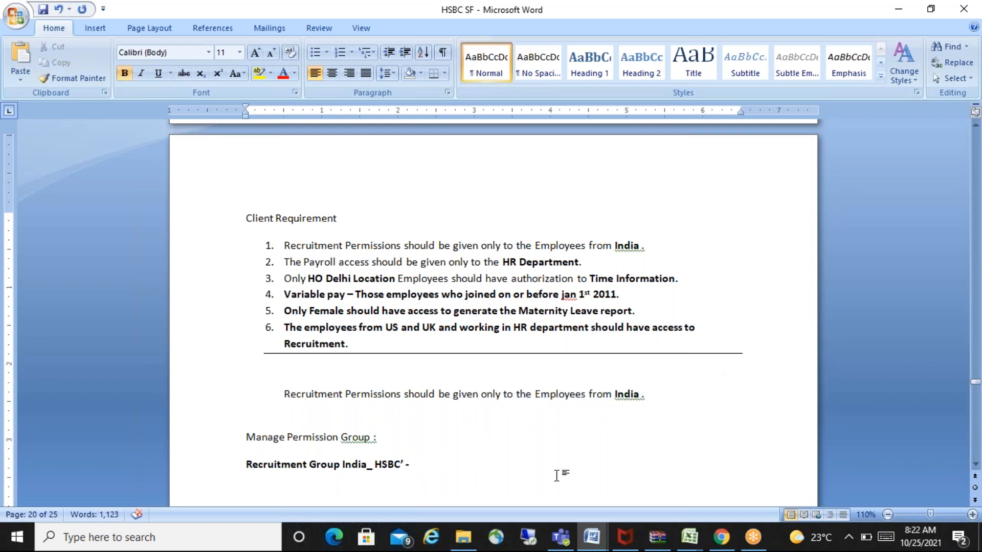
pyautogui.press('Return')
pyautogui.press('Return')
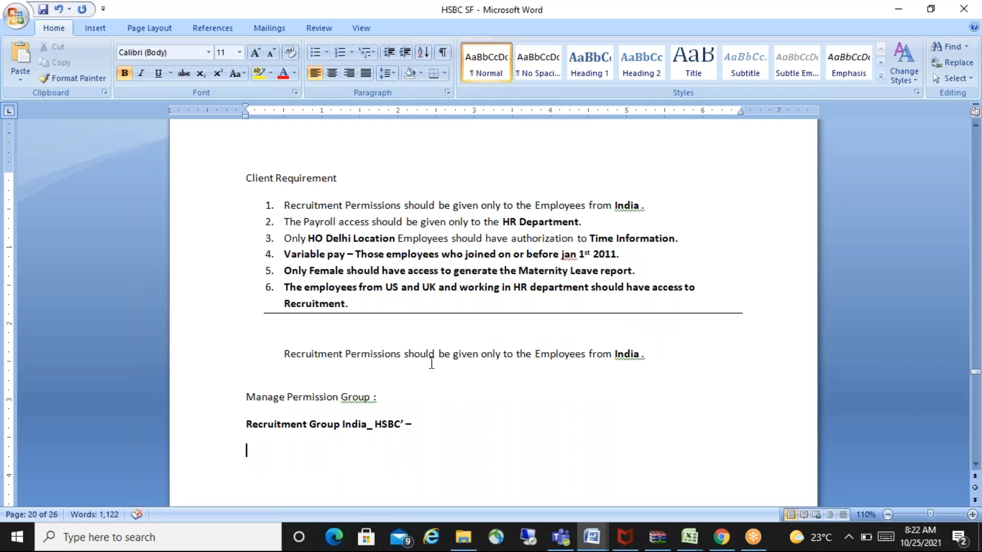
# - Switch to the RBP (1) document and insert an empty line above the "What are permission groups?" heading
pyautogui.hotkey('alt', 'Tab')
pyautogui.hotkey('alt', 'Tab')
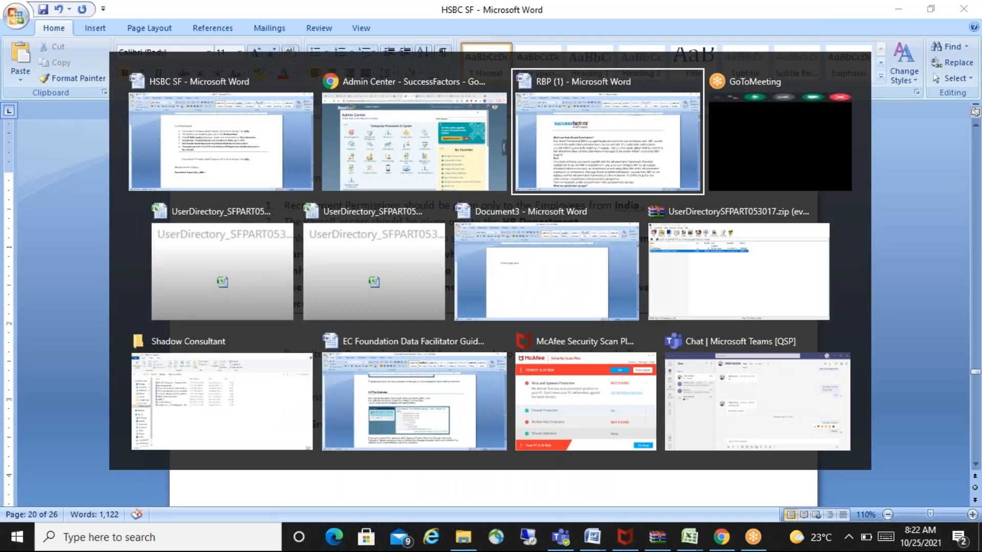
pyautogui.click(975, 465)
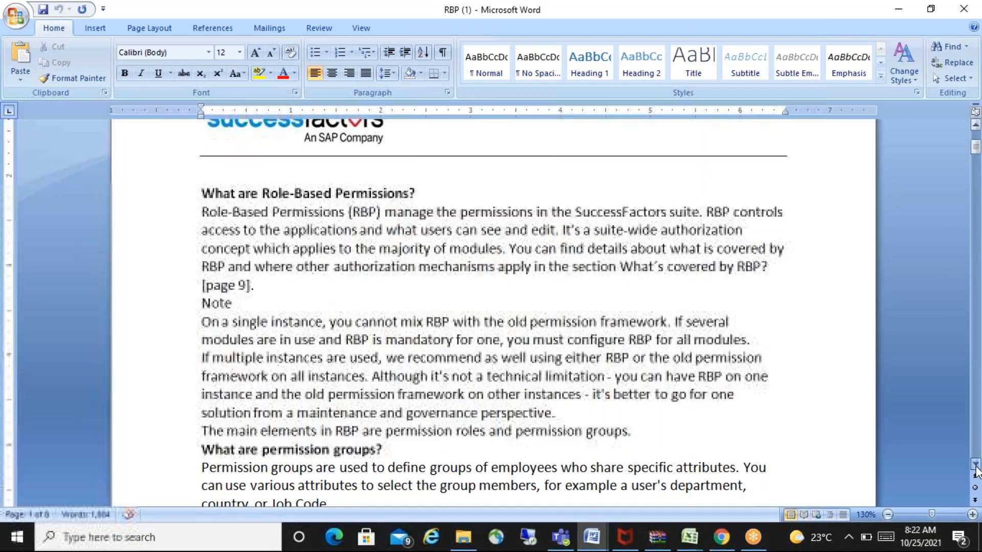
pyautogui.click(975, 464)
pyautogui.click(975, 464)
pyautogui.click(975, 464)
pyautogui.click(975, 465)
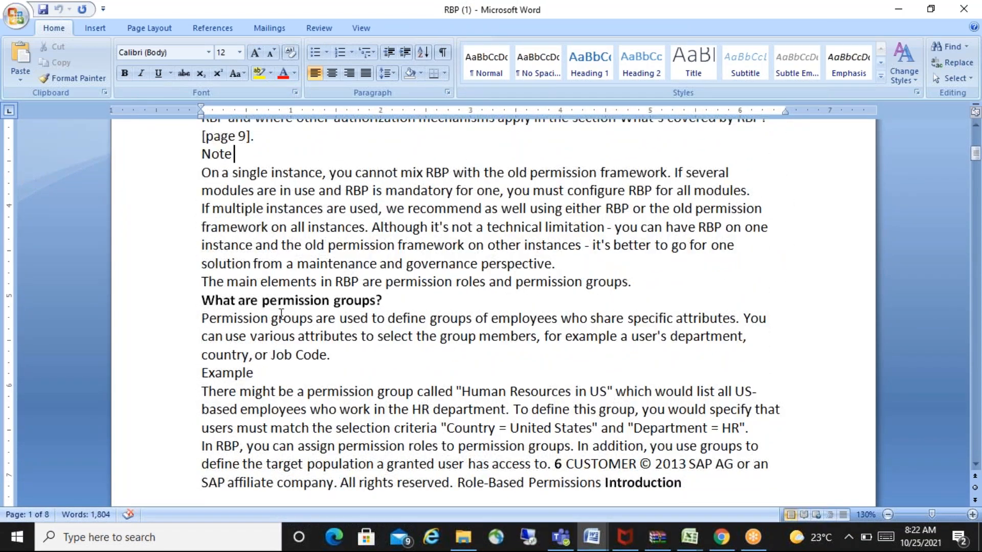
pyautogui.click(203, 300)
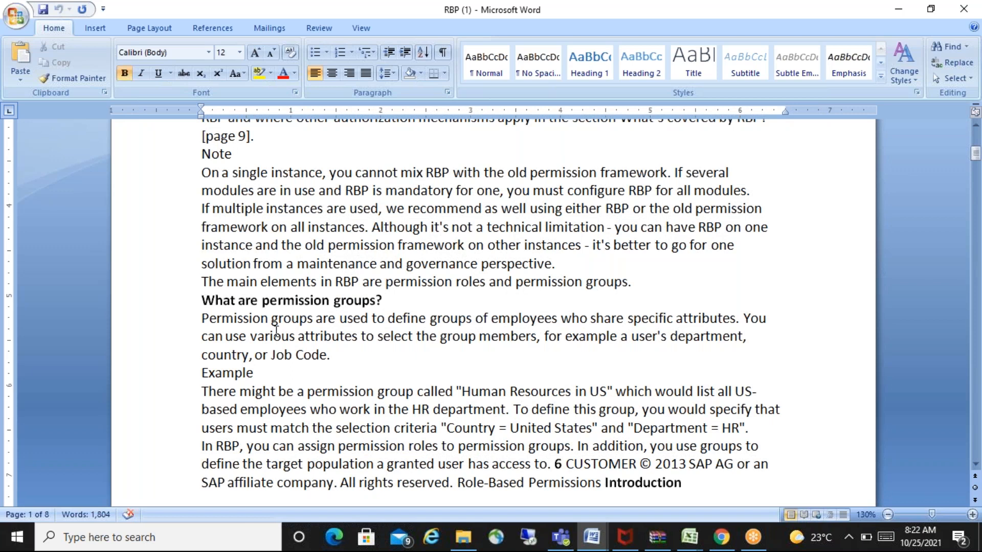
pyautogui.press('Return')
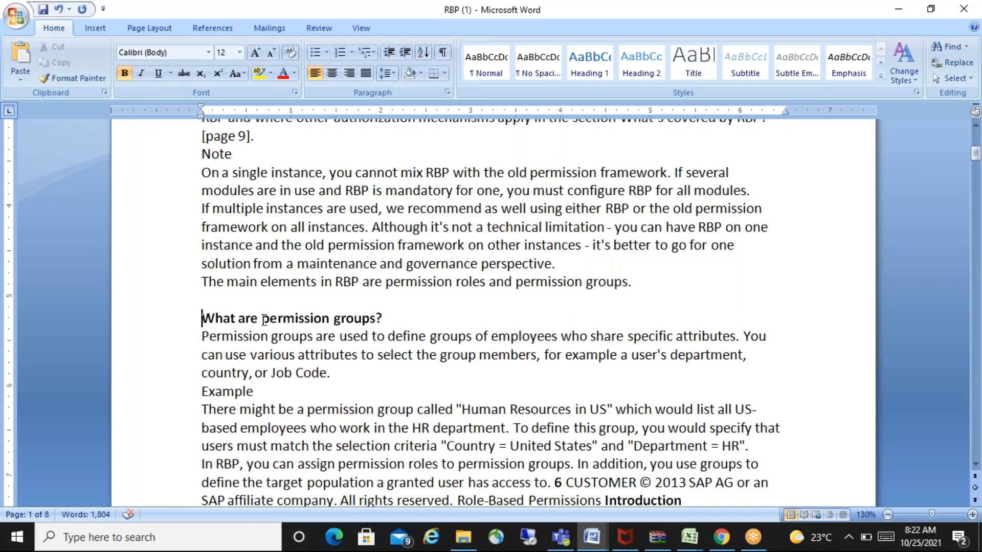
# - Read the permission groups definition, its example attributes, and the "Human Resources in US" example
pyautogui.moveTo(262, 321); pyautogui.dragTo(375, 320)
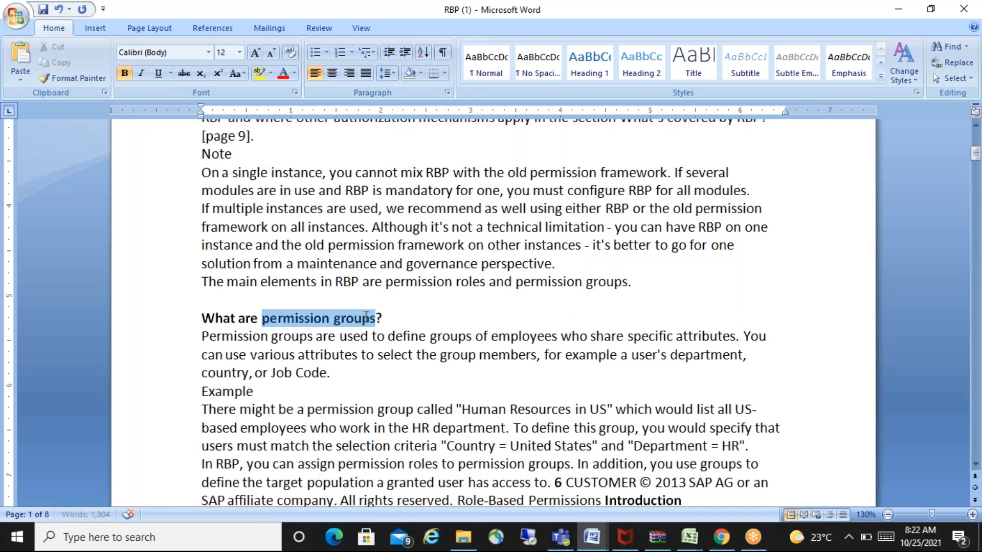
pyautogui.click(206, 338)
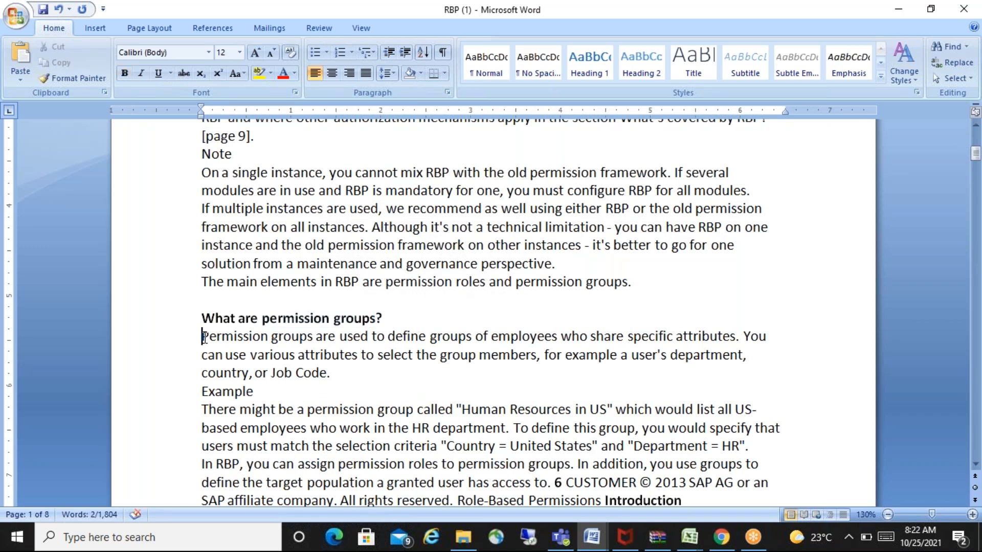
pyautogui.moveTo(208, 338); pyautogui.dragTo(718, 344)
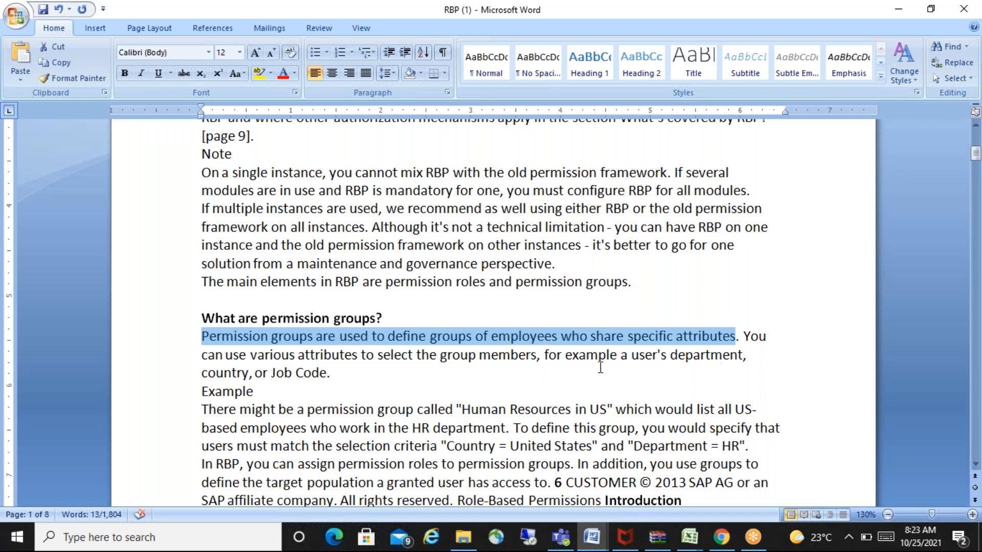
pyautogui.moveTo(544, 354); pyautogui.dragTo(337, 375)
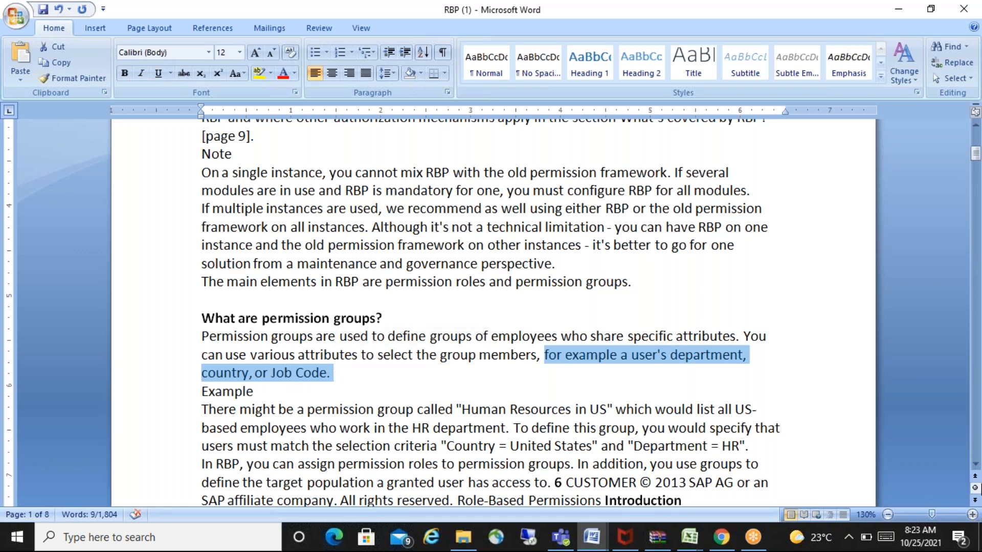
pyautogui.click(974, 466)
pyautogui.click(974, 466)
pyautogui.click(974, 467)
pyautogui.click(975, 467)
pyautogui.click(974, 467)
pyautogui.click(974, 467)
pyautogui.click(974, 467)
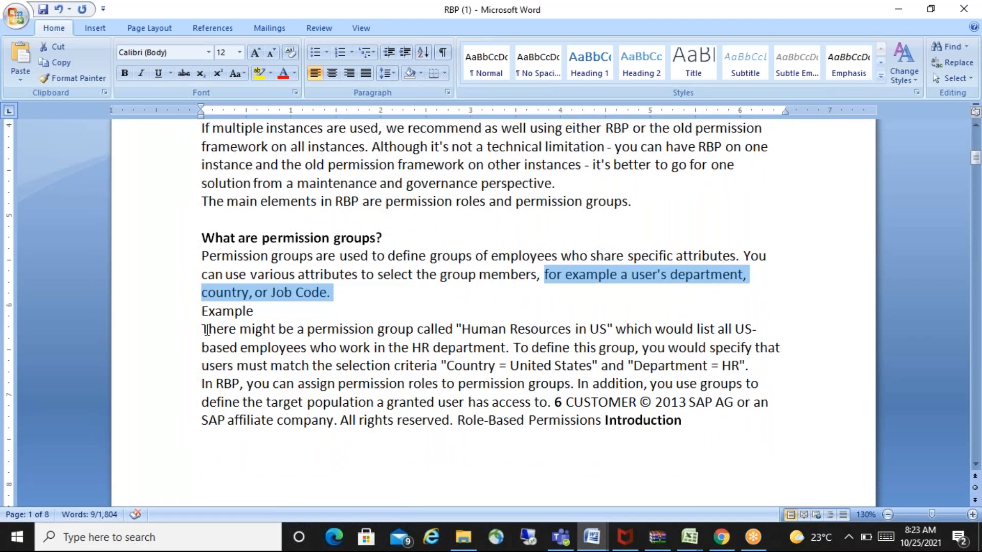
pyautogui.moveTo(203, 329); pyautogui.dragTo(503, 347)
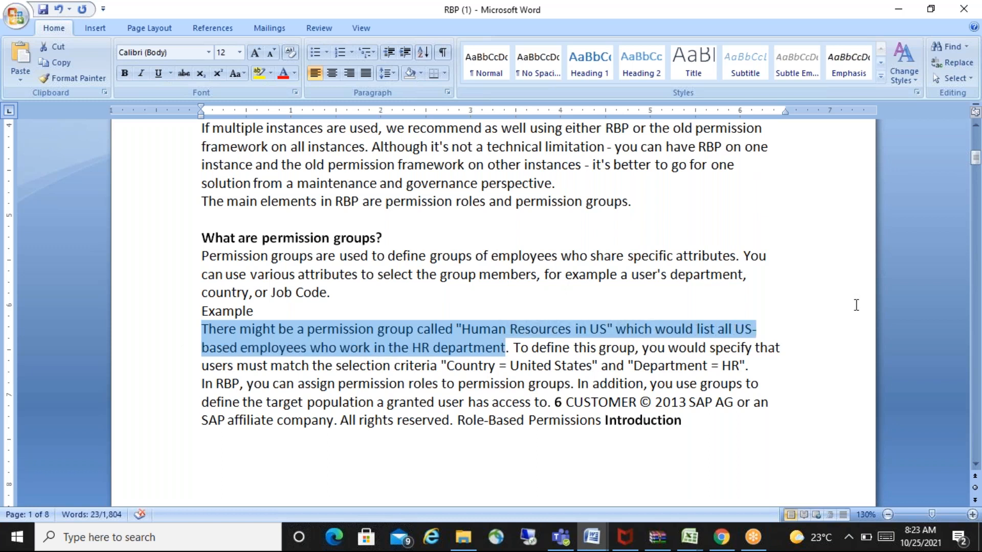
# - Return to the HSBC SF notes and add another empty line below the recruitment group name
pyautogui.hotkey('alt', 'Tab')
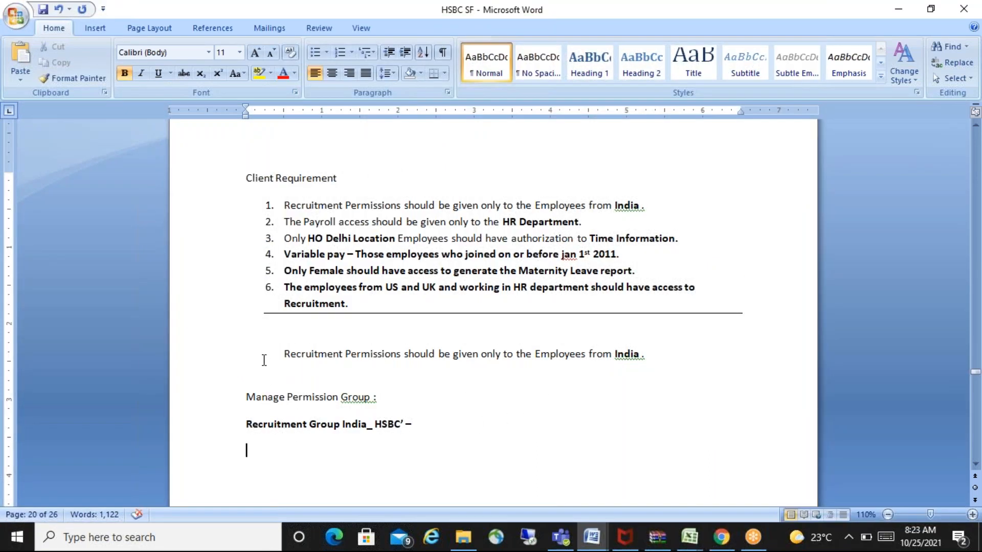
pyautogui.moveTo(284, 354); pyautogui.dragTo(393, 353)
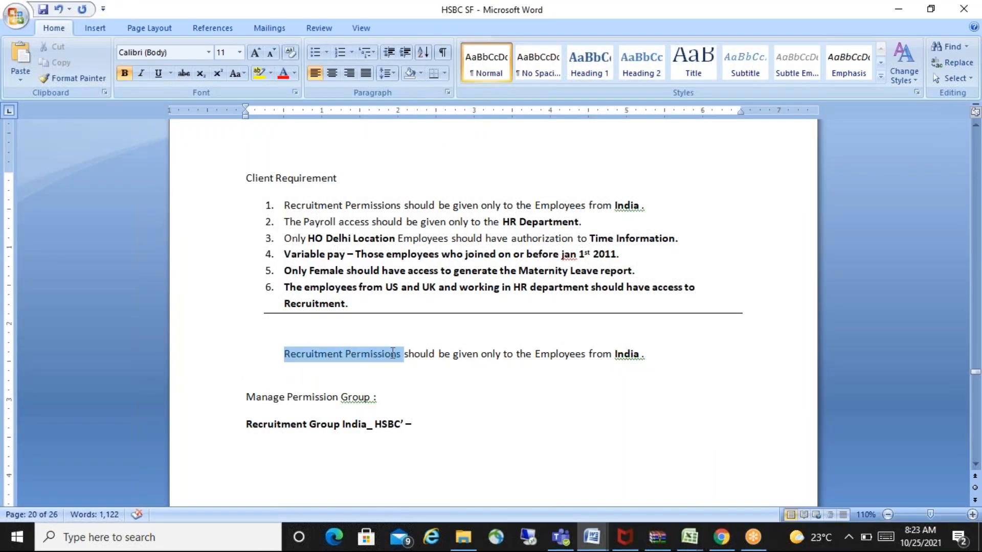
pyautogui.click(271, 458)
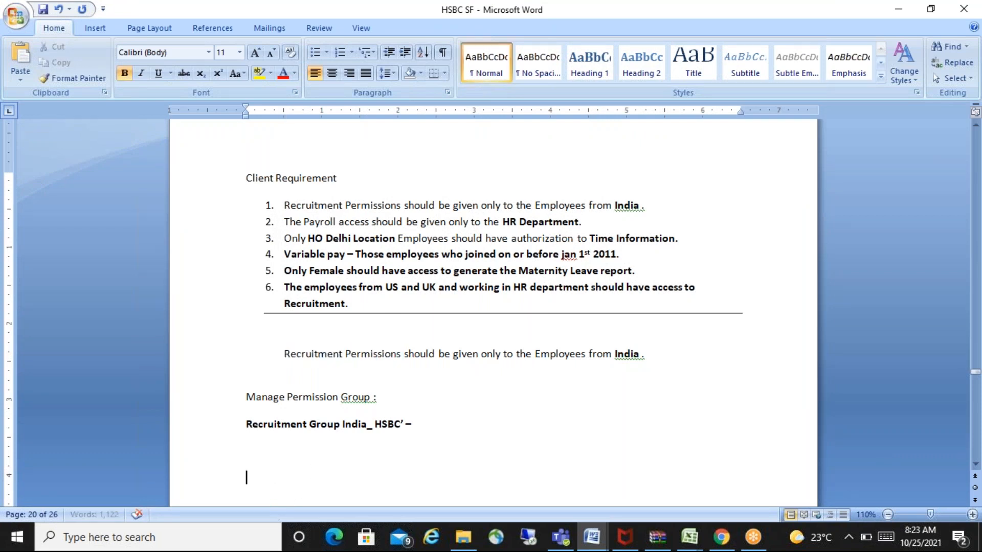
pyautogui.scroll(-2, 271, 458)
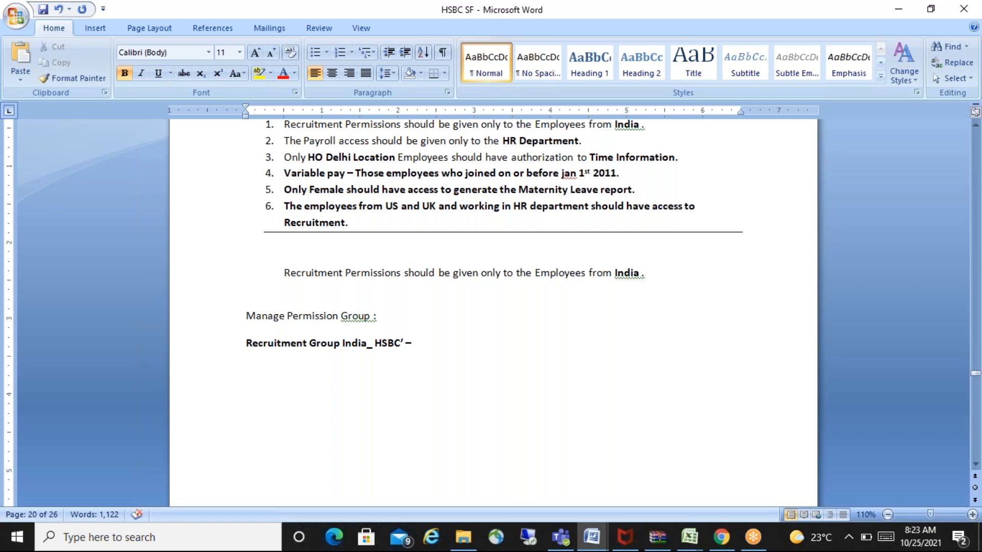
# - Switch to the SuccessFactors Admin Center in Chrome, open Manage Permission Groups for user permissions, and look through the existing groups
pyautogui.hotkey('alt', 'Tab')
pyautogui.press('Tab')
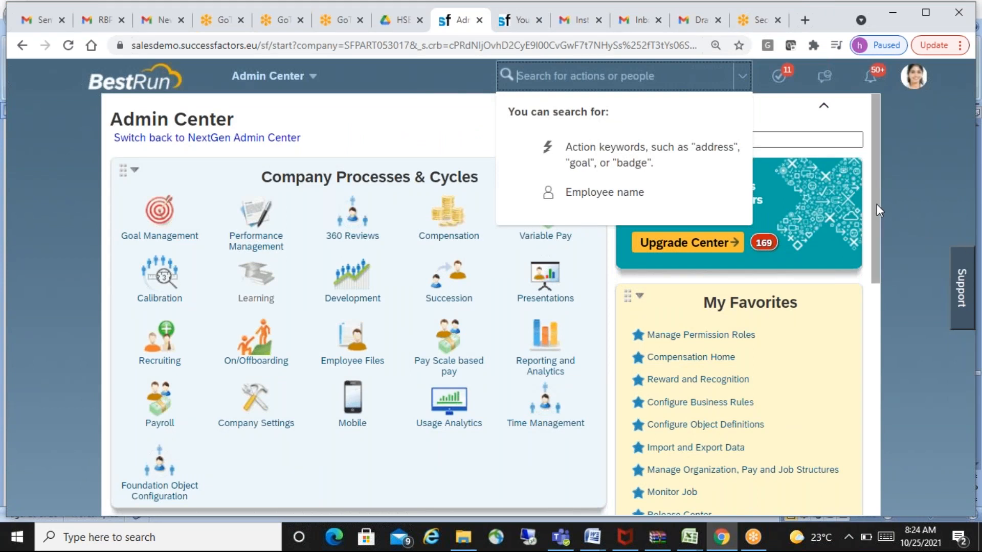
pyautogui.moveTo(877, 204); pyautogui.dragTo(883, 293)
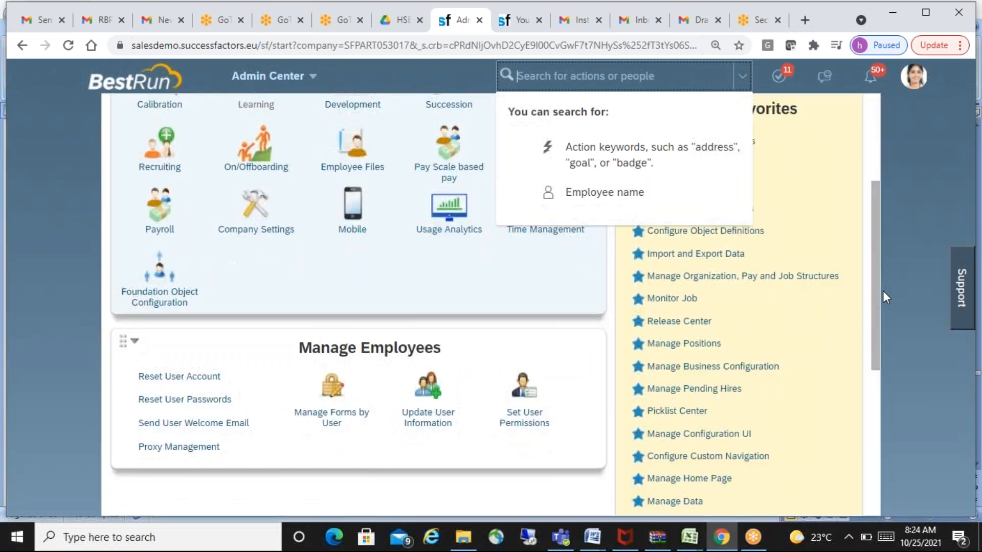
pyautogui.click(926, 247)
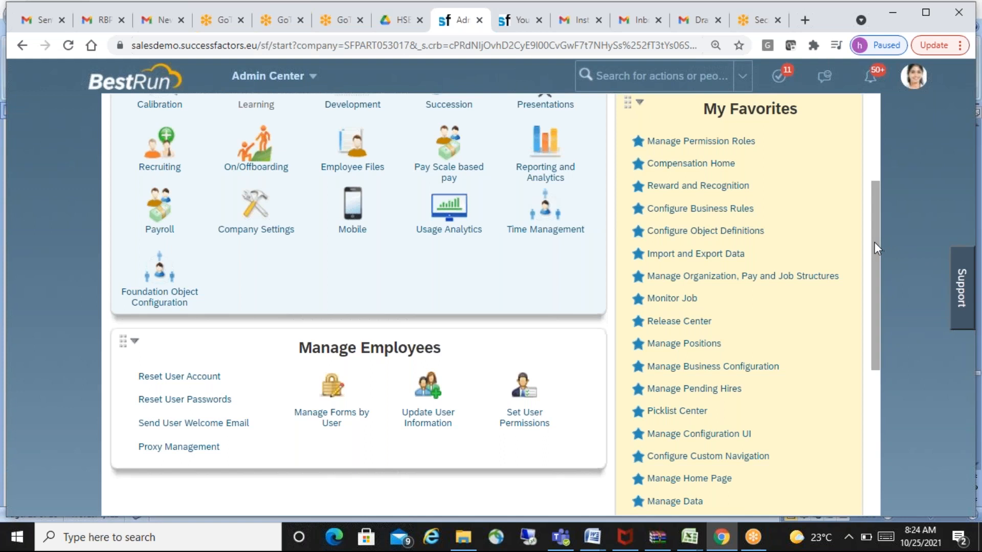
pyautogui.moveTo(873, 241); pyautogui.dragTo(885, 326)
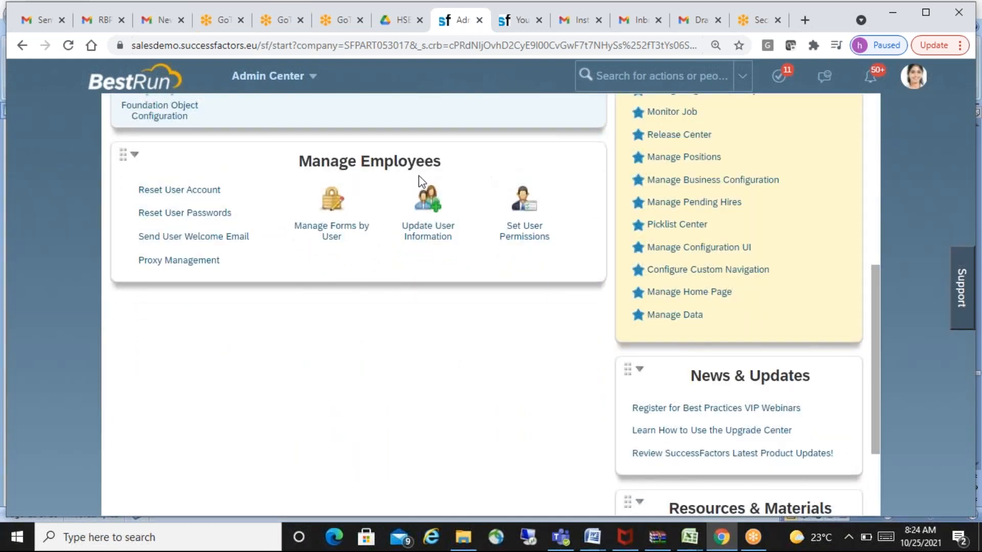
pyautogui.click(528, 236)
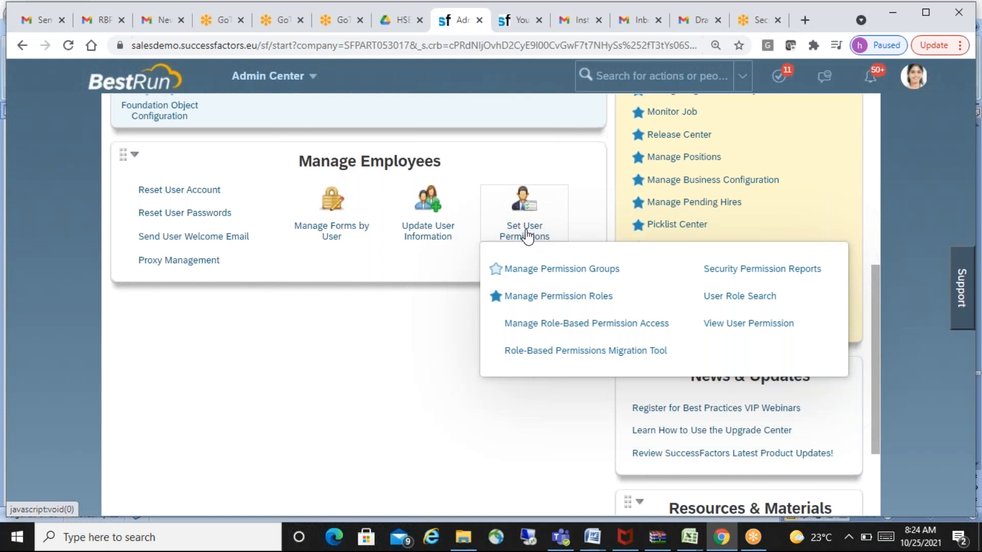
pyautogui.click(576, 273)
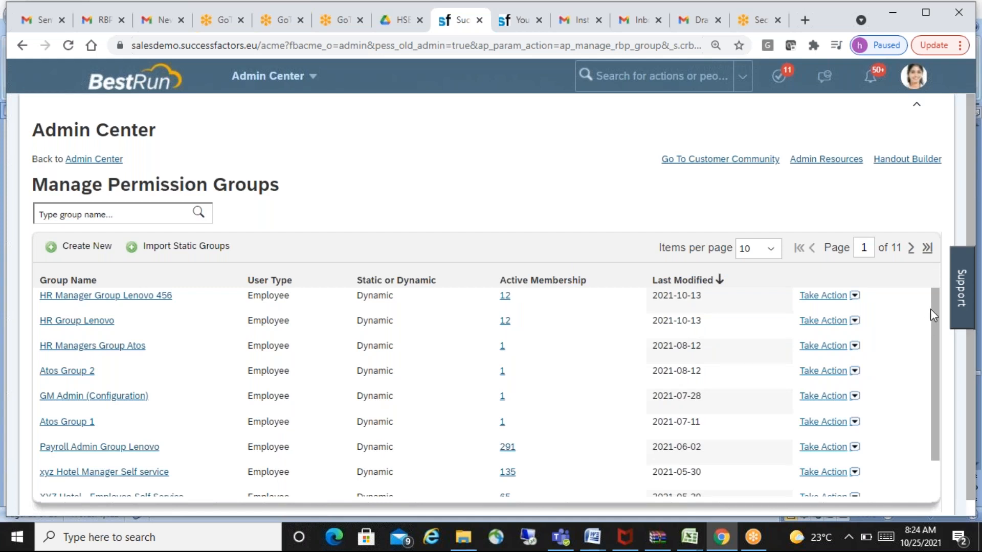
pyautogui.scroll(-2, 934, 309)
pyautogui.scroll(2, 932, 306)
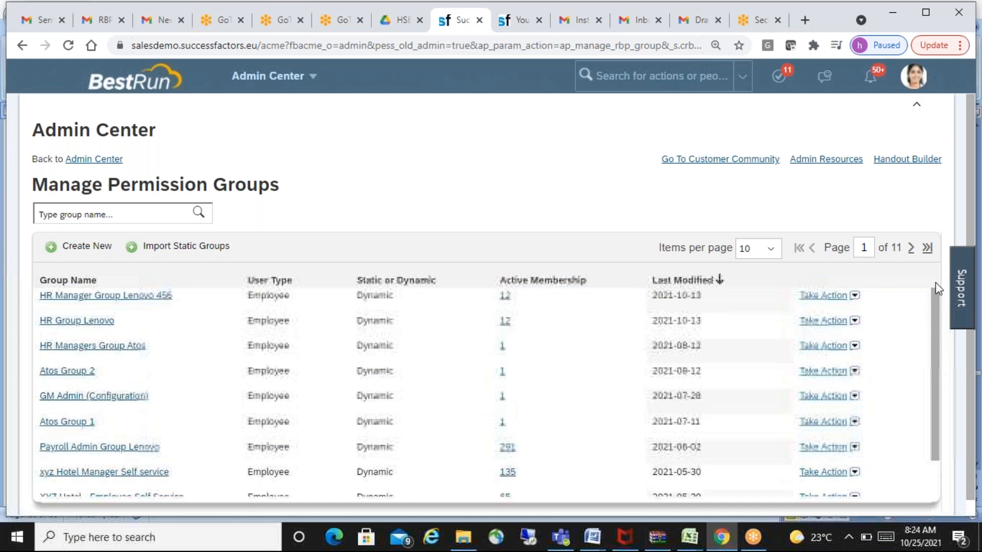
pyautogui.scroll(-1, 972, 258)
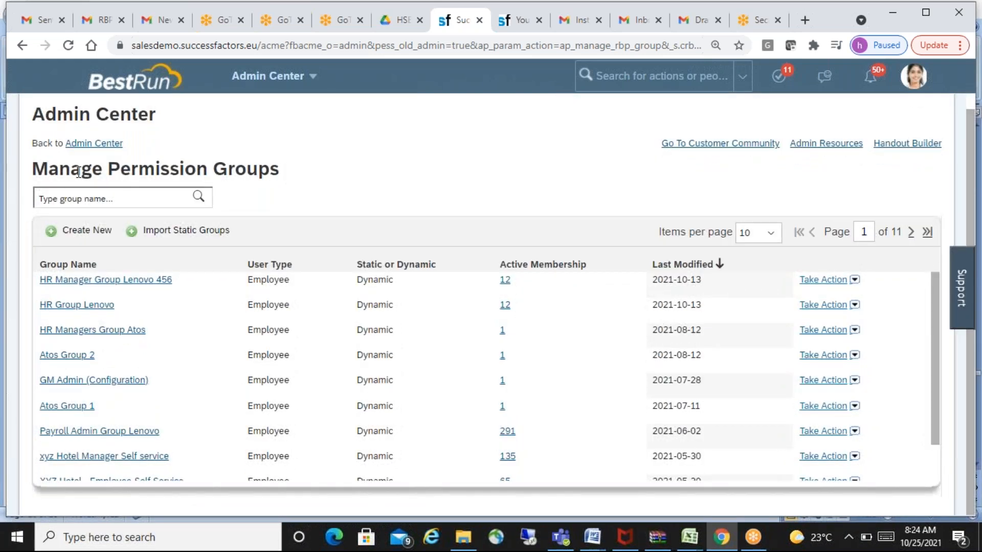
pyautogui.moveTo(33, 169); pyautogui.dragTo(269, 164)
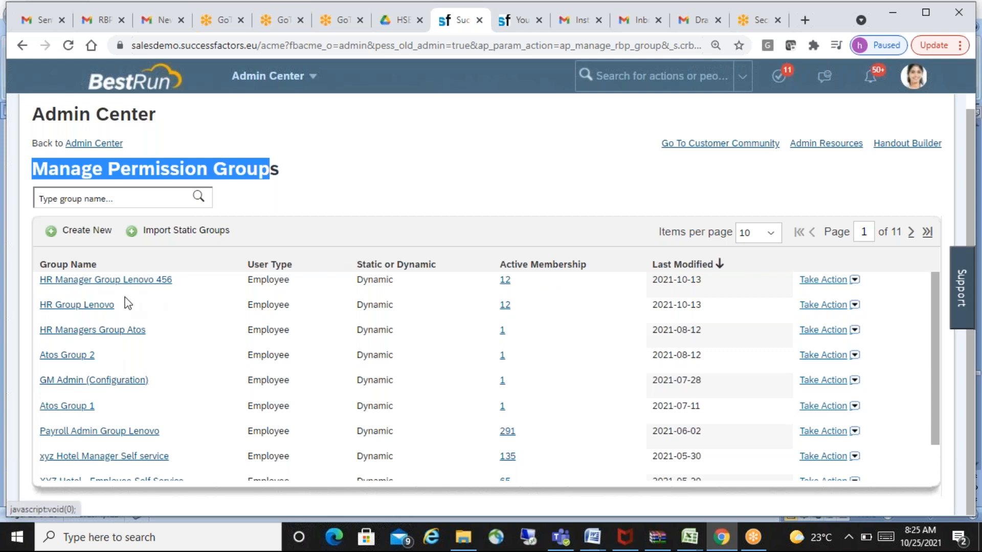
pyautogui.click(579, 168)
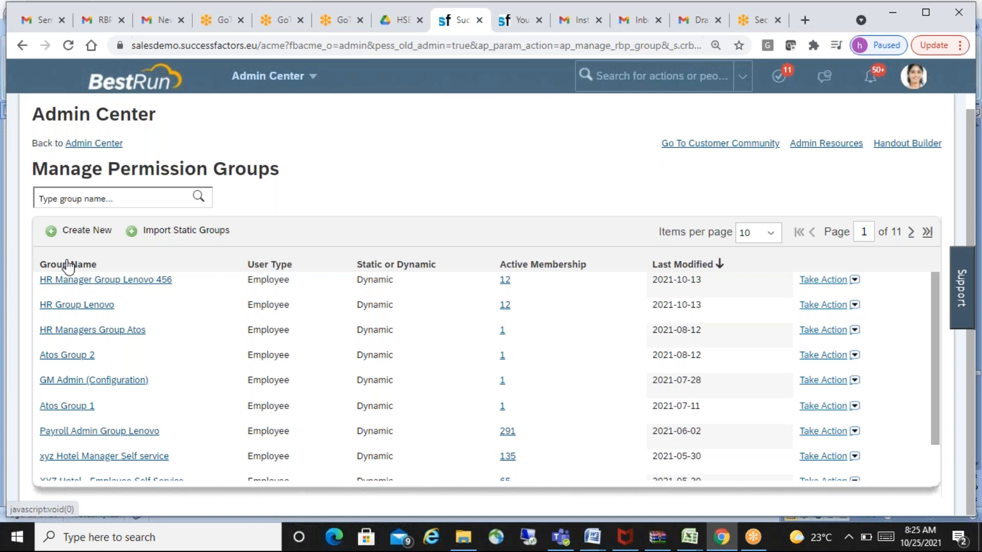
# - Start a new permission group and name it "Recruitment Group HSBC"
pyautogui.click(88, 233)
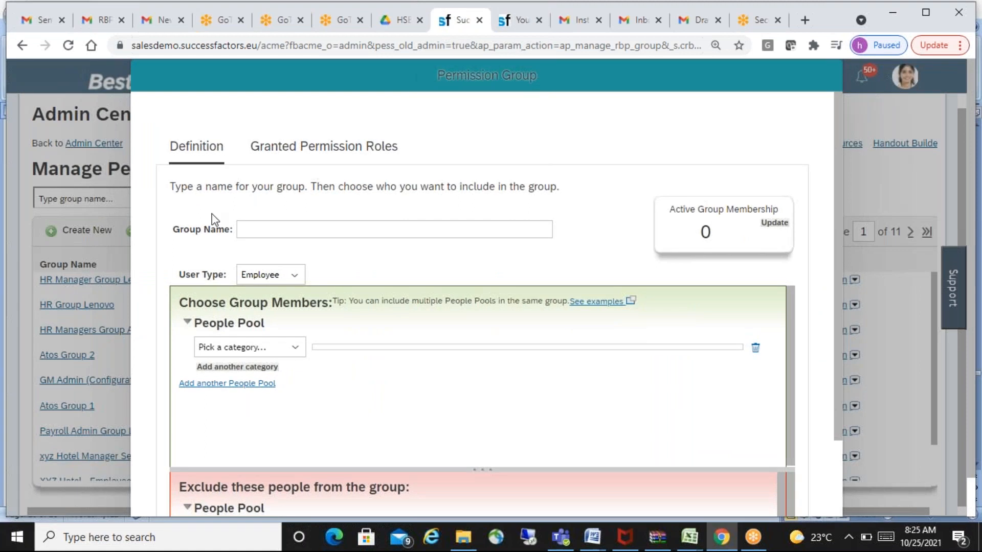
pyautogui.moveTo(170, 187); pyautogui.dragTo(566, 197)
pyautogui.click(319, 227)
pyautogui.write('Recr')
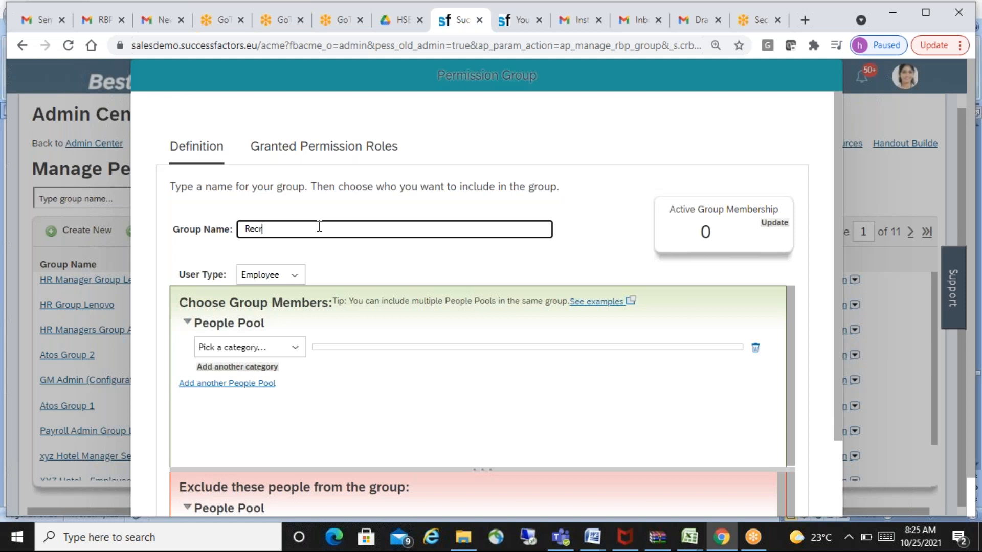
pyautogui.write('uitment Group')
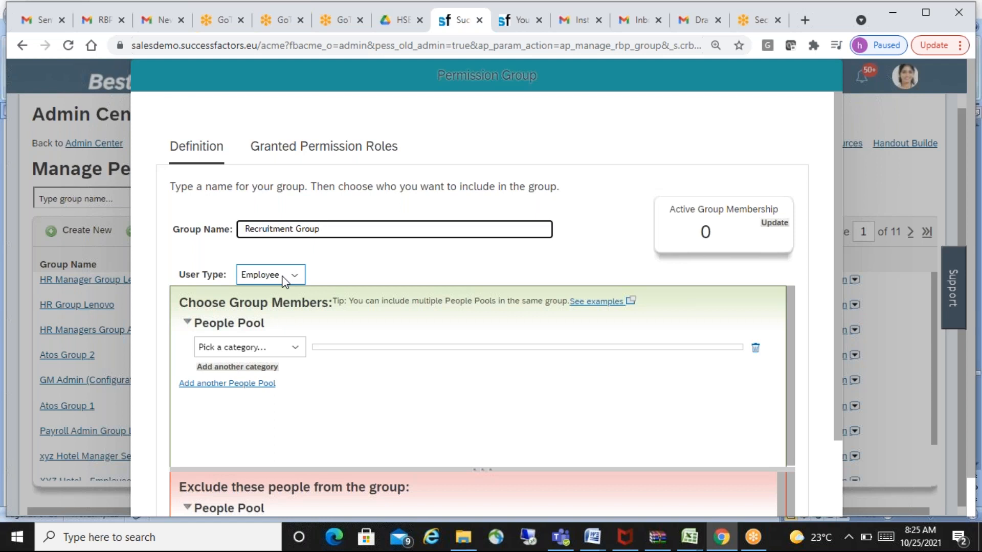
pyautogui.write('HSBC')
pyautogui.click(617, 183)
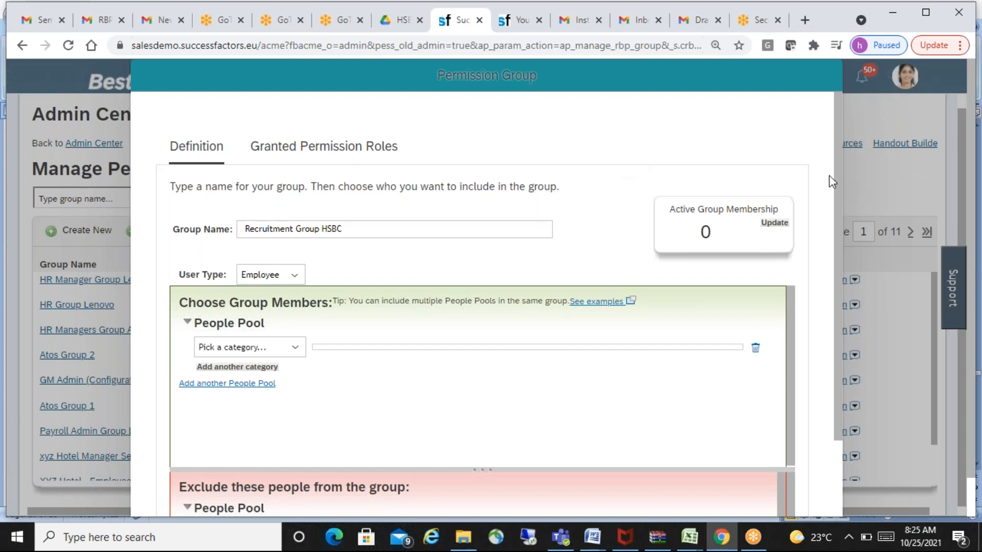
# - Review the permission group form's active membership box, group name and group member selection area
pyautogui.moveTo(839, 170); pyautogui.dragTo(842, 198)
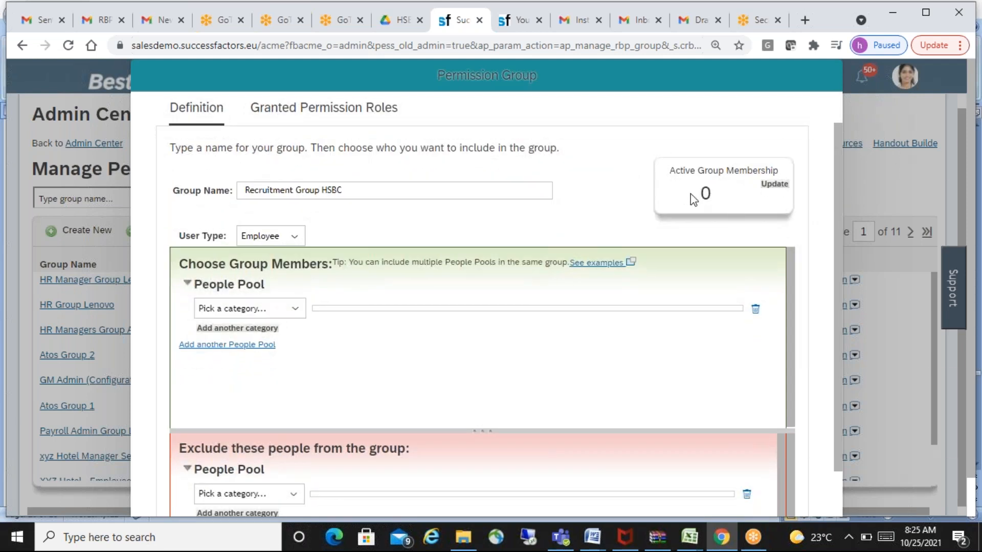
pyautogui.moveTo(671, 176); pyautogui.dragTo(790, 177)
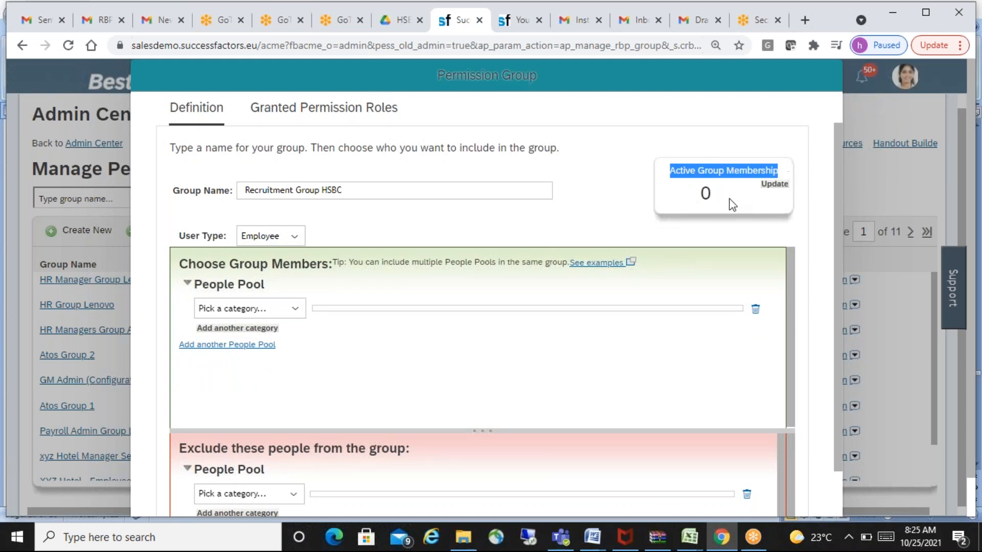
pyautogui.click(780, 195)
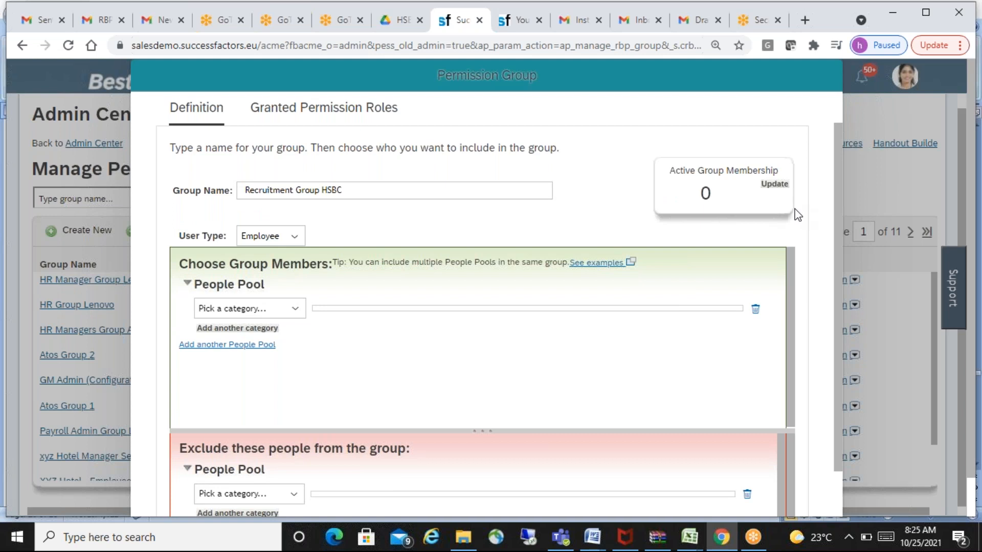
pyautogui.moveTo(358, 190); pyautogui.dragTo(242, 194)
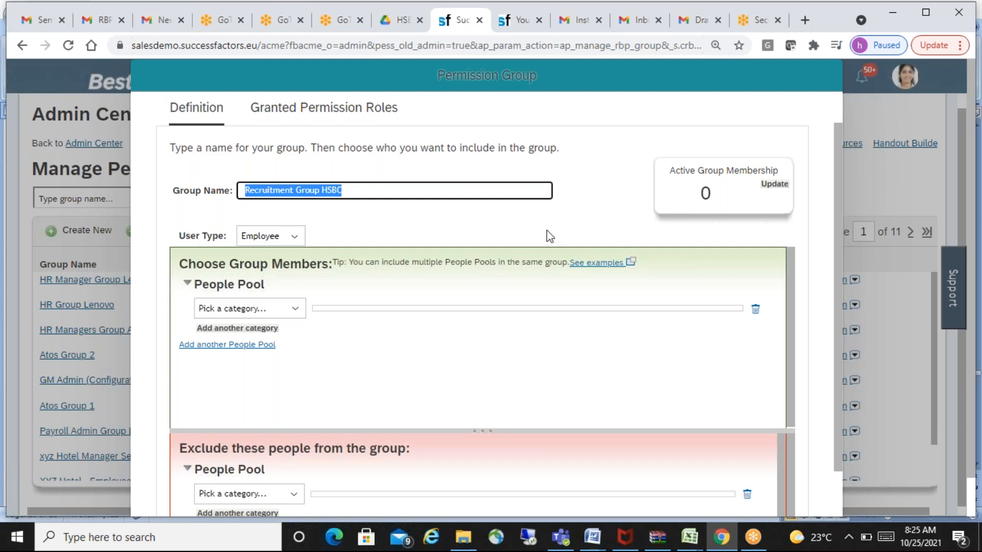
pyautogui.click(568, 224)
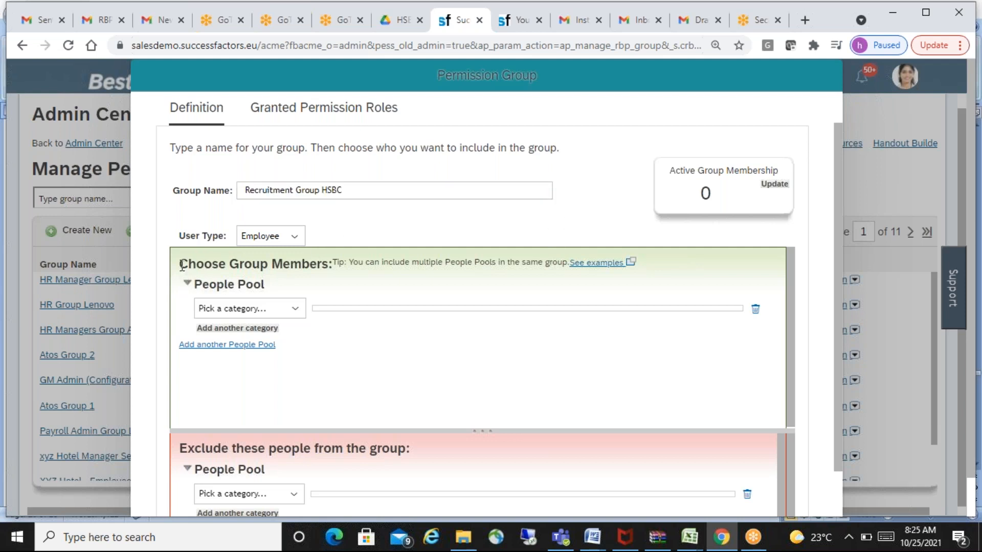
pyautogui.moveTo(181, 264); pyautogui.dragTo(325, 271)
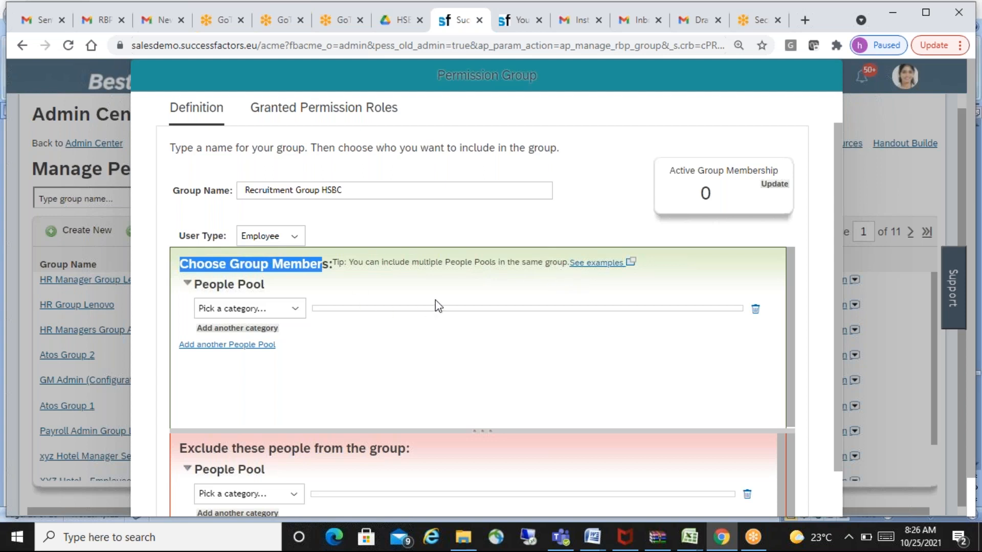
# - Look through all available people pool categories for the group members, from Bench Strength down to ZIP
pyautogui.click(297, 309)
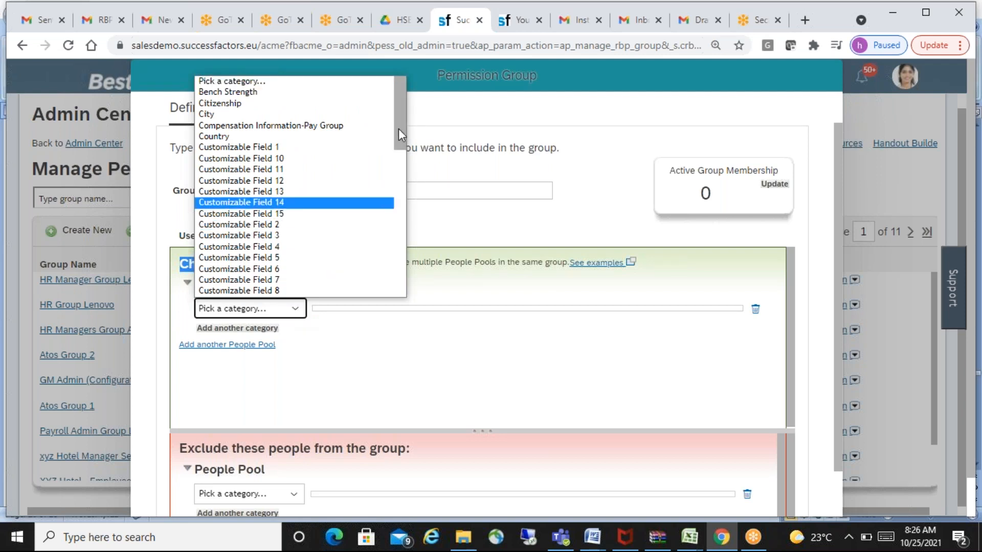
pyautogui.moveTo(398, 131)
pyautogui.mouseDown()
pyautogui.moveTo(391, 158)
pyautogui.moveTo(391, 115)
pyautogui.mouseUp()
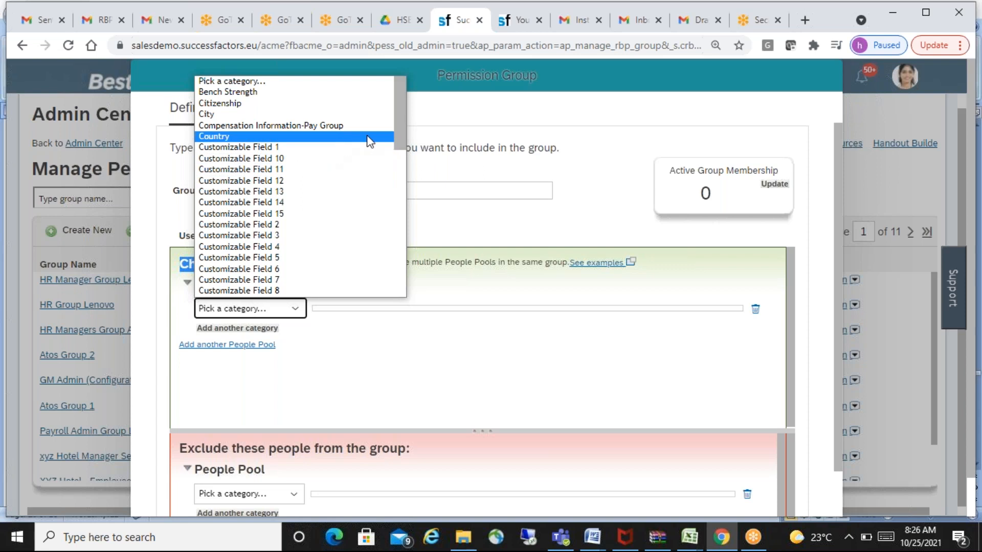
pyautogui.moveTo(403, 127); pyautogui.dragTo(353, 172)
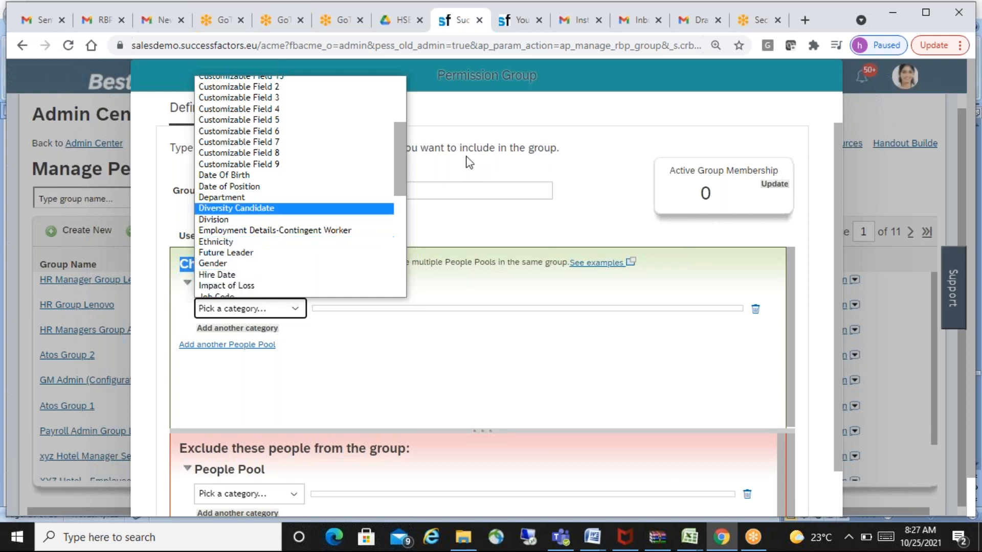
pyautogui.moveTo(400, 153); pyautogui.dragTo(407, 189)
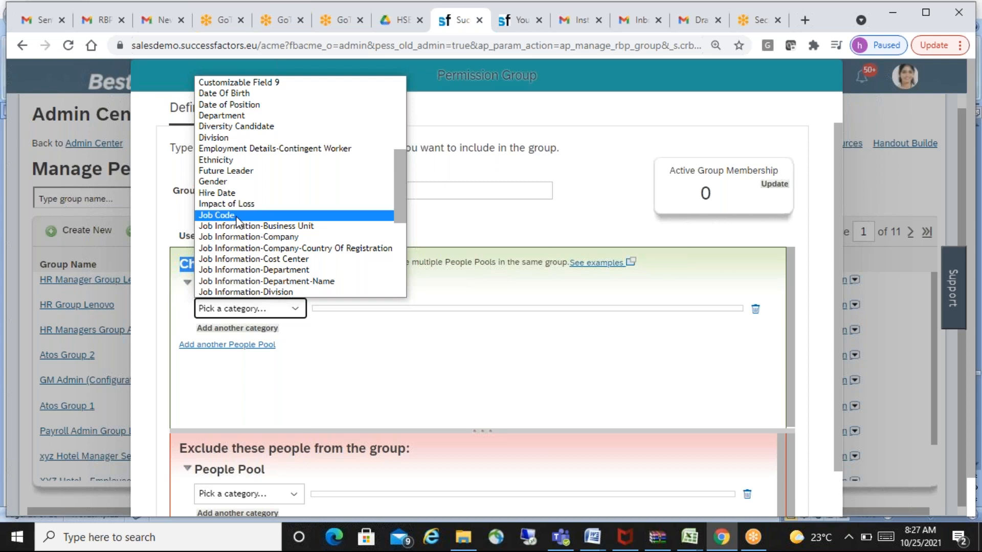
pyautogui.moveTo(401, 188); pyautogui.dragTo(388, 208)
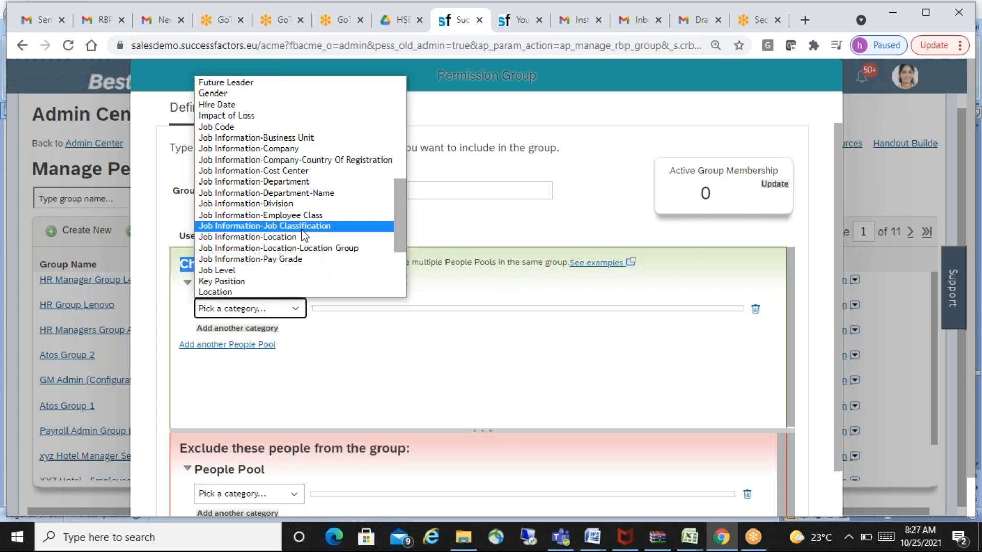
pyautogui.moveTo(402, 203); pyautogui.dragTo(398, 240)
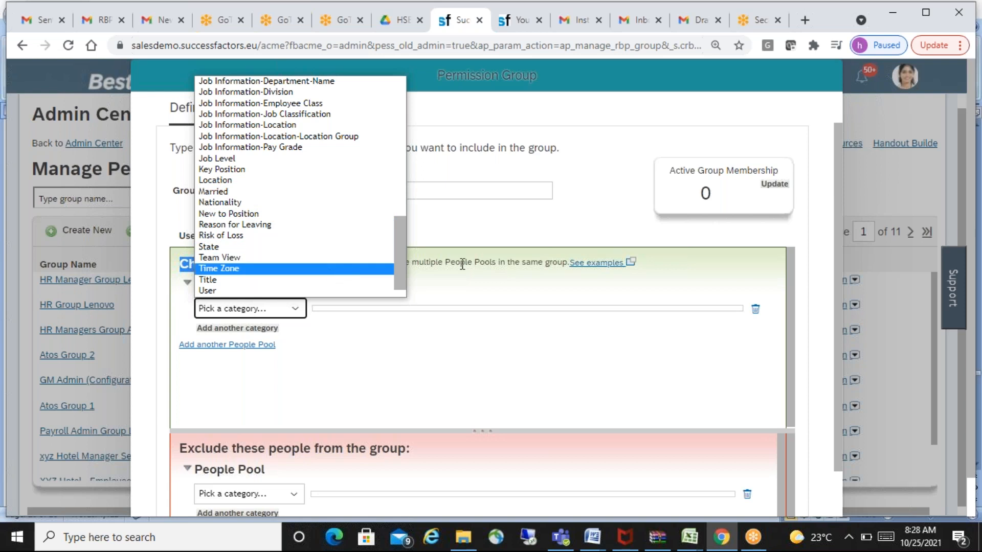
pyautogui.scroll(-1, 398, 246)
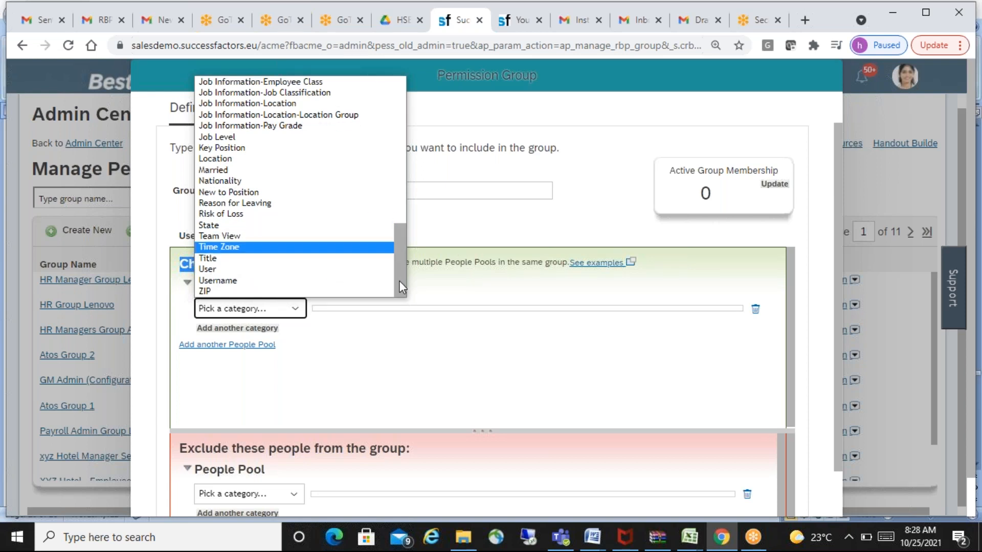
pyautogui.moveTo(395, 269); pyautogui.dragTo(401, 100)
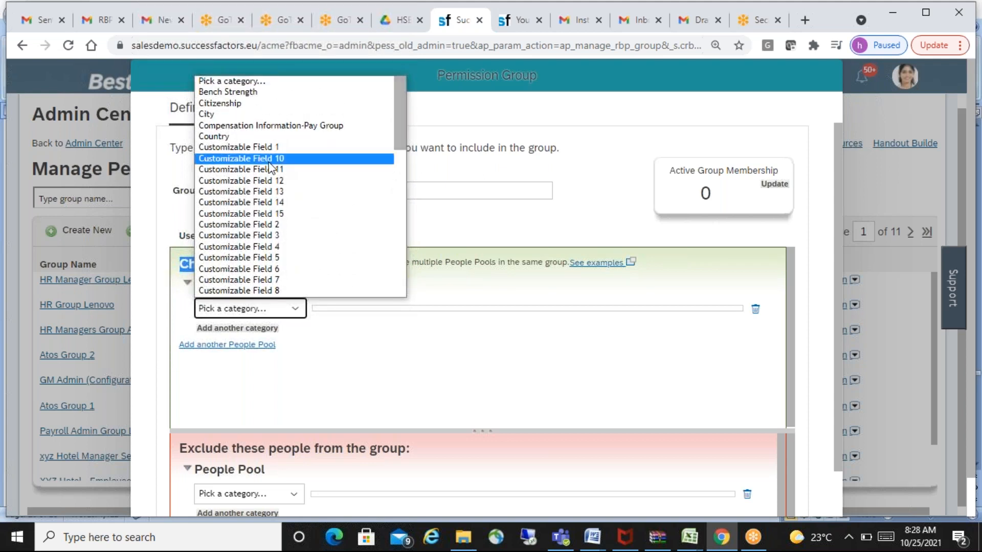
# - Set the first people pool's category to Country, search for "india" and add the uppercase INDIA value
pyautogui.click(224, 137)
pyautogui.click(233, 211)
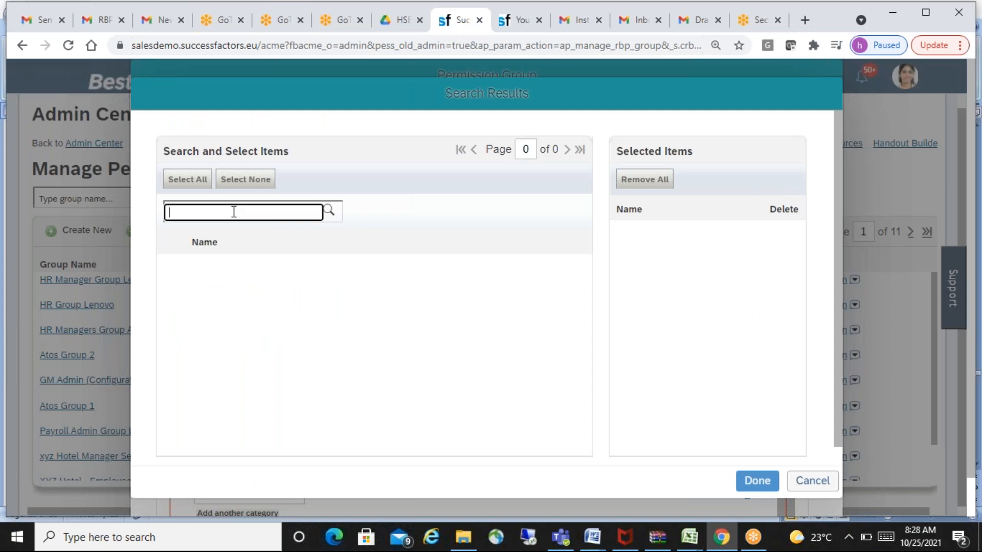
pyautogui.write('india')
pyautogui.click(432, 311)
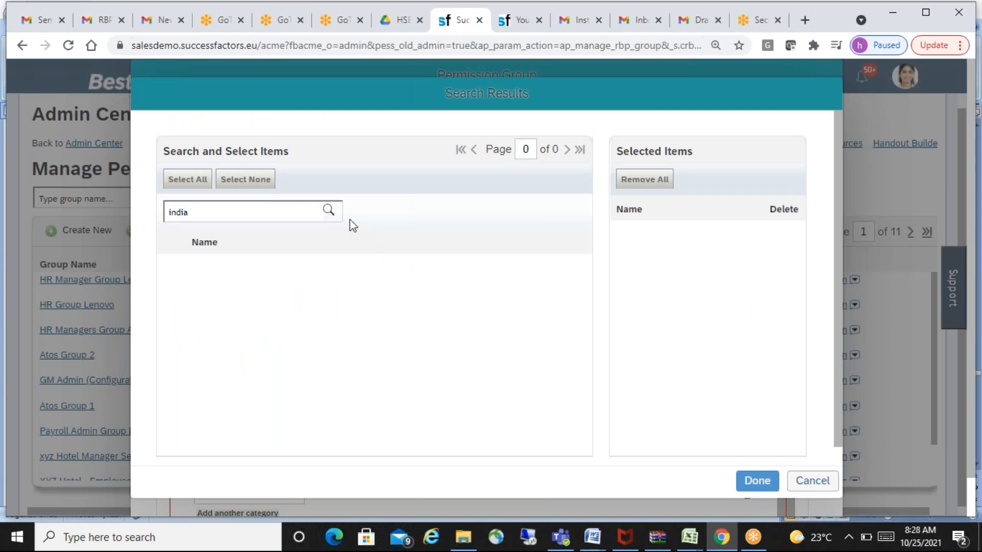
pyautogui.click(328, 210)
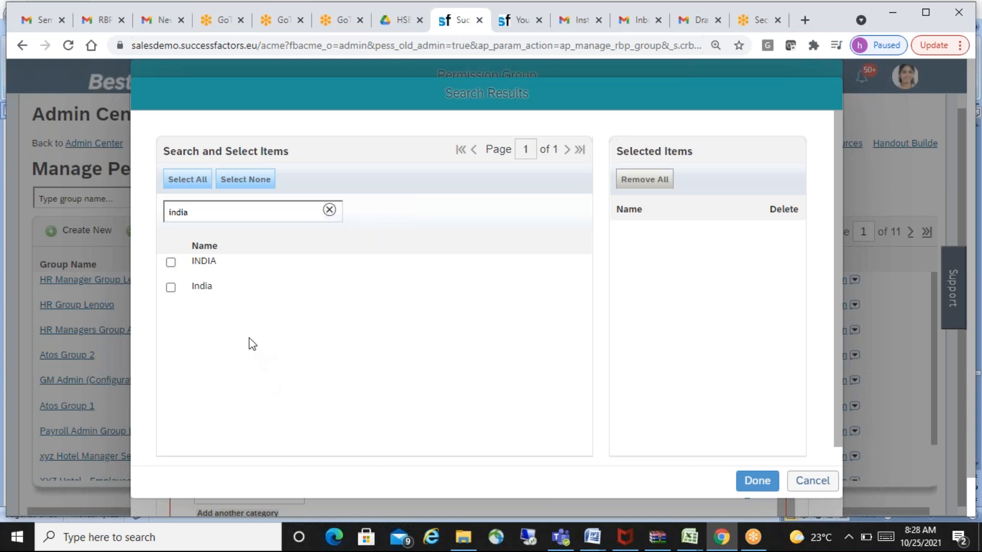
pyautogui.click(171, 263)
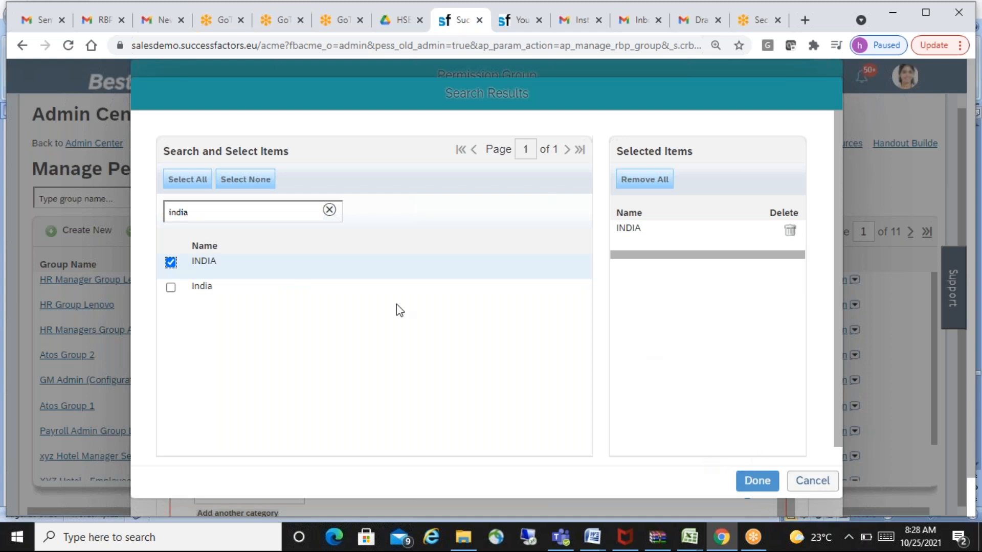
pyautogui.click(758, 482)
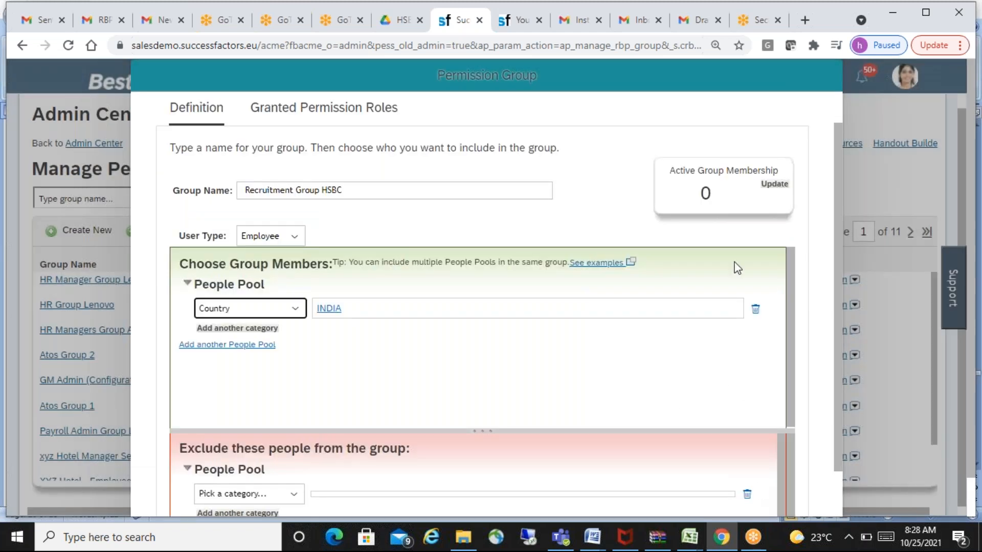
# - Update the active group membership, view the member list and close it
pyautogui.click(775, 185)
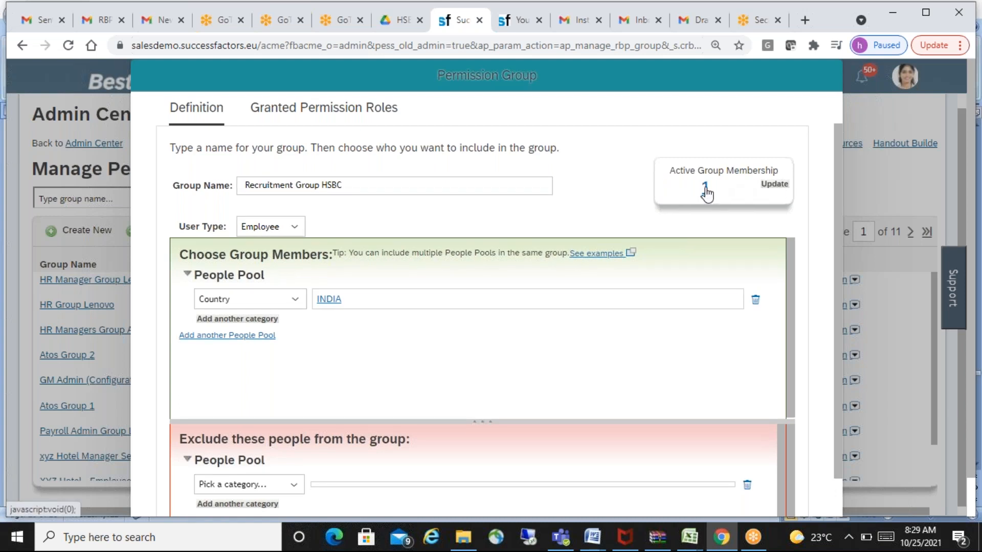
pyautogui.click(706, 187)
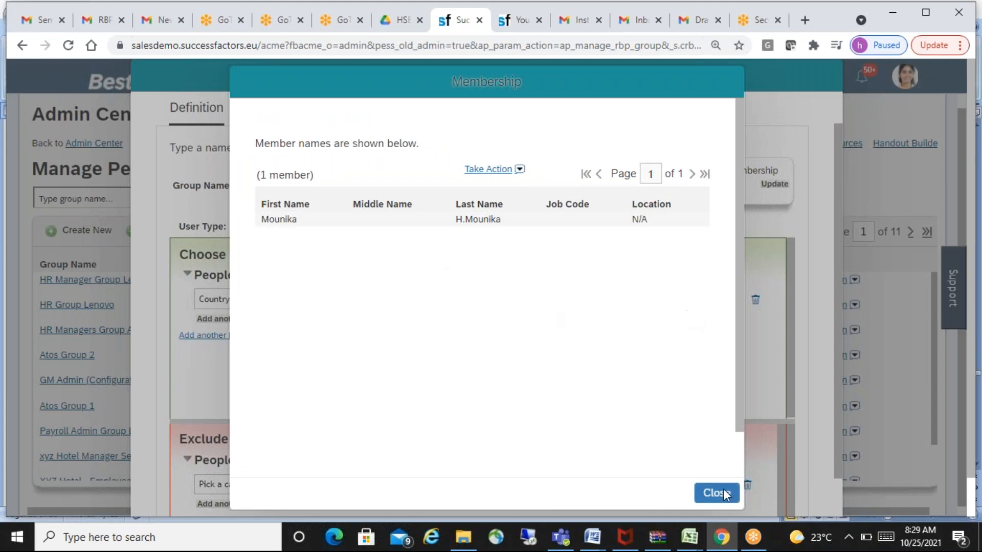
pyautogui.click(714, 498)
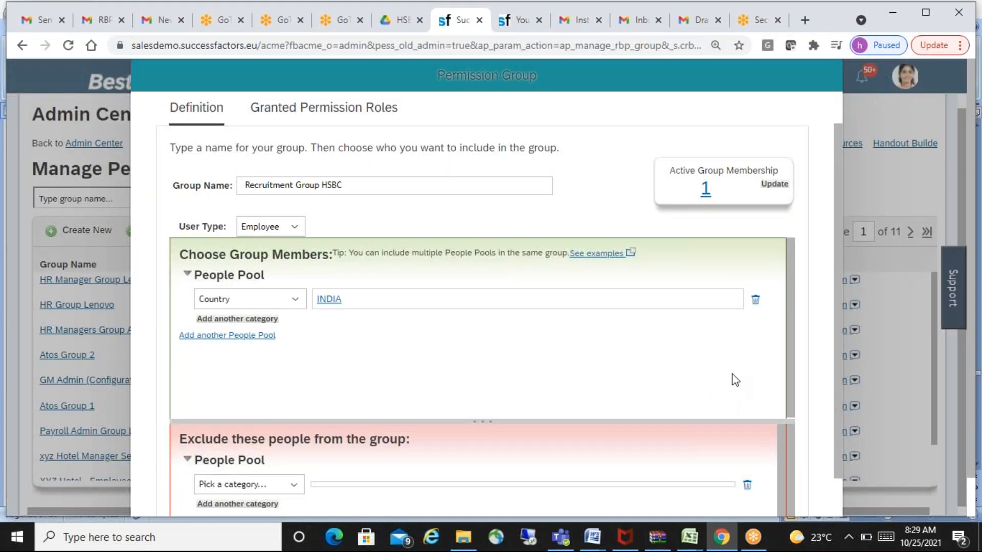
# - Remove the INDIA country category and add another people pool with Country set to the mixed-case India value
pyautogui.click(756, 302)
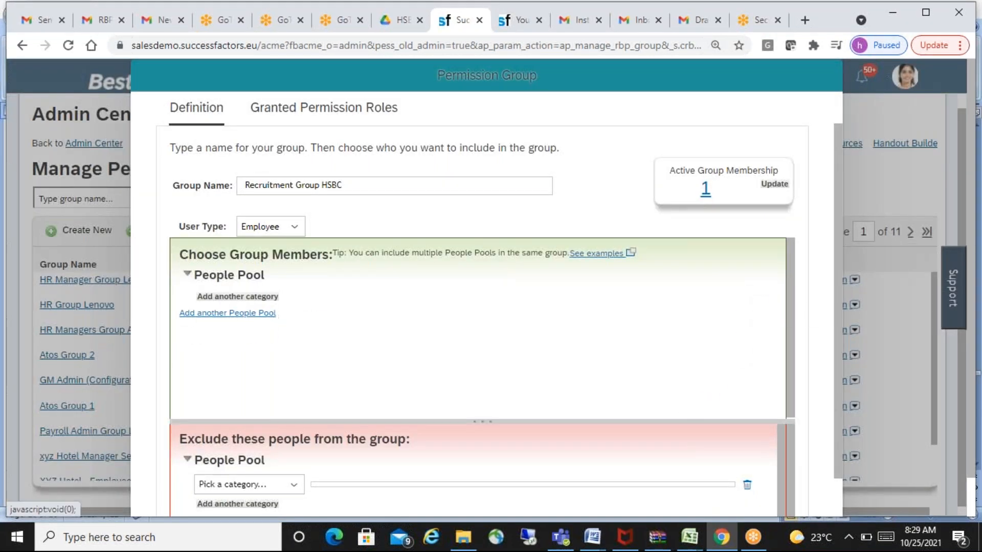
pyautogui.click(245, 314)
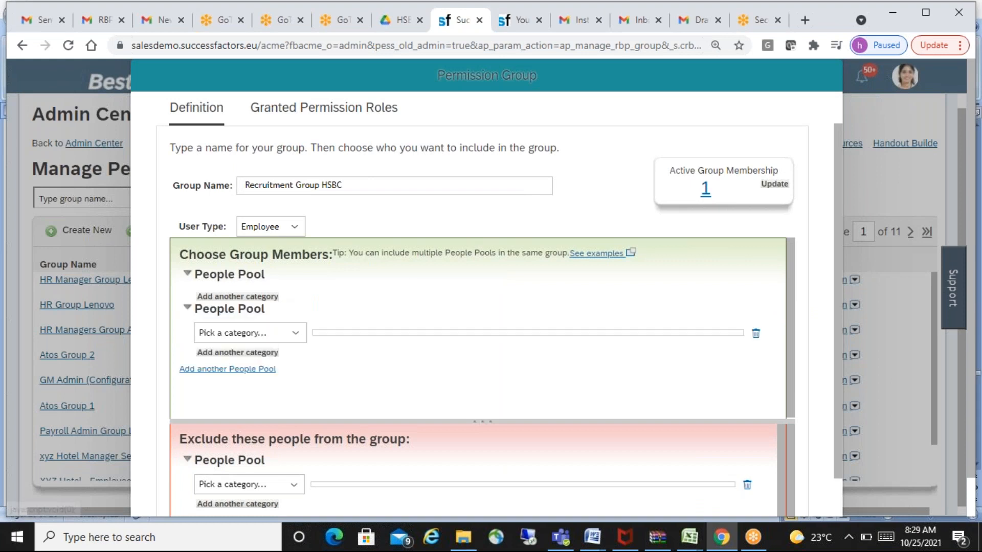
pyautogui.click(293, 335)
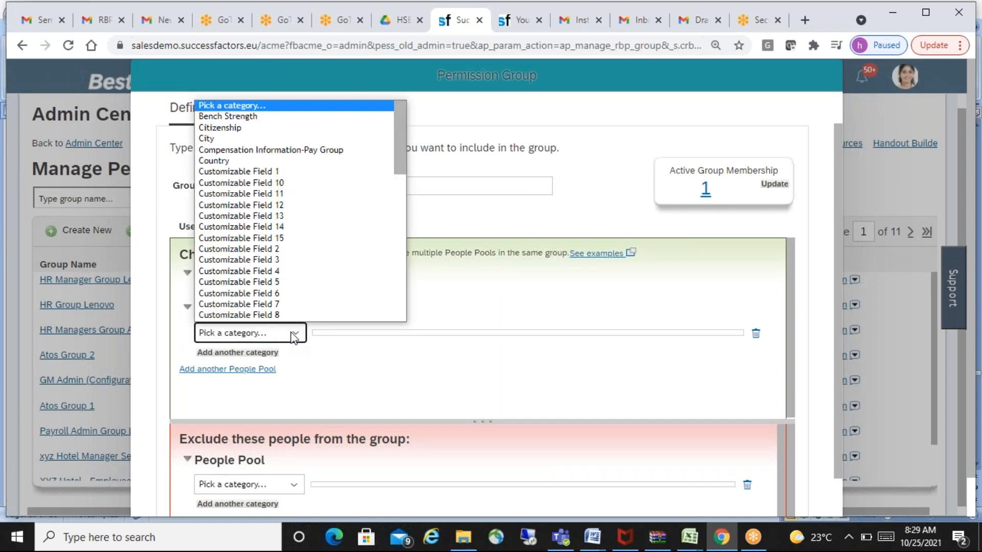
pyautogui.click(227, 161)
pyautogui.click(237, 215)
pyautogui.write('india')
pyautogui.click(329, 211)
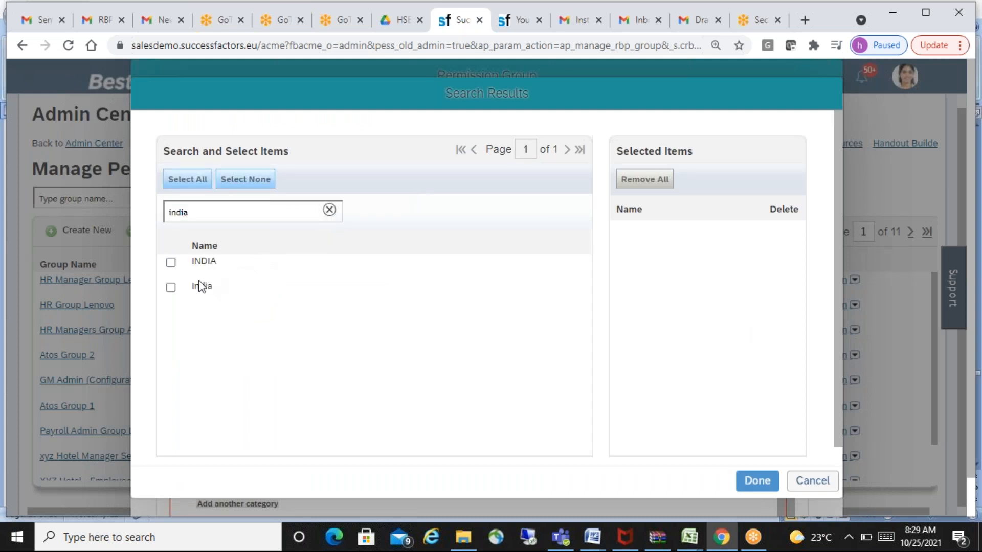
pyautogui.click(171, 288)
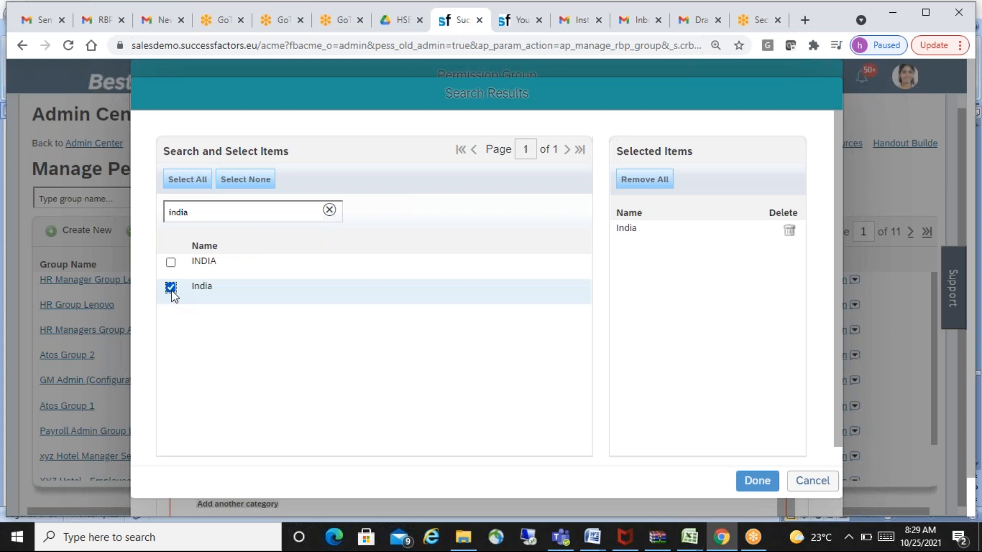
pyautogui.click(757, 488)
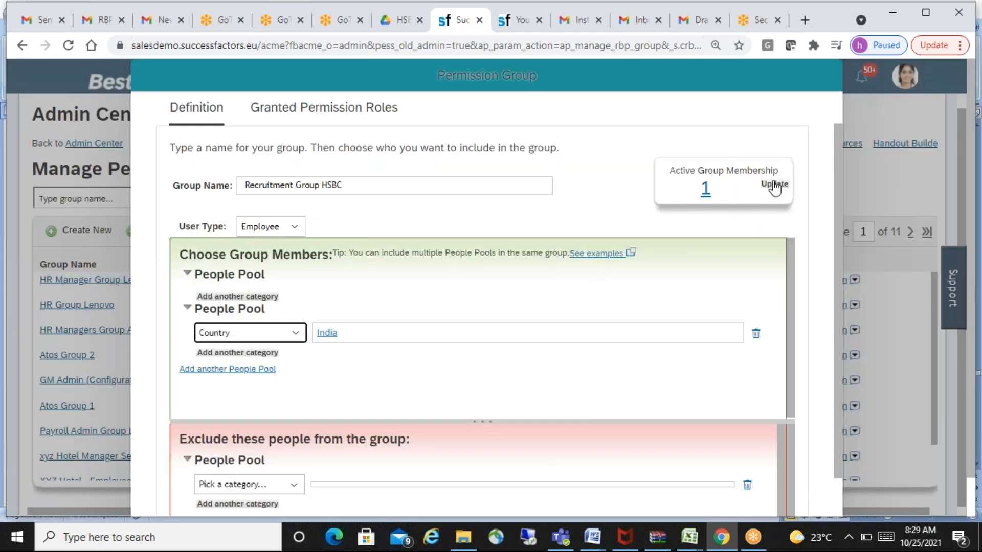
# - Update the active group membership again and examine the members' job codes and locations on the first two pages
pyautogui.click(774, 185)
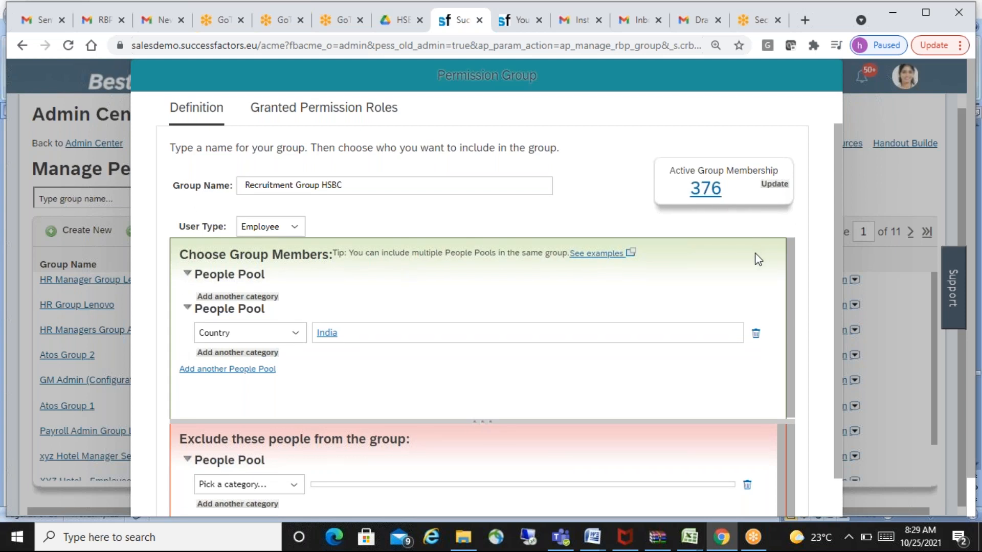
pyautogui.click(714, 195)
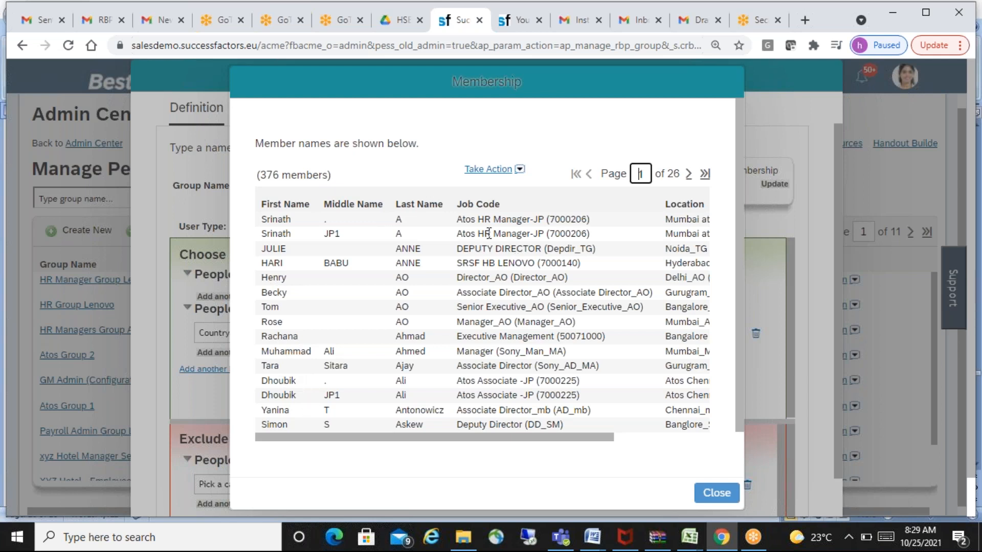
pyautogui.moveTo(486, 439); pyautogui.dragTo(610, 438)
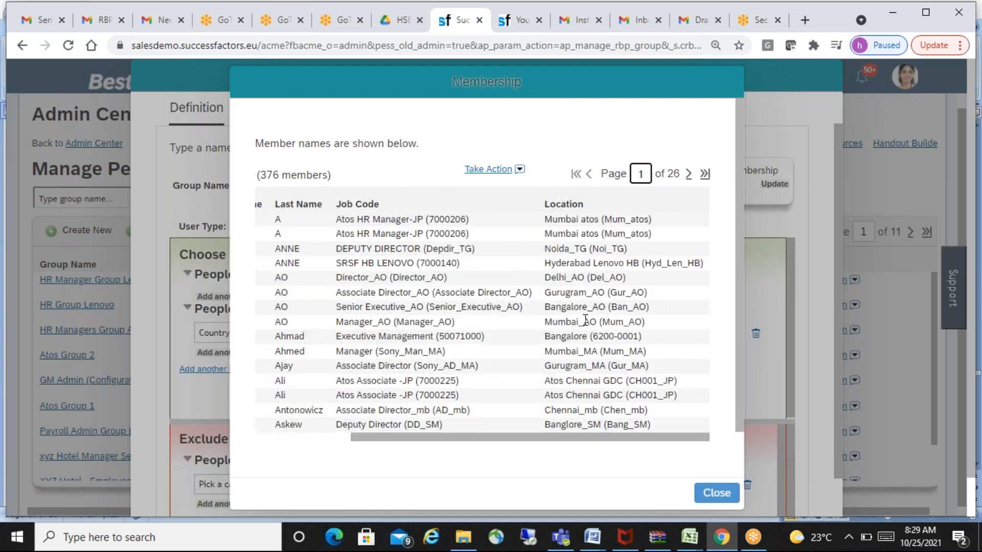
pyautogui.click(689, 174)
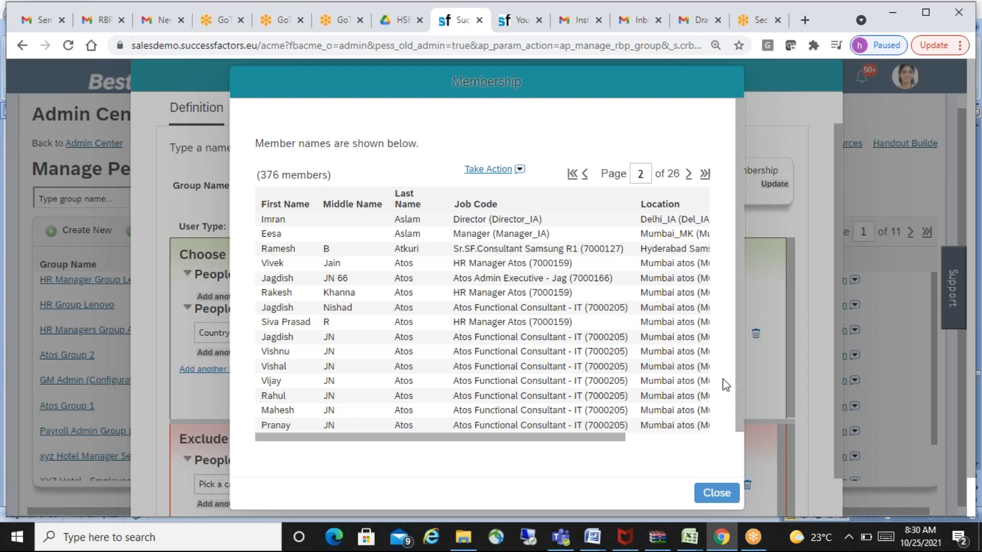
pyautogui.click(711, 494)
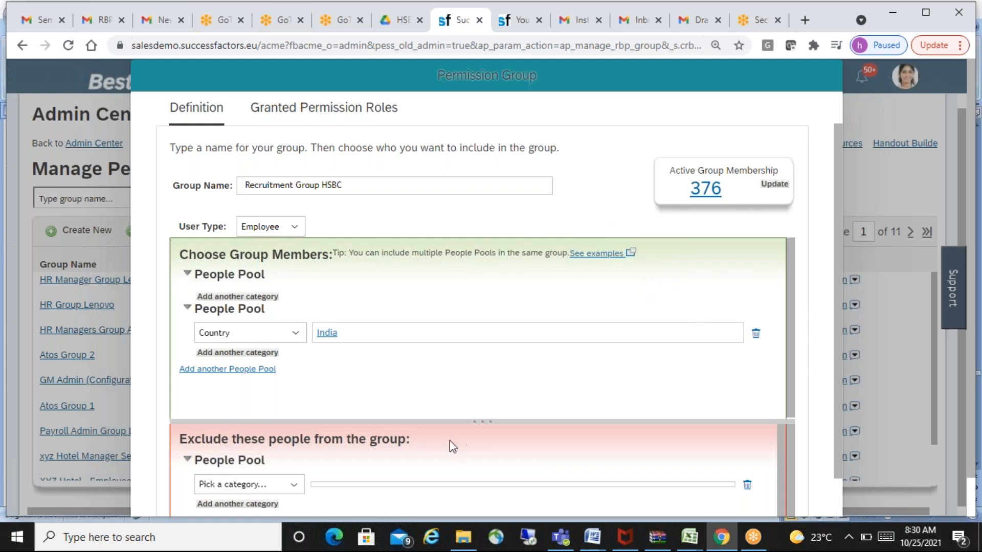
# - Capture the Permission Group definition for Recruitment Group HSBC as a rectangular screenshot with Snipping Tool
pyautogui.click(131, 536)
pyautogui.write('snipping')
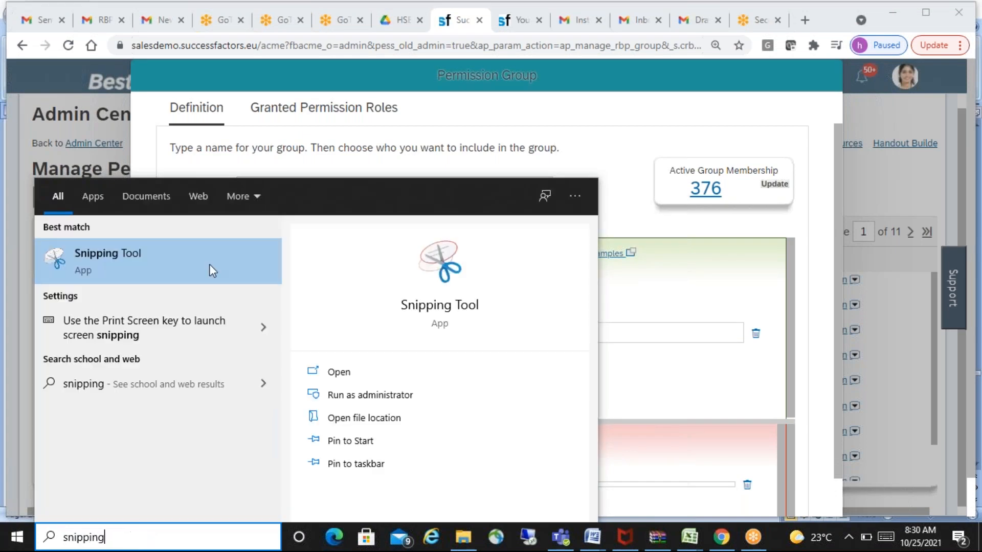
pyautogui.click(175, 260)
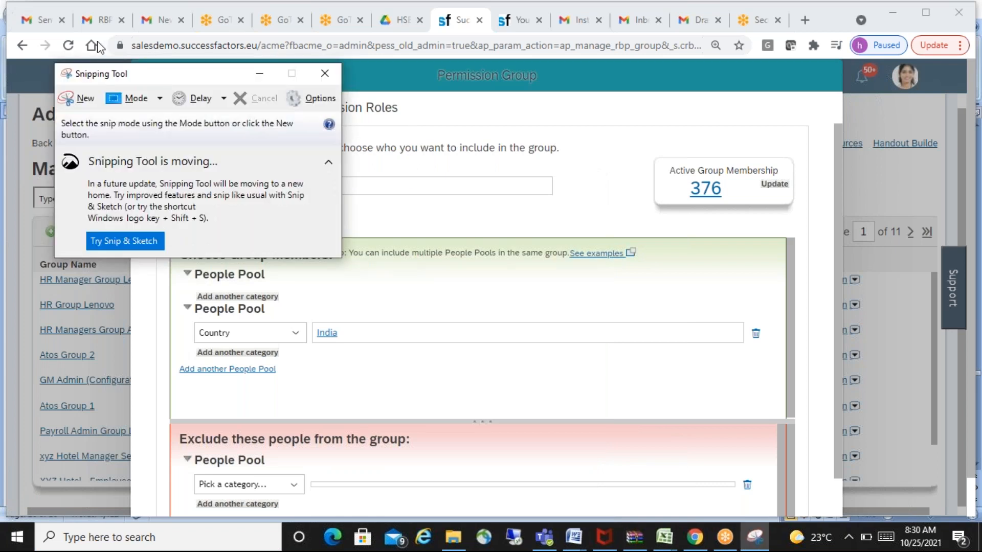
pyautogui.click(78, 98)
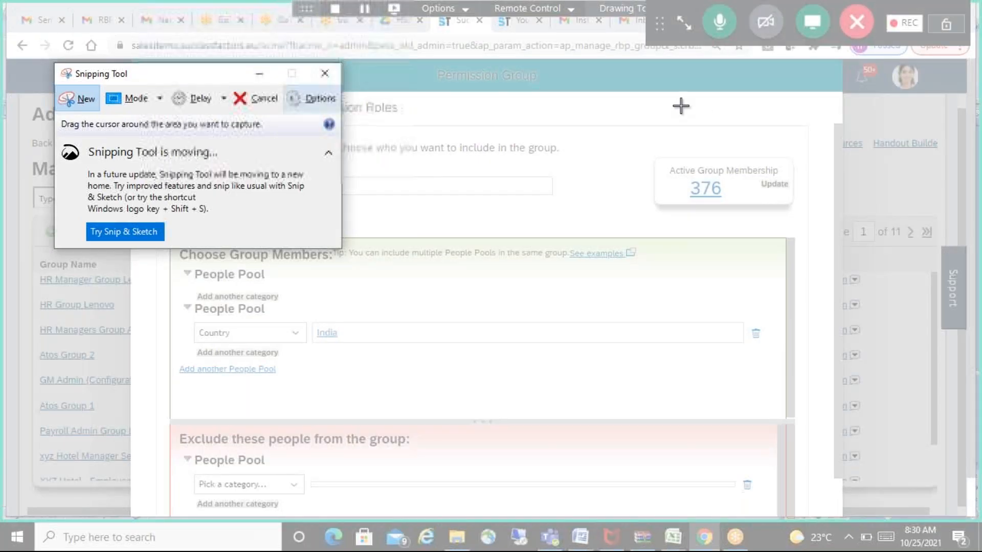
pyautogui.moveTo(837, 64); pyautogui.dragTo(163, 522)
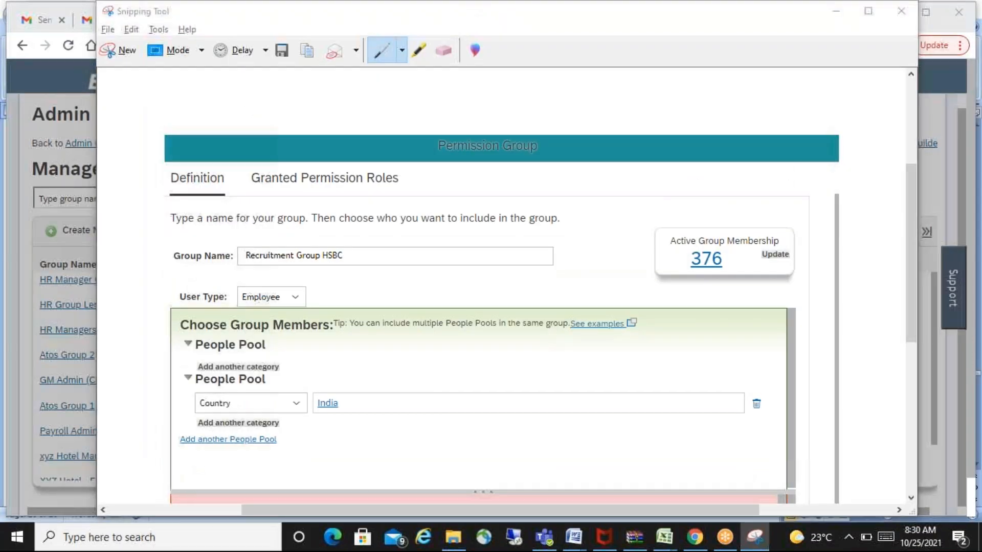
# - Switch to the HSBC SF Word document, paste the screenshot below the "Recruitment Group India_ HSBC" heading and save the document
pyautogui.hotkey('alt', 'Tab')
pyautogui.hotkey('alt', 'Tab')
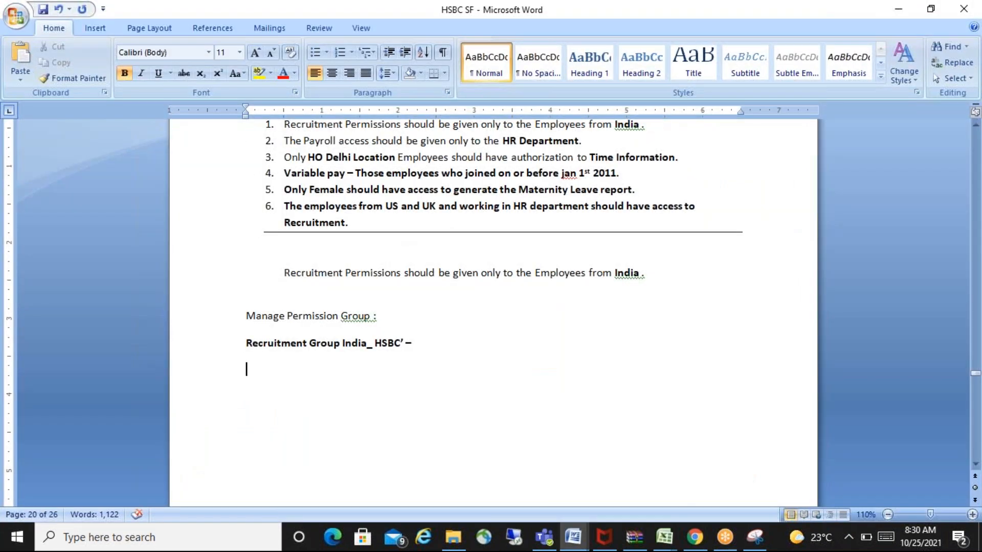
pyautogui.hotkey('ctrl', 'v')
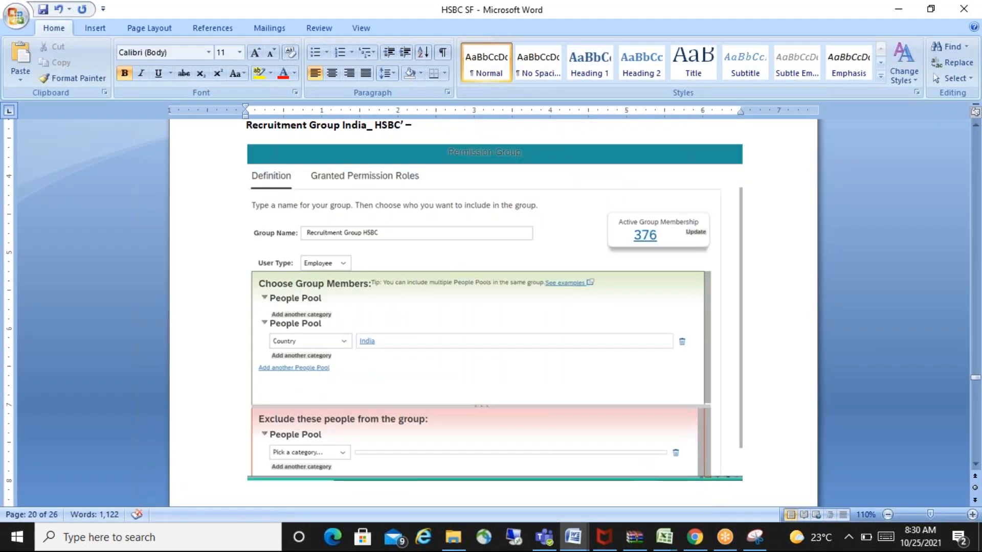
pyautogui.scroll(-1, 494, 307)
pyautogui.hotkey('ctrl', 's')
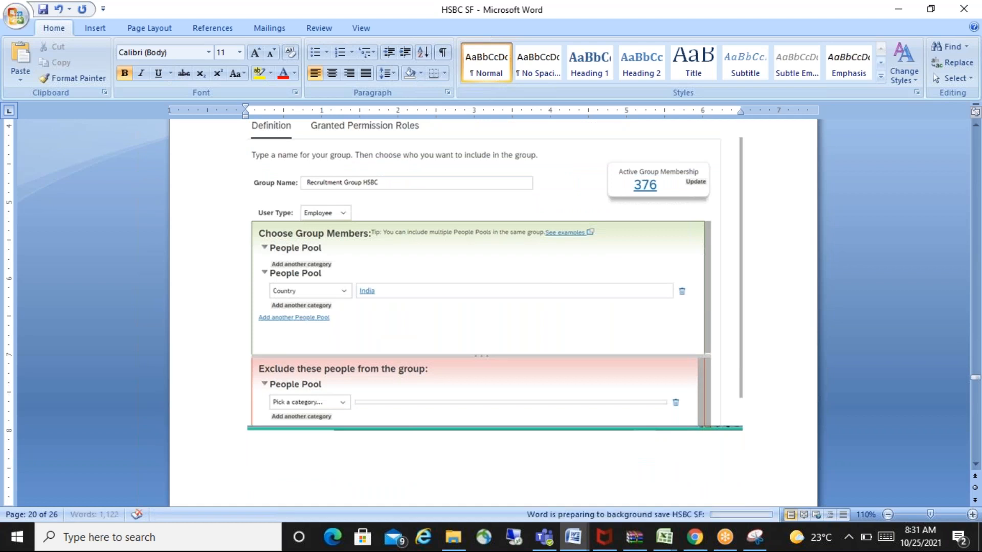
# - Switch back to the Permission Group definition in the browser and activate the Group Name field
pyautogui.hotkey('alt', 'Tab')
pyautogui.press('Tab')
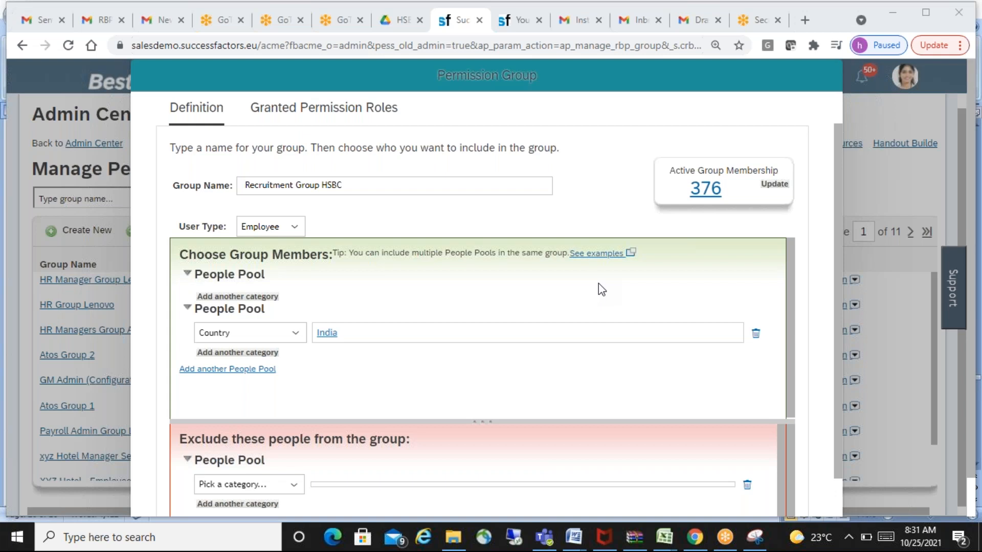
pyautogui.click(382, 186)
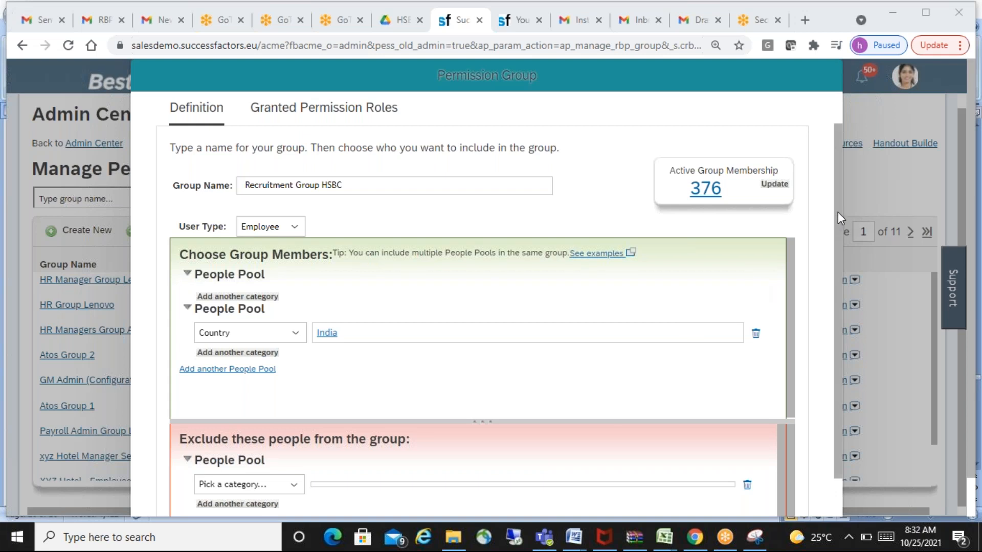
# - Save the Recruitment Group HSBC permission group and return to the Manage Permission Groups list
pyautogui.scroll(-2, 840, 214)
pyautogui.moveTo(848, 269)
pyautogui.mouseDown()
pyautogui.moveTo(839, 202)
pyautogui.moveTo(842, 268)
pyautogui.mouseUp()
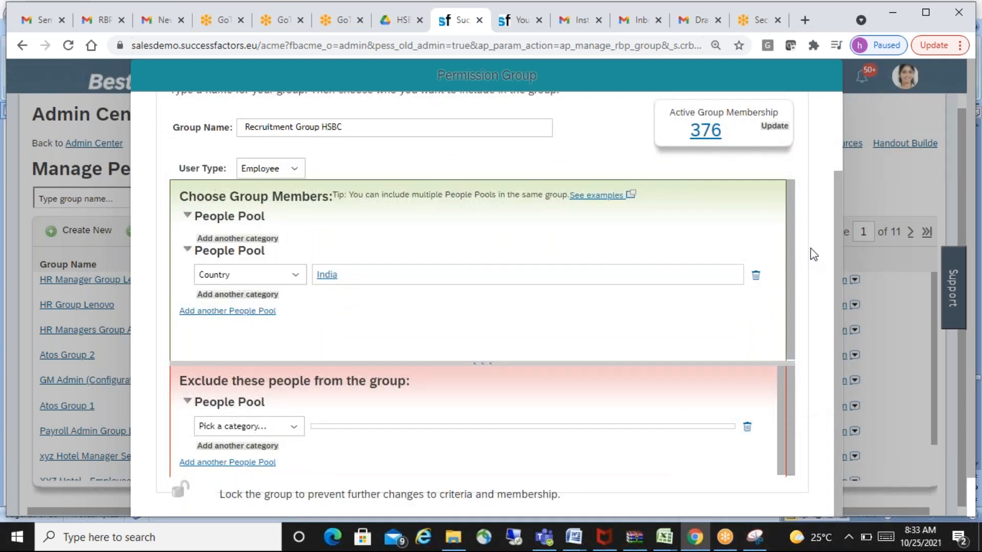
pyautogui.moveTo(839, 263); pyautogui.dragTo(813, 415)
pyautogui.moveTo(960, 214); pyautogui.dragTo(970, 279)
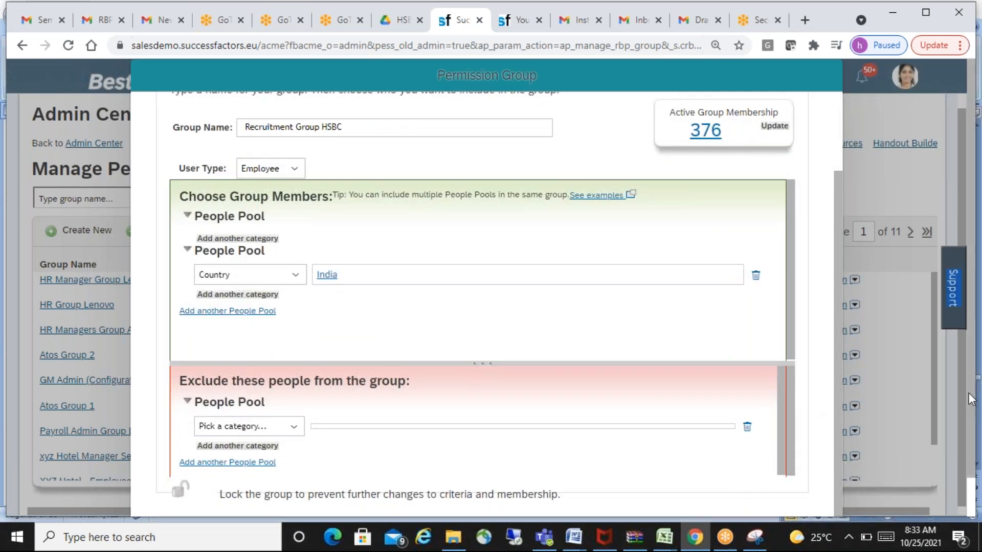
pyautogui.scroll(-2, 973, 401)
pyautogui.click(756, 502)
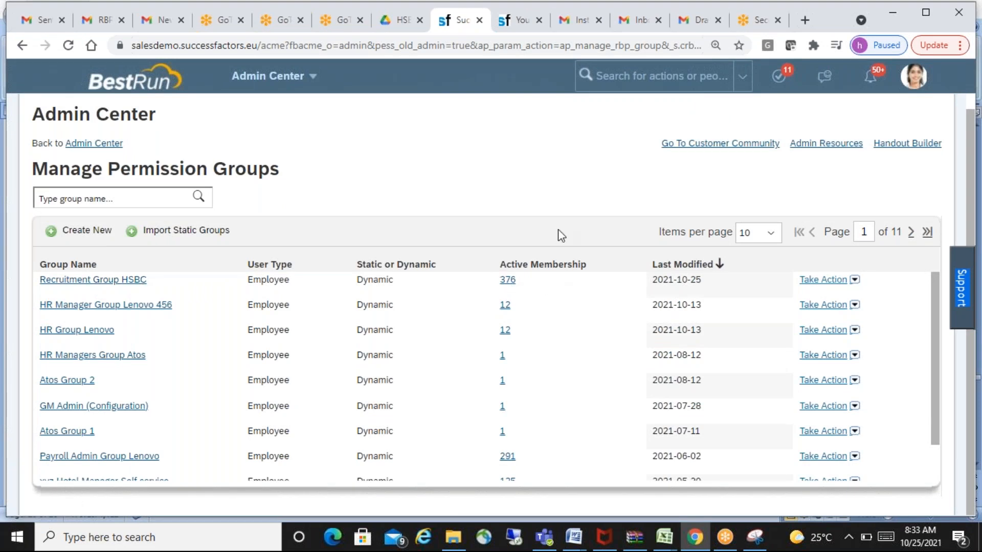
# - Capture the Manage Permission Groups list, including its Admin Center heading, as a screenshot with Snipping Tool
pyautogui.click(755, 537)
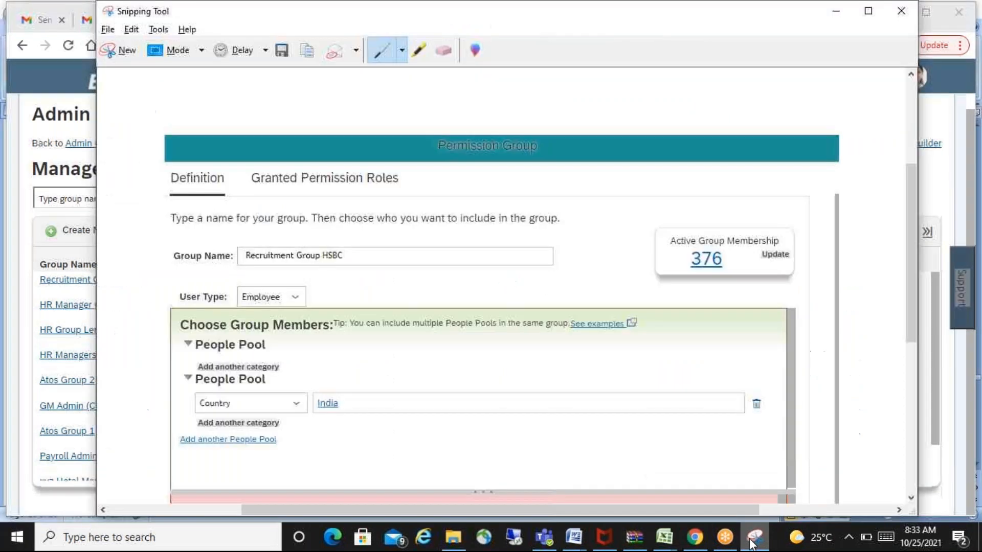
pyautogui.click(124, 50)
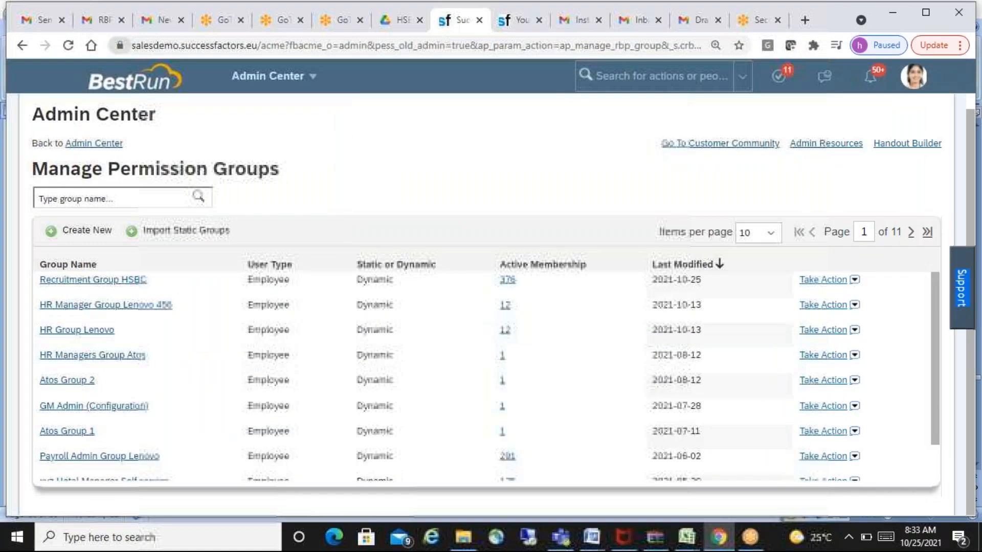
pyautogui.moveTo(19, 105); pyautogui.dragTo(948, 395)
# - Switch to the HSBC SF Word document and paste the screenshot below the Permission Group definition image
pyautogui.hotkey('alt', 'Tab')
pyautogui.hotkey('alt', 'Tab')
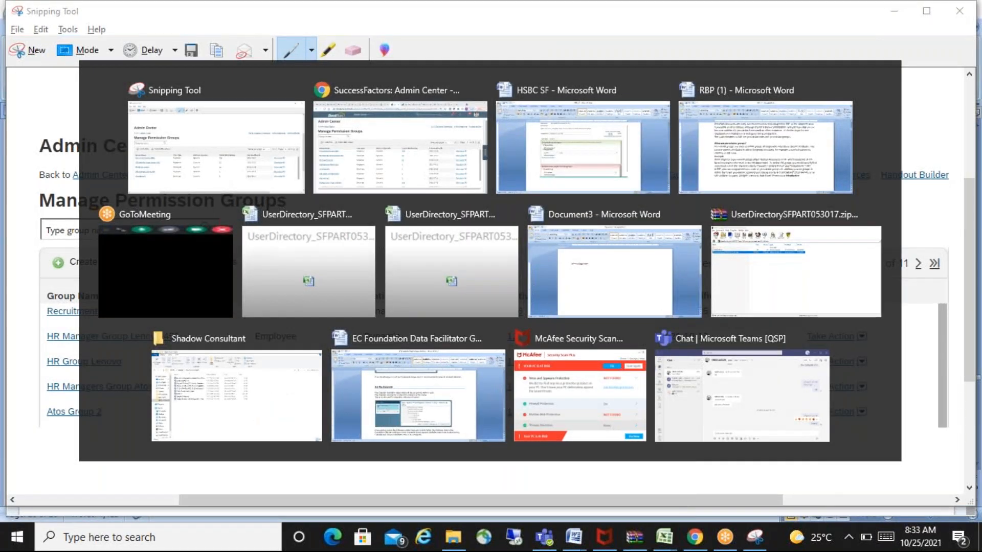
pyautogui.hotkey('ctrl', 'v')
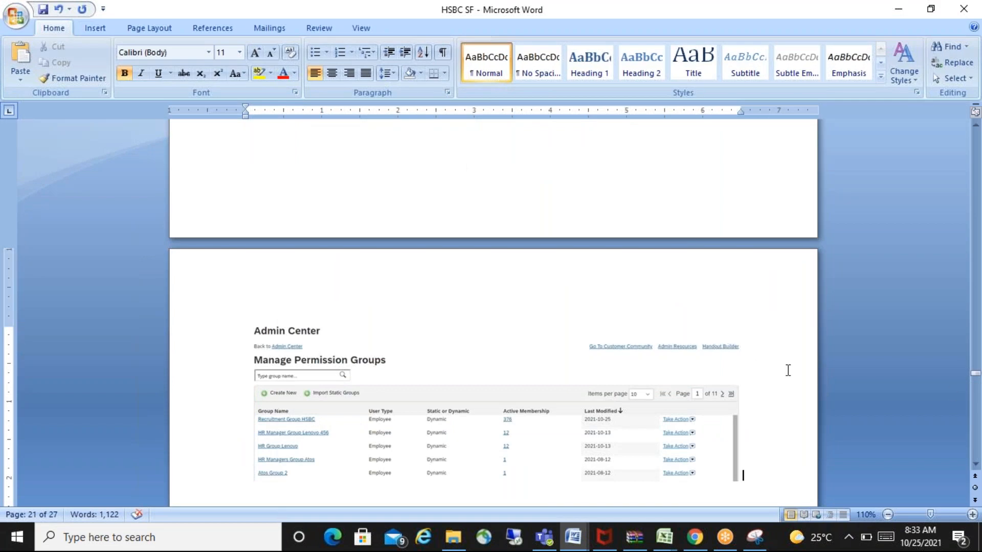
# - Review the notes from the 25.10.2021 RBP entry through the client requirements to the pasted permission group screenshots
pyautogui.scroll(15, 789, 373)
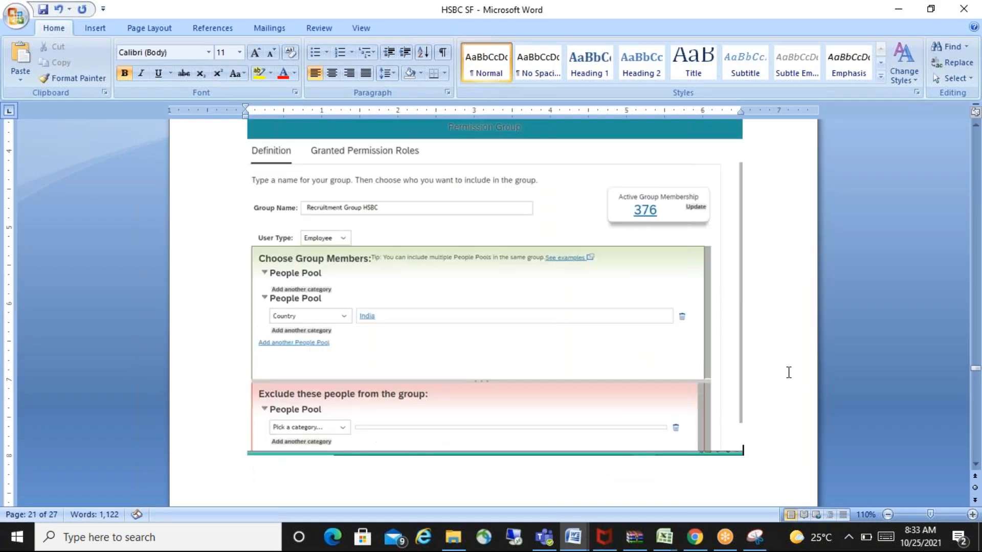
pyautogui.scroll(12, 789, 372)
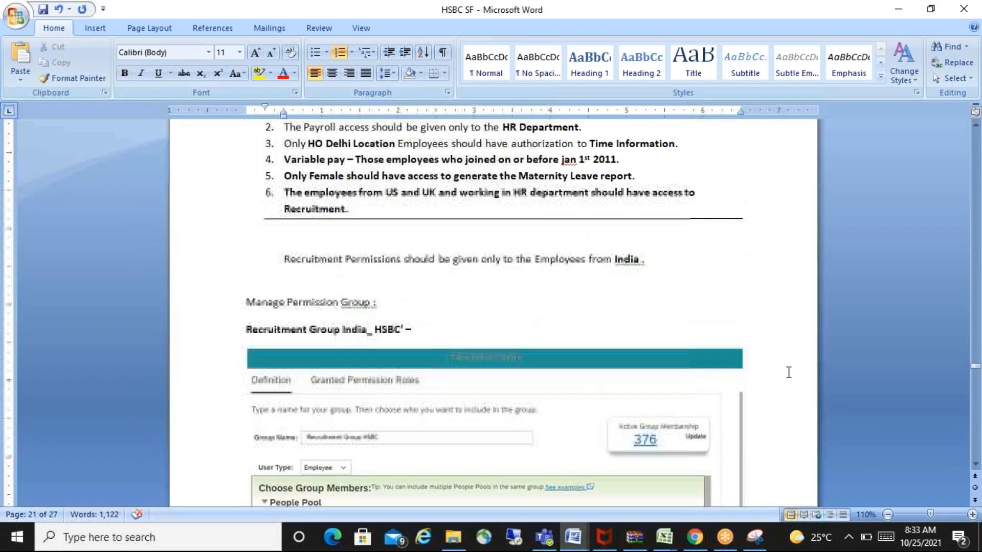
pyautogui.press('Up')
pyautogui.press('Up')
pyautogui.press('Up')
pyautogui.press('Up')
pyautogui.press('Up')
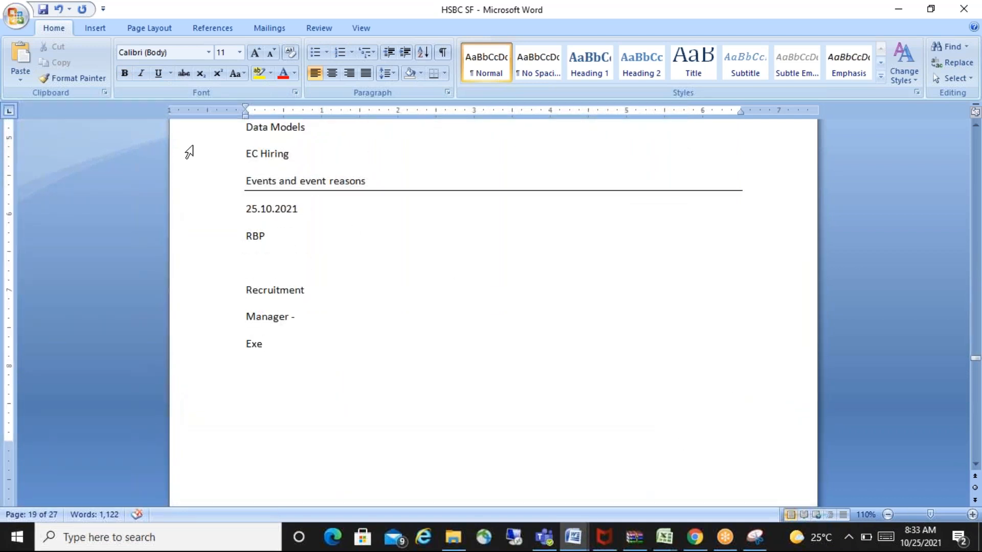
pyautogui.click(248, 203)
pyautogui.press('Down')
pyautogui.press('Down')
pyautogui.press('Down')
pyautogui.press('Down')
pyautogui.press('Down')
pyautogui.press('Down')
pyautogui.press('Down')
pyautogui.press('Down')
pyautogui.press('Down')
pyautogui.press('Down')
pyautogui.press('Down')
pyautogui.press('Down')
pyautogui.press('Down')
pyautogui.press('Down')
pyautogui.press('Down')
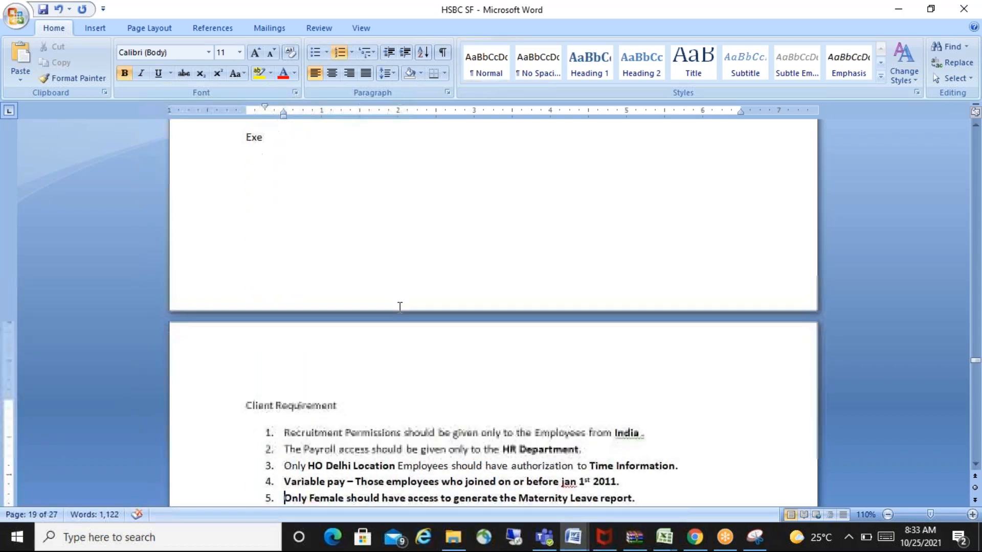
pyautogui.press('Down')
pyautogui.press('Down')
pyautogui.press('Down')
pyautogui.press('Down')
pyautogui.press('Down')
pyautogui.press('Down')
pyautogui.press('Down')
pyautogui.press('Down')
pyautogui.press('Down')
pyautogui.press('Down')
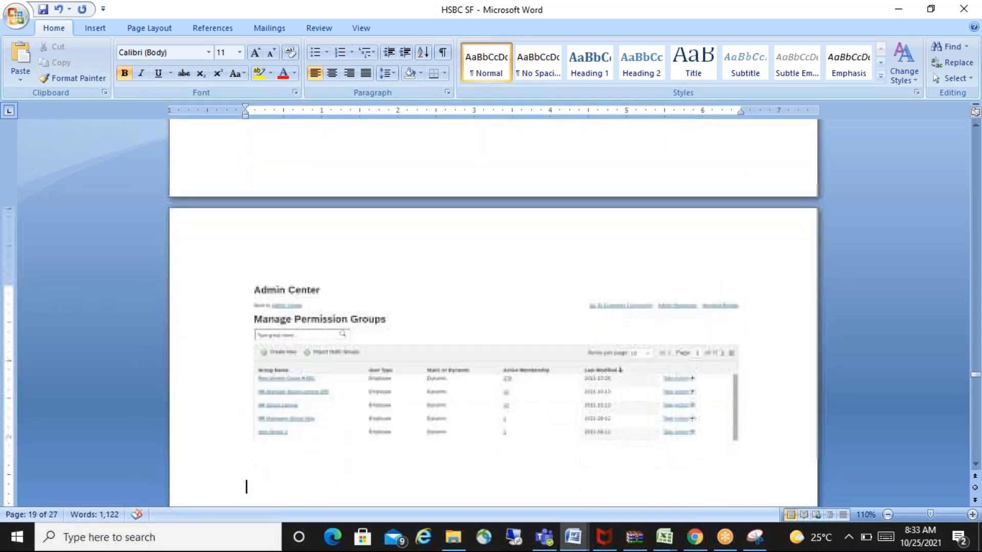
# - Insert a full-width horizontal separator line below the Manage Permission Groups screenshot
pyautogui.press('Down')
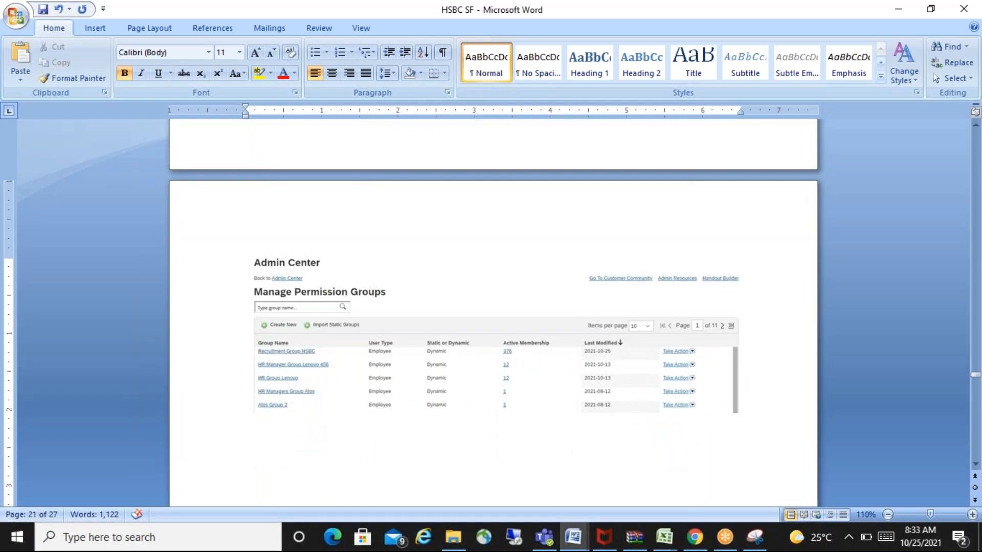
pyautogui.press('Down')
pyautogui.press('Down')
pyautogui.press('Down')
pyautogui.press('Down')
pyautogui.press('Down')
pyautogui.press('Down')
pyautogui.press('Up')
pyautogui.press('Up')
pyautogui.press('Up')
pyautogui.press('Up')
pyautogui.press('Up')
pyautogui.press('Up')
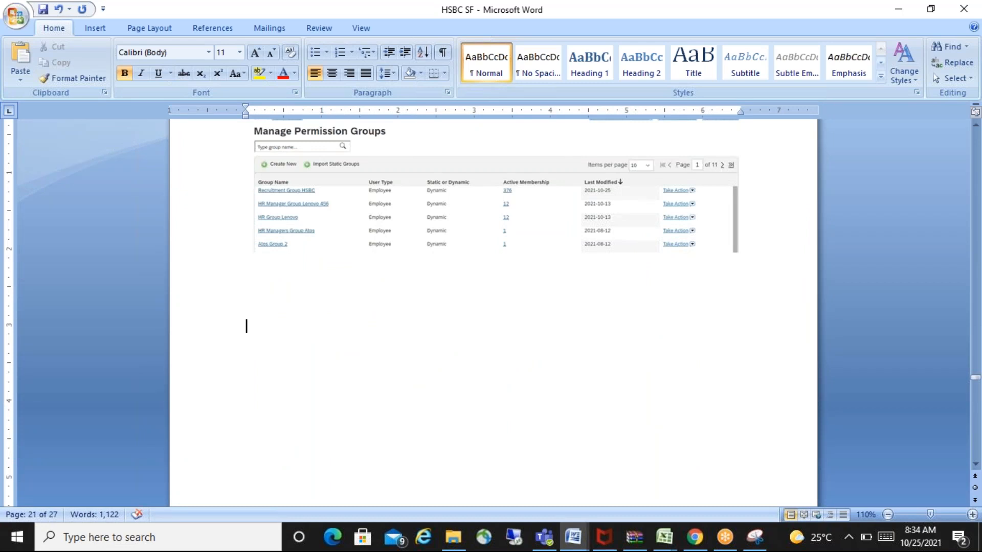
pyautogui.press('Down')
pyautogui.press('Up')
pyautogui.write('-----------------------------------------------------------------------------------------------------------')
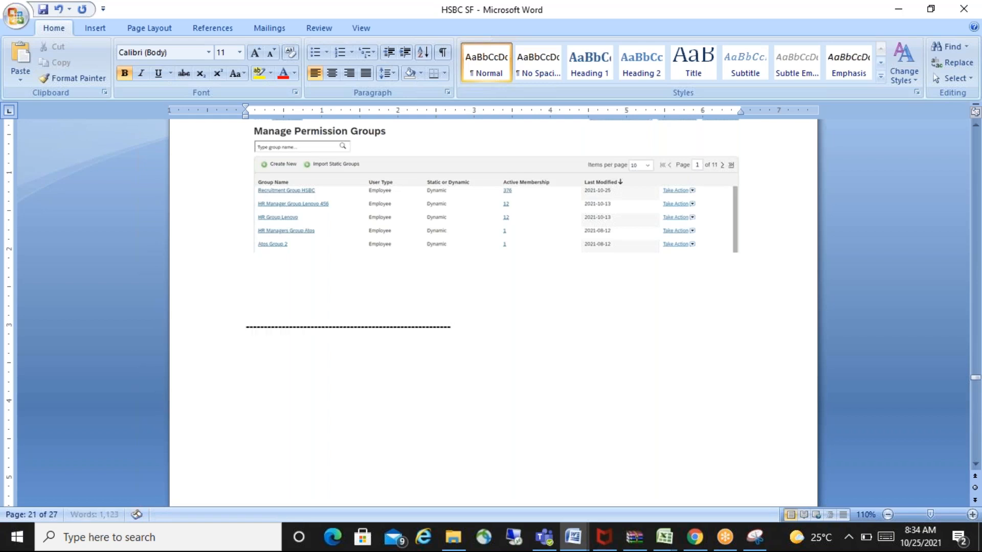
pyautogui.press('Return')
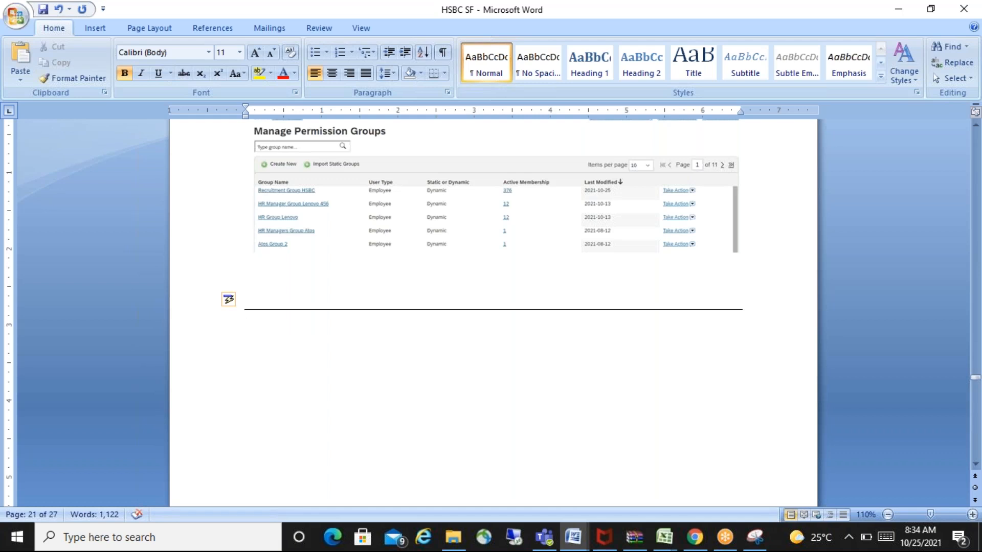
# - Examine the numbered Client Requirement list and the Recruitment Group notes below it, focusing on the payroll access requirement
pyautogui.press('Up')
pyautogui.press('Up')
pyautogui.press('Up')
pyautogui.press('Up')
pyautogui.press('Up')
pyautogui.press('Up')
pyautogui.press('Up')
pyautogui.press('Up')
pyautogui.press('Up')
pyautogui.press('Up')
pyautogui.press('Up')
pyautogui.press('Up')
pyautogui.press('Up')
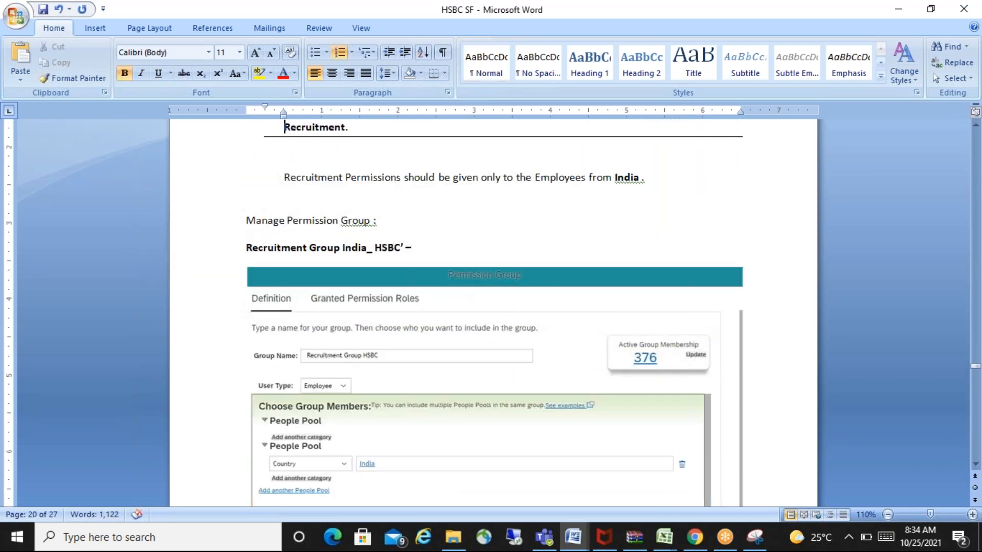
pyautogui.press('Up')
pyautogui.press('Up')
pyautogui.press('Up')
pyautogui.press('Up')
pyautogui.press('Up')
pyautogui.press('Up')
pyautogui.press('Up')
pyautogui.press('Up')
pyautogui.press('Up')
pyautogui.press('Up')
pyautogui.press('Up')
pyautogui.press('Up')
pyautogui.press('Up')
pyautogui.press('Up')
pyautogui.press('Up')
pyautogui.press('Up')
pyautogui.press('Up')
pyautogui.press('Up')
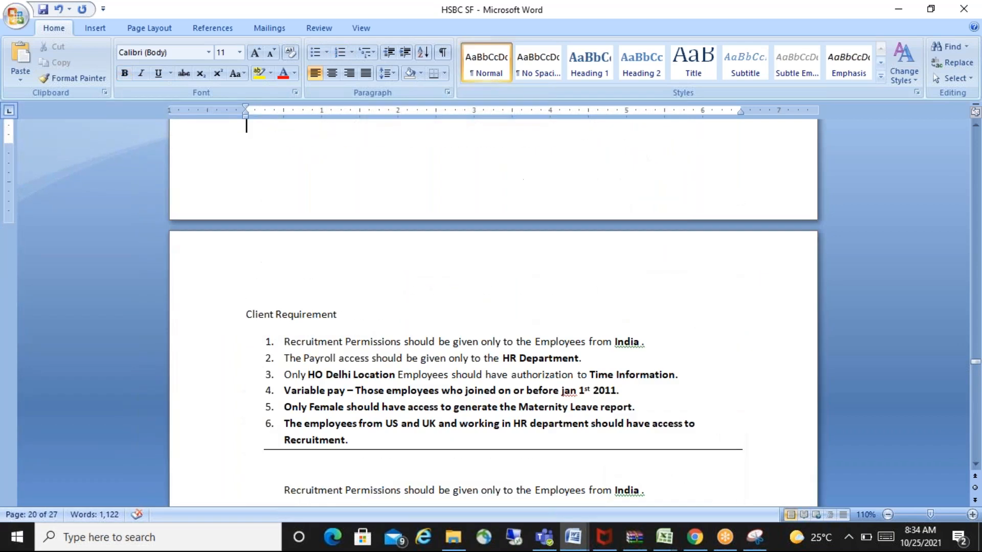
pyautogui.press('Down')
pyautogui.press('Down')
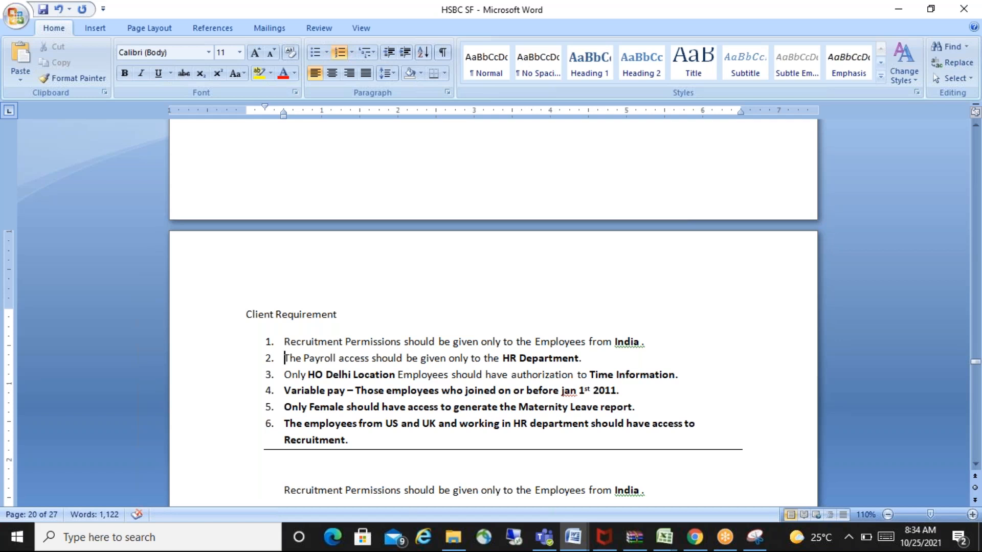
pyautogui.press('Down')
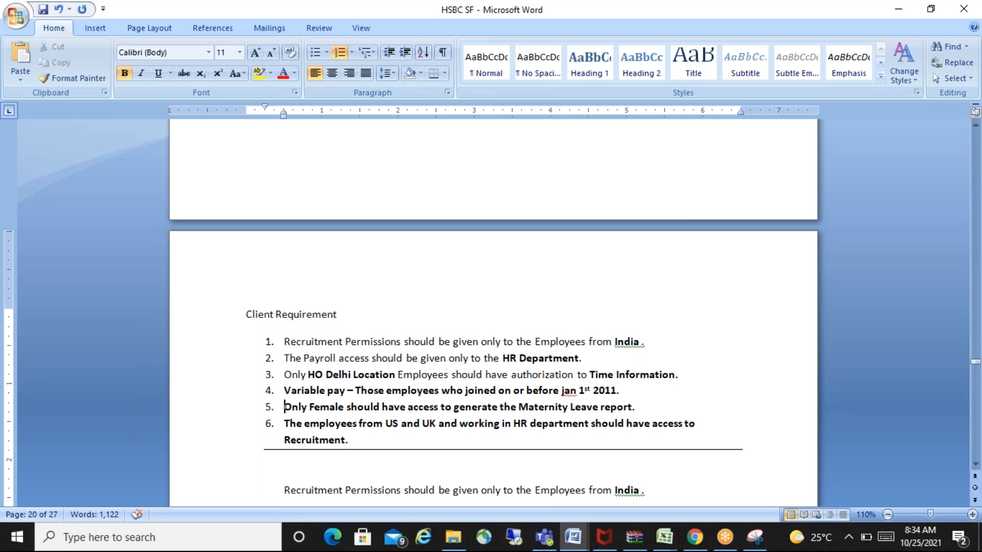
pyautogui.press('Down')
pyautogui.press('Down')
pyautogui.press('Down')
pyautogui.press('Down')
pyautogui.press('Down')
pyautogui.press('Down')
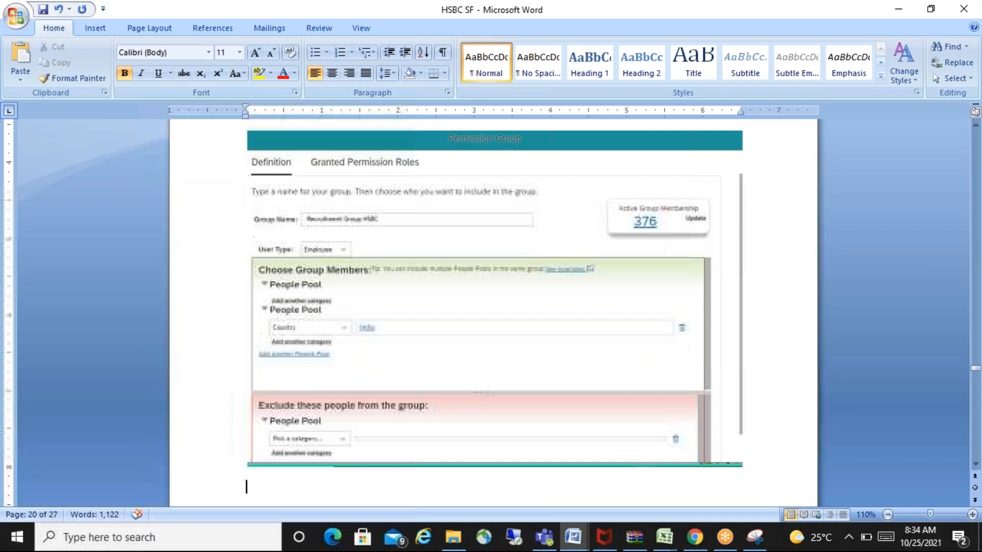
pyautogui.press('Up')
pyautogui.press('Up')
pyautogui.press('Up')
pyautogui.press('Up')
pyautogui.press('Up')
pyautogui.press('Up')
pyautogui.press('Up')
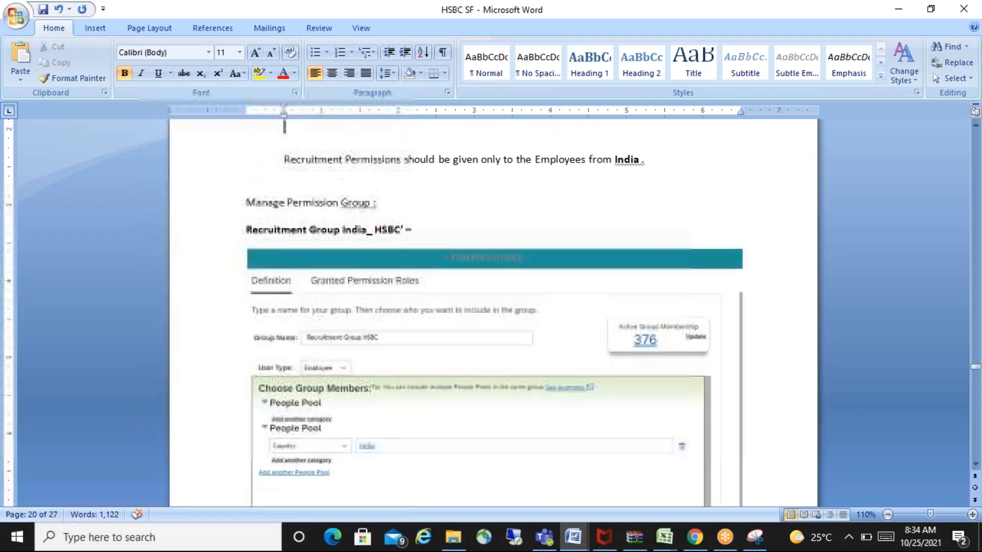
pyautogui.press('Up')
pyautogui.press('Up')
pyautogui.press('Up')
pyautogui.press('Up')
pyautogui.press('Up')
pyautogui.press('Up')
pyautogui.press('Up')
pyautogui.press('Up')
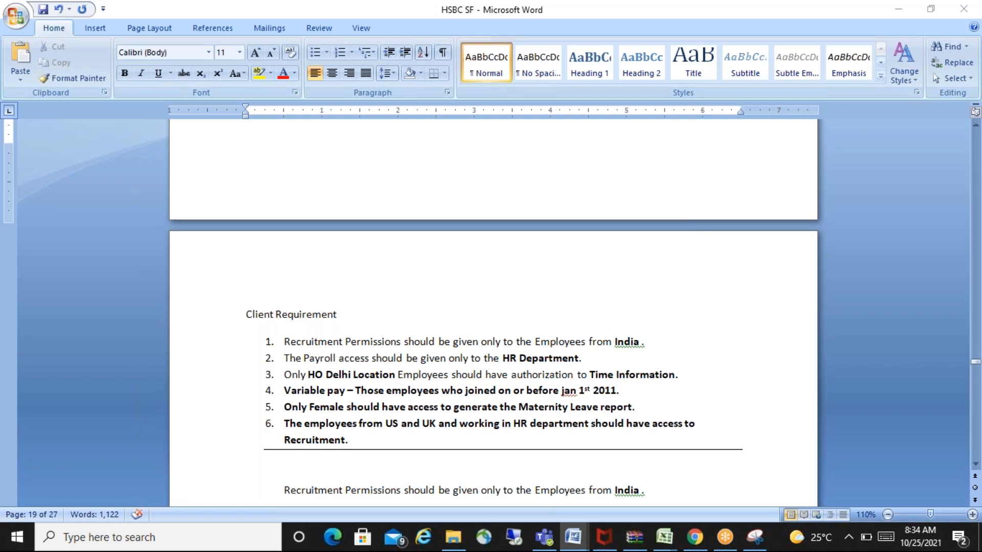
# - Switch to SuccessFactors in the browser and create a new permission group named Payroll Group HSBC
pyautogui.hotkey('alt', 'Tab')
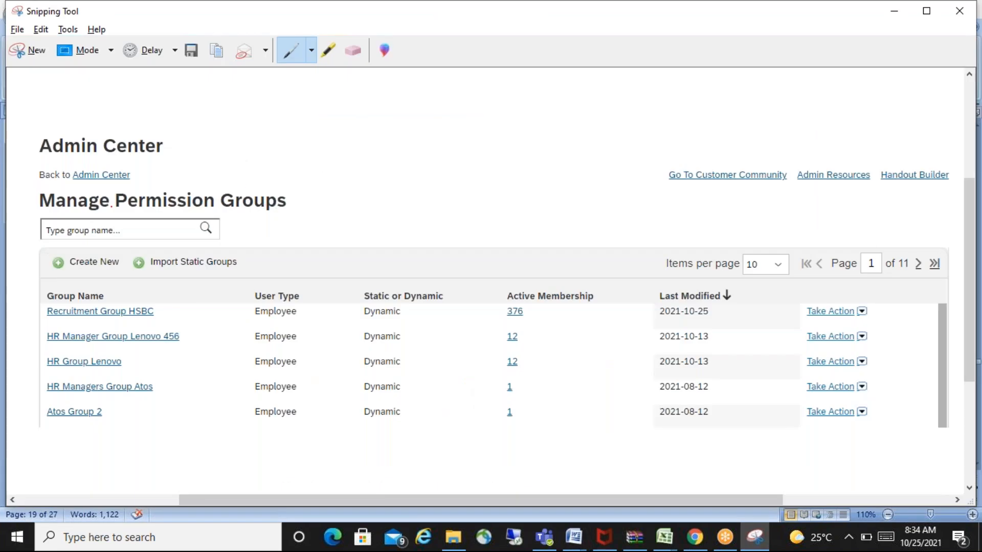
pyautogui.hotkey('alt', 'Tab')
pyautogui.hotkey('alt', 'Tab')
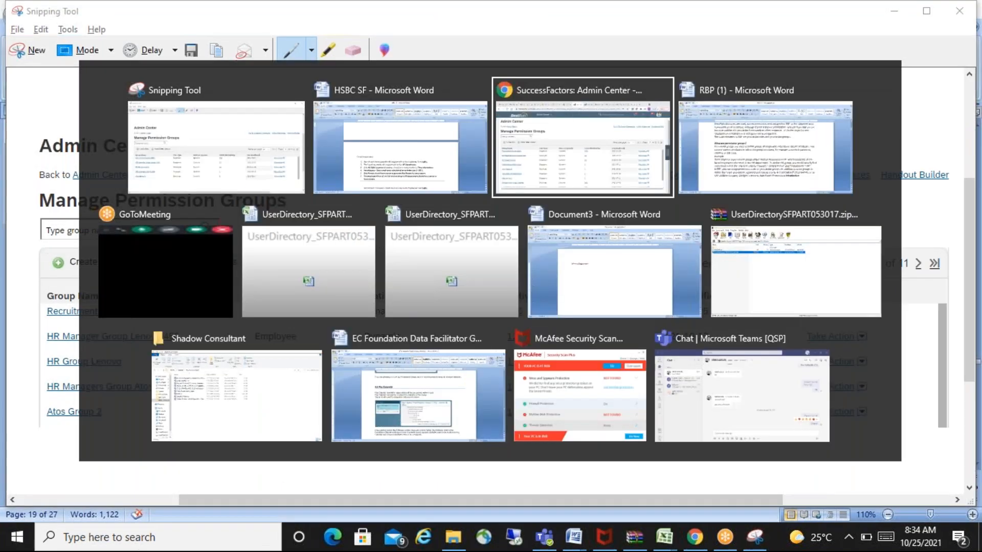
pyautogui.click(83, 234)
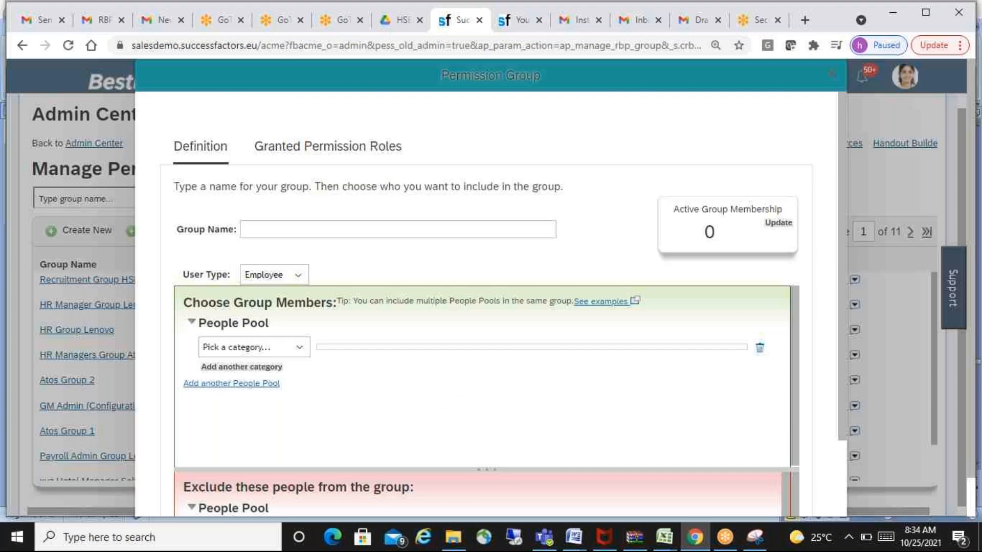
pyautogui.click(411, 229)
pyautogui.click(394, 233)
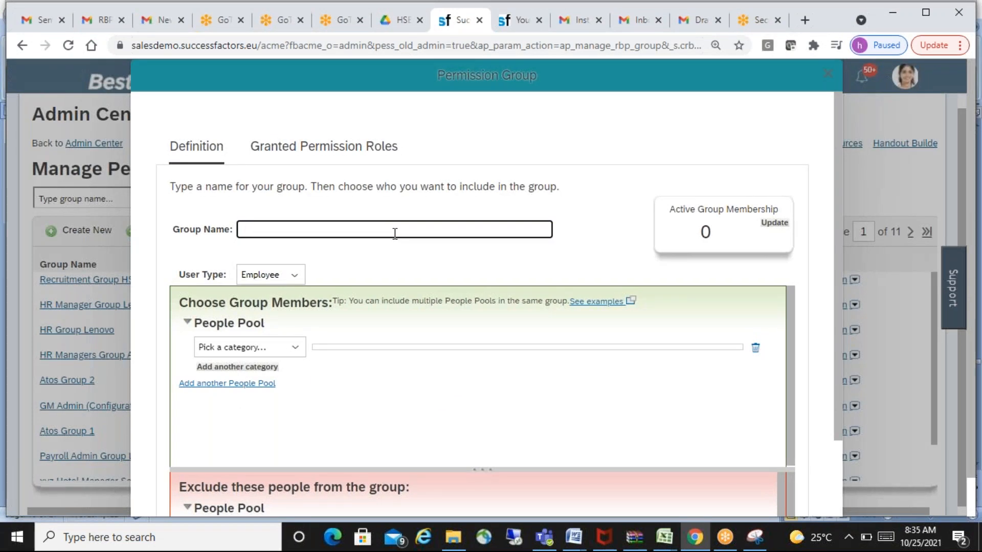
pyautogui.write('Payu')
pyautogui.write('oll Group HSBC')
# - Define the group's people pool by Gender with the value Female and update the active group membership
pyautogui.click(340, 433)
pyautogui.click(301, 349)
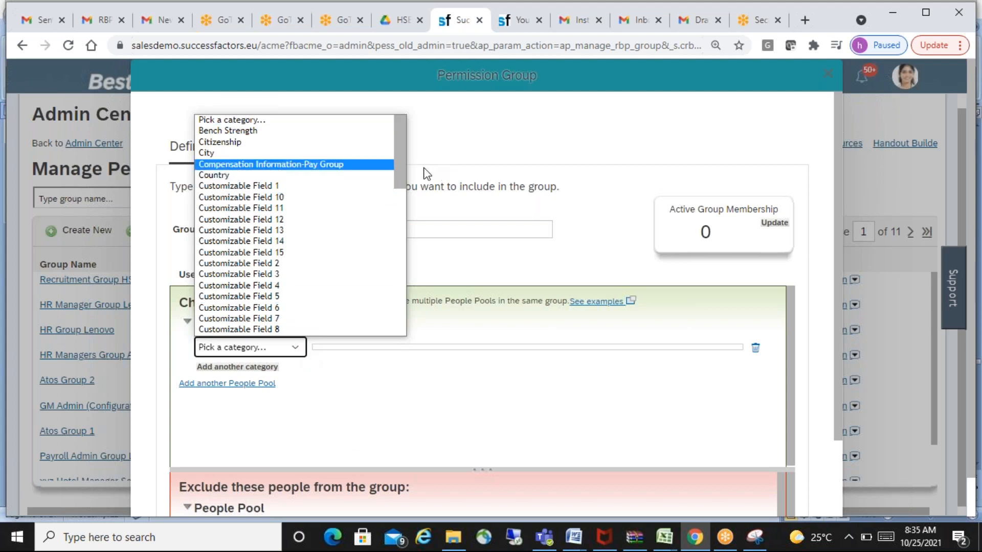
pyautogui.moveTo(399, 165); pyautogui.dragTo(403, 225)
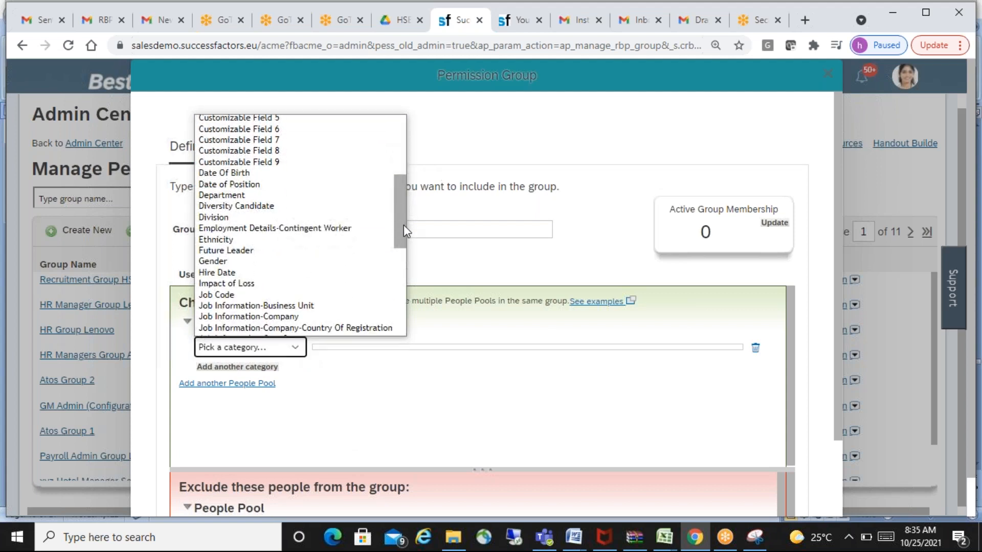
pyautogui.click(236, 262)
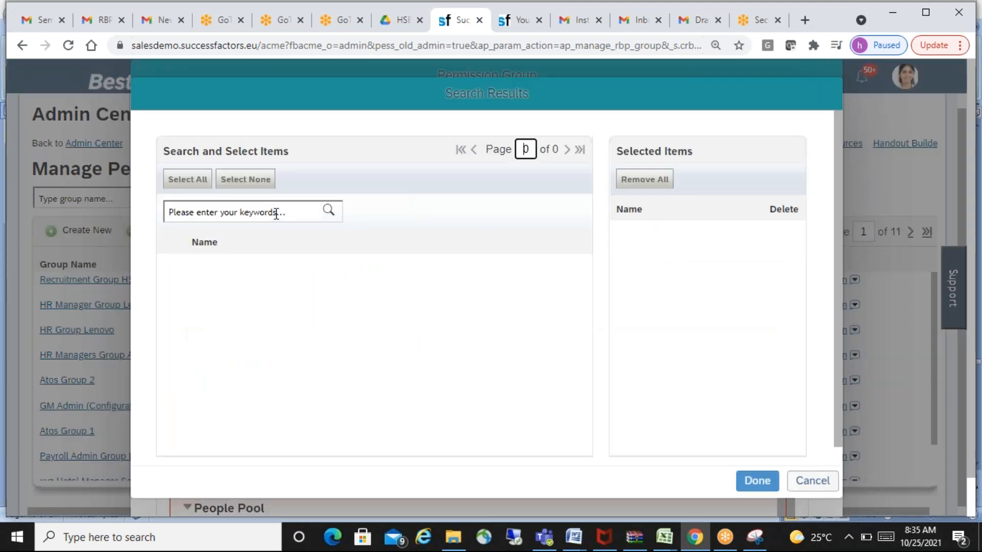
pyautogui.click(272, 213)
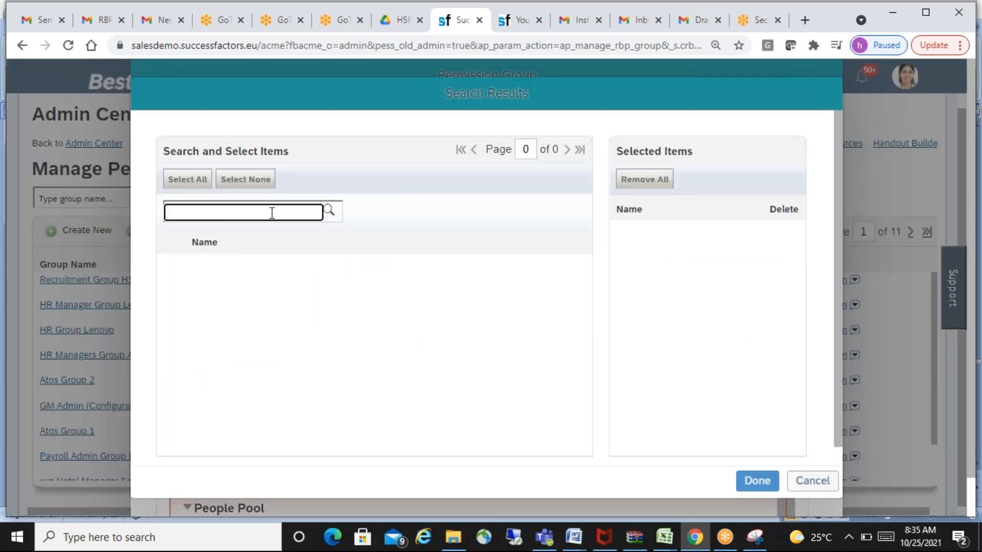
pyautogui.write('female')
pyautogui.click(328, 211)
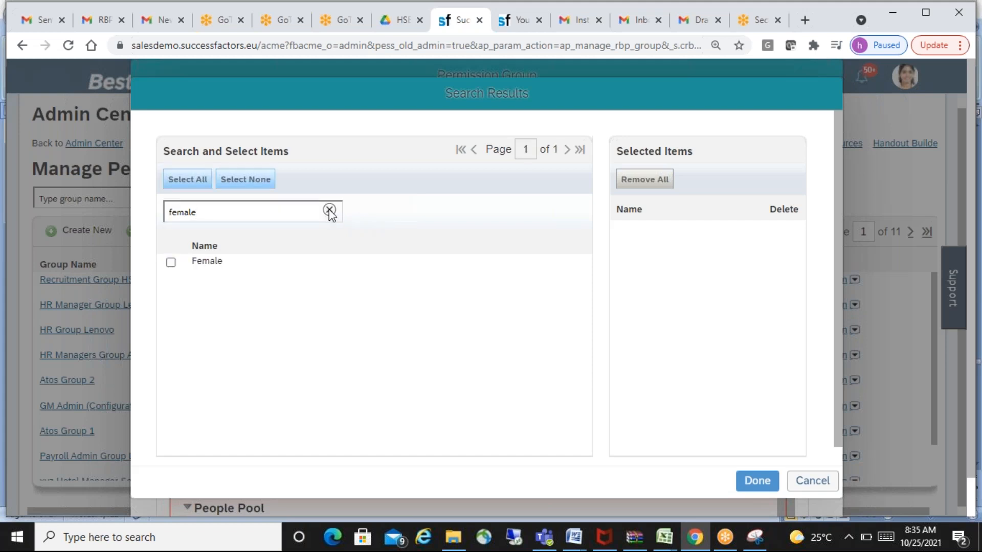
pyautogui.click(171, 263)
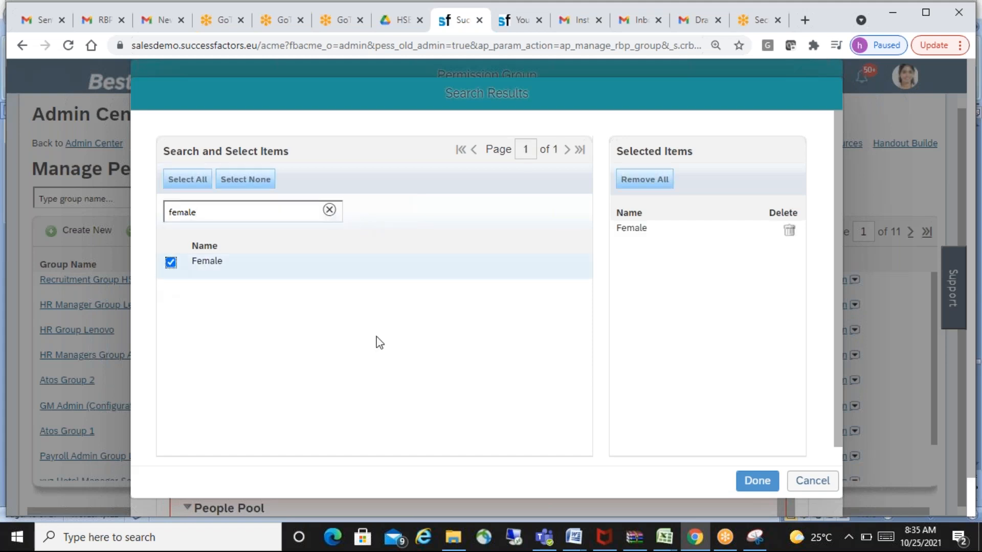
pyautogui.click(752, 484)
pyautogui.click(772, 224)
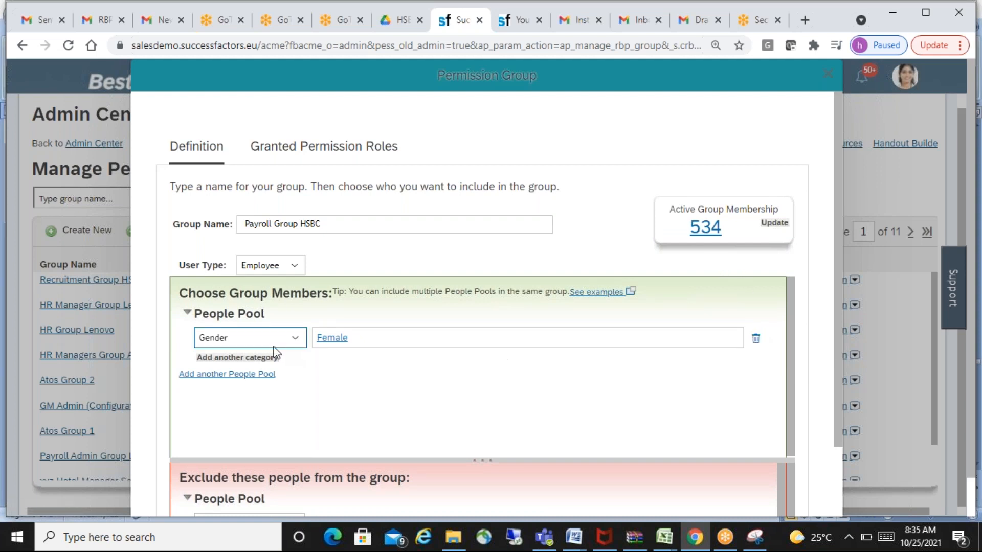
# - Change the people pool's category from Gender to Nationality and try the condition value nigeria
pyautogui.click(296, 340)
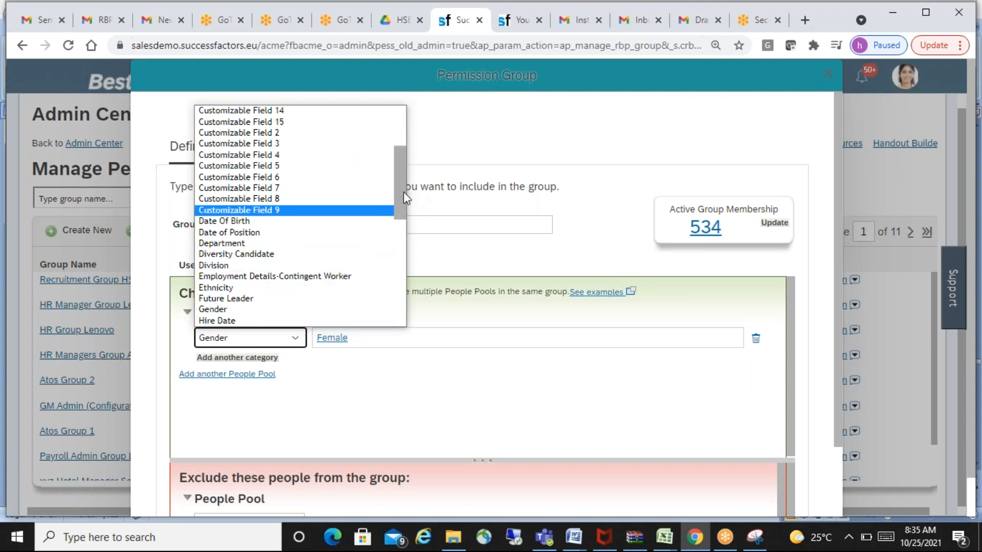
pyautogui.moveTo(399, 195); pyautogui.dragTo(398, 302)
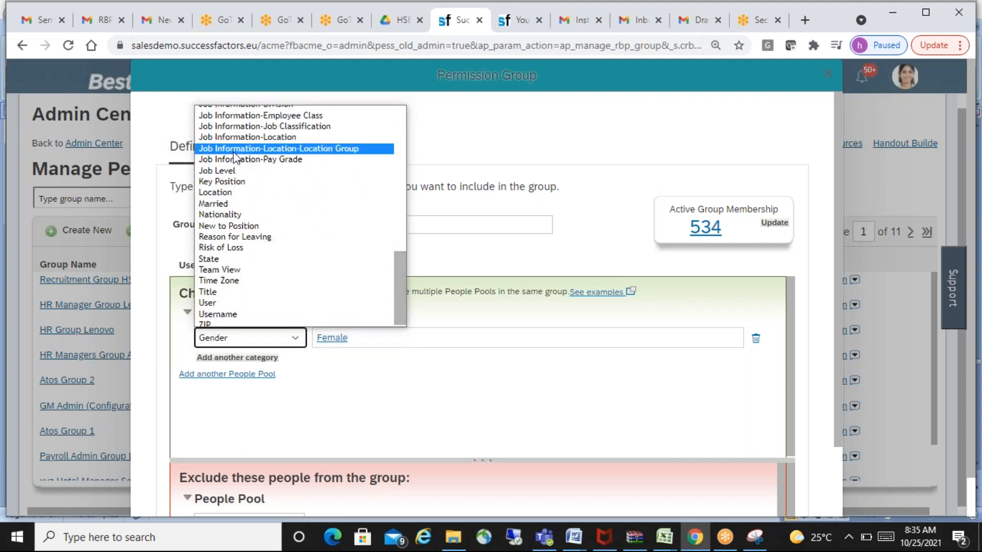
pyautogui.click(241, 215)
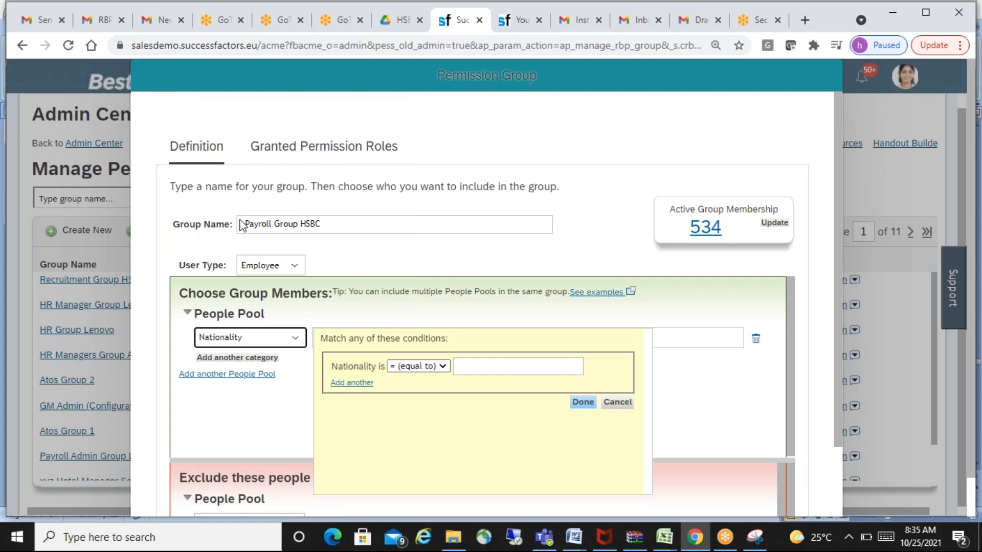
pyautogui.click(502, 369)
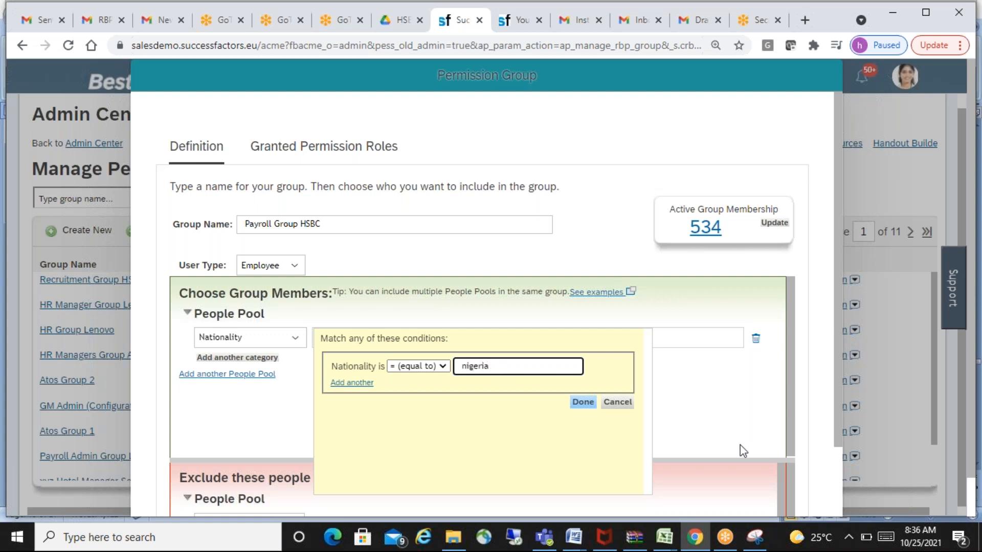
pyautogui.click(583, 403)
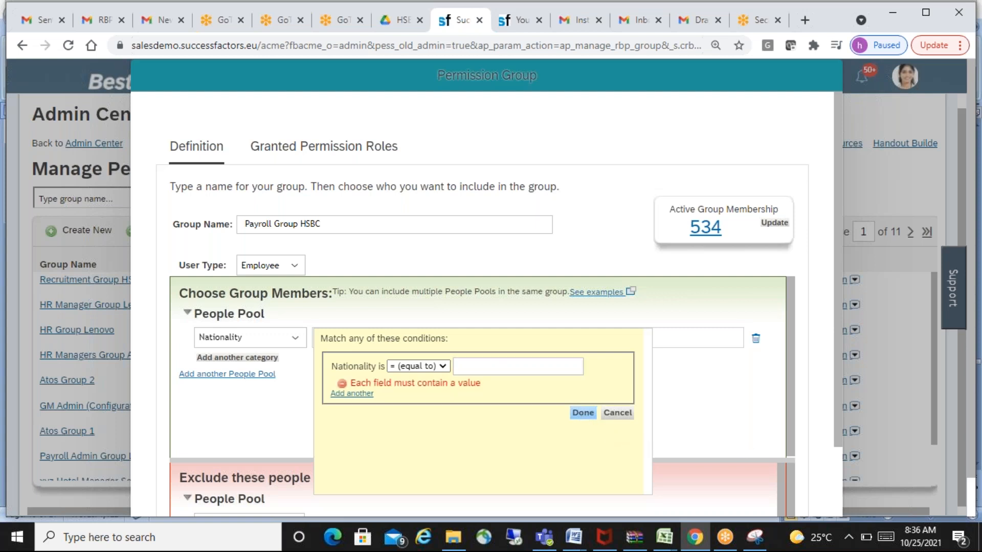
# - Try poland and polish as the Nationality condition's value and cancel the condition
pyautogui.click(517, 367)
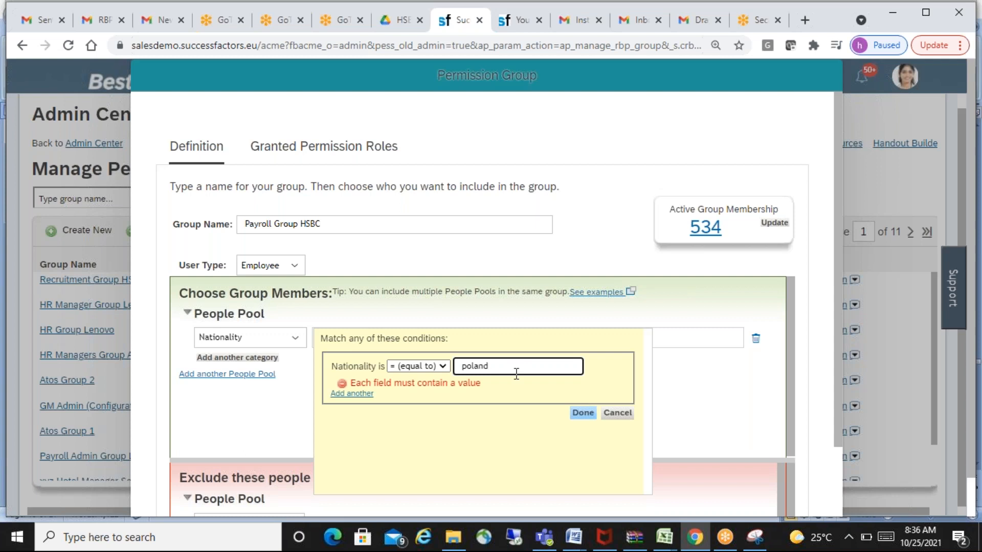
pyautogui.click(581, 413)
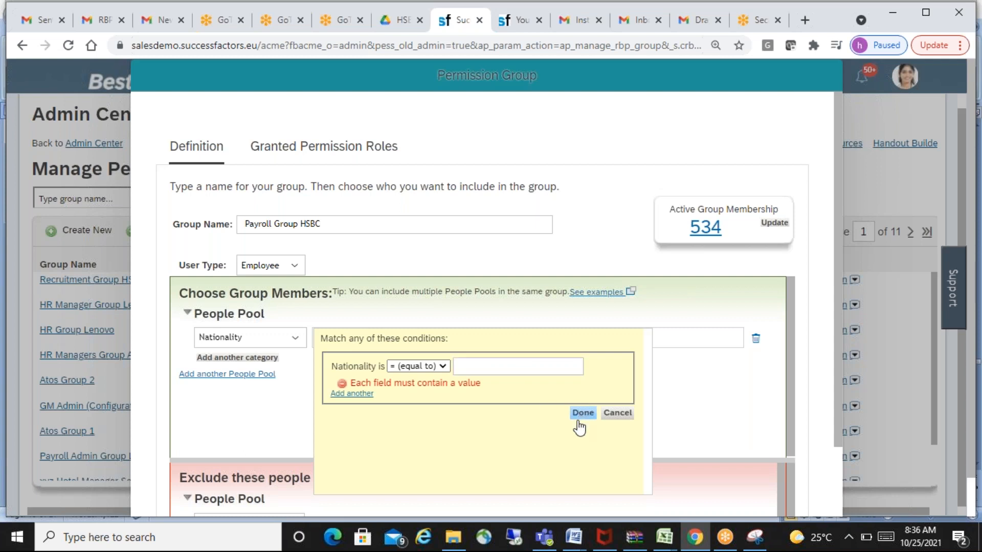
pyautogui.doubleClick(524, 370)
pyautogui.click(523, 371)
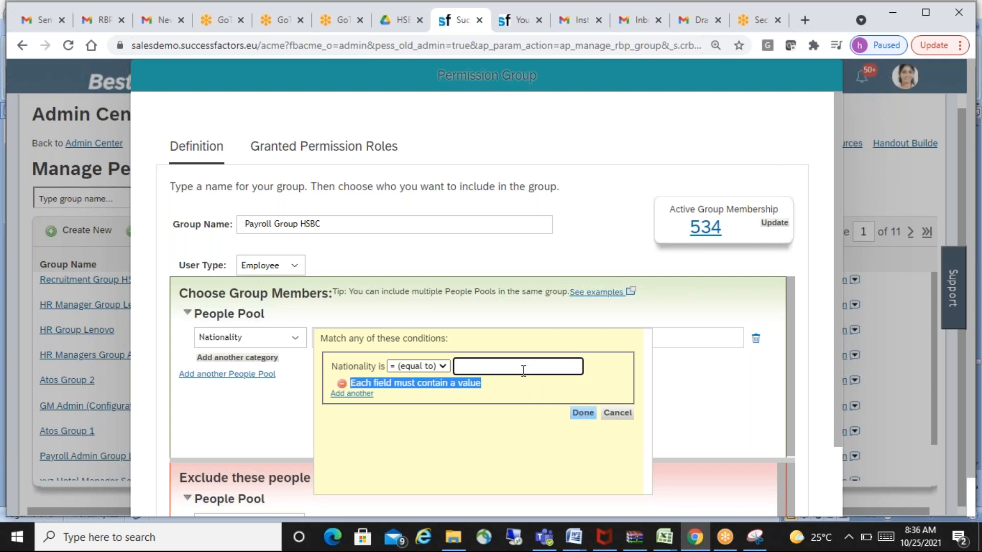
pyautogui.write('polish')
pyautogui.click(584, 414)
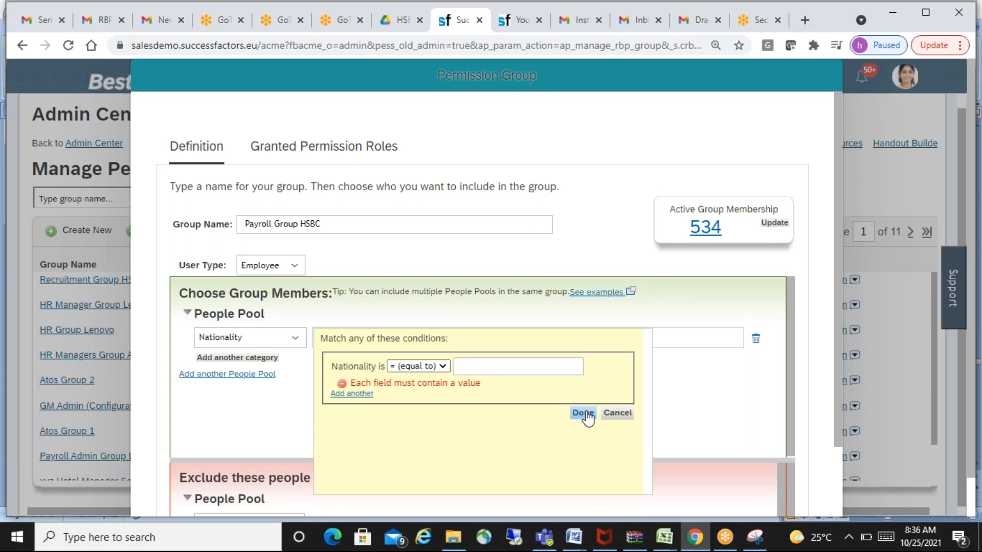
pyautogui.click(537, 367)
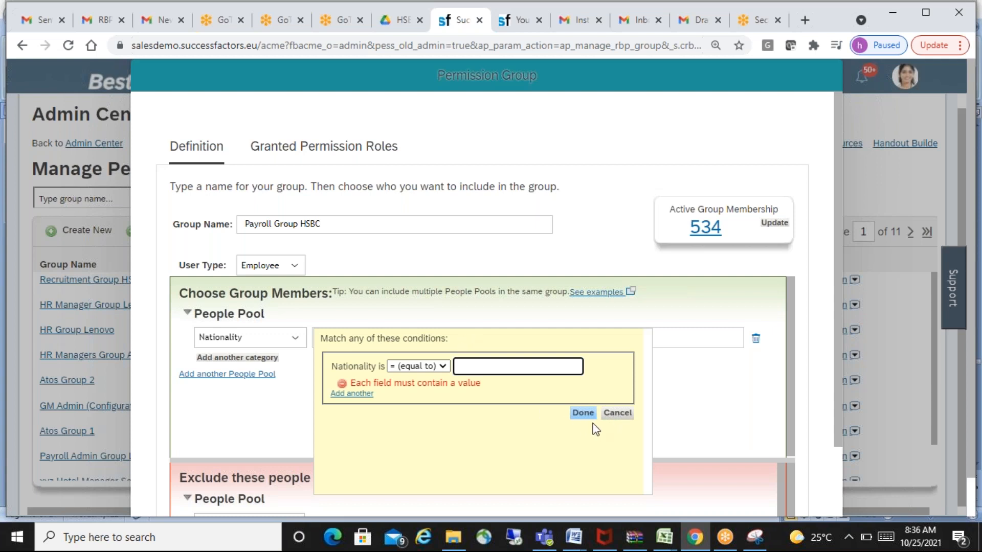
pyautogui.click(619, 414)
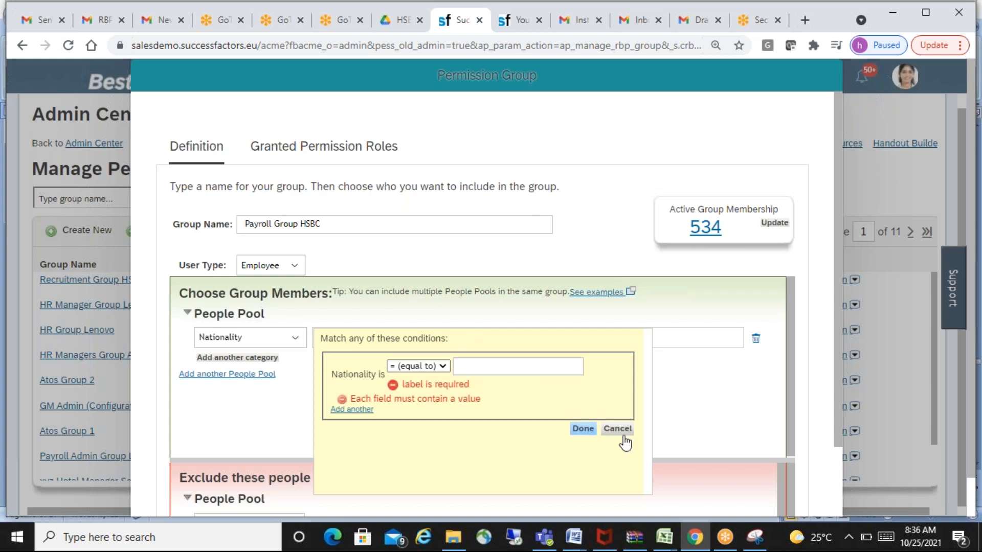
pyautogui.click(619, 430)
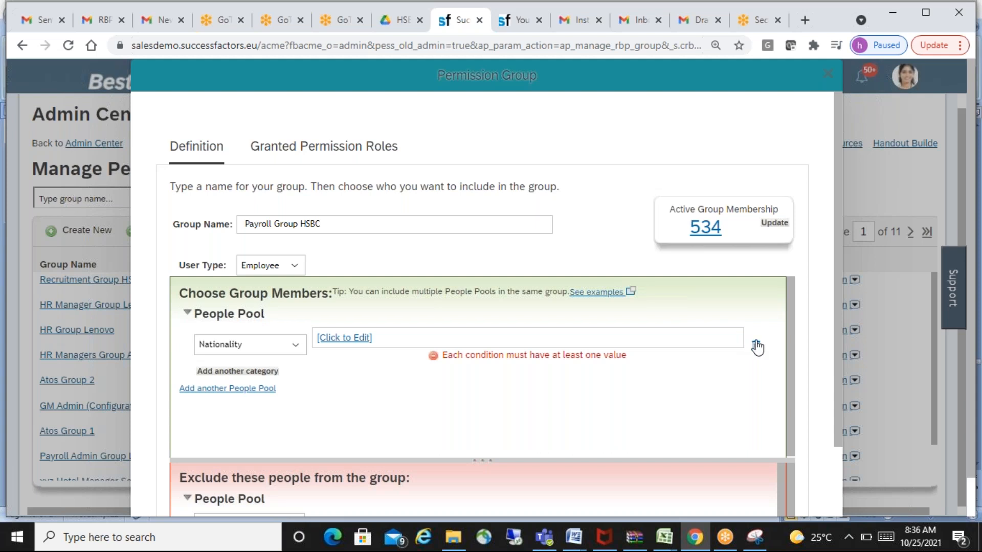
# - Delete the Nationality category from the first people pool and add another people pool
pyautogui.click(756, 346)
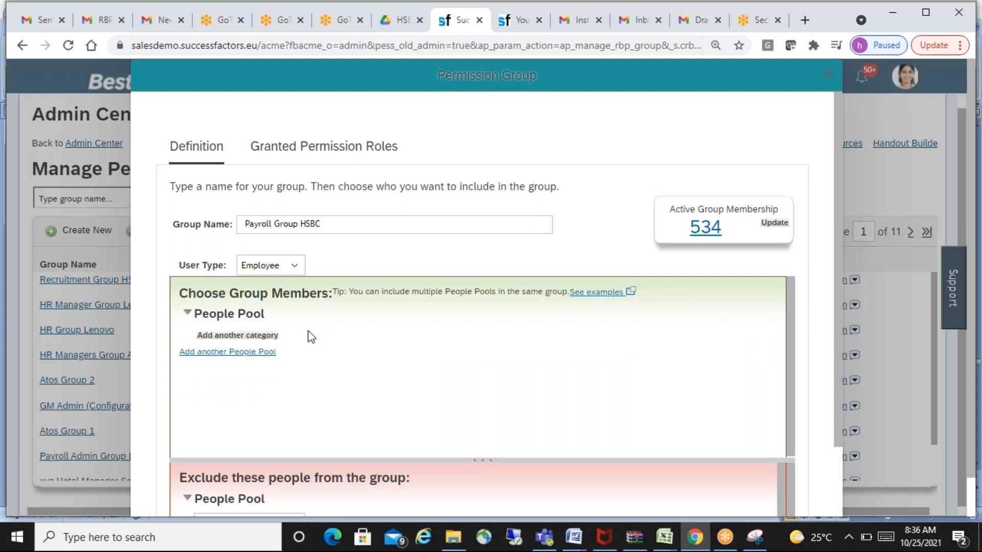
pyautogui.click(264, 352)
# - Try Hire Date as the new people pool's category, review its comparison operators and cancel the condition
pyautogui.click(295, 375)
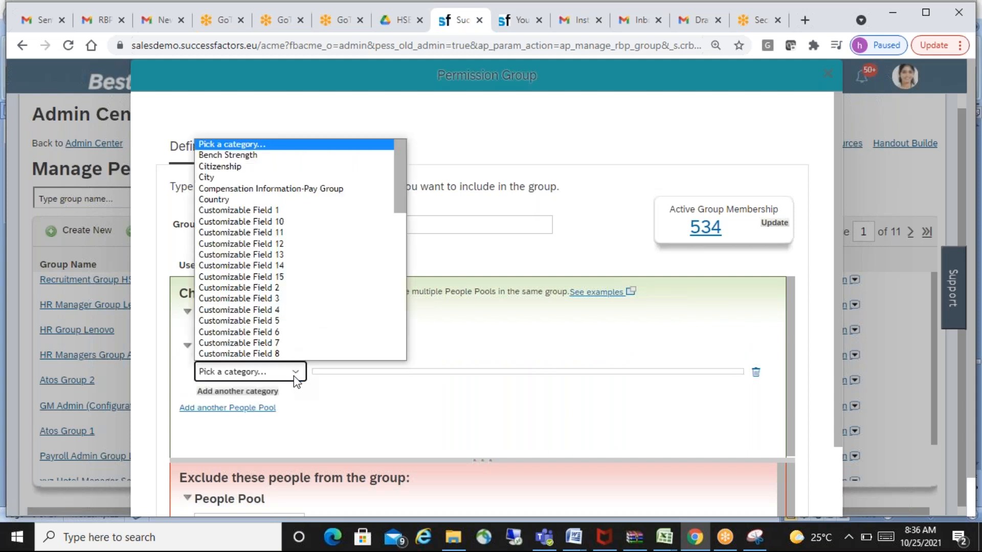
pyautogui.moveTo(401, 194); pyautogui.dragTo(407, 284)
pyautogui.click(219, 221)
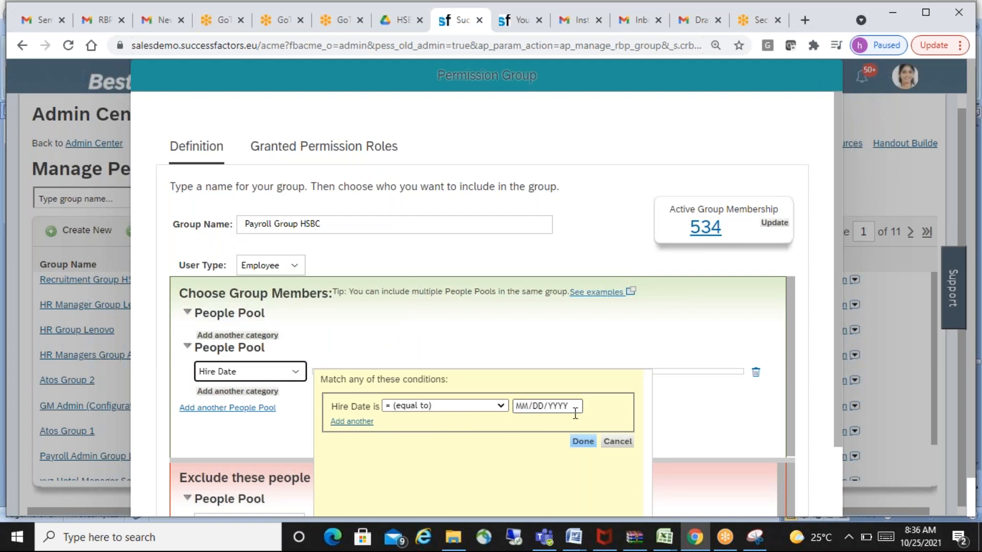
pyautogui.click(501, 406)
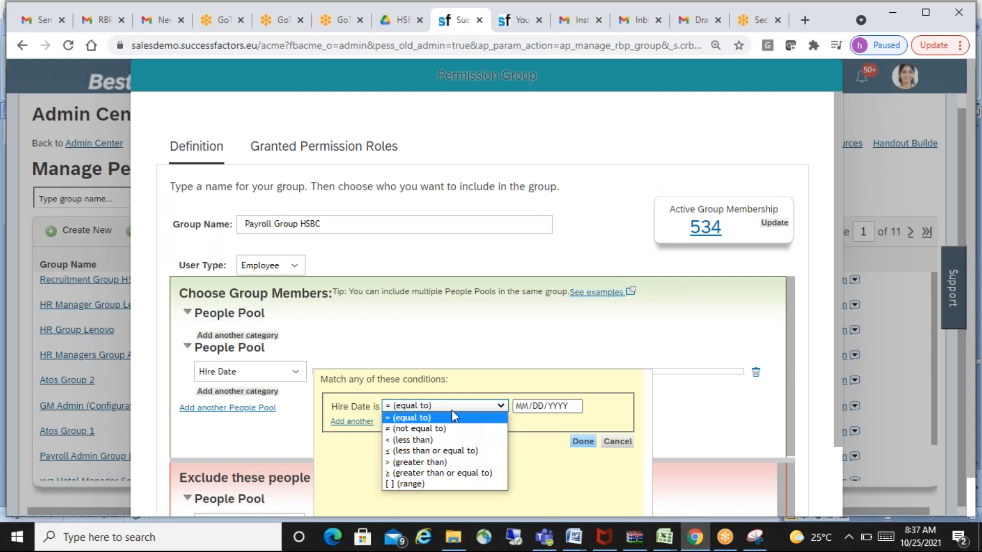
pyautogui.click(663, 333)
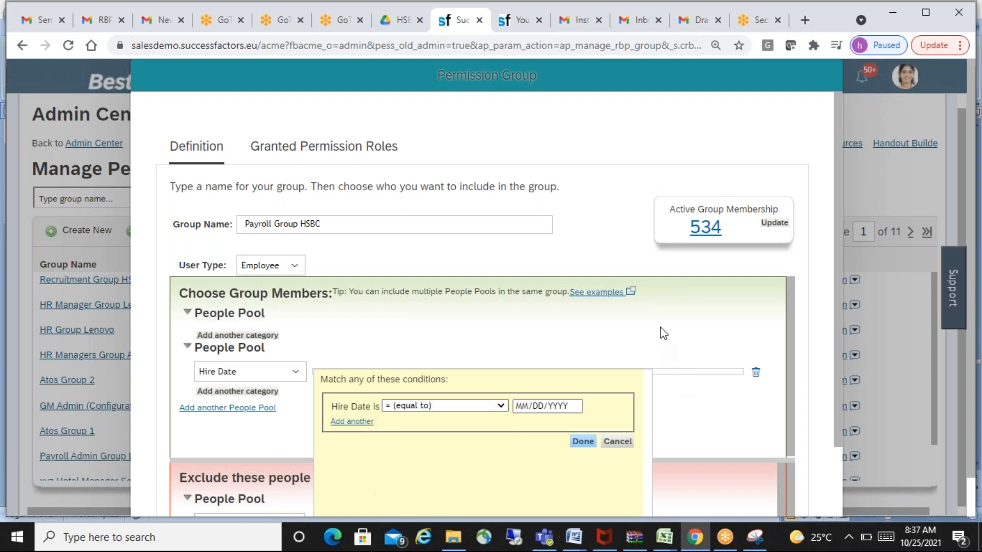
pyautogui.click(619, 443)
# - Set the second people pool's category to User, equal to the suggested employee matching the searched first name
pyautogui.click(296, 381)
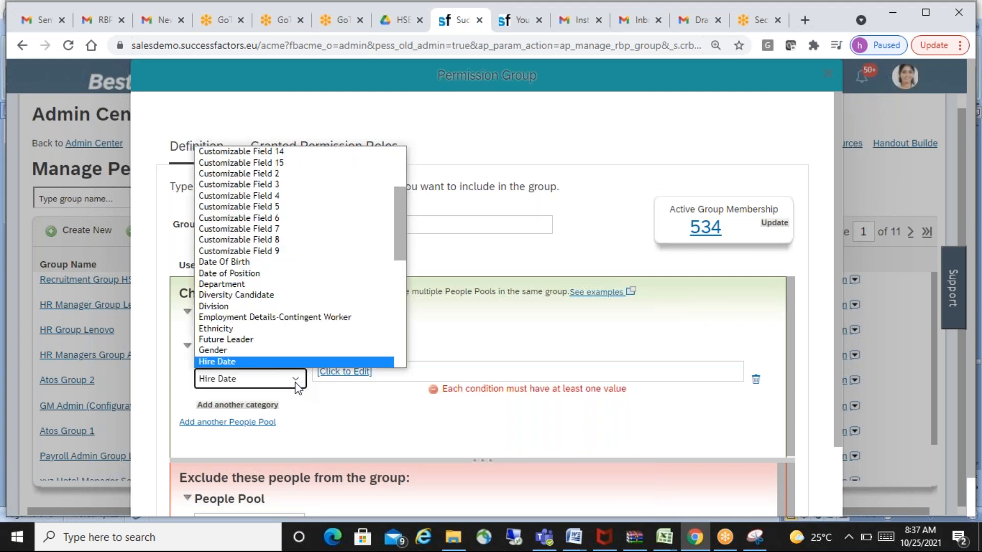
pyautogui.moveTo(399, 238); pyautogui.dragTo(408, 356)
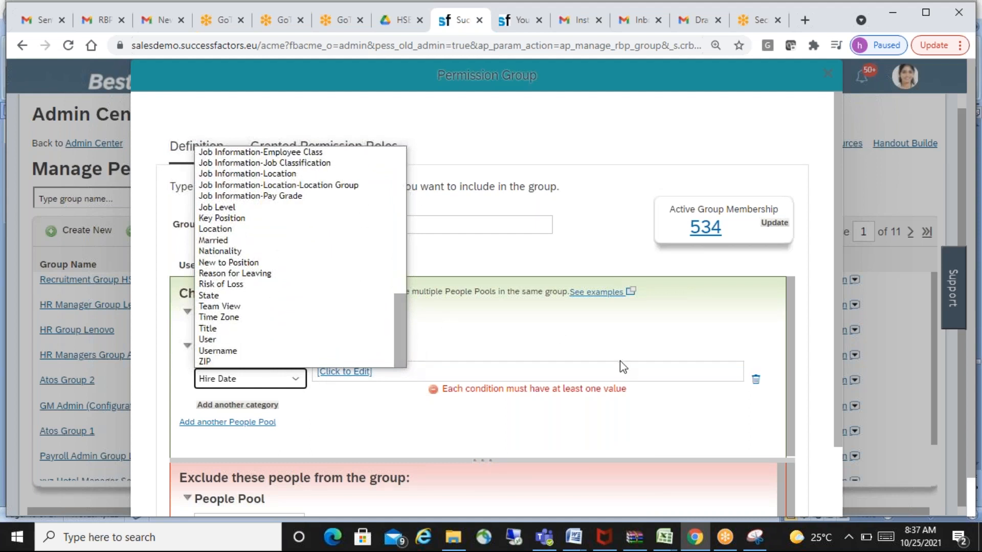
pyautogui.click(650, 343)
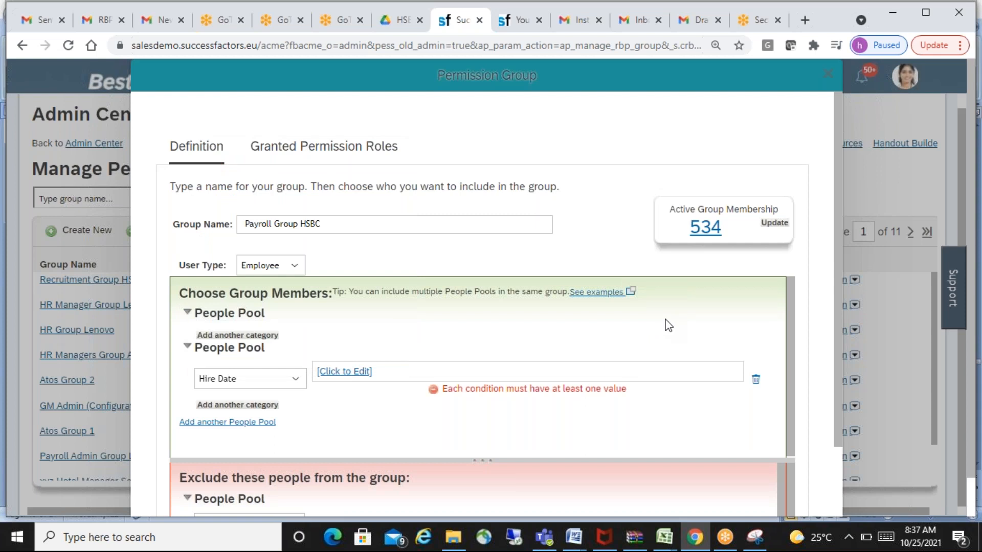
pyautogui.click(296, 380)
pyautogui.moveTo(403, 236); pyautogui.dragTo(405, 370)
pyautogui.scroll(3, 372, 337)
pyautogui.moveTo(400, 280); pyautogui.dragTo(402, 354)
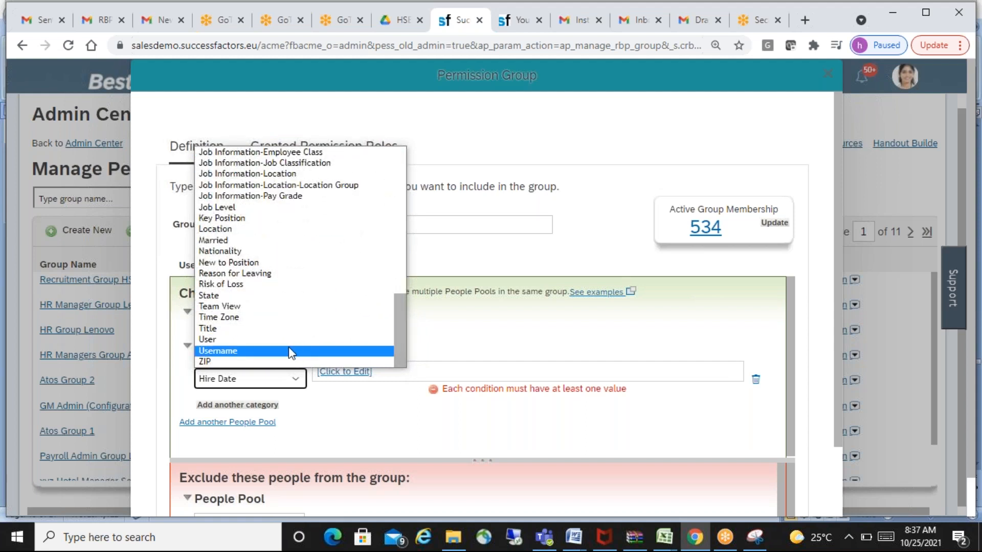
pyautogui.click(220, 341)
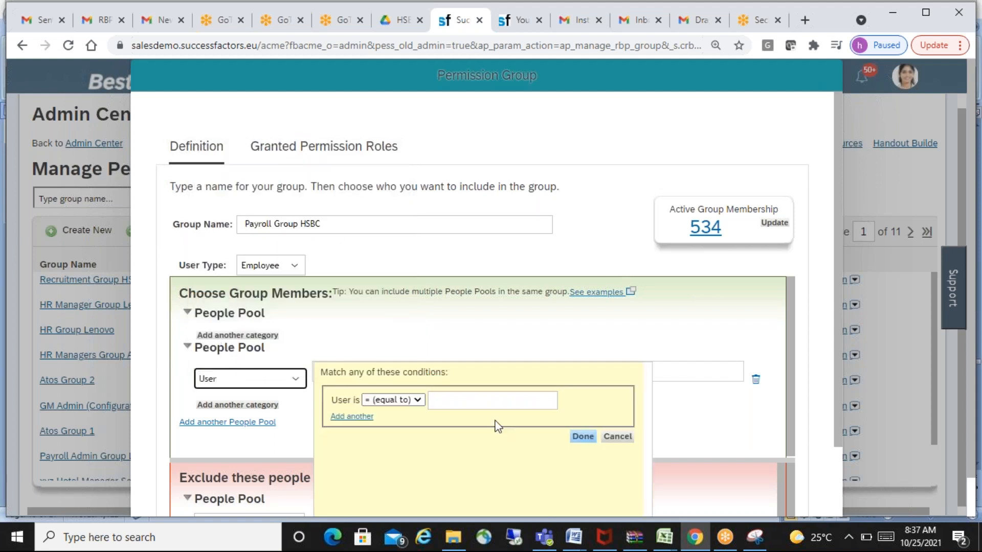
pyautogui.click(482, 409)
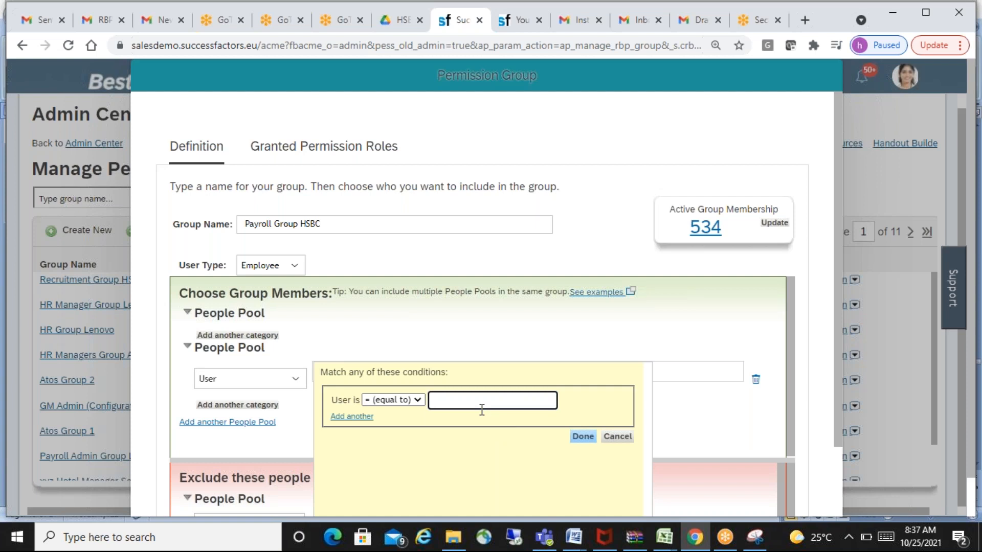
pyautogui.write('mona')
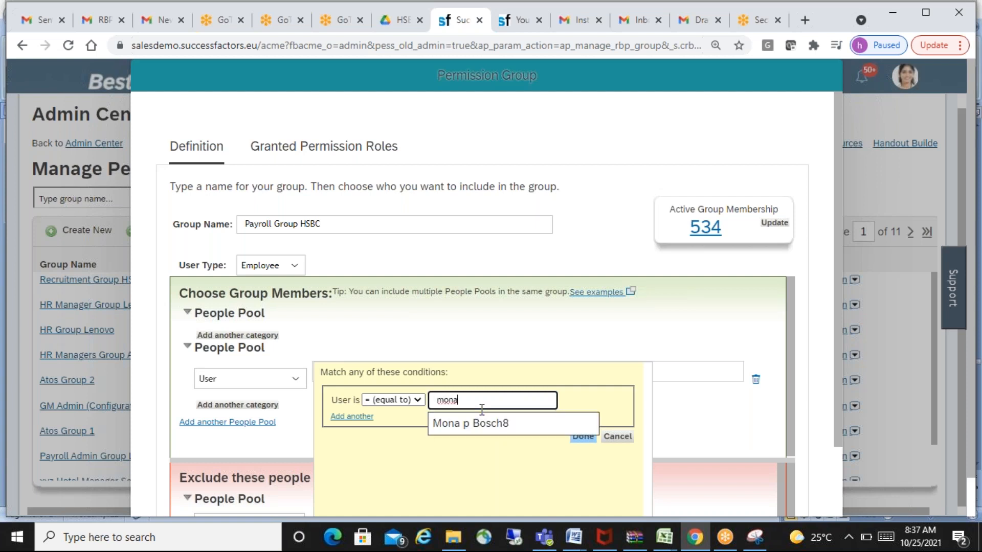
pyautogui.click(520, 429)
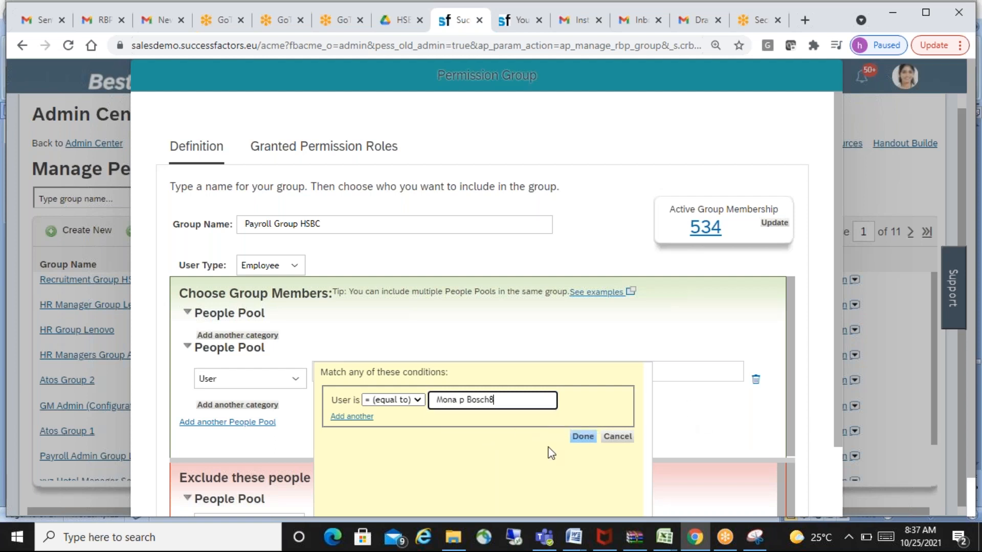
pyautogui.click(583, 437)
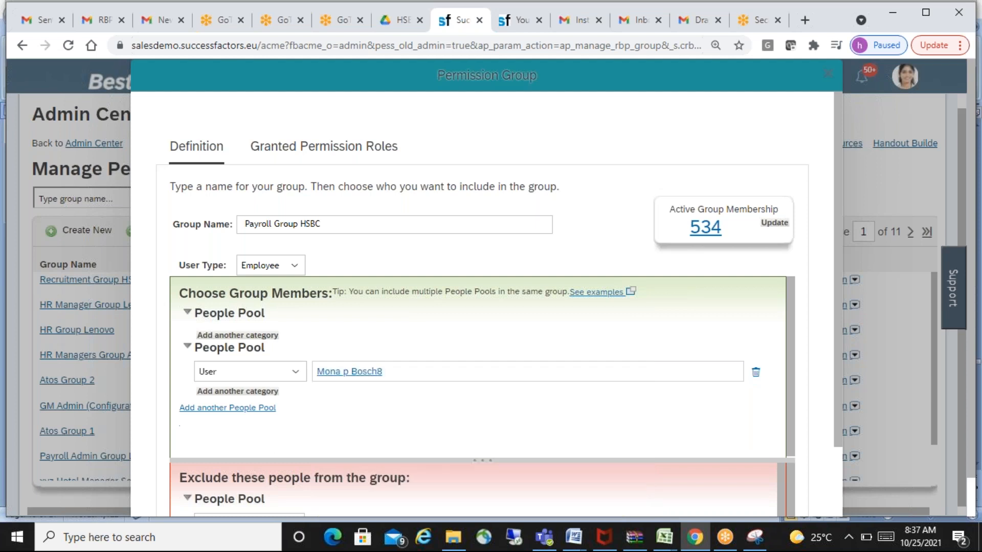
# - Update the active group membership and view the list of its members
pyautogui.click(774, 224)
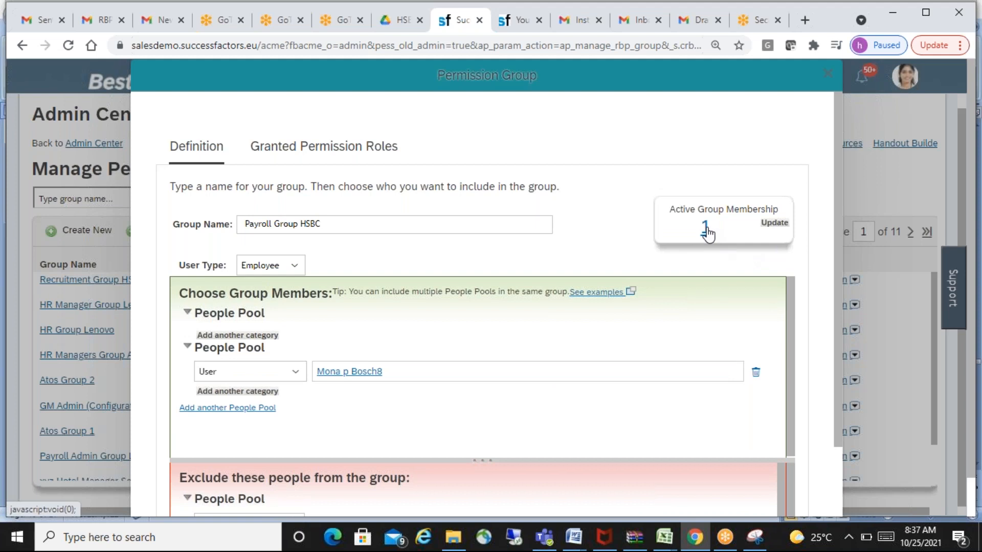
pyautogui.click(705, 229)
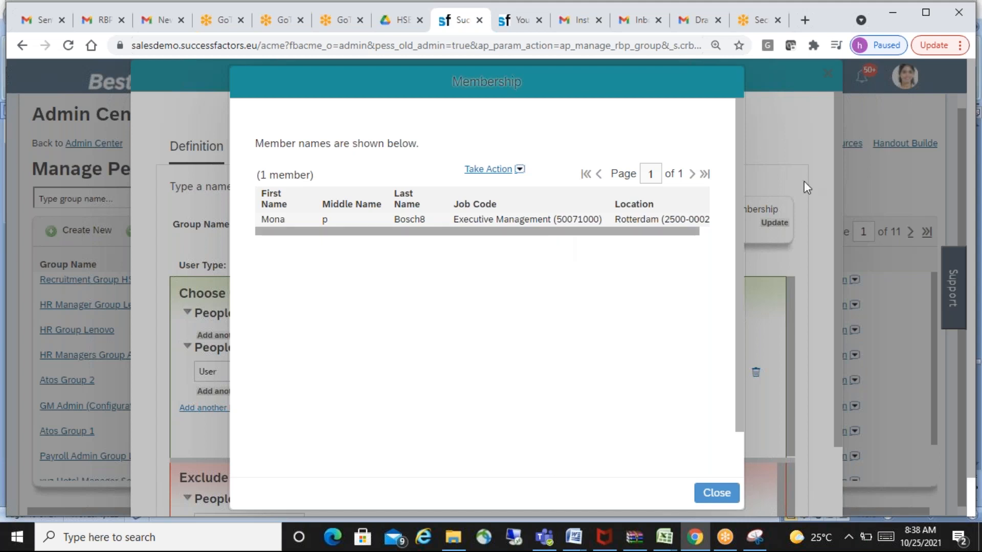
pyautogui.click(721, 498)
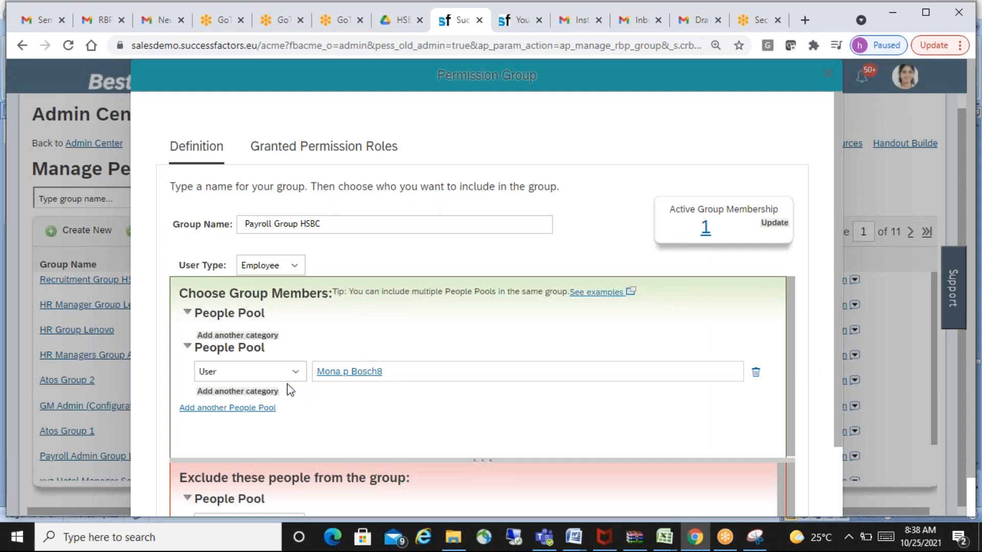
# - Add a third people pool with category Username, using the first username matching the searched name "jack", and update the active group membership
pyautogui.click(258, 409)
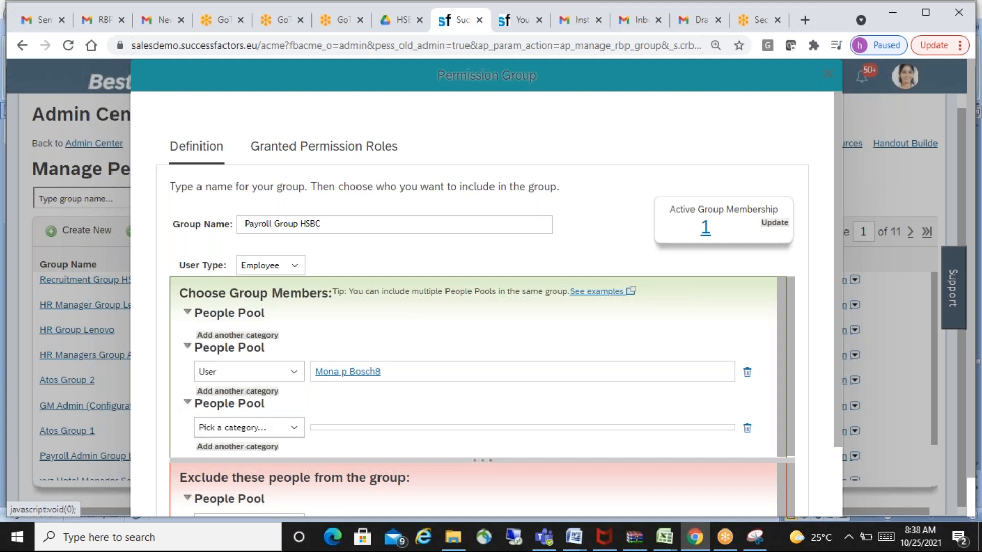
pyautogui.click(298, 432)
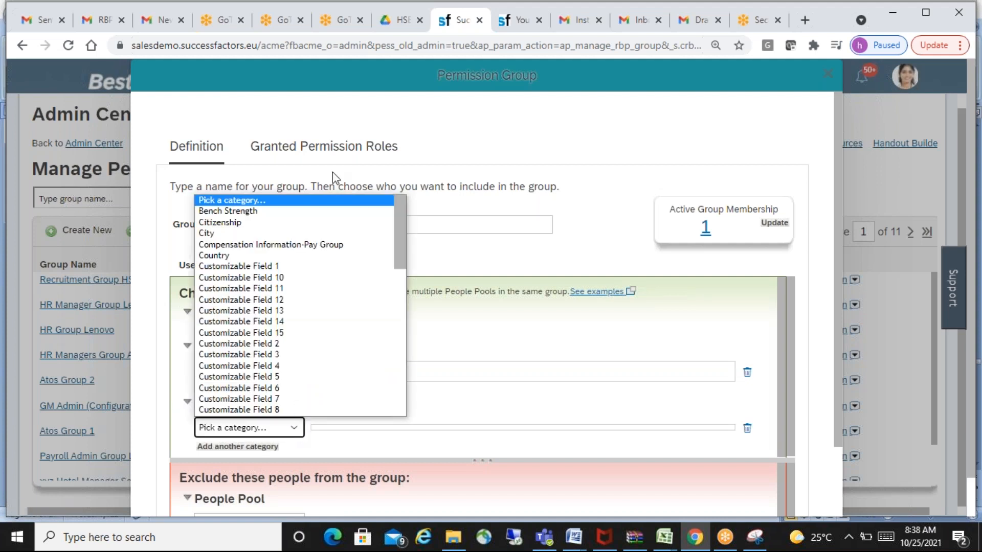
pyautogui.moveTo(400, 221); pyautogui.dragTo(408, 383)
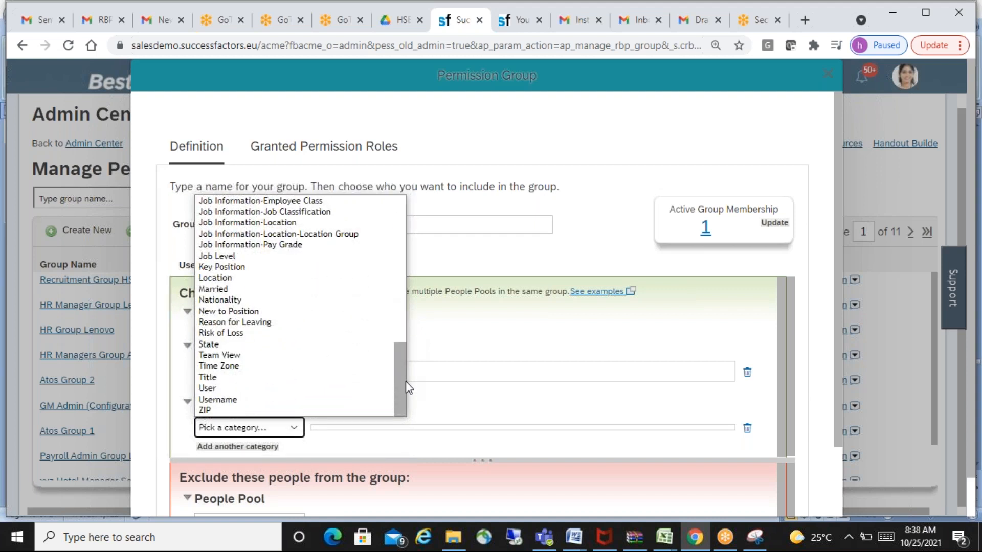
pyautogui.click(279, 401)
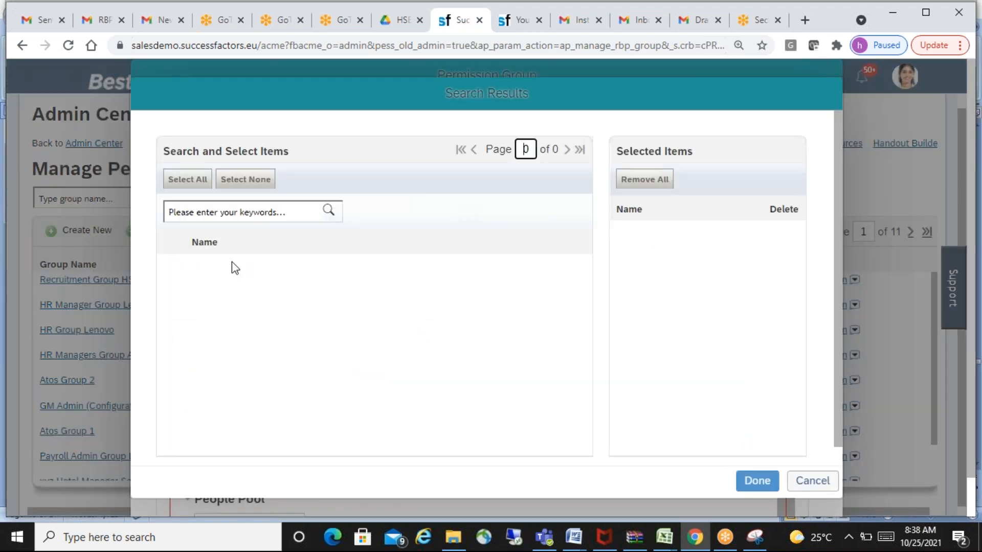
pyautogui.click(232, 212)
pyautogui.write('jack')
pyautogui.click(329, 211)
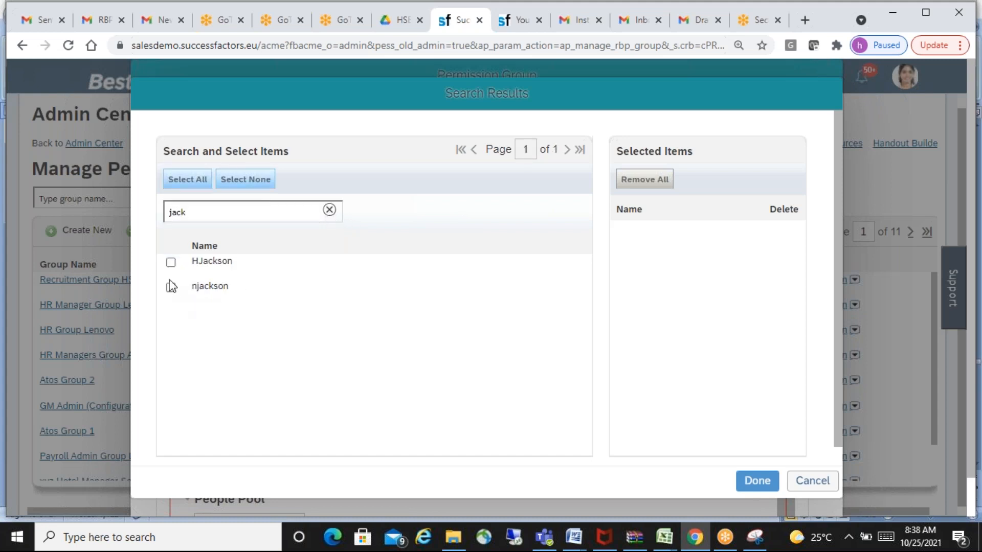
pyautogui.click(170, 263)
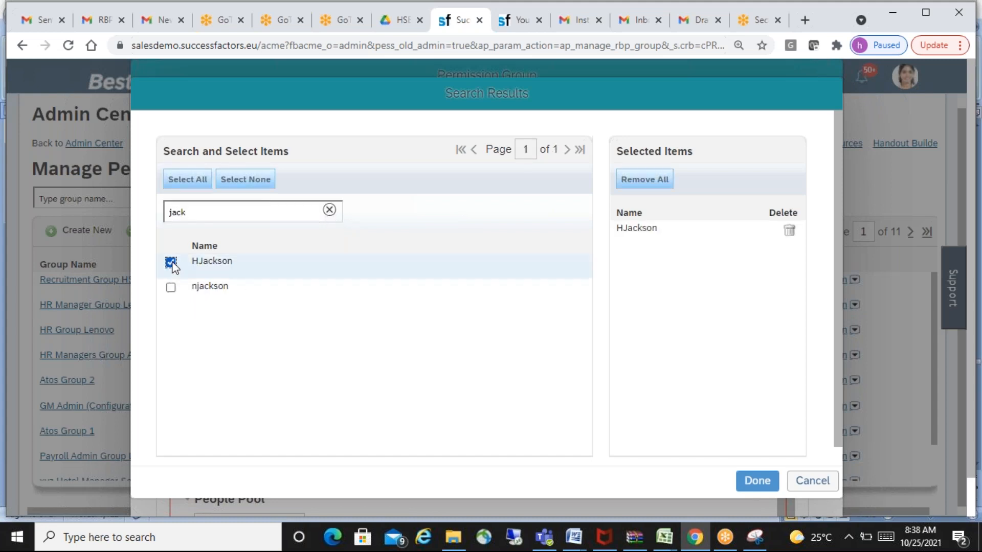
pyautogui.click(753, 483)
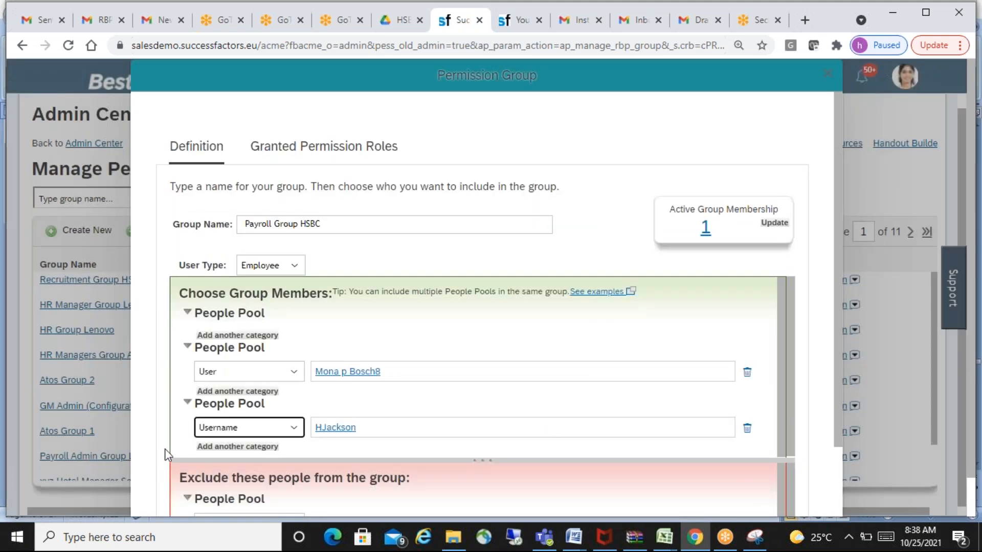
pyautogui.click(434, 370)
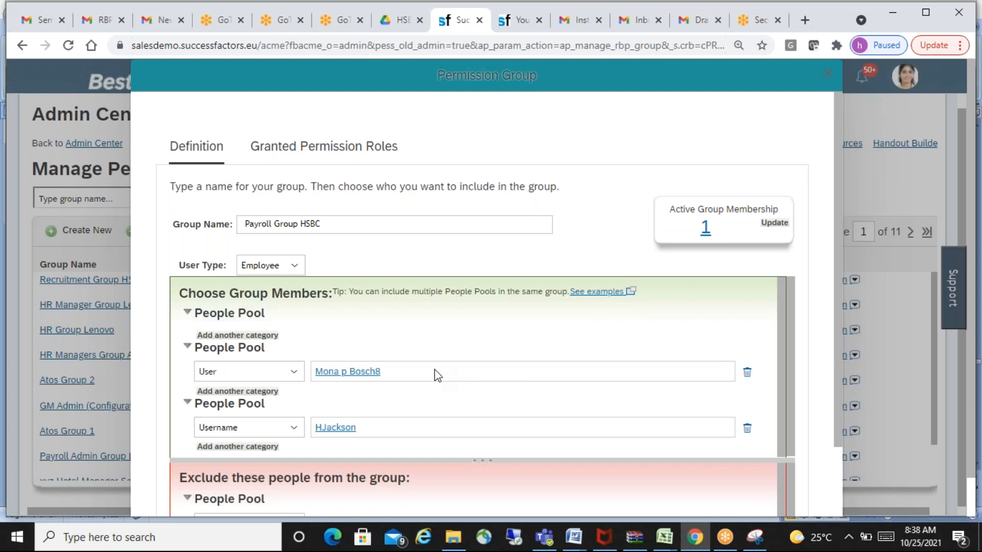
pyautogui.click(774, 225)
# - Try to add a second Username category to the third people pool
pyautogui.click(257, 447)
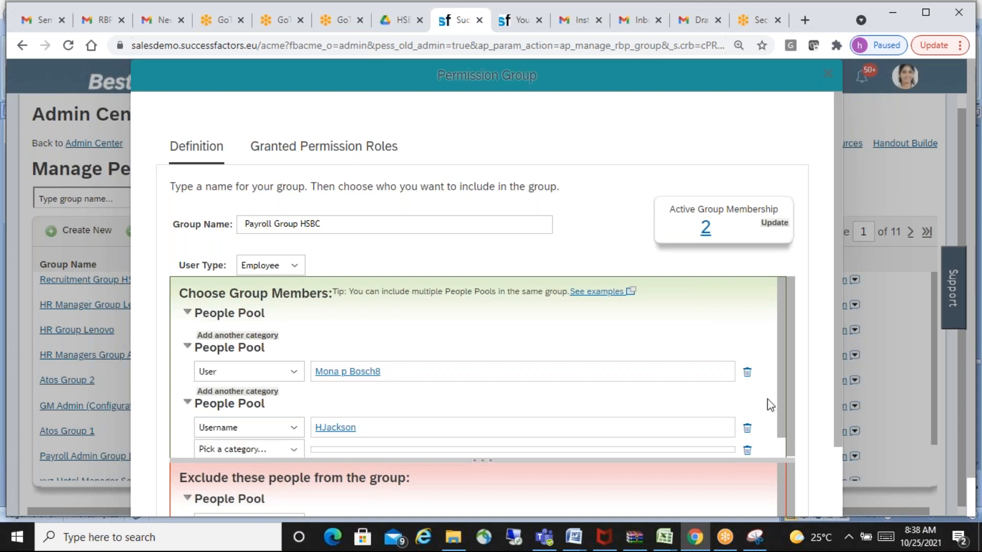
pyautogui.moveTo(783, 367); pyautogui.dragTo(786, 451)
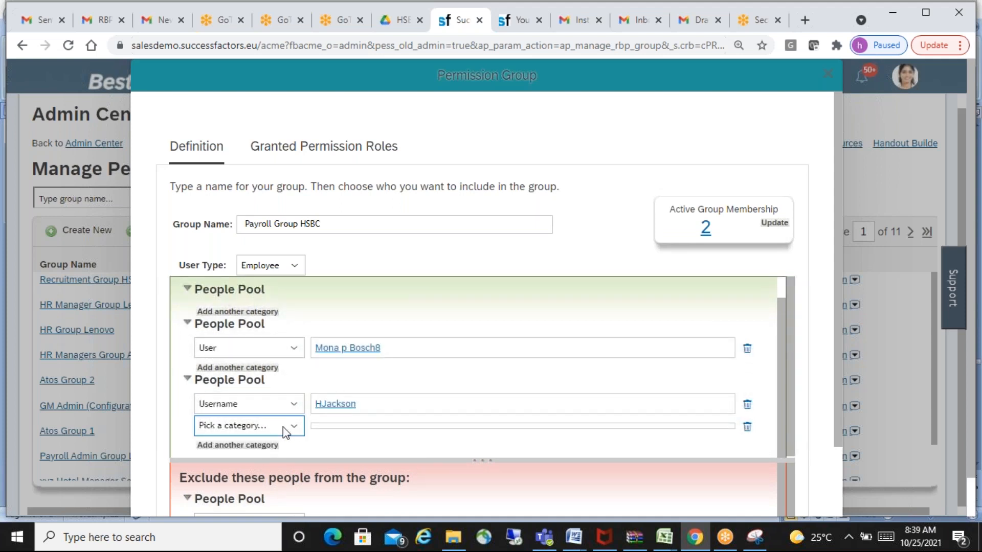
pyautogui.click(299, 428)
pyautogui.moveTo(402, 256); pyautogui.dragTo(402, 415)
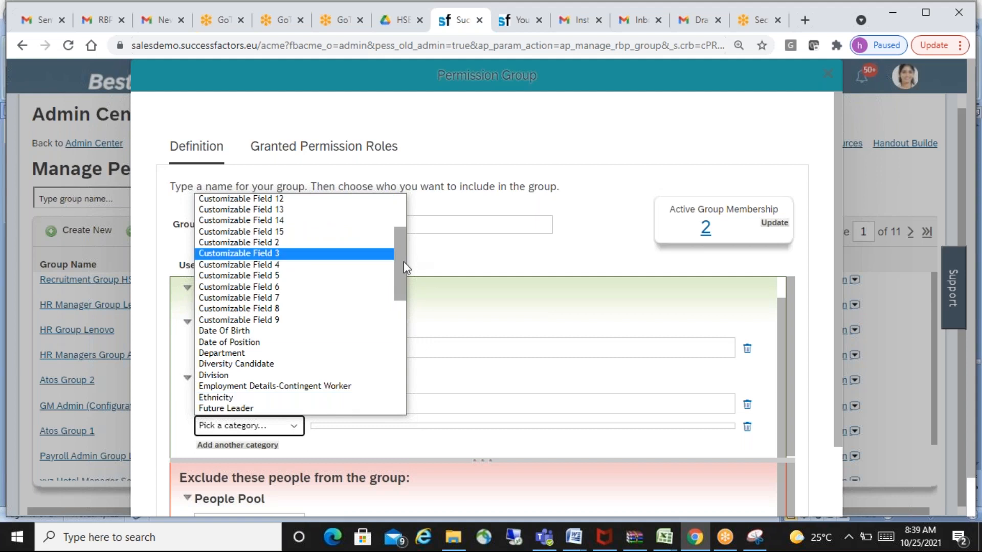
pyautogui.moveTo(400, 266); pyautogui.dragTo(403, 399)
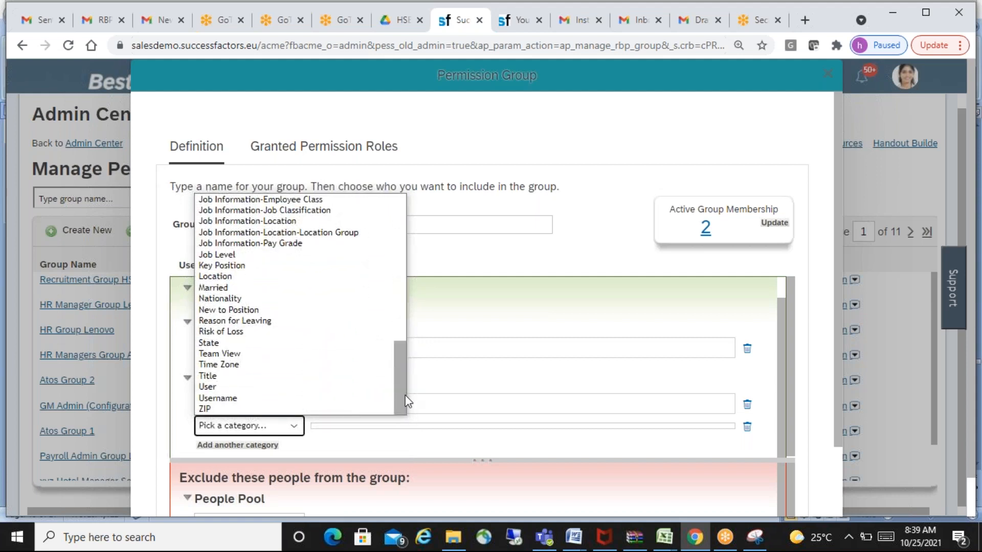
pyautogui.click(245, 399)
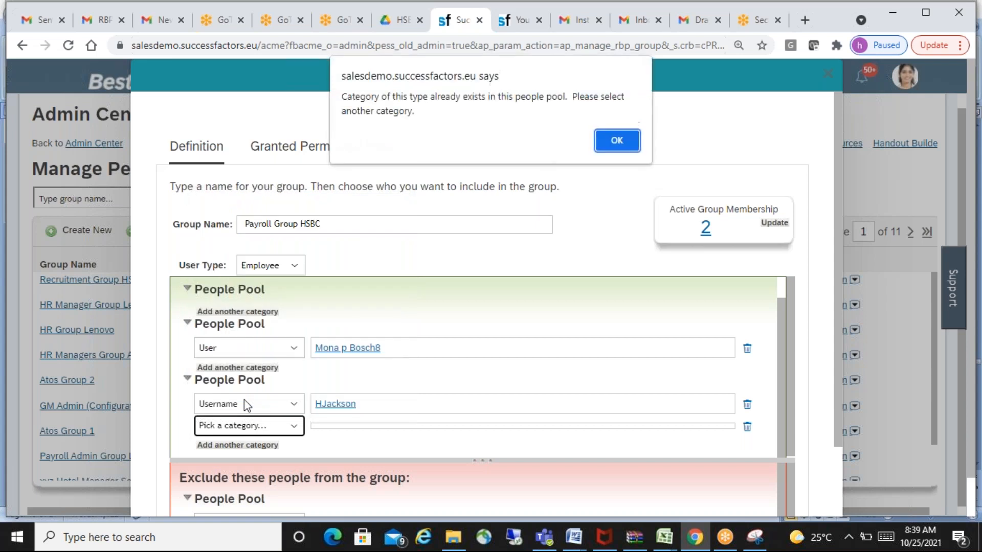
pyautogui.click(616, 138)
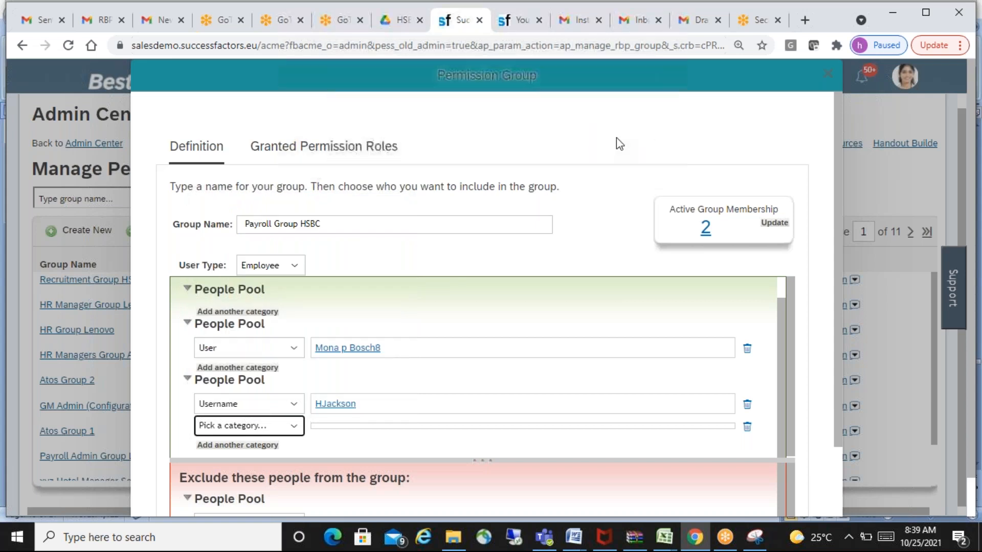
# - Add a Username category to the second people pool and search its usernames for an employee's first name
pyautogui.scroll(-1, 791, 381)
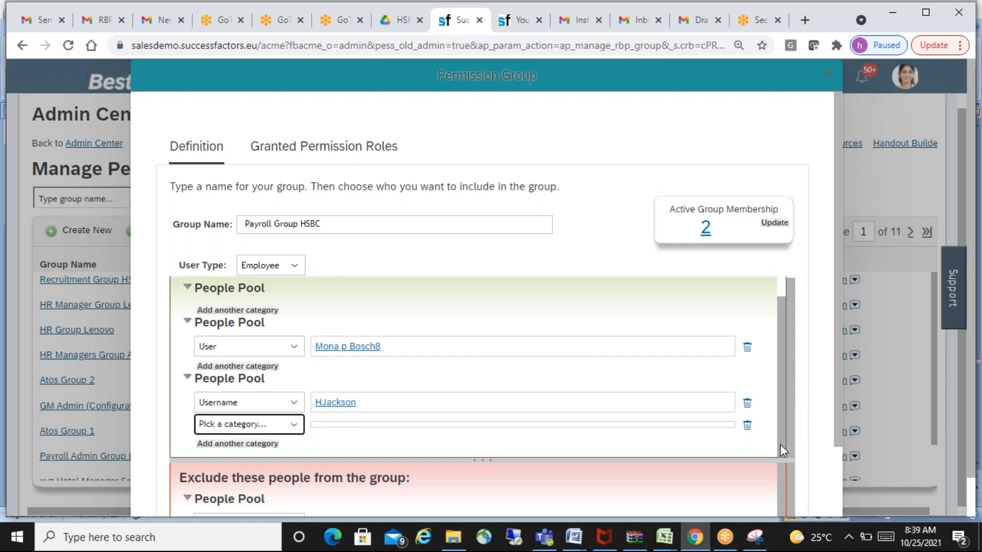
pyautogui.click(264, 365)
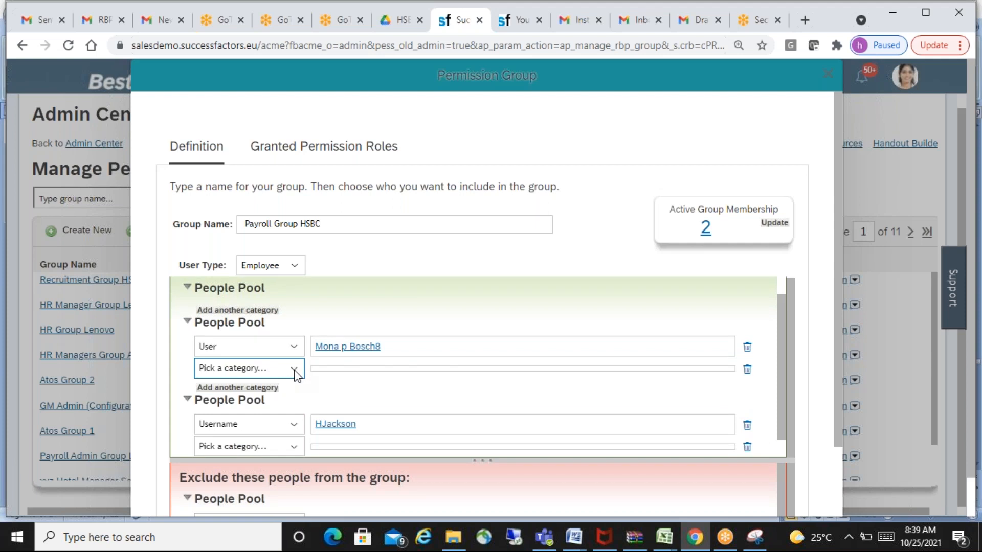
pyautogui.click(295, 371)
pyautogui.moveTo(401, 183); pyautogui.dragTo(401, 336)
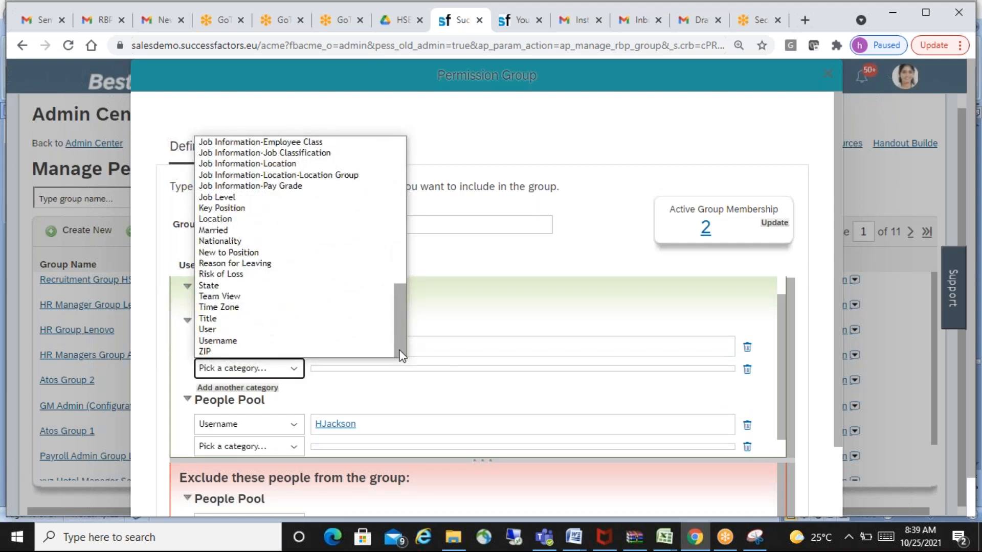
pyautogui.click(236, 341)
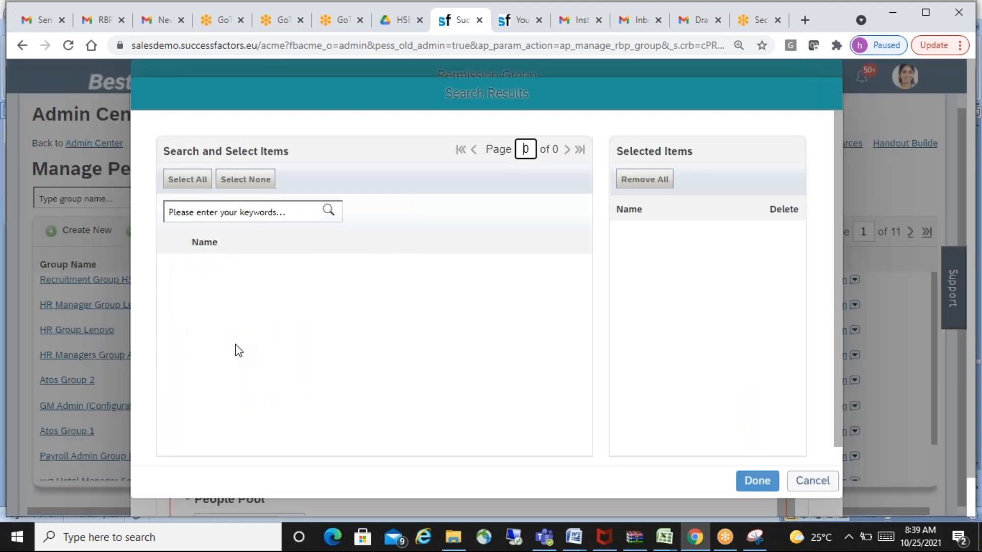
pyautogui.click(249, 210)
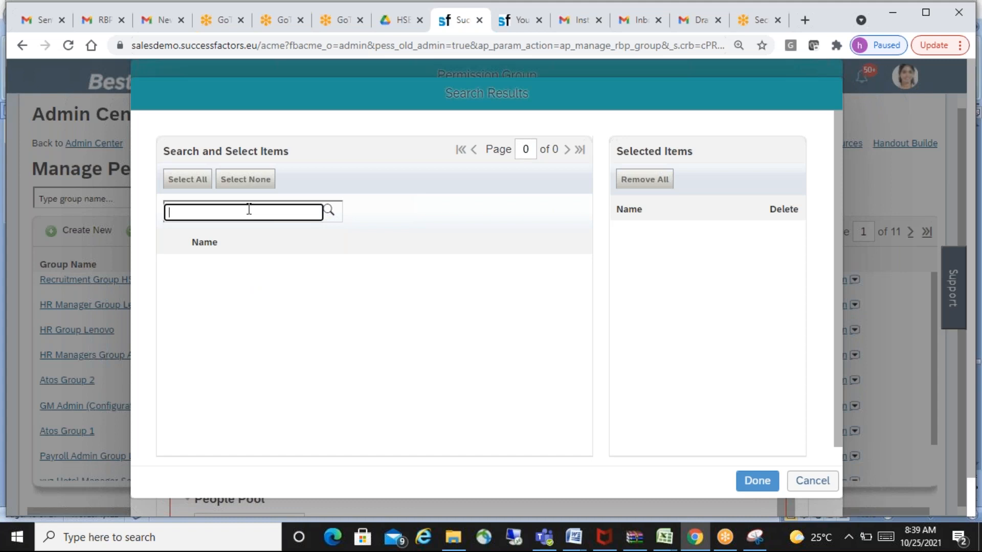
pyautogui.write('balaji')
pyautogui.click(329, 212)
# - Replace the username search keyword with "atos" and run the search
pyautogui.click(257, 214)
pyautogui.press('BackSpace')
pyautogui.press('BackSpace')
pyautogui.press('BackSpace')
pyautogui.press('BackSpace')
pyautogui.press('BackSpace')
pyautogui.press('BackSpace')
pyautogui.write('atos')
pyautogui.click(330, 214)
# - Search the usernames for "123" and assign the second, third and fifth matches to the second people pool's Username category
pyautogui.click(259, 213)
pyautogui.press('BackSpace')
pyautogui.press('BackSpace')
pyautogui.press('BackSpace')
pyautogui.press('BackSpace')
pyautogui.write('123')
pyautogui.click(329, 212)
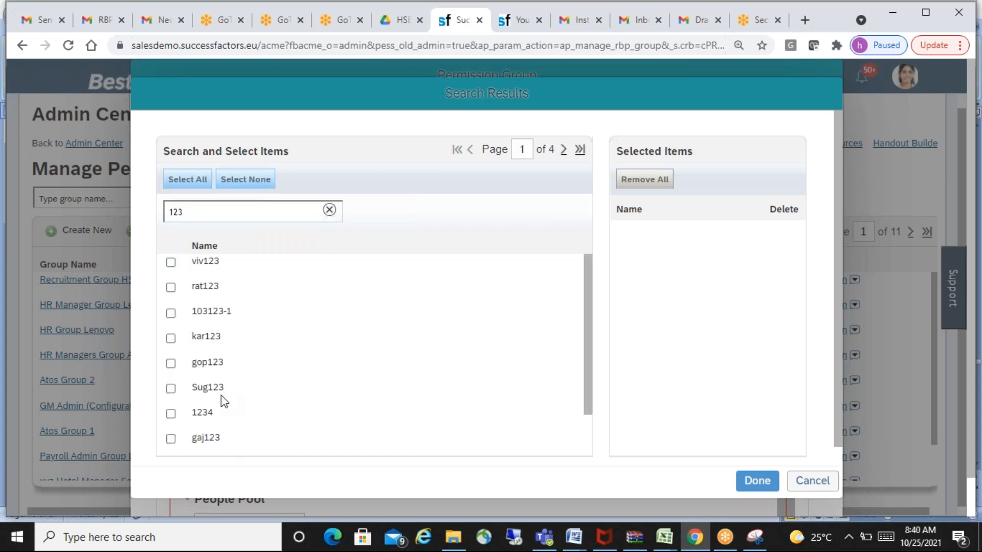
pyautogui.click(171, 364)
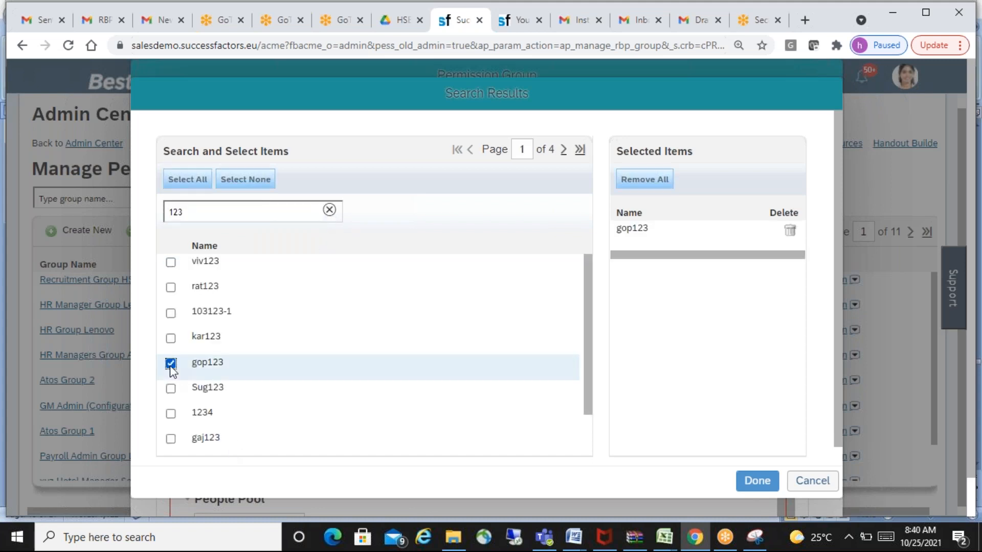
pyautogui.click(171, 288)
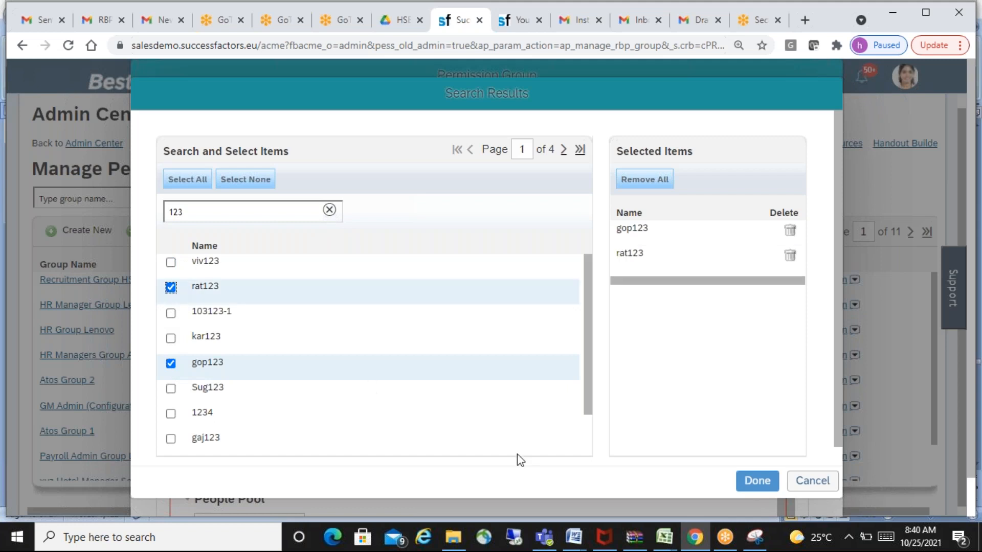
pyautogui.click(170, 314)
pyautogui.click(761, 486)
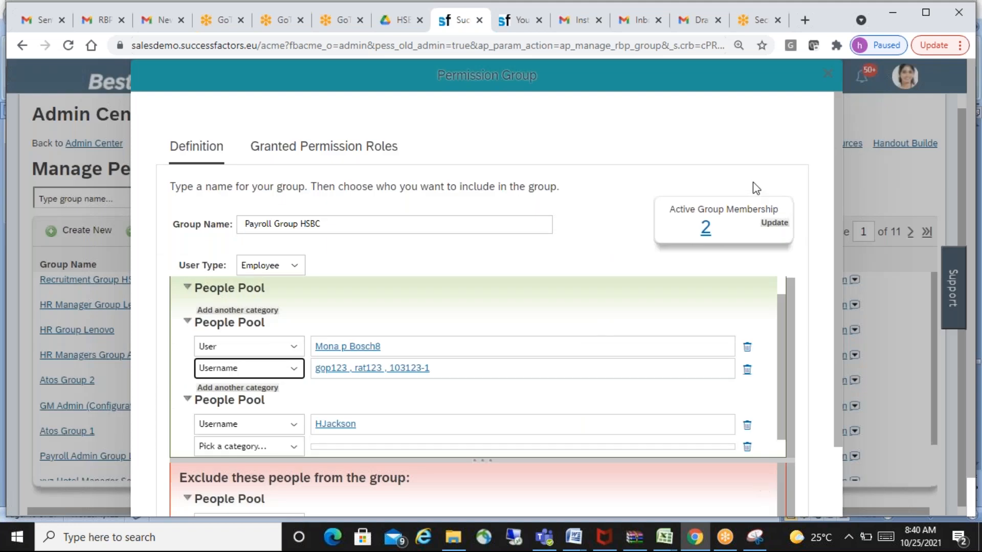
# - Update the active group membership and check which employees are listed as members
pyautogui.click(774, 224)
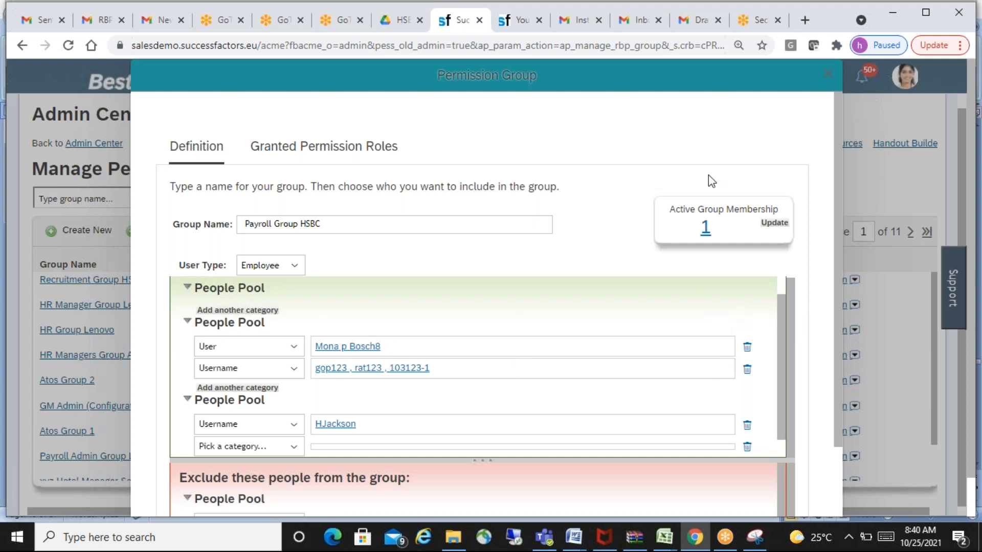
pyautogui.click(706, 229)
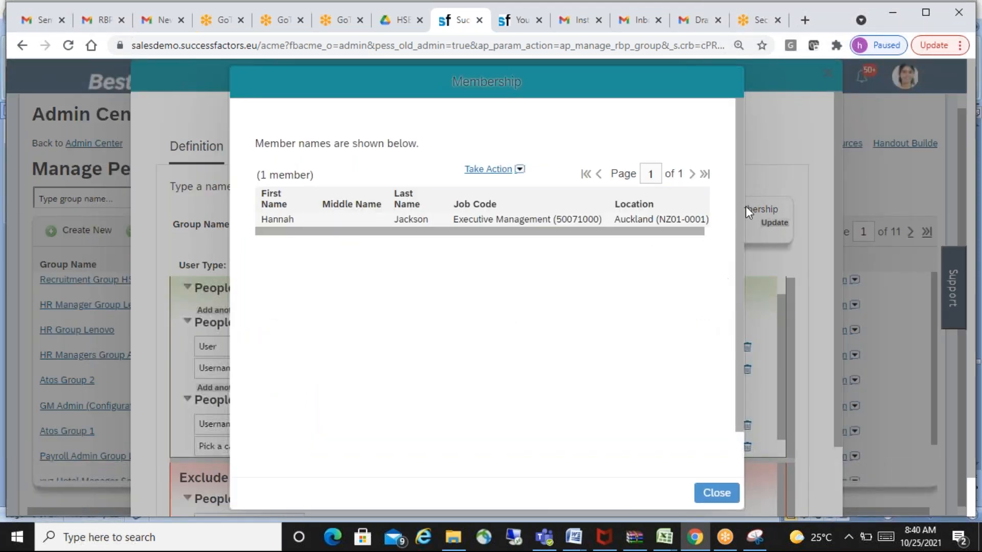
pyautogui.click(712, 492)
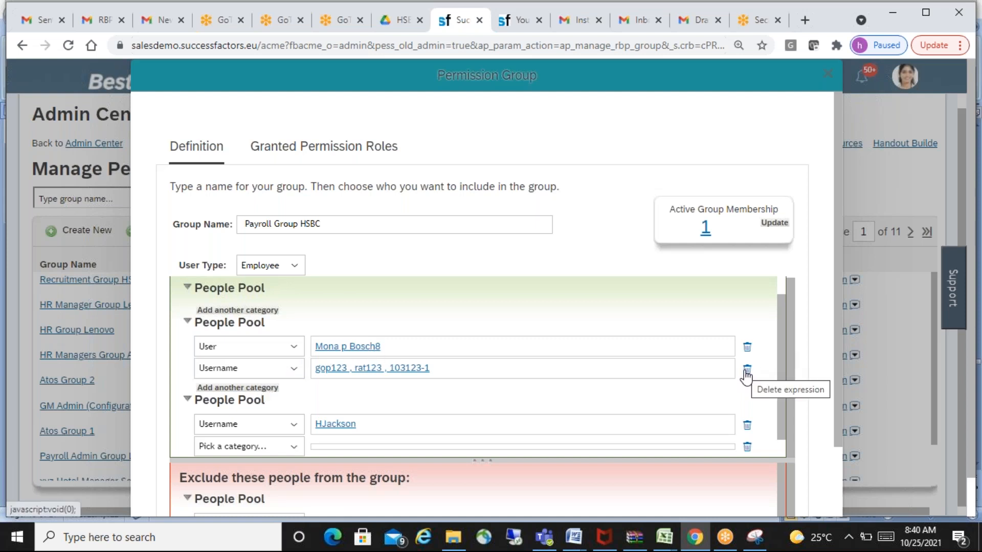
# - Delete the Username category from the second people pool and refresh the active group membership
pyautogui.click(747, 369)
pyautogui.click(775, 225)
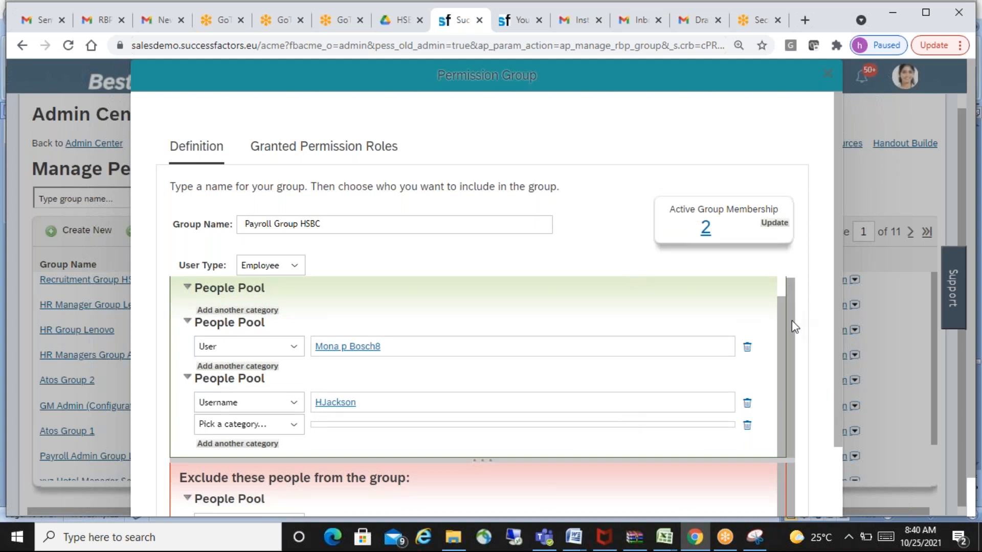
# - Switch to the HSBC SF Word document and go to the blank area below the Manage Permission Groups screenshot and its separator line
pyautogui.click(358, 227)
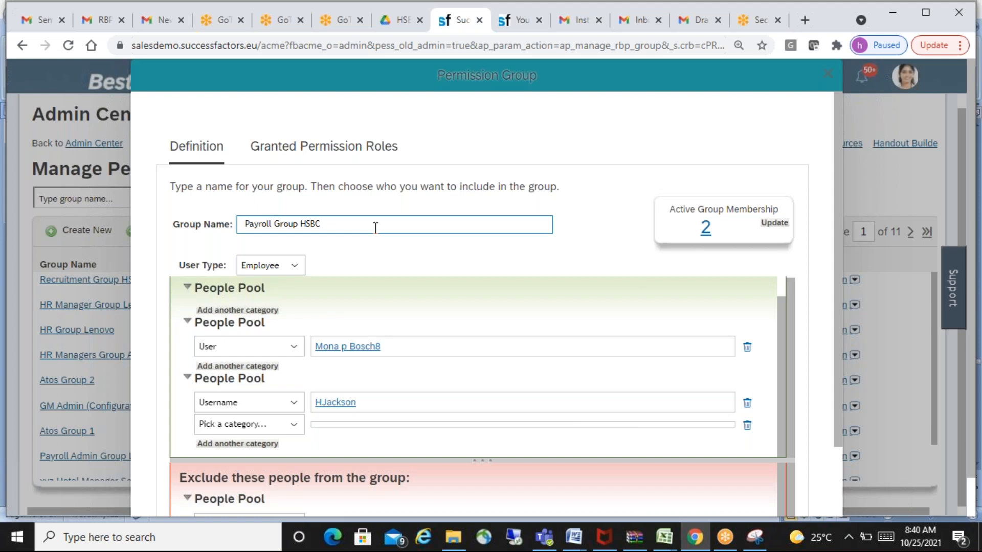
pyautogui.hotkey('alt', 'Tab')
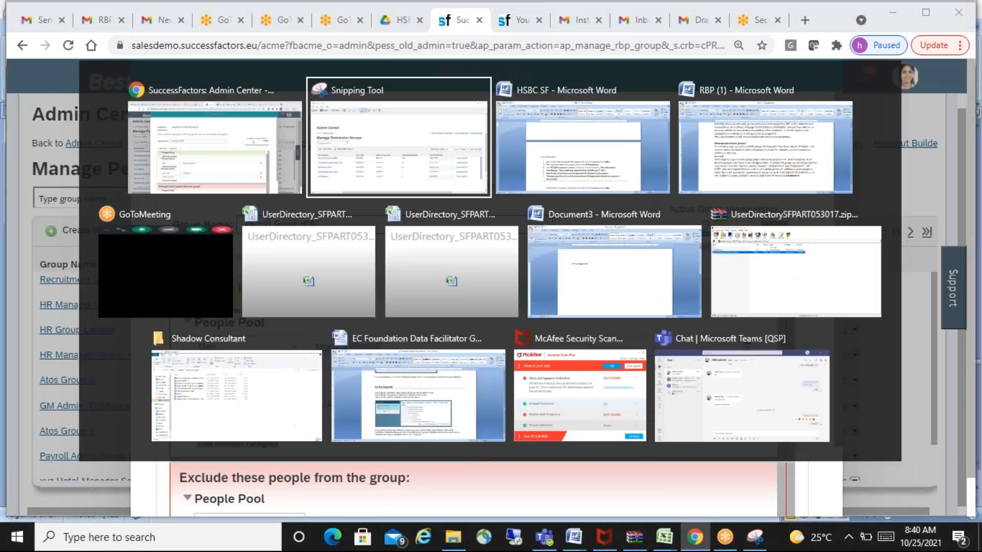
pyautogui.hotkey('alt', 'Tab')
pyautogui.press('Tab')
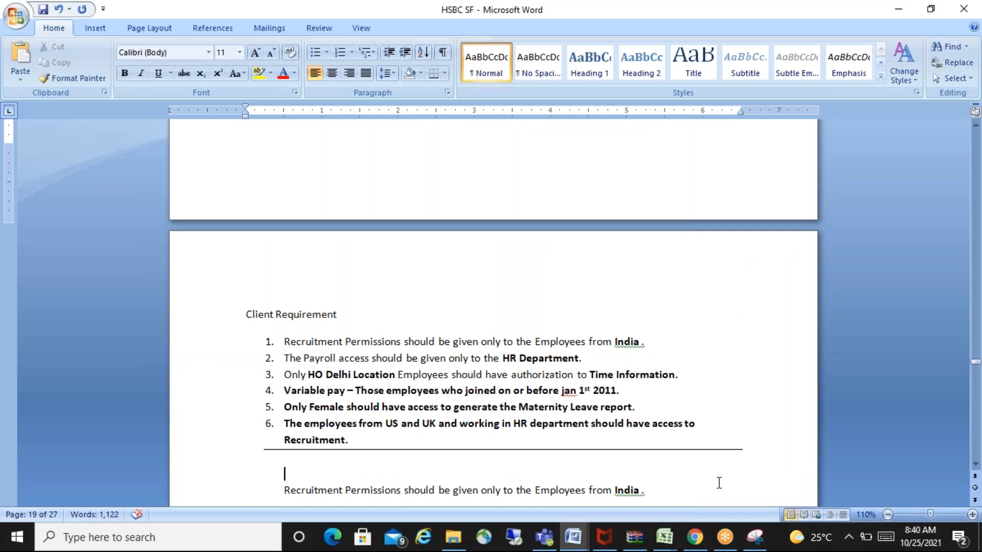
pyautogui.click(716, 480)
pyautogui.press('Down')
pyautogui.press('Down')
pyautogui.hotkey('ctrl', 'v')
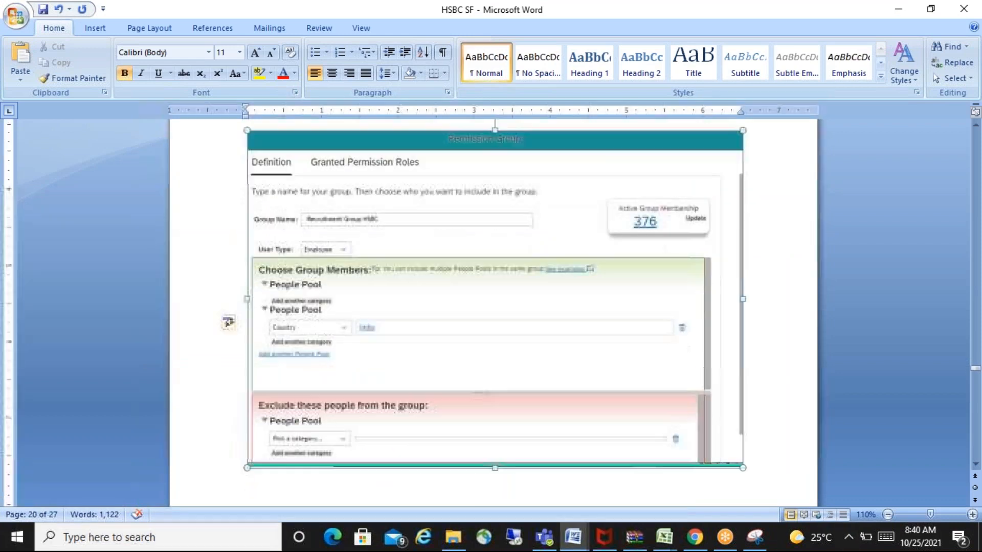
pyautogui.press('Up')
pyautogui.press('Up')
pyautogui.press('Up')
pyautogui.press('Up')
pyautogui.press('Up')
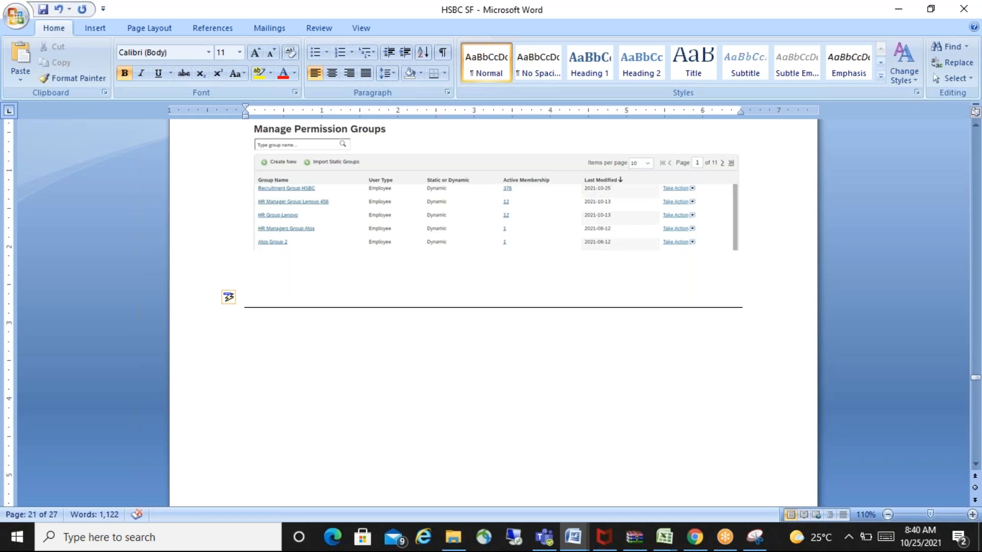
# - Write the request "Please remove access immediately to" followed by the employee's name below the separator line
pyautogui.write('Please remo')
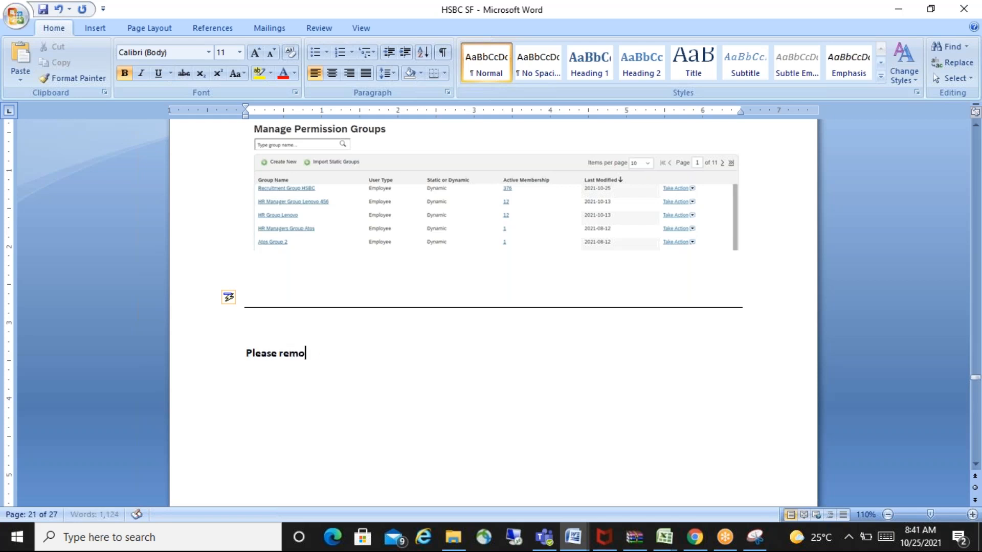
pyautogui.write('ve access immediat')
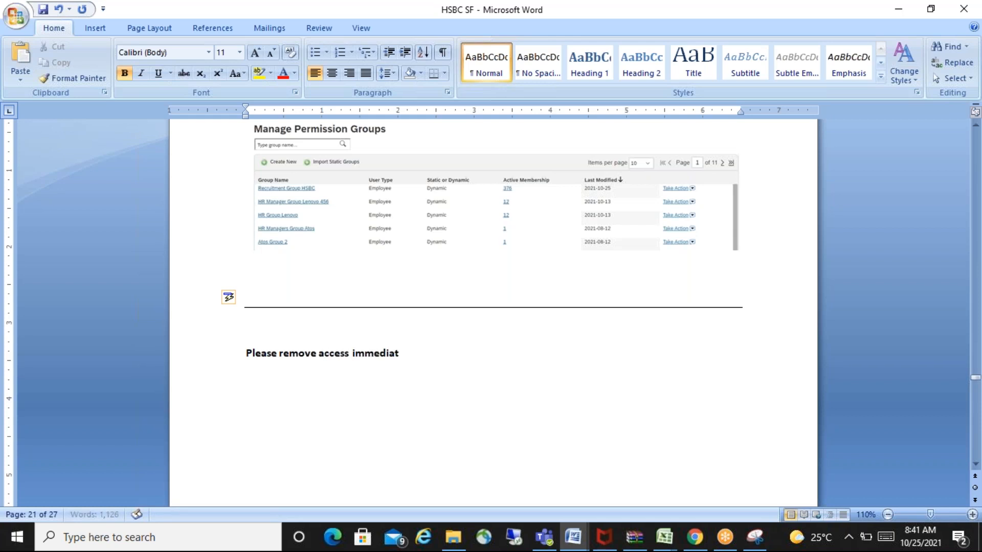
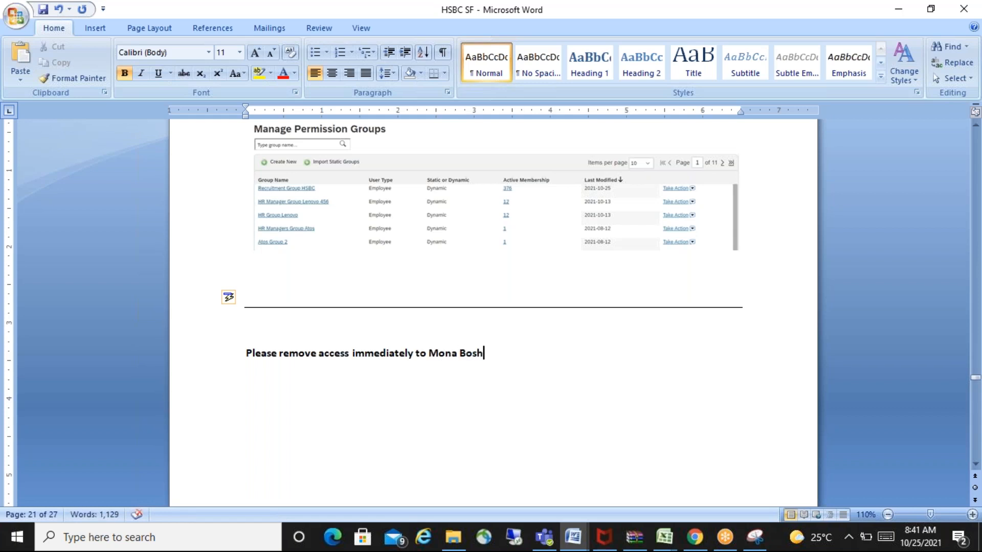
pyautogui.write('.')
# - End the access-removal request with a period and start a new line below it
pyautogui.press('Return')
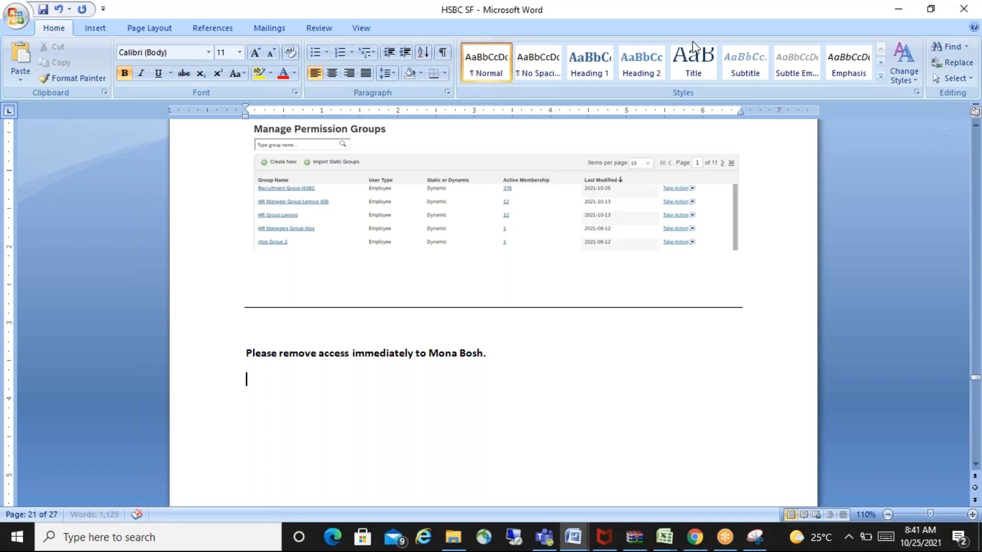
pyautogui.click(682, 19)
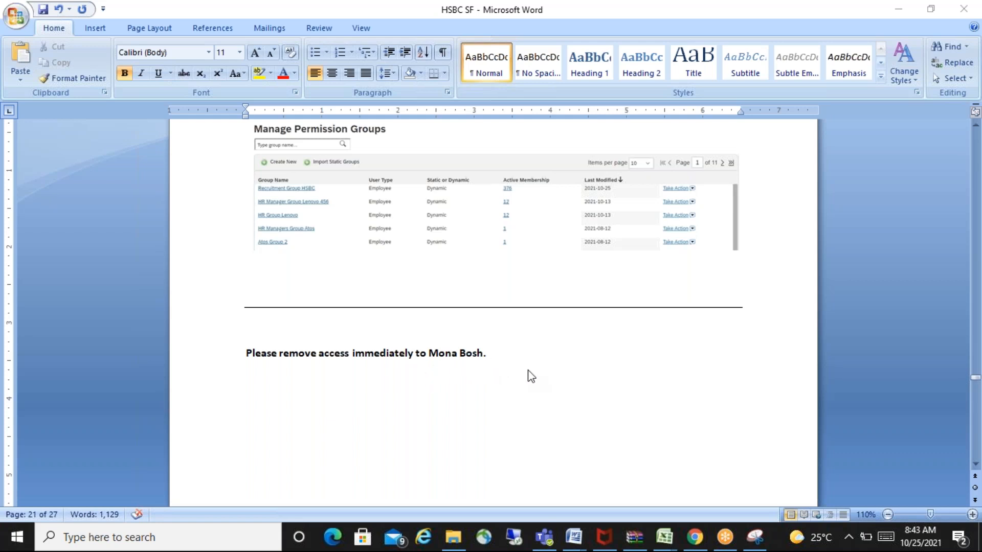
# - Switch to the Snipping Tool capture and underline Recruitment Group HSBC and its active membership number with the red pen
pyautogui.hotkey('alt', 'Tab')
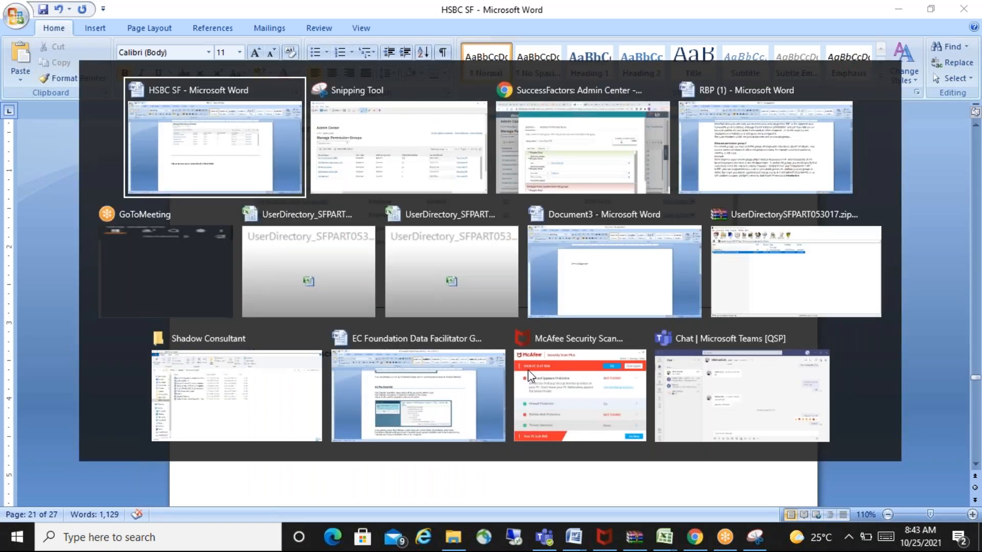
pyautogui.hotkey('alt', 'Tab')
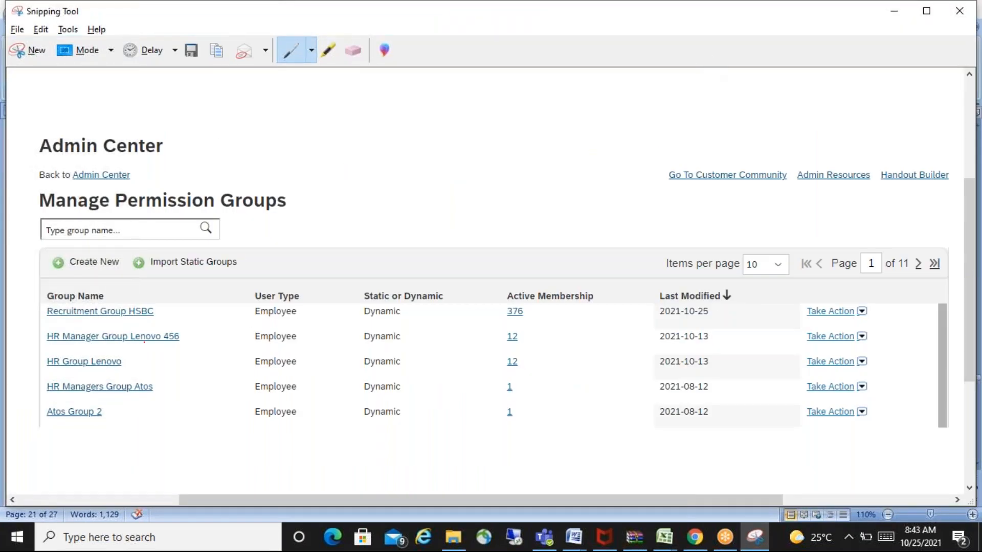
pyautogui.moveTo(45, 323); pyautogui.dragTo(167, 317)
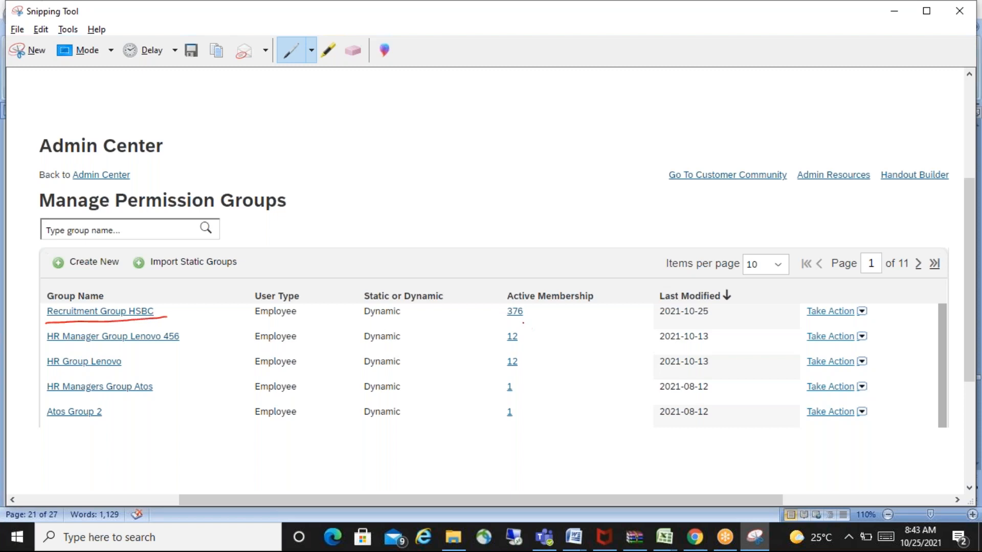
pyautogui.moveTo(508, 319); pyautogui.dragTo(534, 316)
pyautogui.click(728, 61)
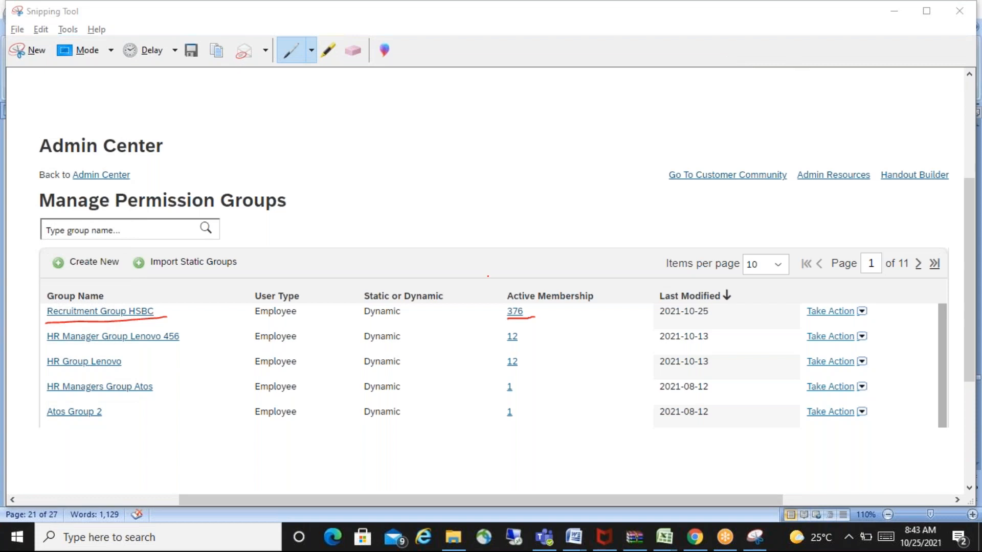
# - Switch to SuccessFactors in Chrome and cancel the open Payroll Group HSBC definition without saving
pyautogui.hotkey('alt', 'Tab')
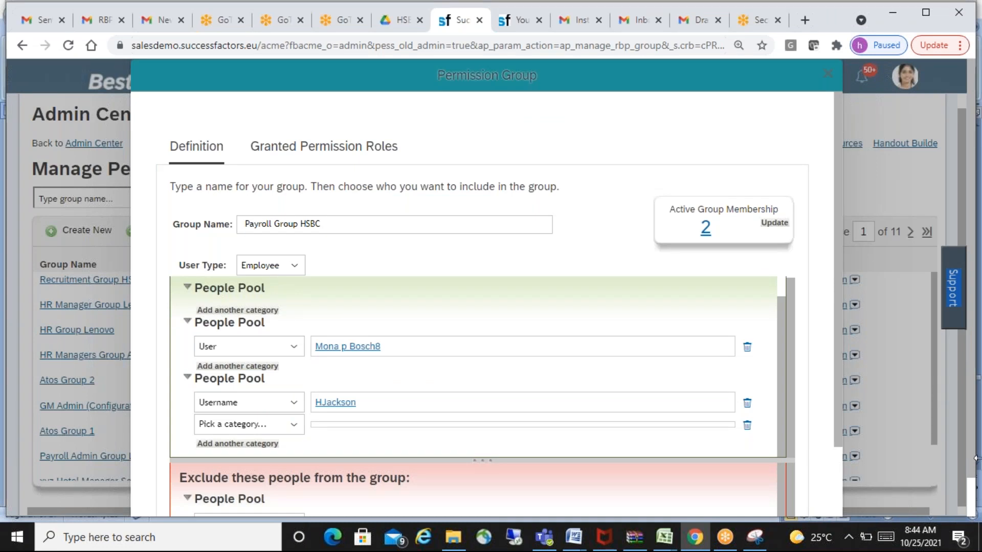
pyautogui.scroll(-2, 895, 481)
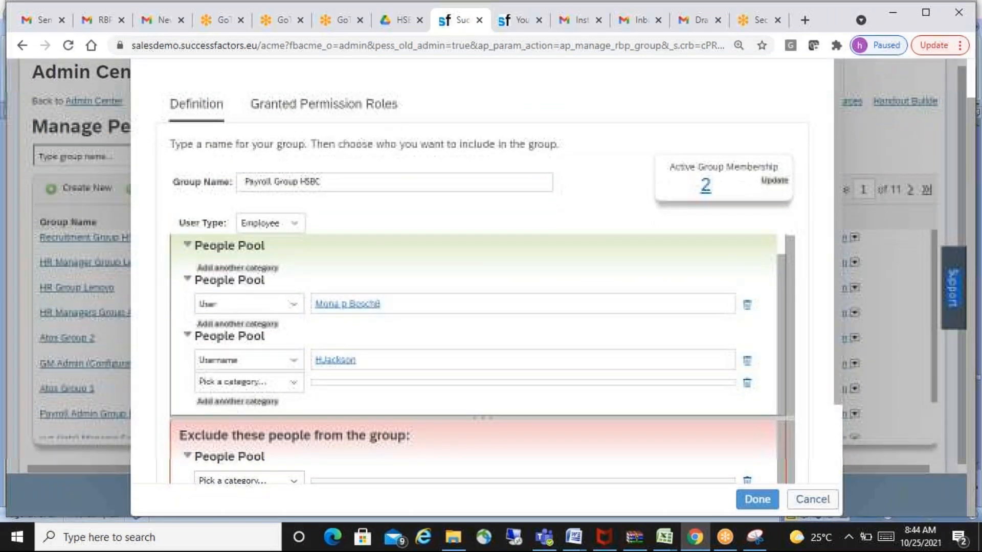
pyautogui.click(813, 500)
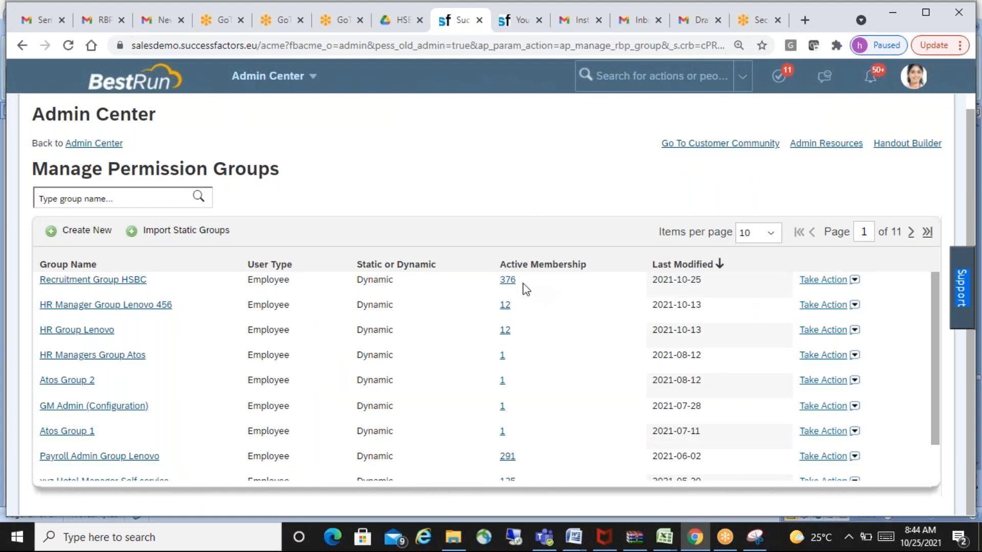
# - Examine the member list of Recruitment Group HSBC, highlighting the first listed employee, and close the list
pyautogui.click(507, 281)
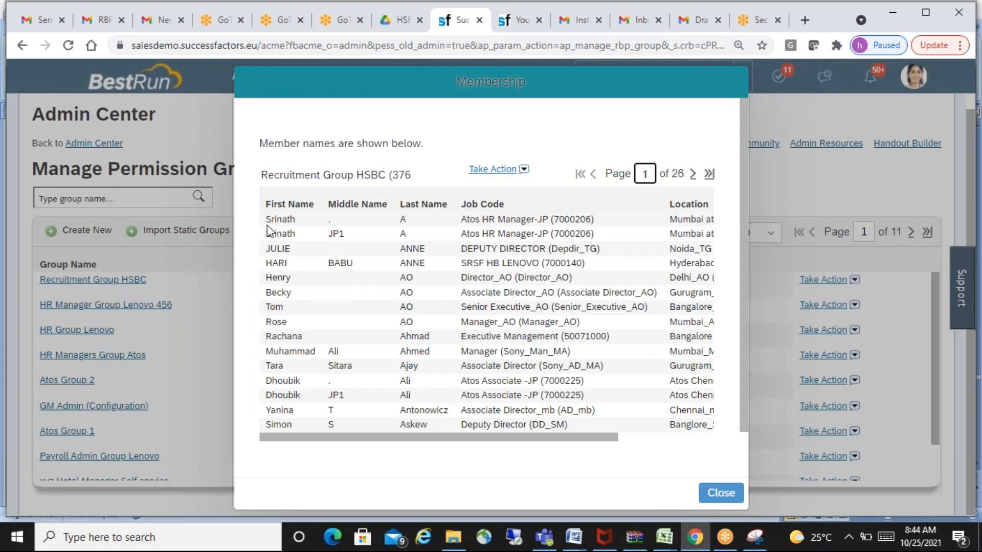
pyautogui.moveTo(265, 219); pyautogui.dragTo(295, 219)
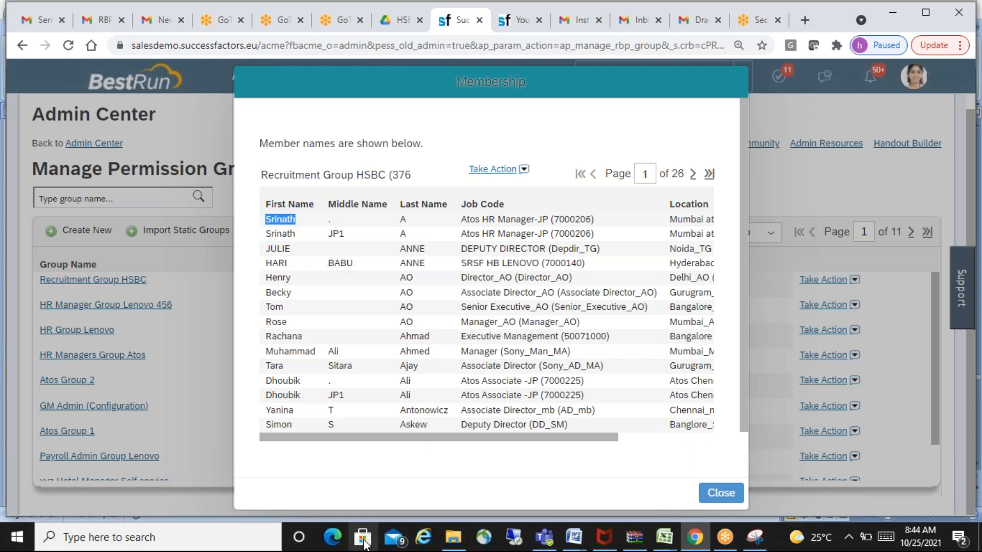
pyautogui.moveTo(386, 439); pyautogui.dragTo(364, 420)
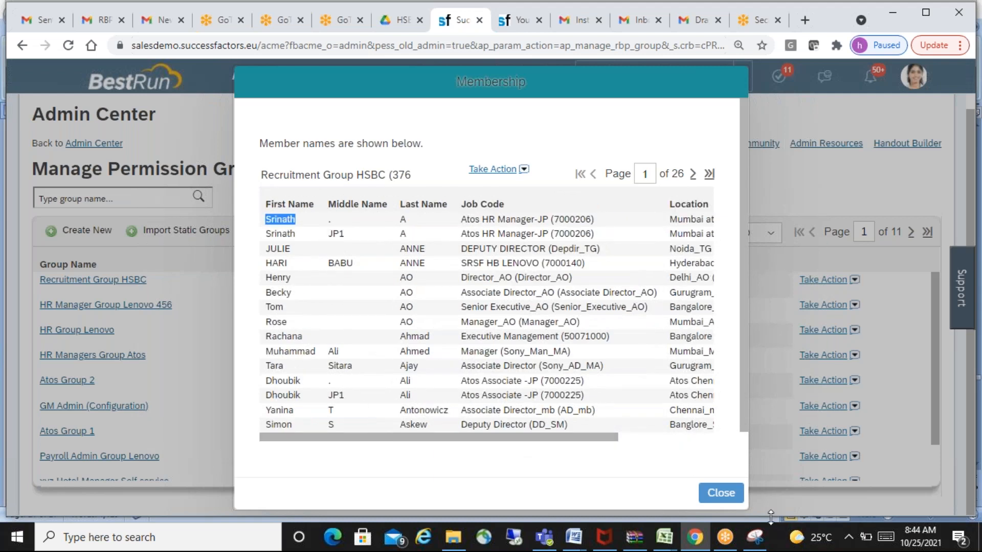
pyautogui.click(723, 493)
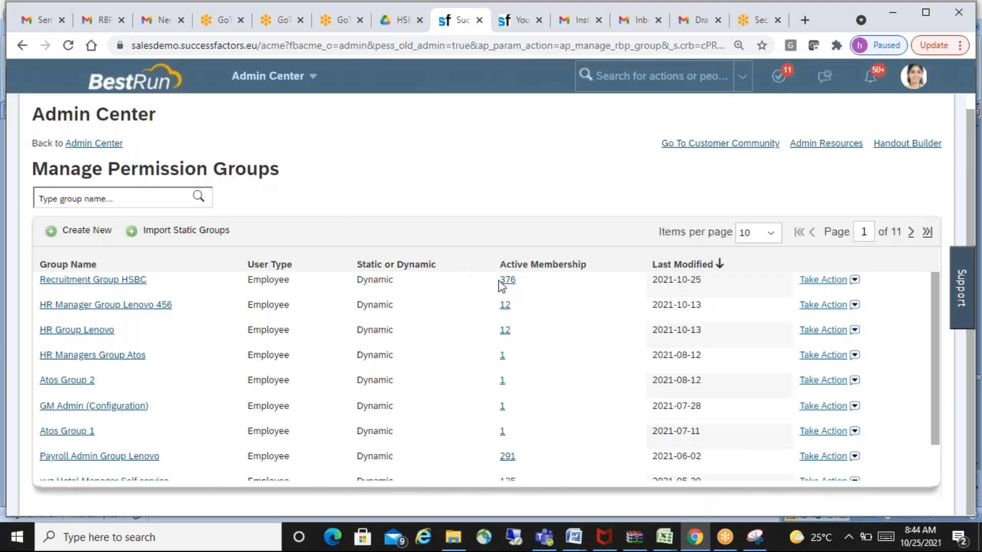
pyautogui.moveTo(499, 280); pyautogui.dragTo(519, 285)
# - Open the Recruitment Group HSBC definition and set the category of its exclusion people pool to User
pyautogui.click(91, 280)
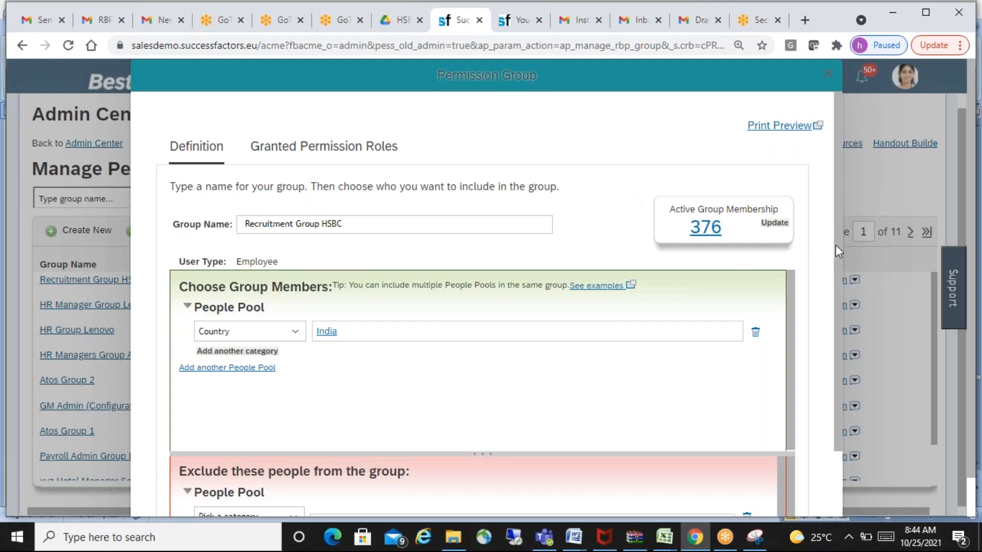
pyautogui.scroll(-2, 839, 239)
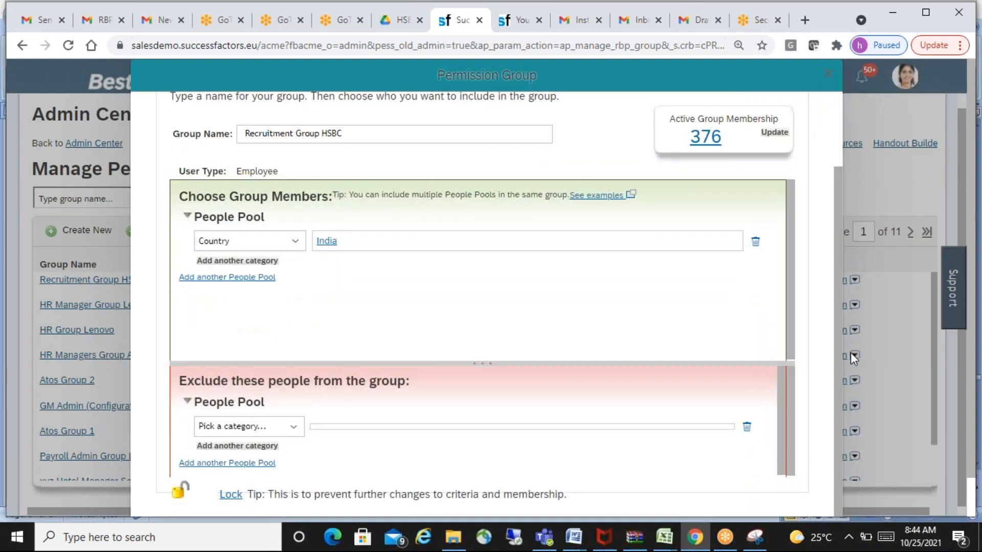
pyautogui.moveTo(180, 382); pyautogui.dragTo(419, 389)
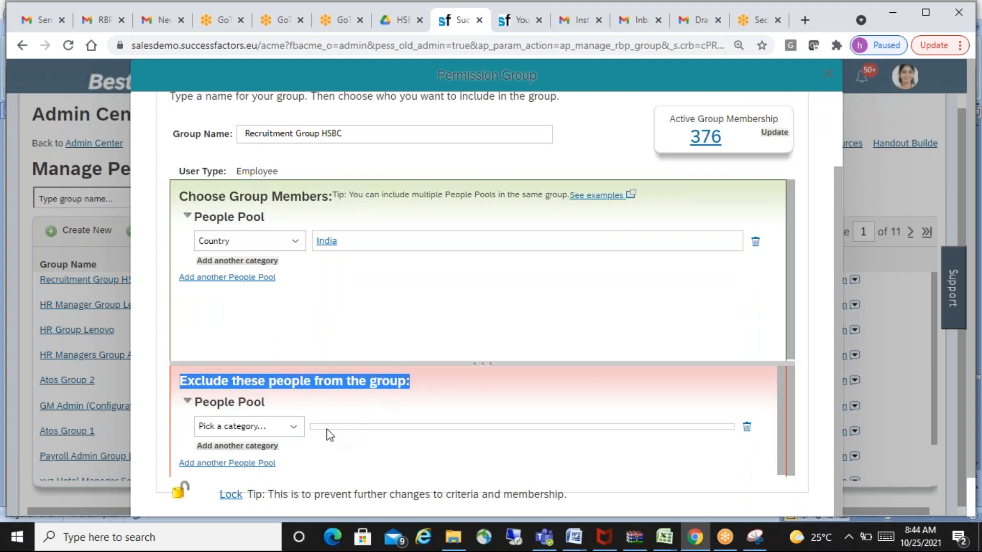
pyautogui.click(295, 429)
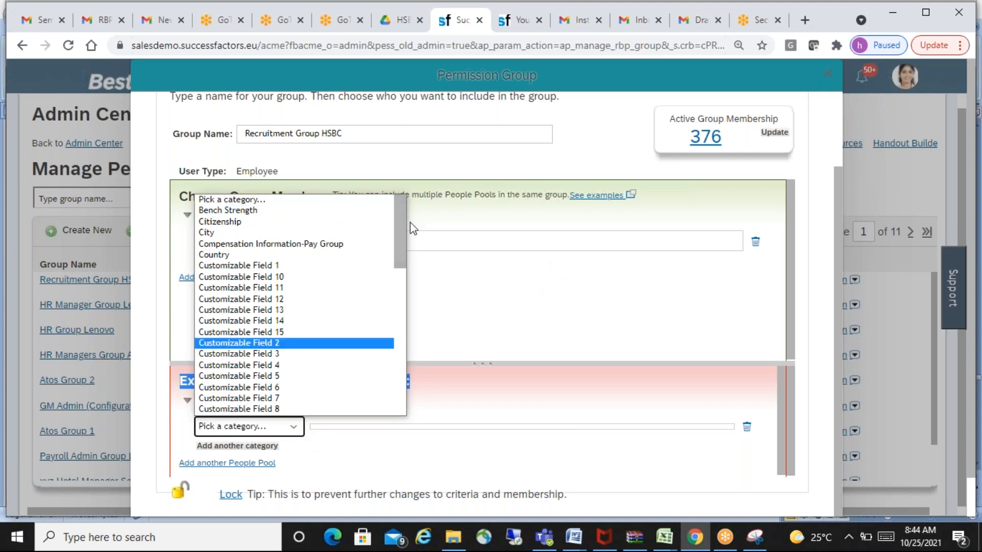
pyautogui.moveTo(398, 236); pyautogui.dragTo(408, 397)
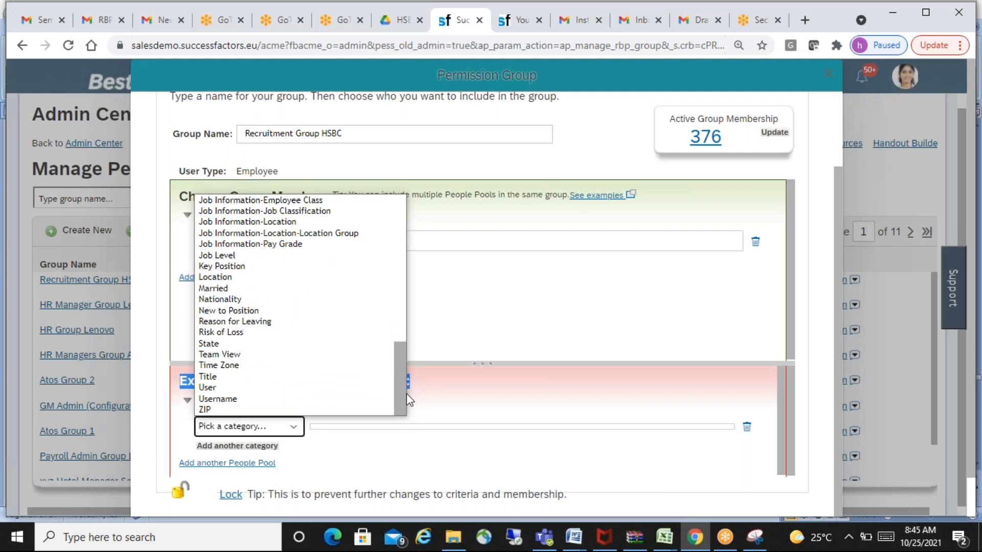
pyautogui.click(226, 389)
# - Set the first exclusion condition to User equal to the first employee matching the searched first name
pyautogui.click(457, 464)
pyautogui.click(457, 464)
pyautogui.write('sr')
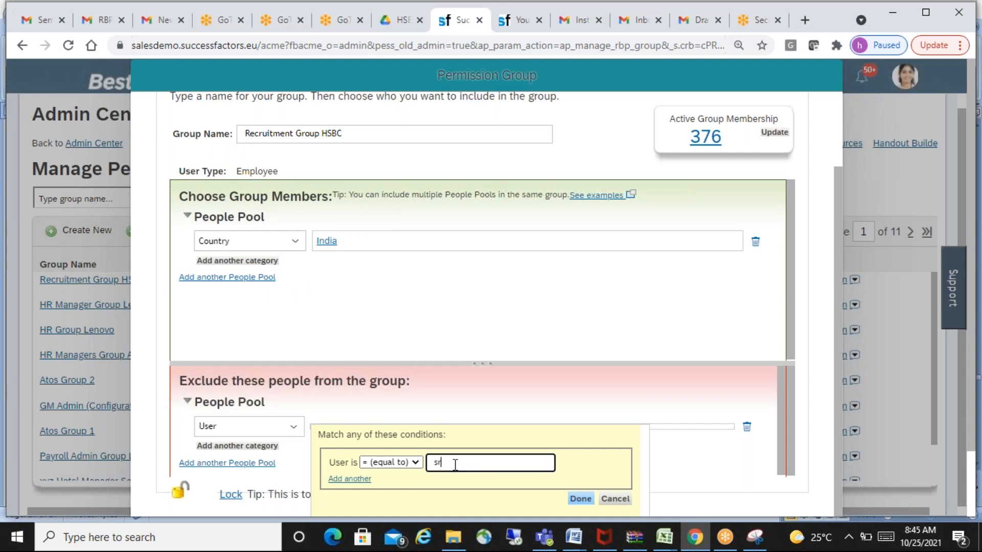
pyautogui.write('inath')
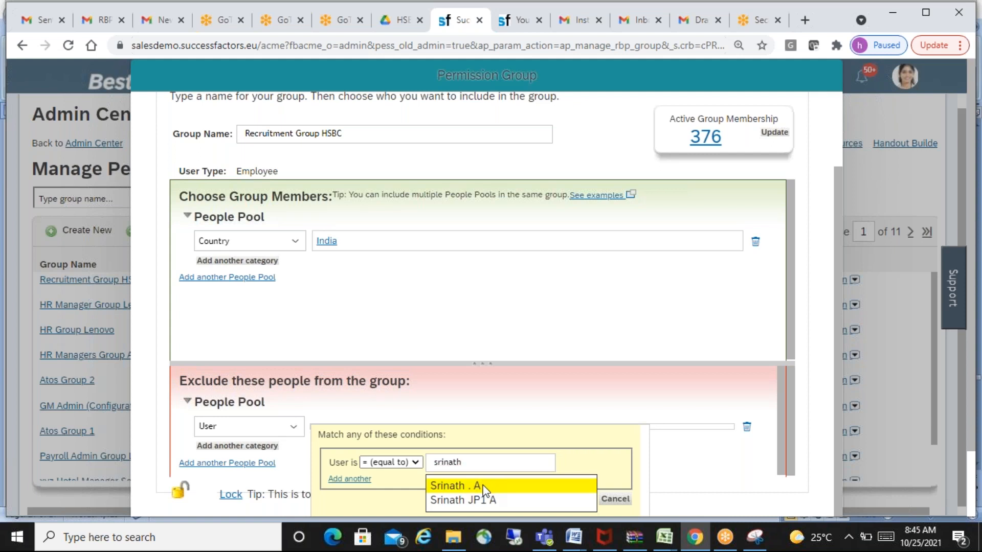
pyautogui.click(484, 487)
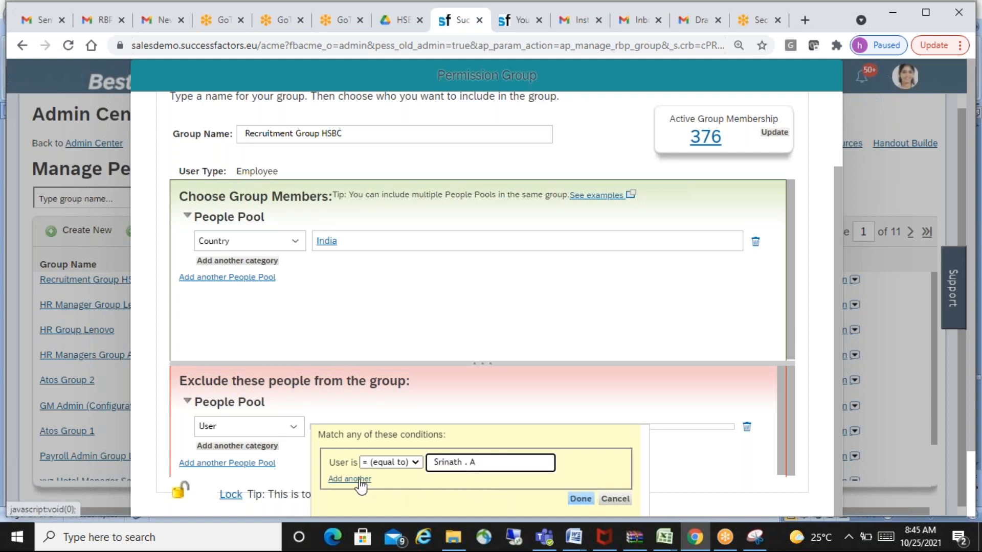
# - Add a second exclusion condition for the other employee with the same first name and apply both conditions
pyautogui.click(361, 481)
pyautogui.click(461, 485)
pyautogui.write('srinath')
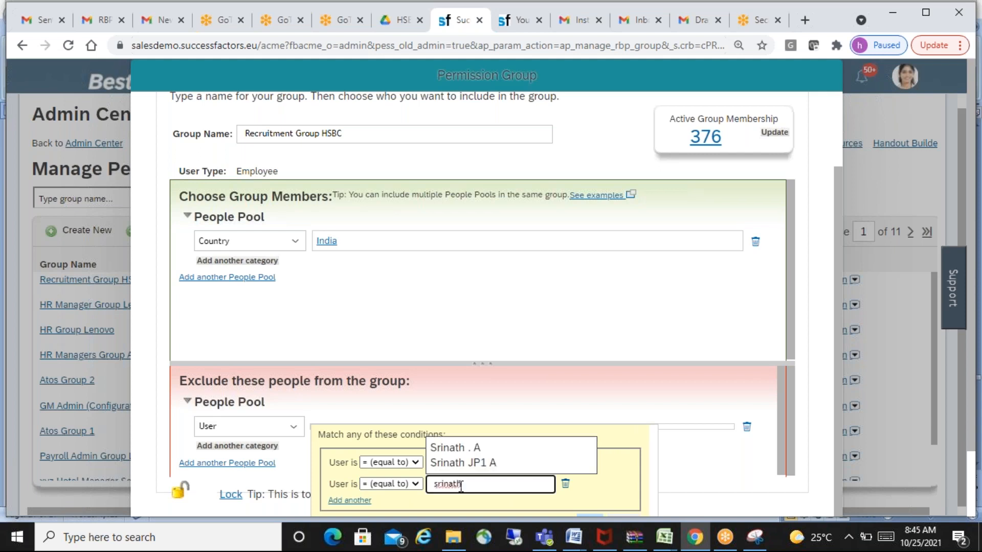
pyautogui.click(489, 463)
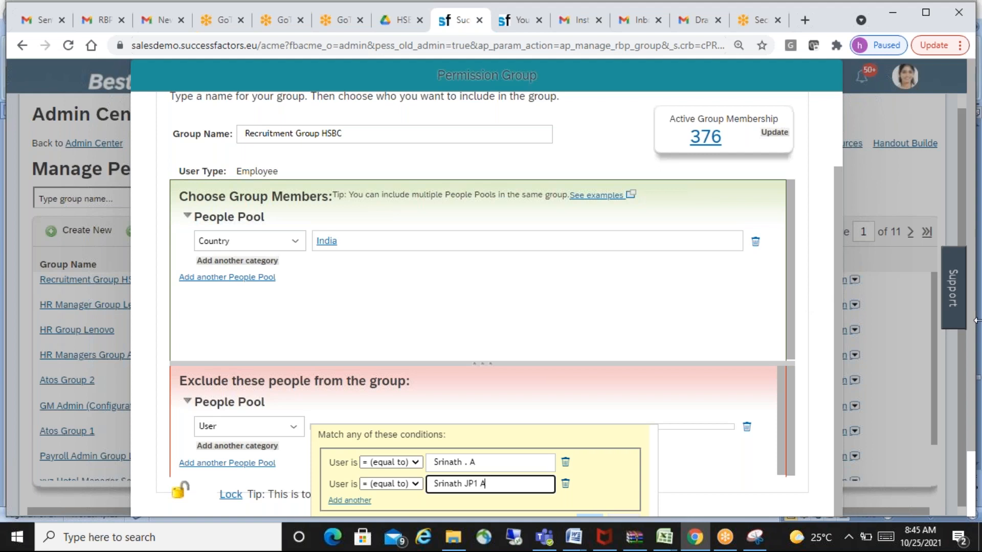
pyautogui.moveTo(974, 359); pyautogui.dragTo(977, 417)
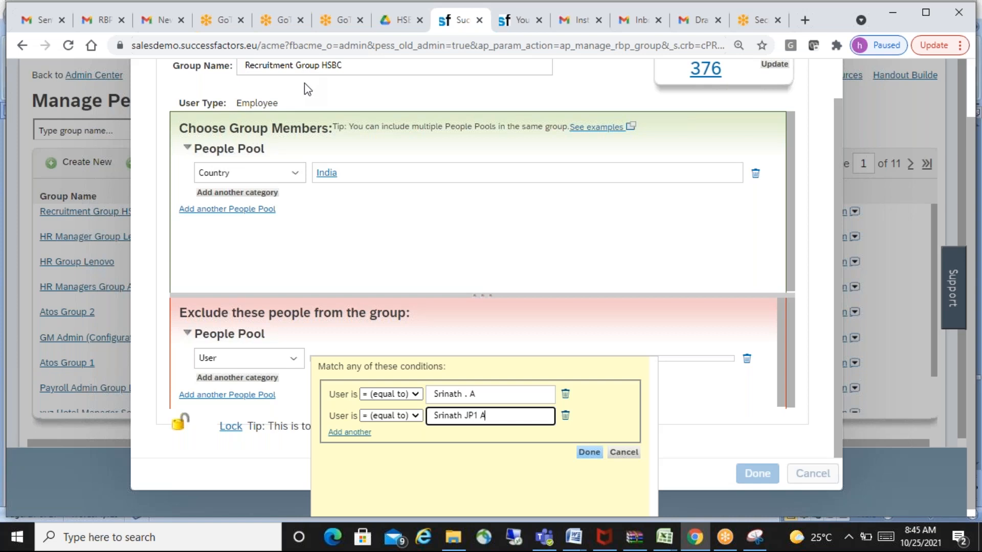
pyautogui.click(589, 452)
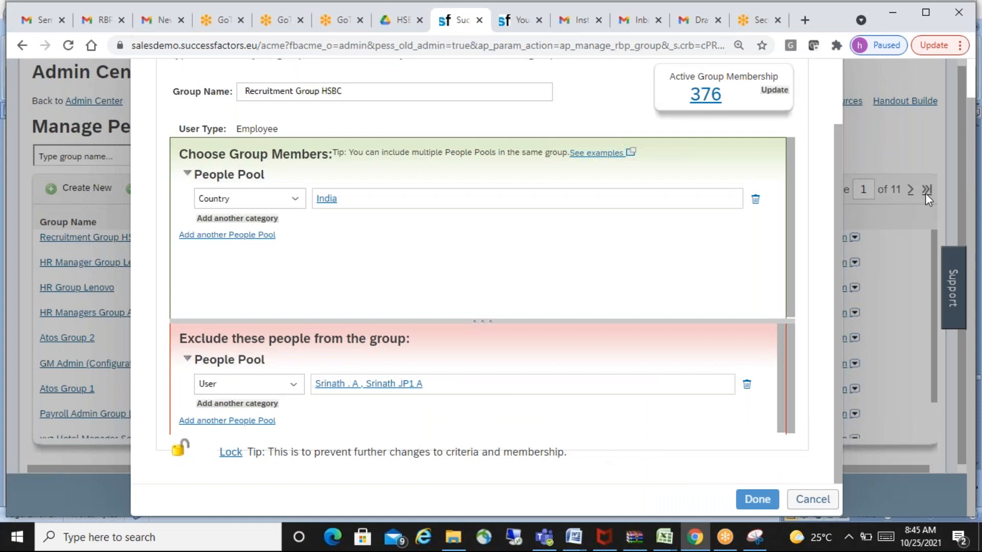
# - Update the active group membership, save Recruitment Group HSBC, and check its revised member list
pyautogui.click(776, 92)
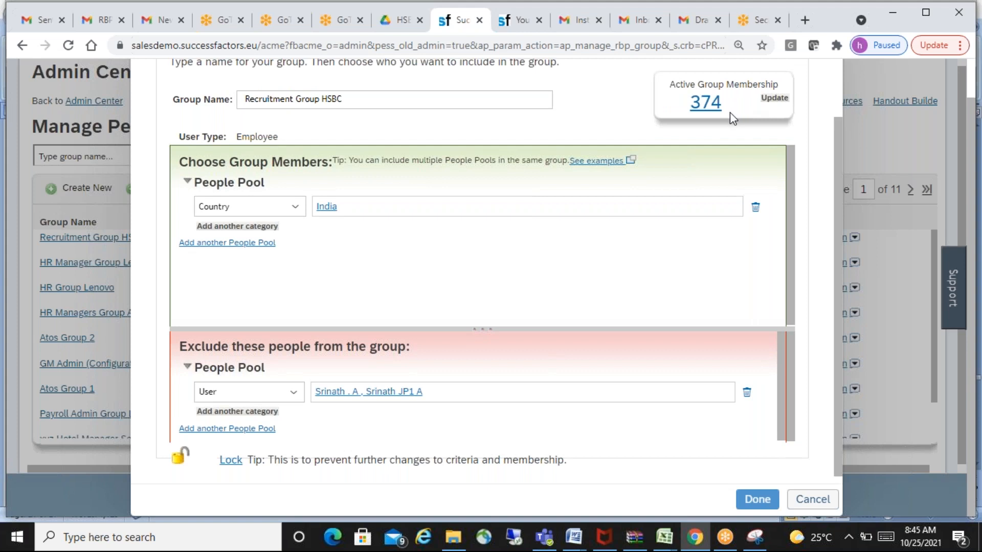
pyautogui.click(757, 501)
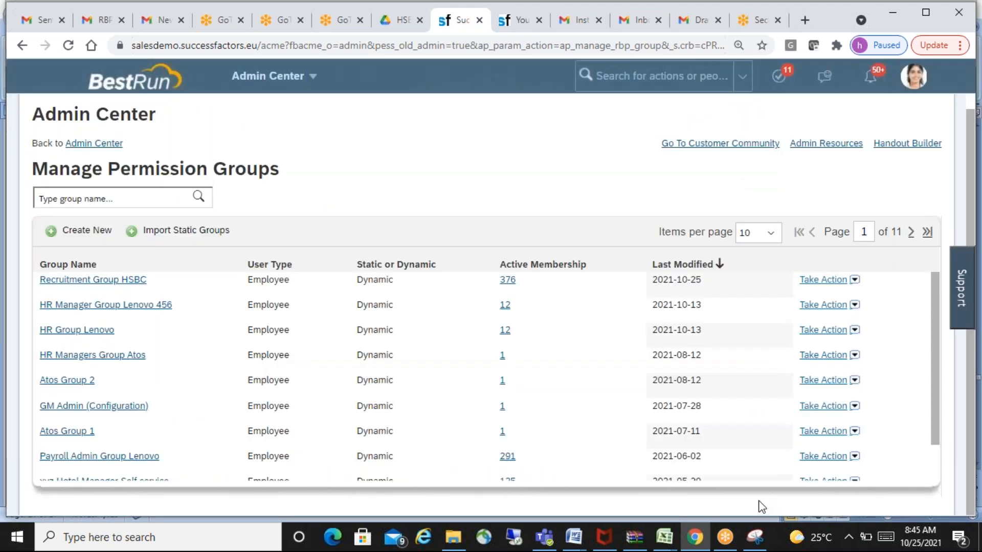
pyautogui.click(507, 281)
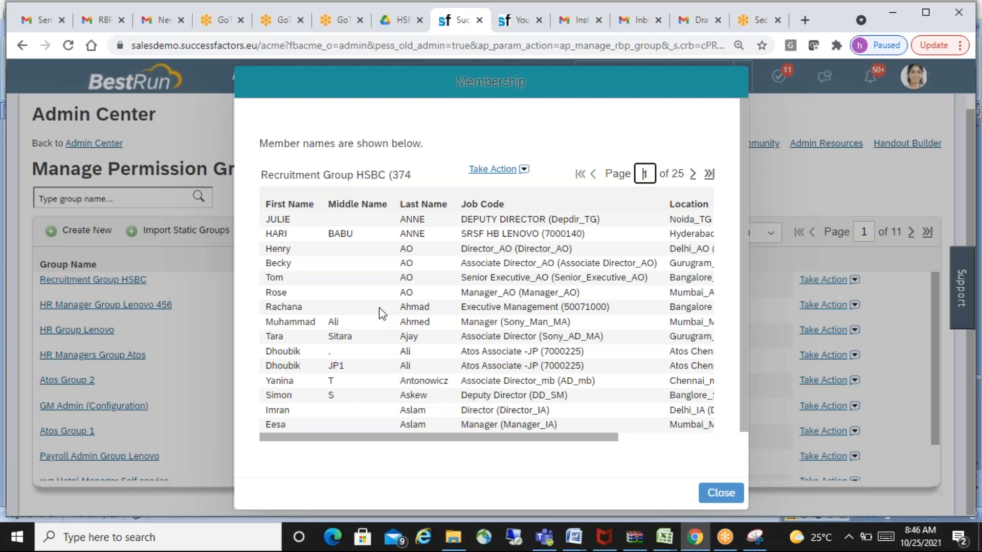
pyautogui.click(724, 495)
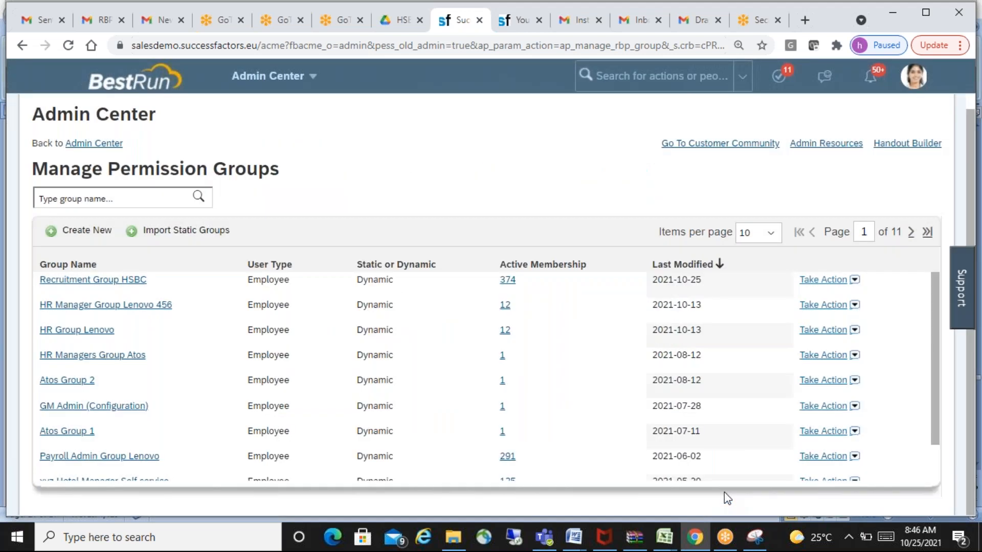
# - Search for the excluded employee by first name and view the quick card of the first match
pyautogui.hotkey('alt', 'Tab')
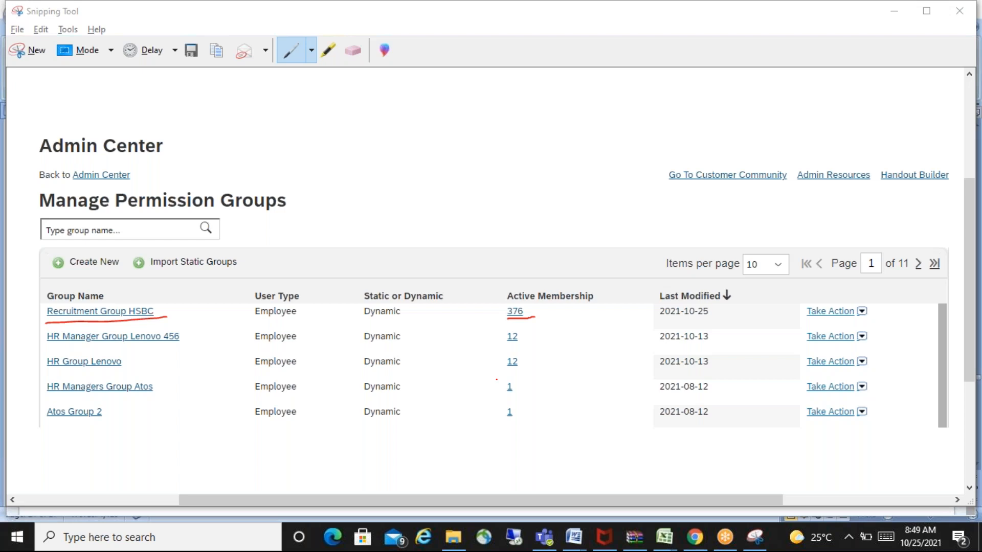
pyautogui.hotkey('alt', 'Tab')
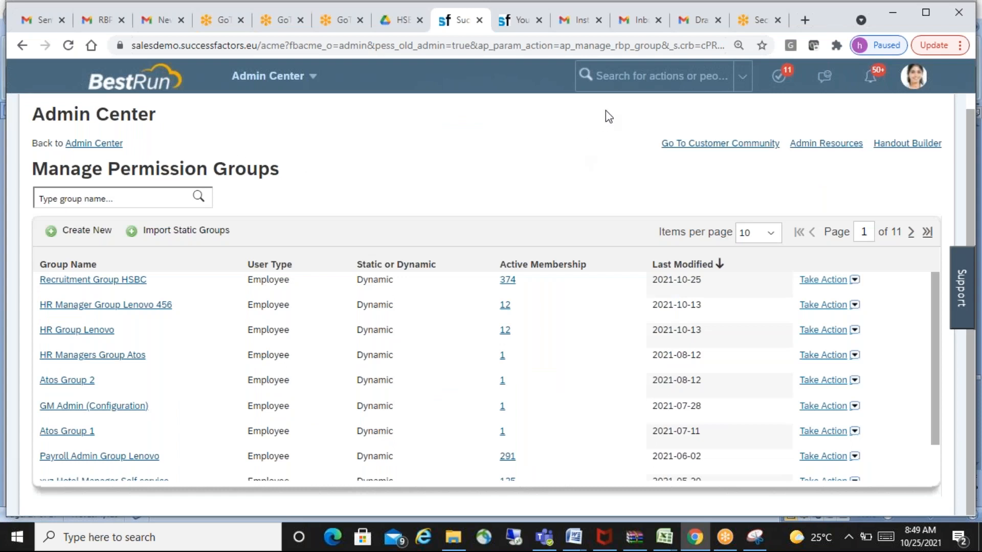
pyautogui.click(615, 79)
pyautogui.write('srinath')
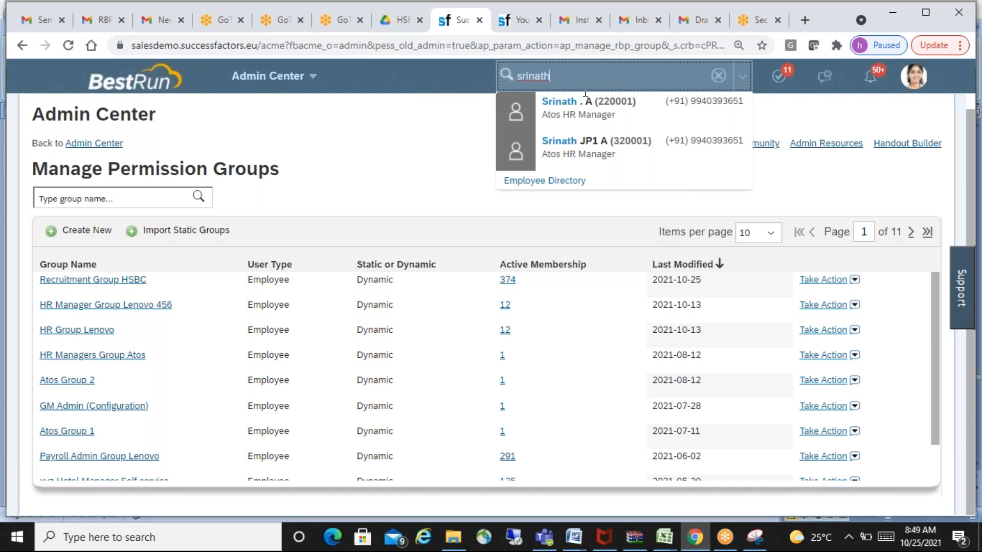
pyautogui.moveTo(603, 113)
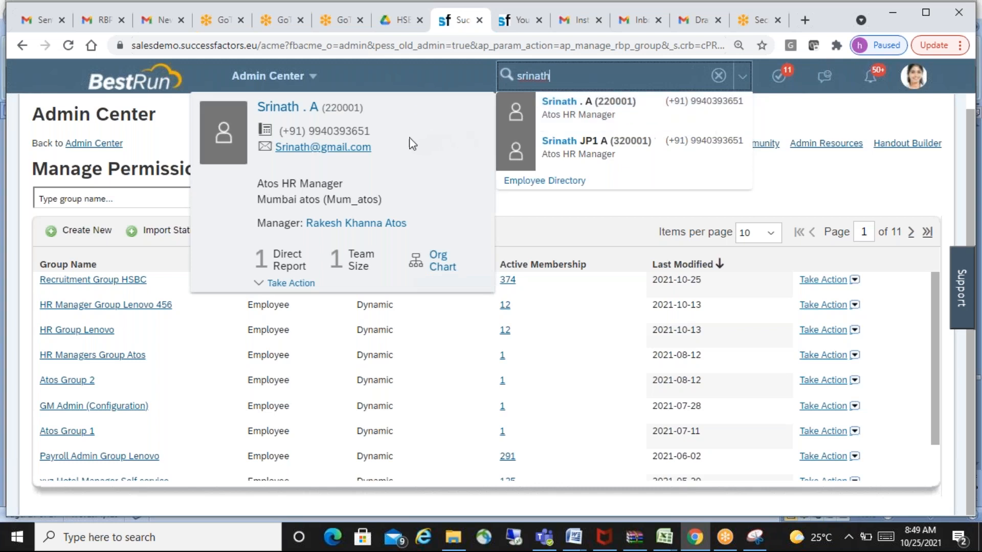
pyautogui.moveTo(552, 142)
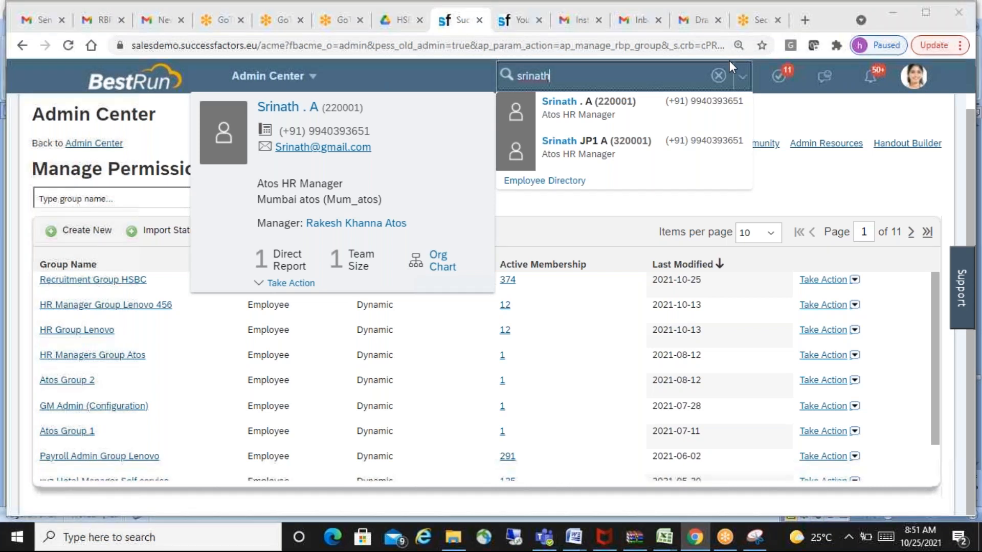
# - Switch to the Snipping Tool capture of the Manage Permission Groups list
pyautogui.hotkey('alt', 'Tab')
pyautogui.hotkey('alt', 'Tab')
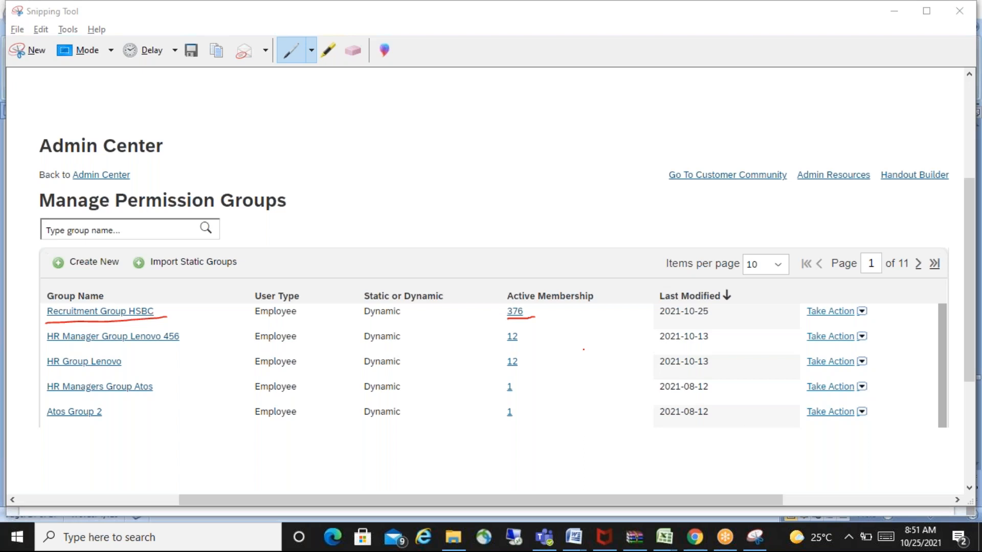
# - Switch to the HSBC SF Word document and add the line "Manage Permission Role." below the access removal request
pyautogui.hotkey('alt', 'Tab')
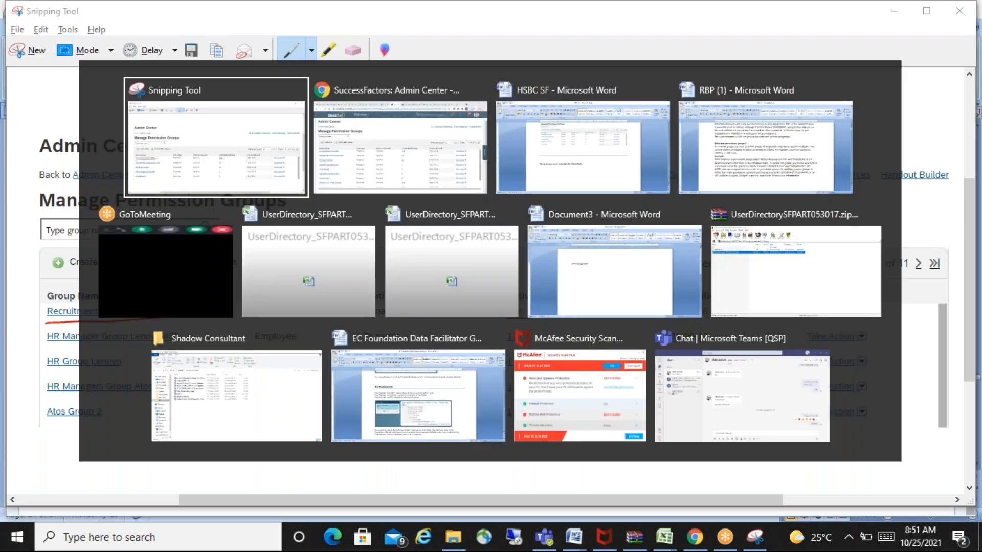
pyautogui.press('Tab')
pyautogui.press('Tab')
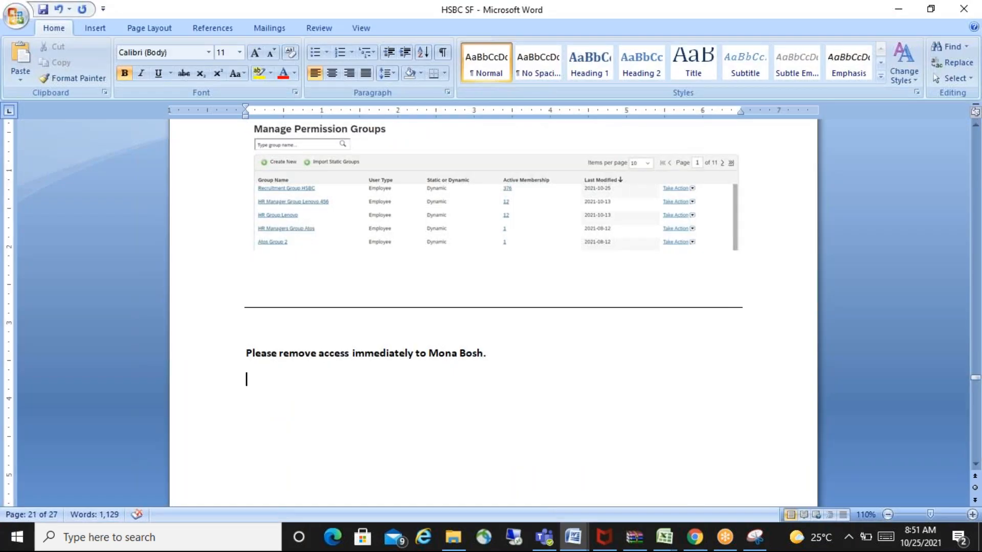
pyautogui.press('Return')
pyautogui.write('Manage Permission Role')
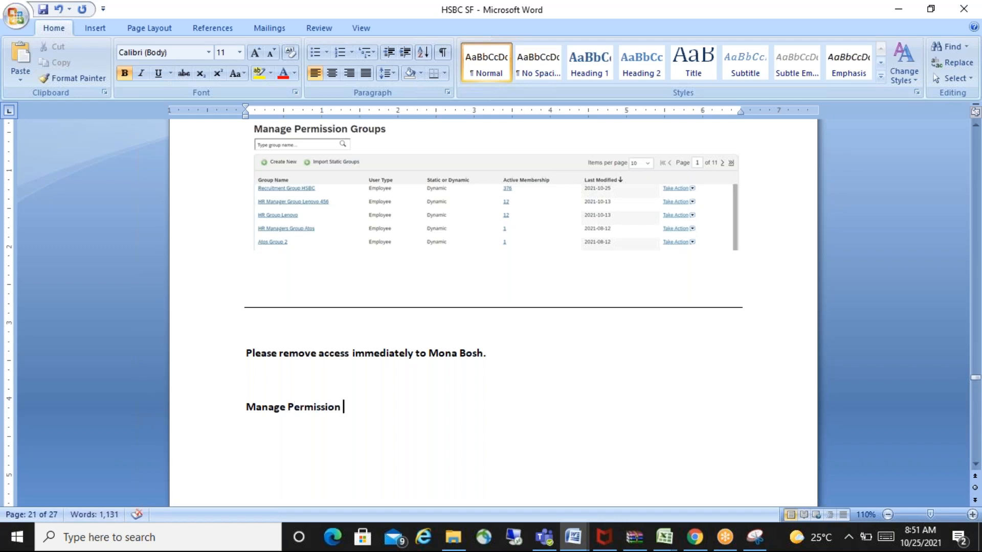
pyautogui.write('.')
pyautogui.press('Return')
pyautogui.press('Return')
pyautogui.press('Return')
pyautogui.press('Return')
pyautogui.press('BackSpace')
pyautogui.press('BackSpace')
pyautogui.press('BackSpace')
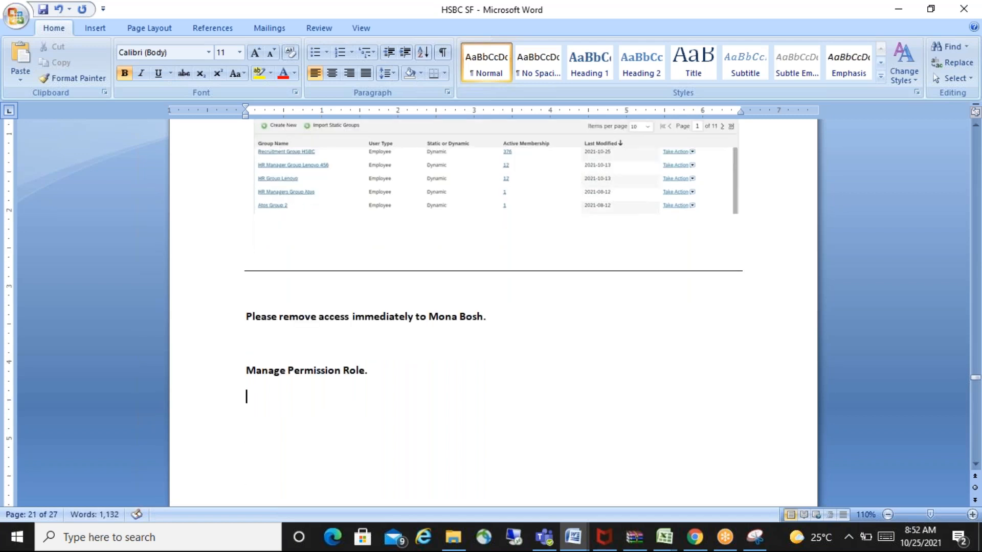
# - Add the lines "Recruitment :" and "Payroll :" below the Manage Permission Role line
pyautogui.write('Recruitment :')
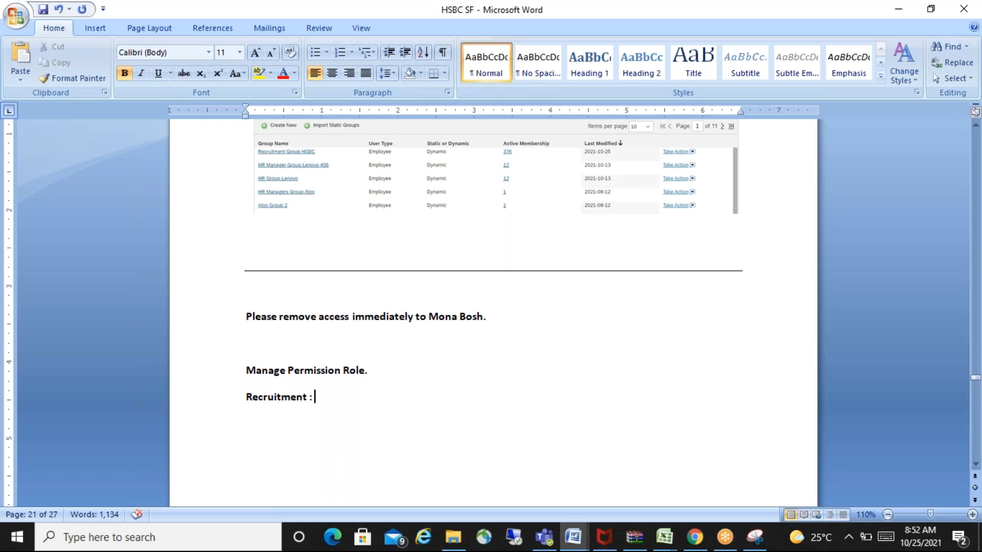
pyautogui.press('Return')
pyautogui.write('Pay')
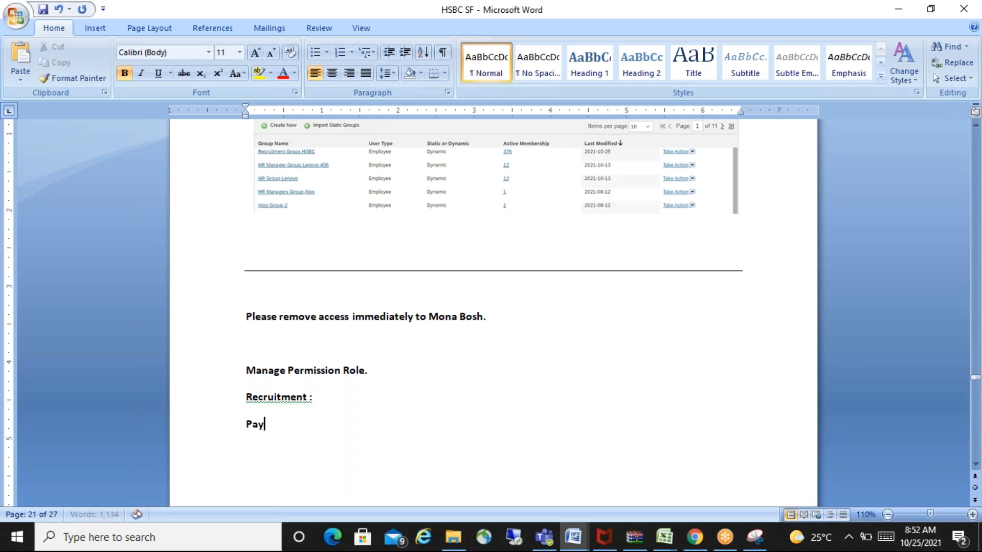
pyautogui.write('roll :')
pyautogui.press('Return')
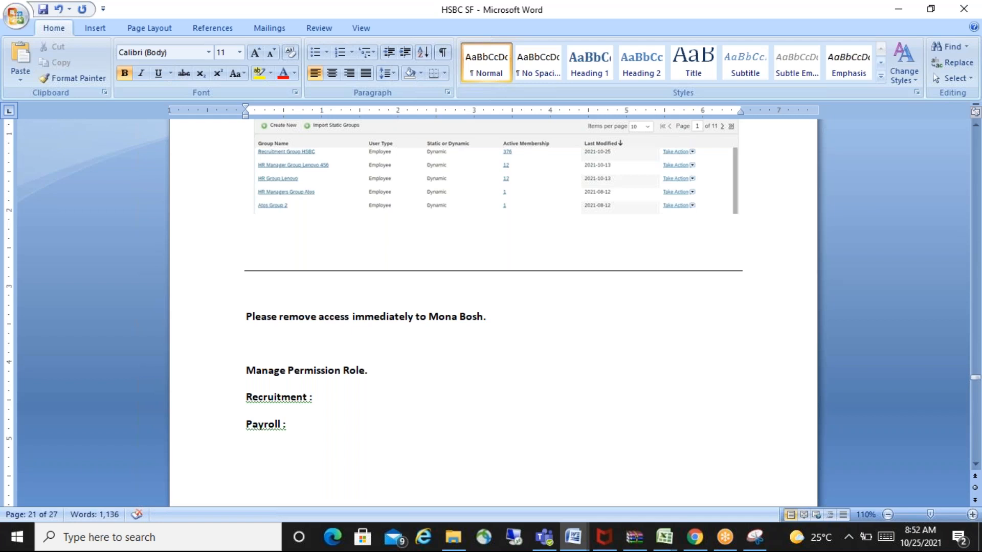
# - Switch to Chrome, duplicate the Manage Permission Groups tab, and go back to the Admin Center in the copy
pyautogui.hotkey('alt', 'Tab')
pyautogui.press('Tab')
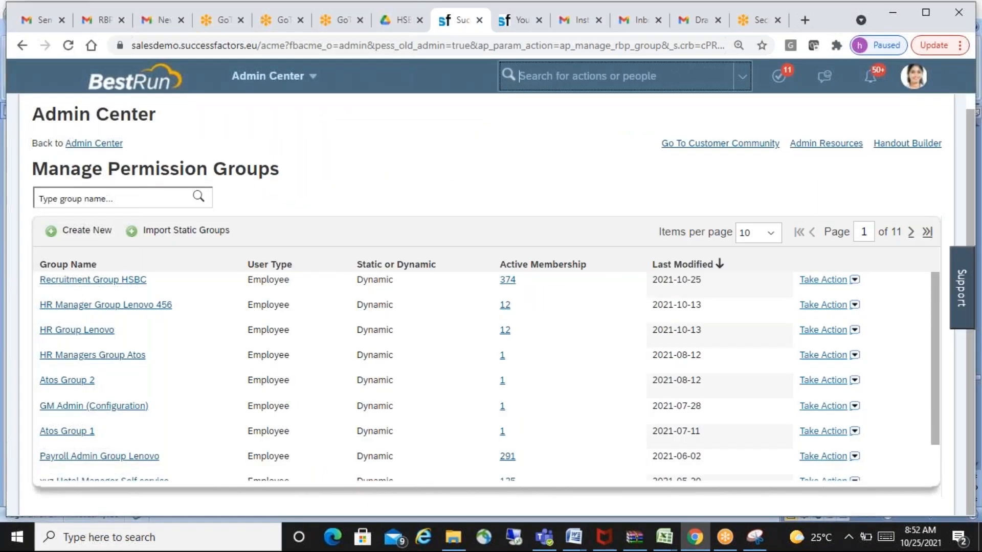
pyautogui.rightClick(465, 25)
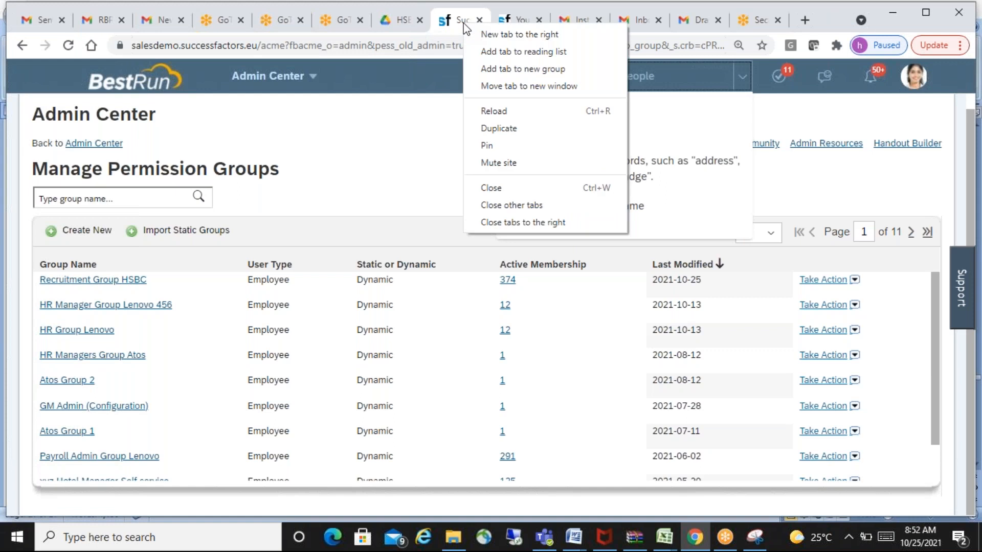
pyautogui.click(527, 131)
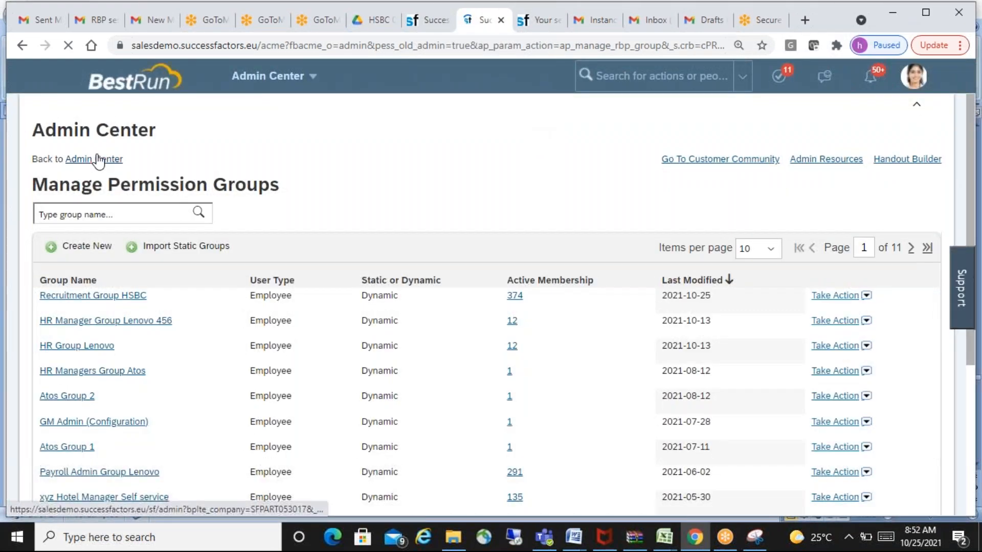
pyautogui.click(98, 161)
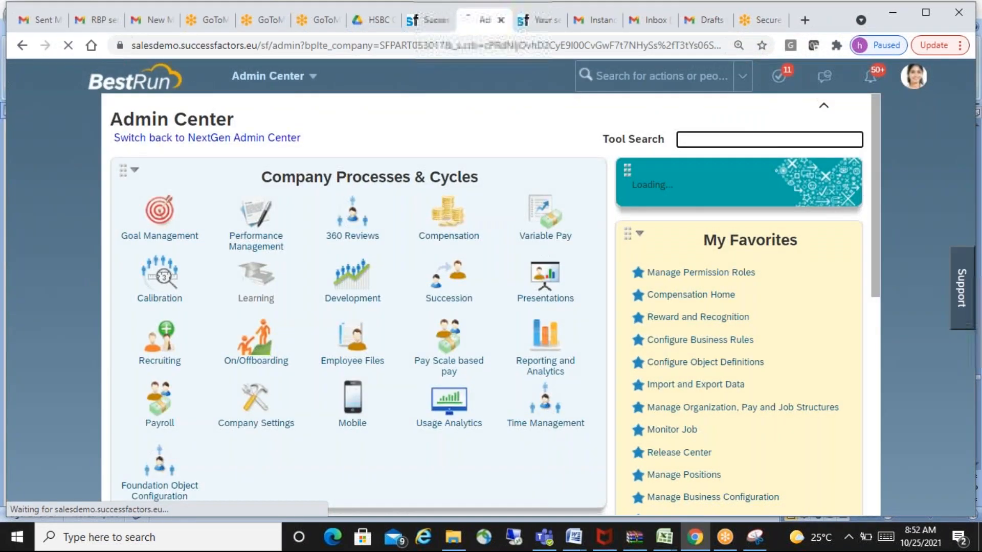
# - Open Manage Data from the Employee Files tools and bring up a blank Legal Entity form
pyautogui.click(349, 350)
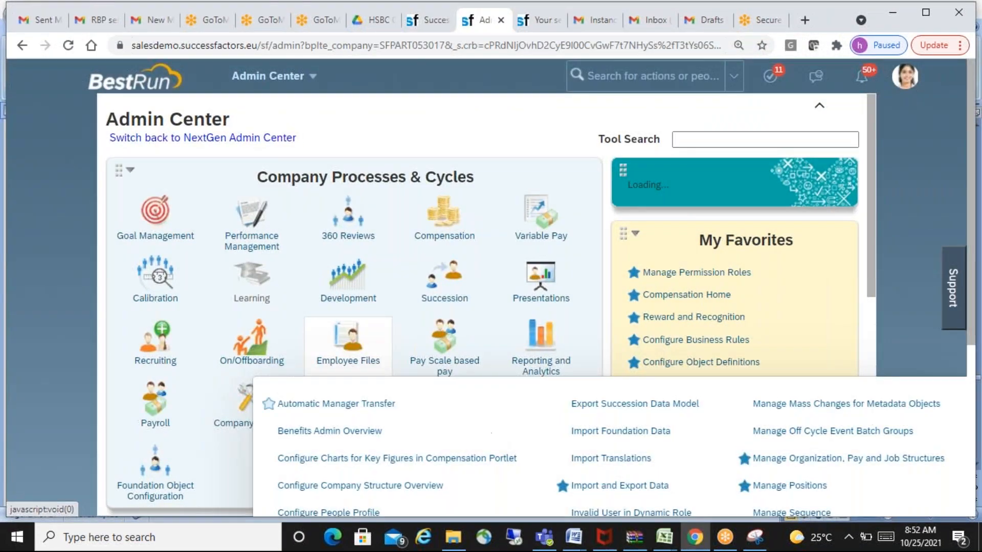
pyautogui.scroll(-5, 587, 438)
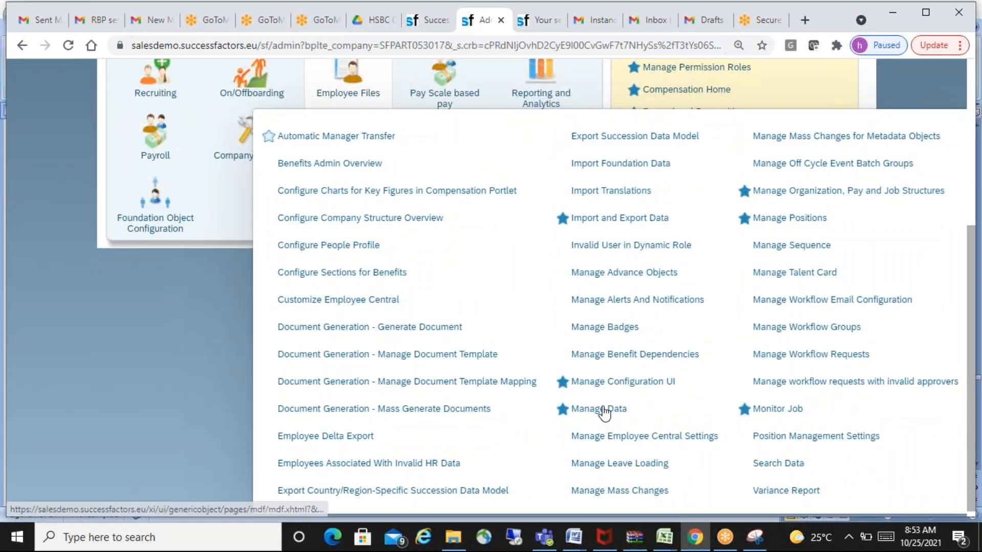
pyautogui.click(603, 410)
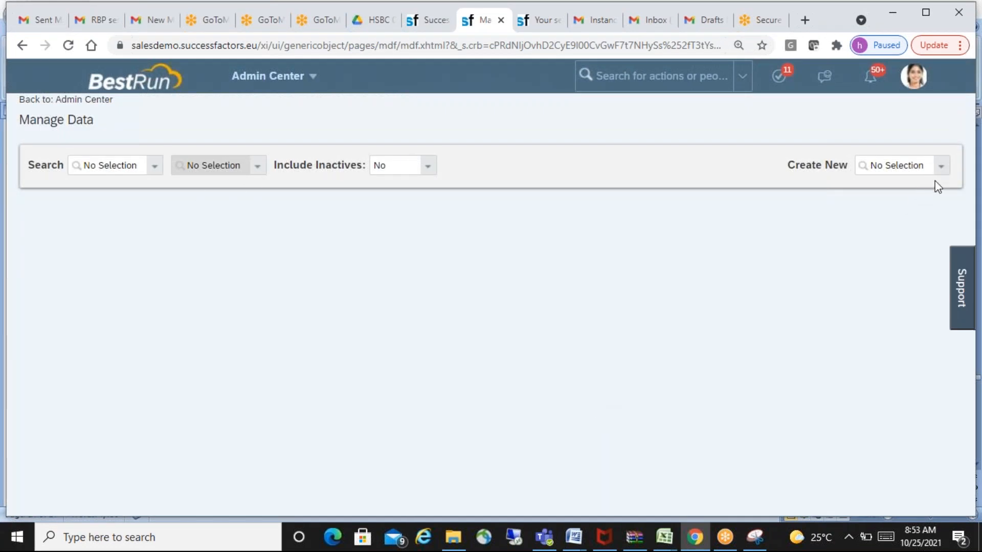
pyautogui.click(896, 166)
pyautogui.write('legal')
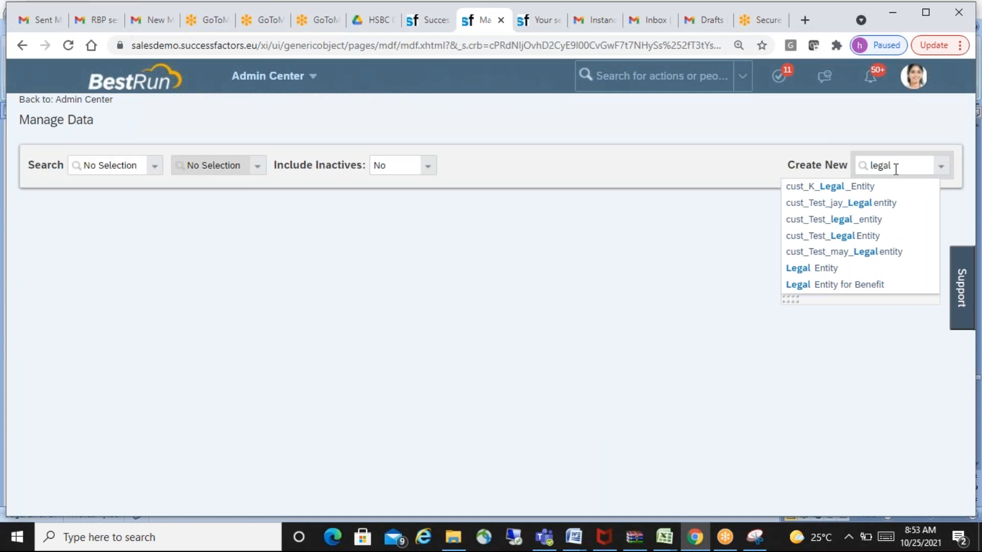
pyautogui.click(828, 268)
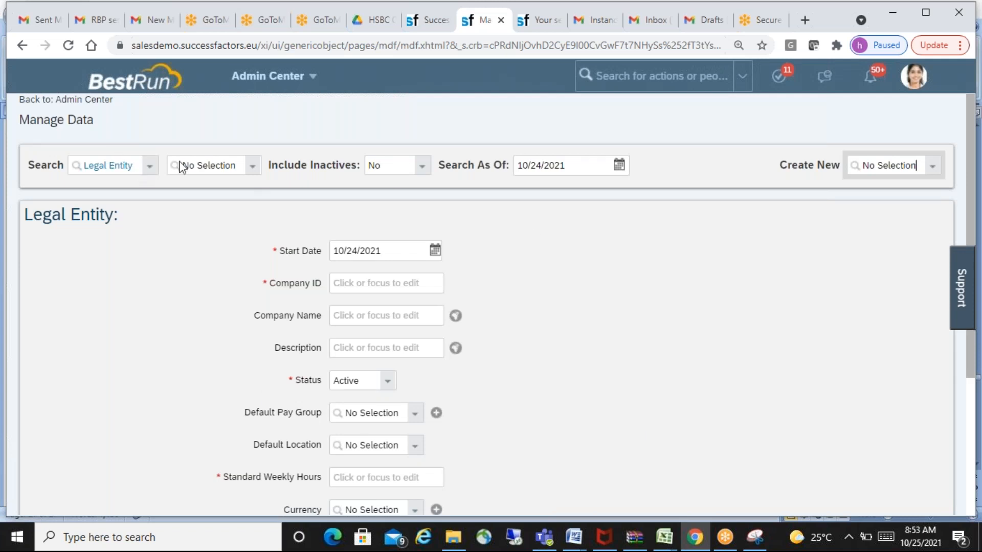
# - Search the Business Unit records for hsbc and enlarge the suggestion list to examine the matching entries
pyautogui.click(106, 166)
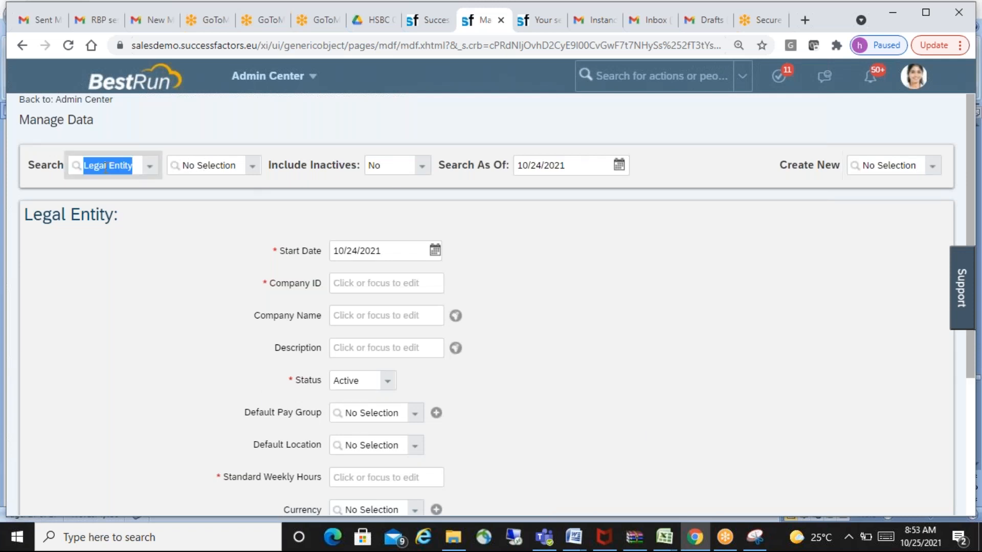
pyautogui.write('busi')
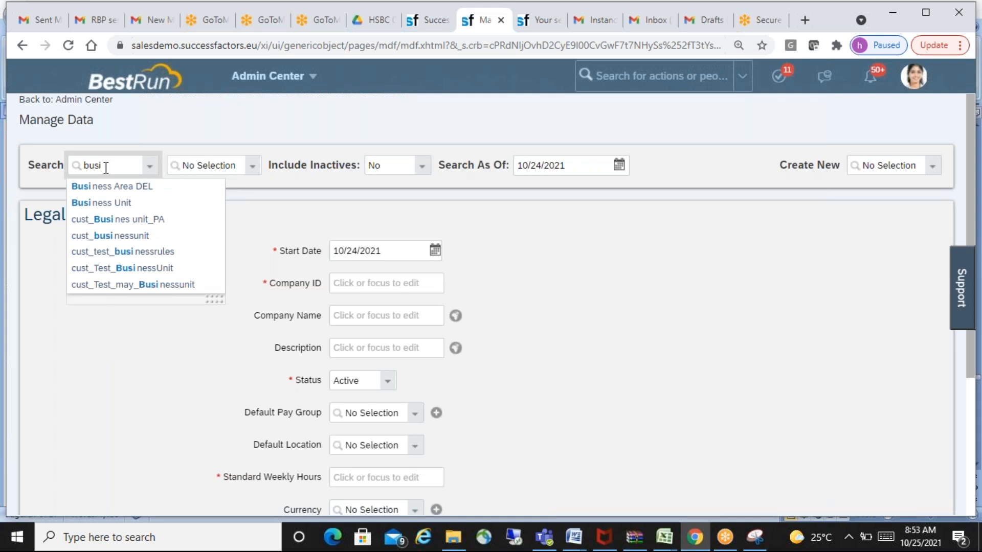
pyautogui.click(128, 203)
pyautogui.click(223, 169)
pyautogui.write('hs')
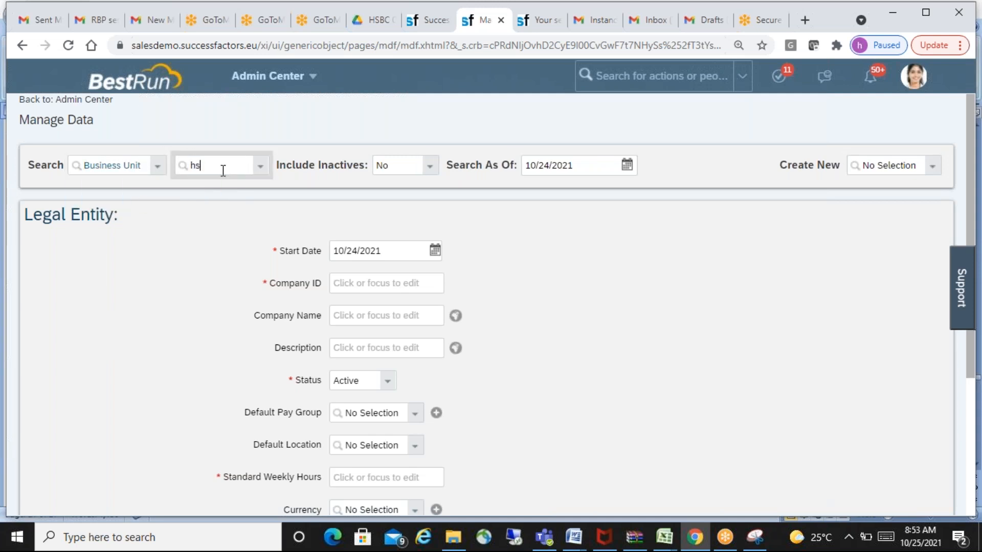
pyautogui.write('bc')
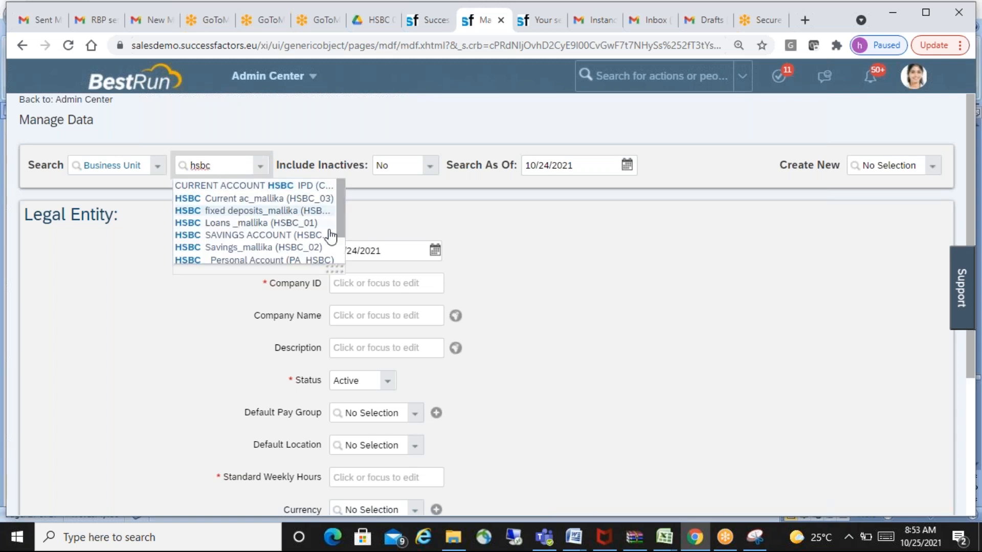
pyautogui.moveTo(339, 270); pyautogui.dragTo(495, 335)
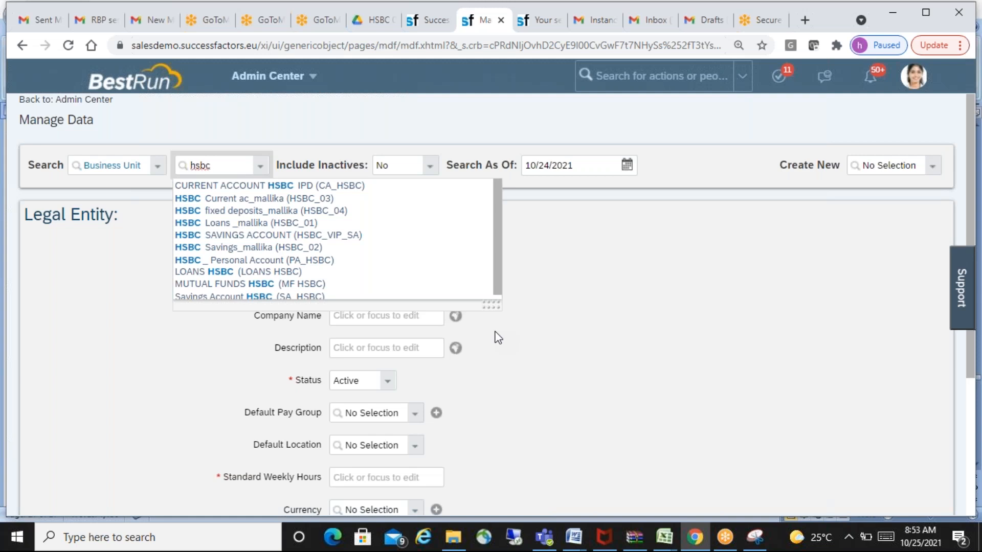
pyautogui.click(22, 125)
pyautogui.moveTo(22, 125); pyautogui.dragTo(94, 125)
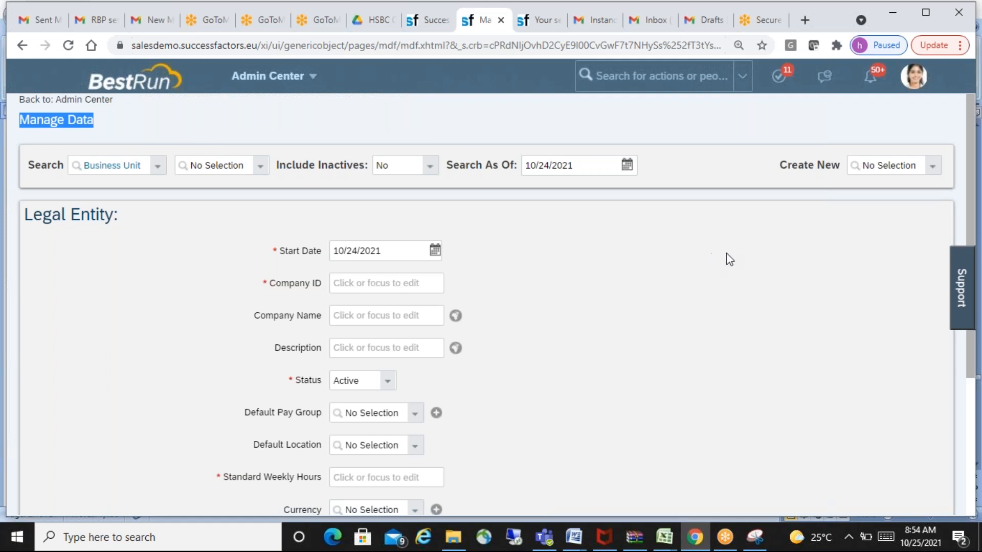
pyautogui.click(917, 88)
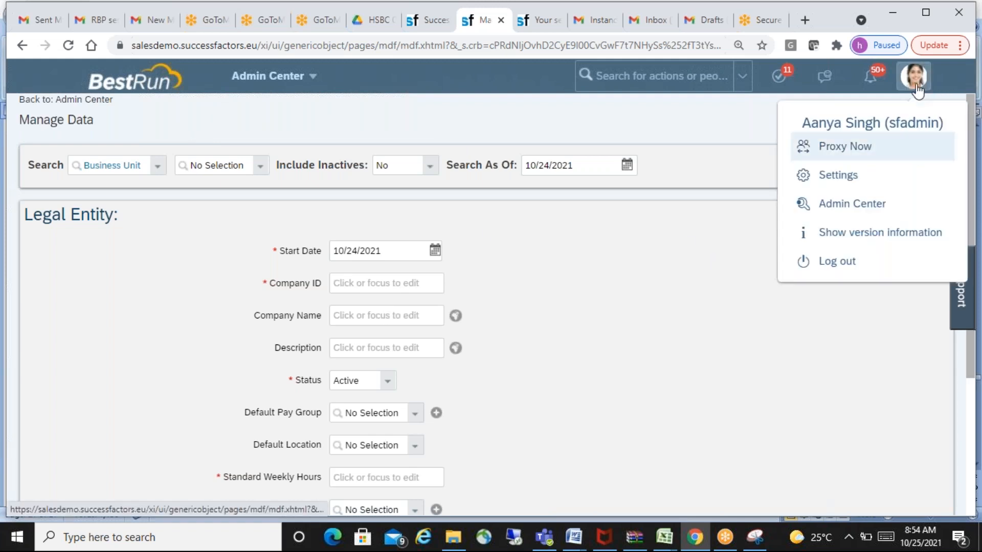
pyautogui.click(860, 148)
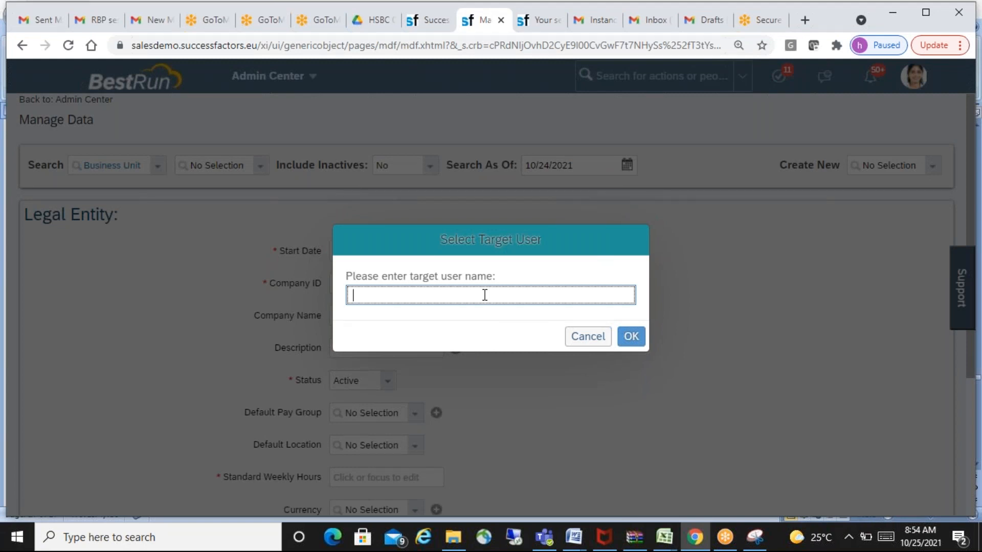
pyautogui.write('atos')
pyautogui.press('BackSpace')
pyautogui.press('BackSpace')
pyautogui.press('BackSpace')
pyautogui.press('BackSpace')
pyautogui.write('jac')
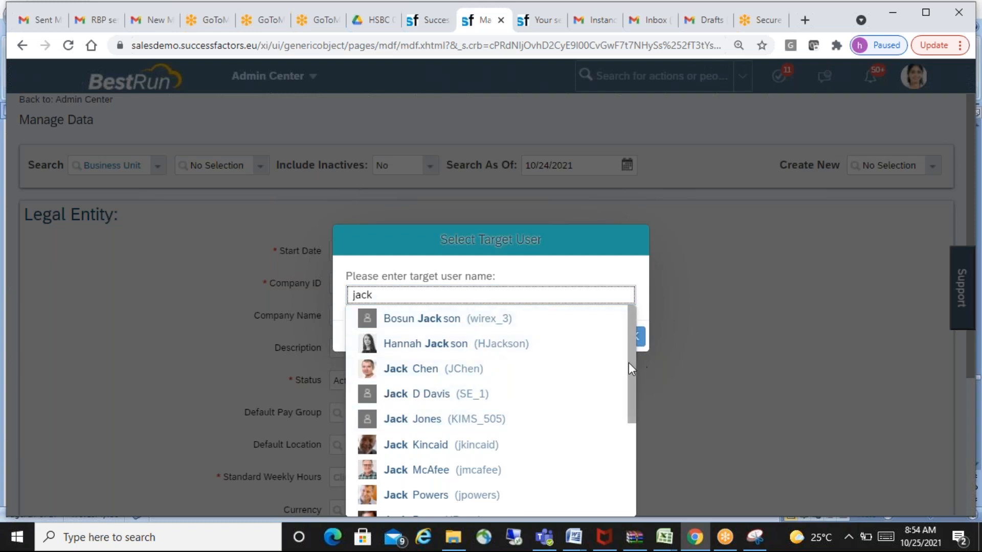
pyautogui.scroll(-1, 630, 358)
pyautogui.moveTo(631, 372); pyautogui.dragTo(633, 465)
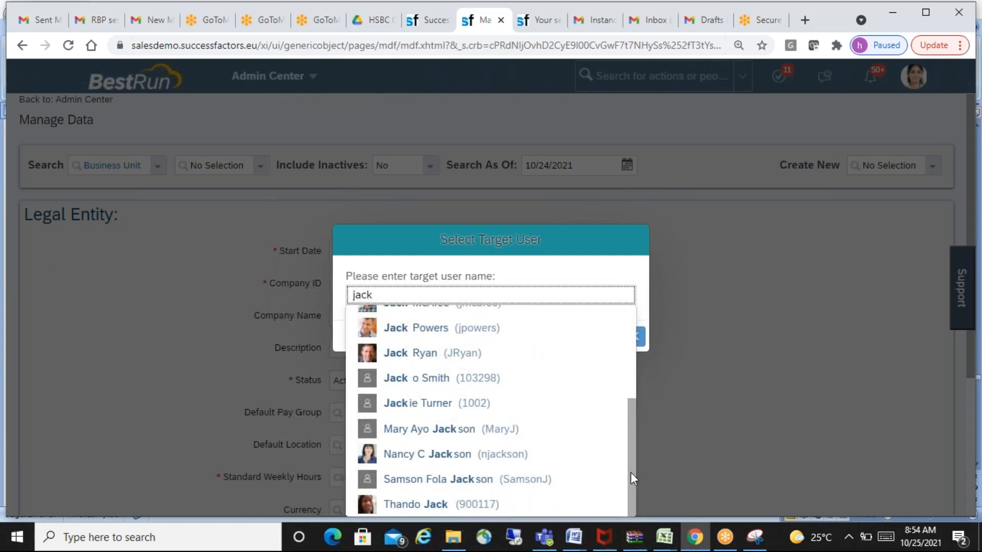
pyautogui.click(437, 455)
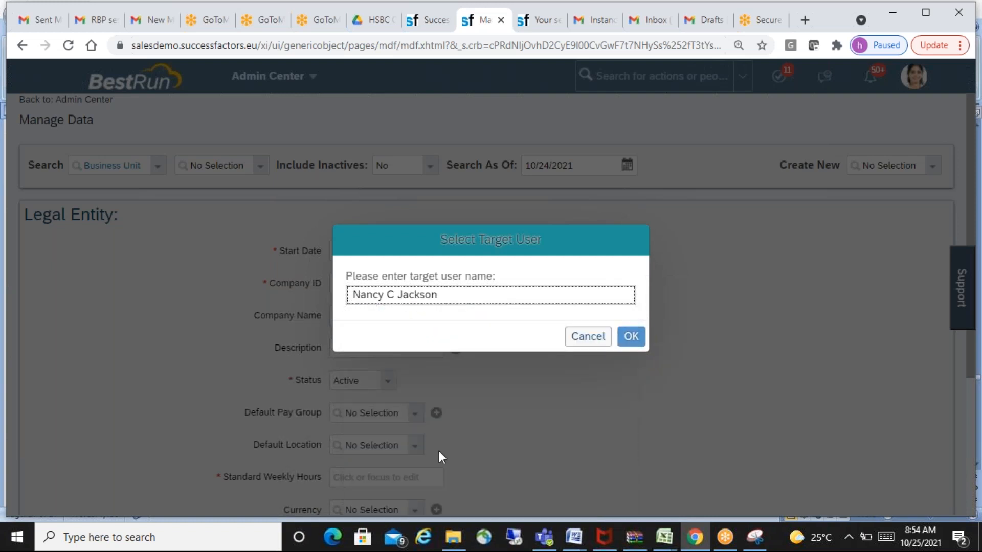
pyautogui.click(631, 339)
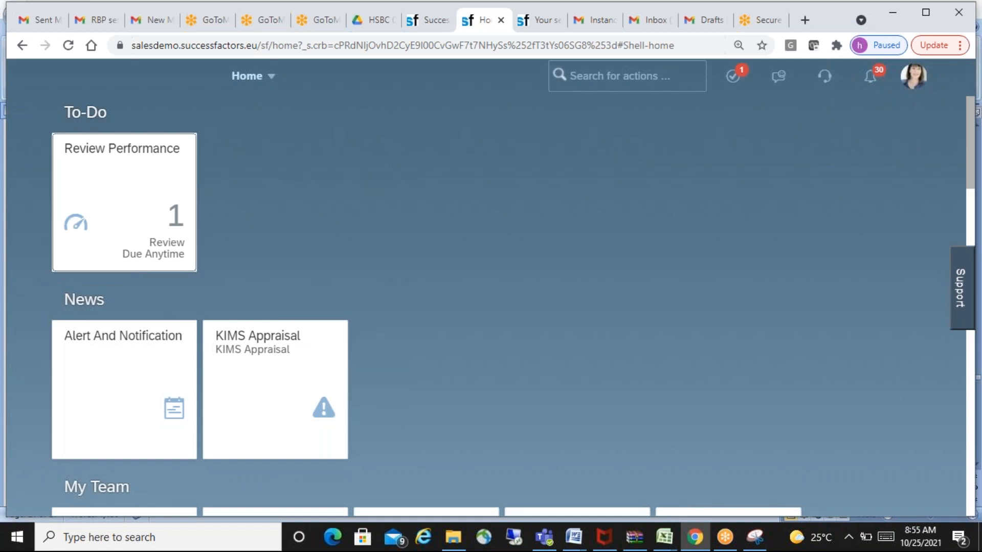
# - Open the Admin Center as the proxied user and examine the tools under Set User Permissions, Employee Files, and Reporting and Analytics
pyautogui.click(274, 81)
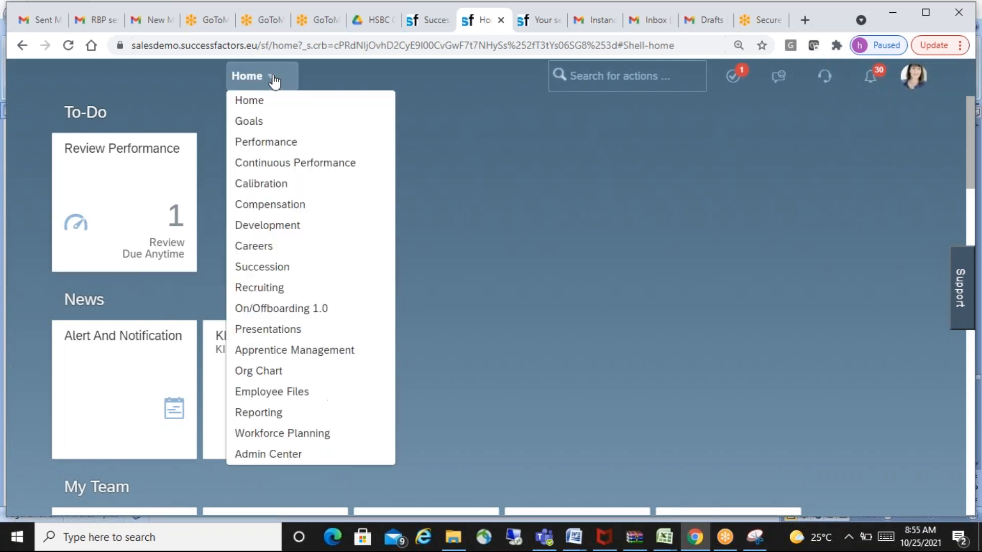
pyautogui.click(302, 457)
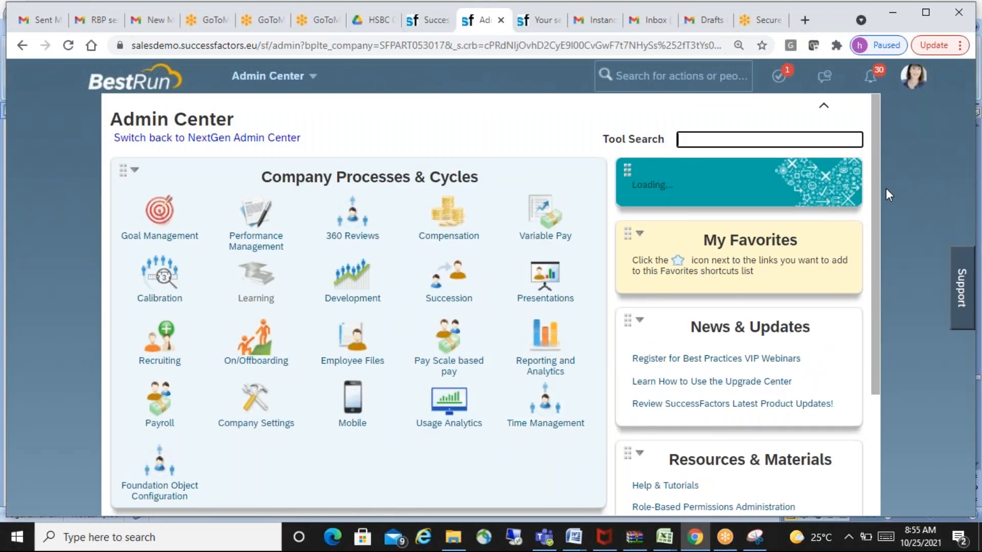
pyautogui.scroll(-3, 877, 183)
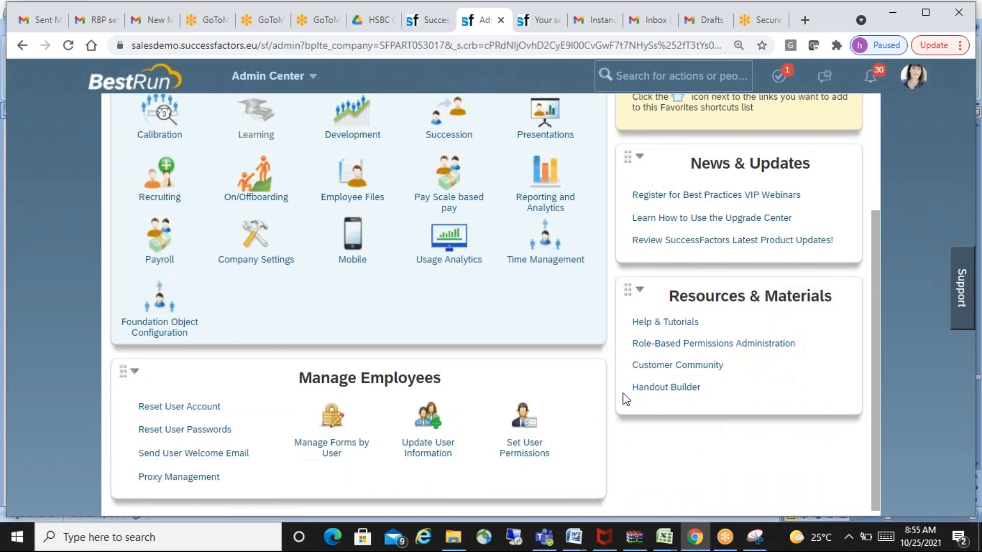
pyautogui.click(526, 449)
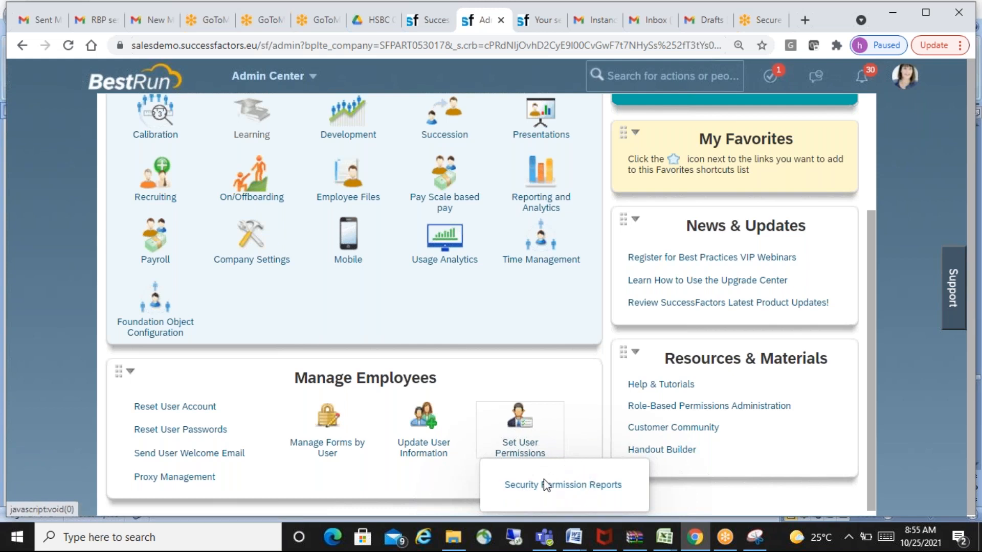
pyautogui.click(326, 196)
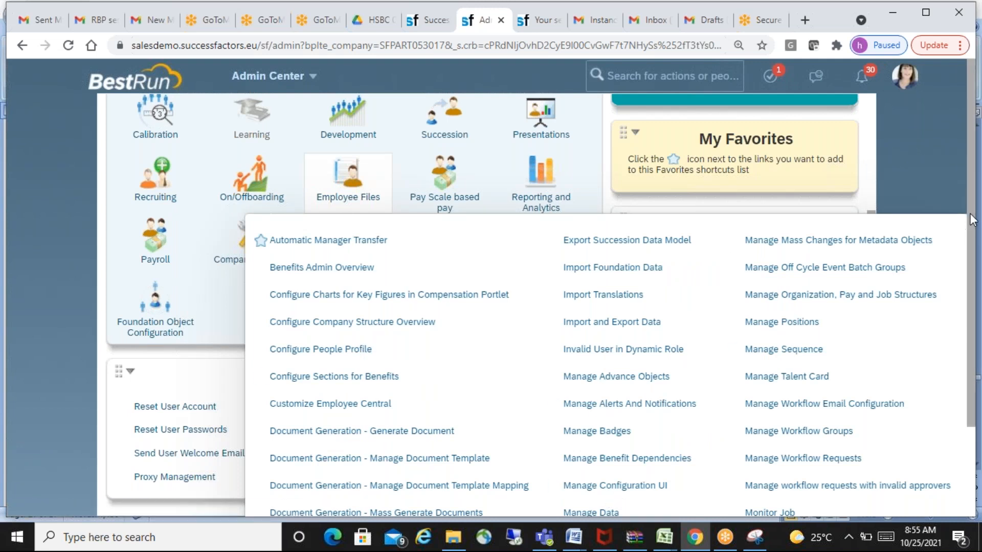
pyautogui.moveTo(971, 220); pyautogui.dragTo(976, 240)
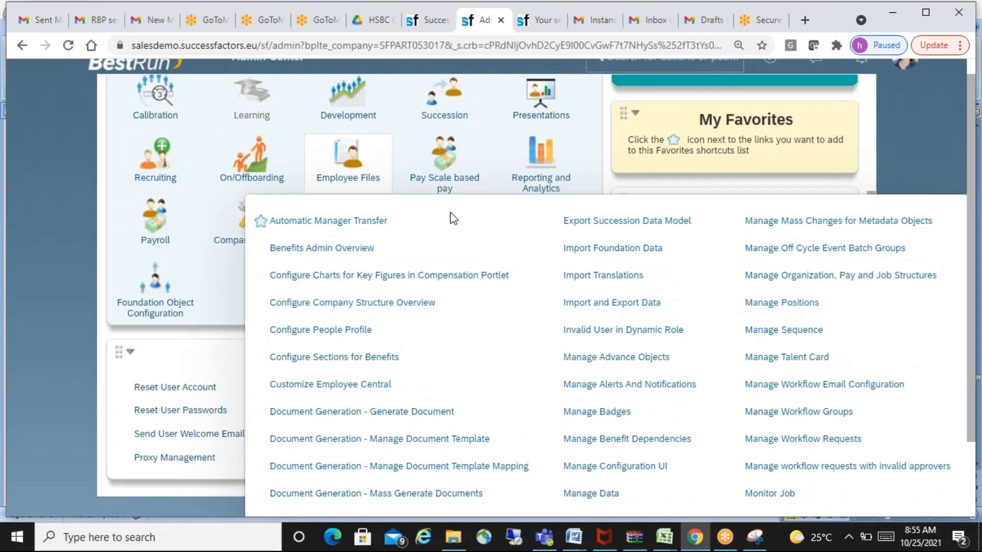
pyautogui.click(509, 209)
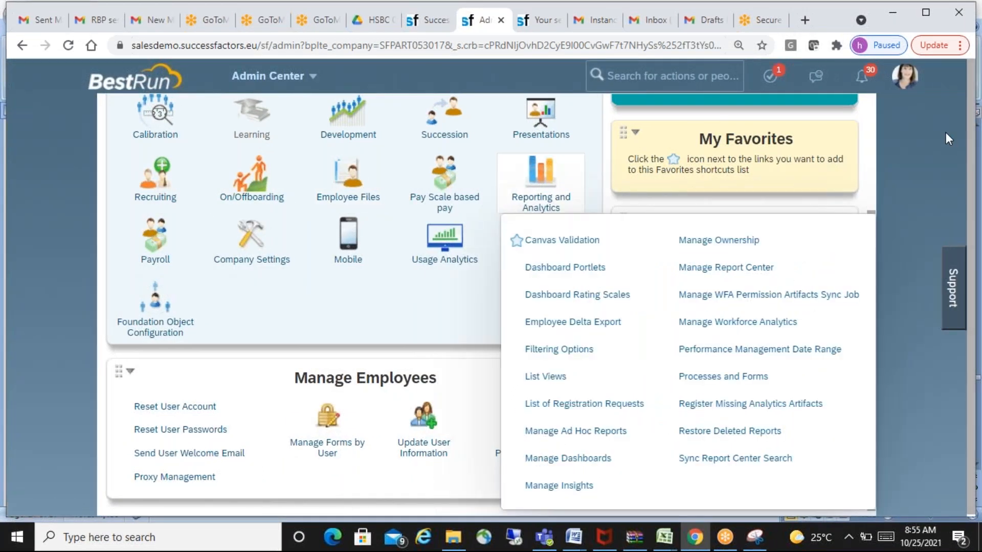
# - Switch the proxy session to another employee, searching the target user by surname and selecting the third suggestion
pyautogui.click(906, 76)
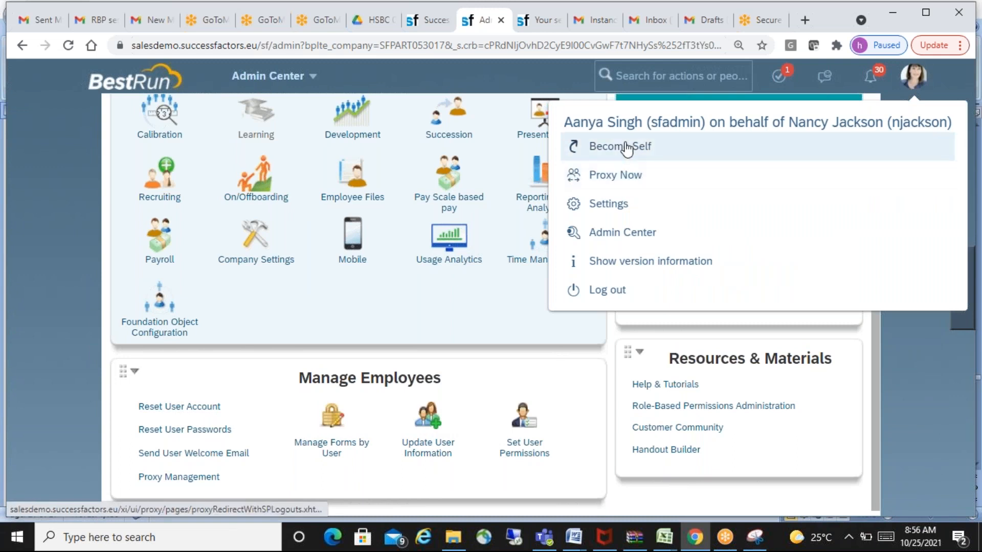
pyautogui.click(625, 177)
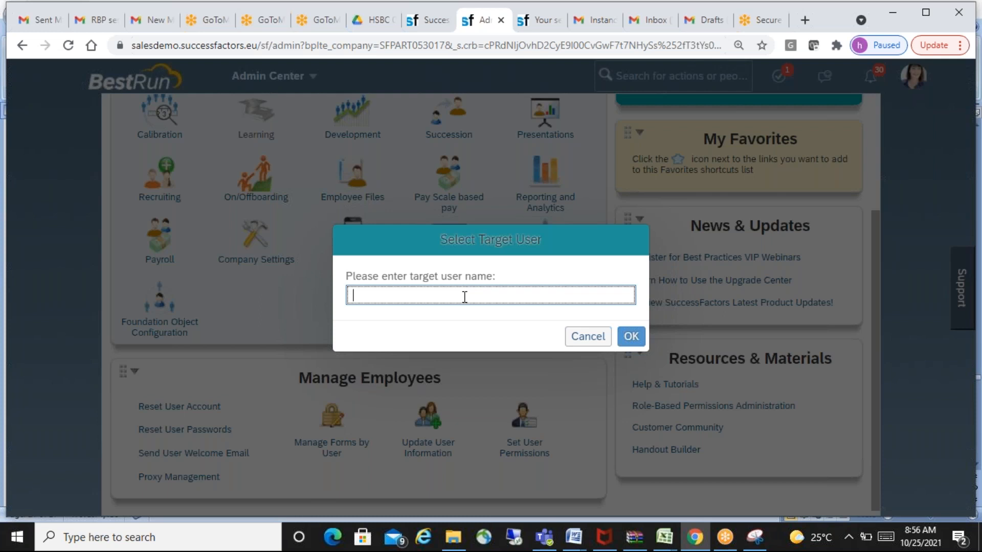
pyautogui.write('coke')
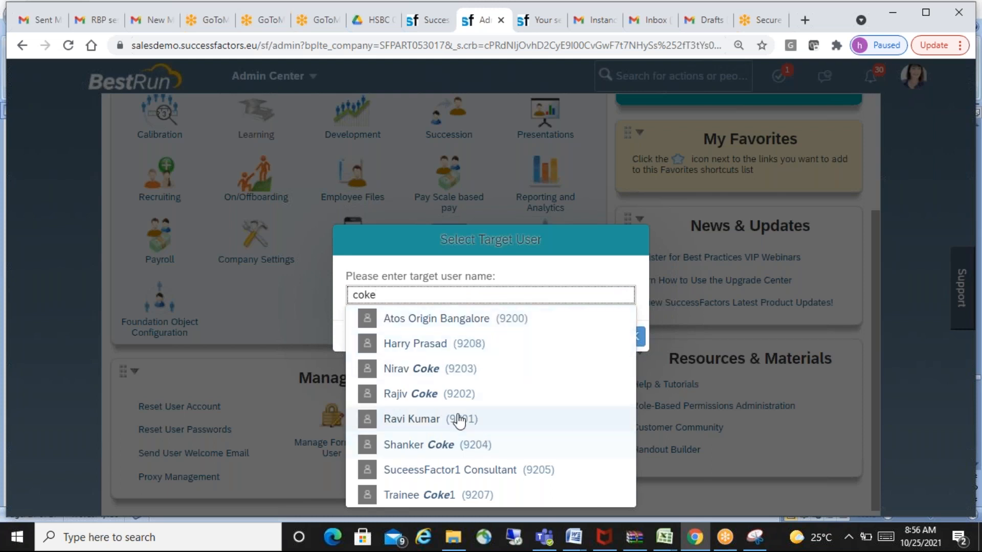
pyautogui.click(435, 369)
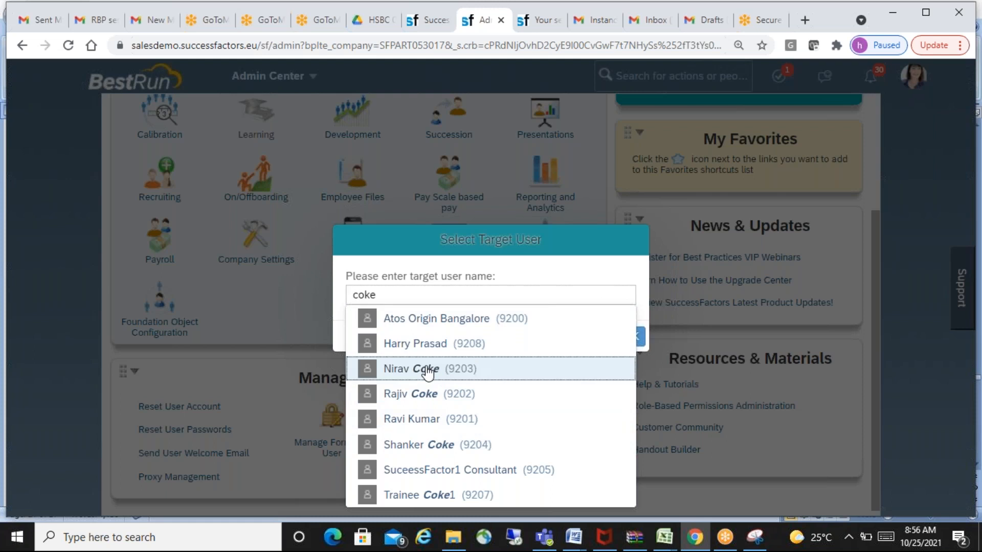
pyautogui.click(632, 337)
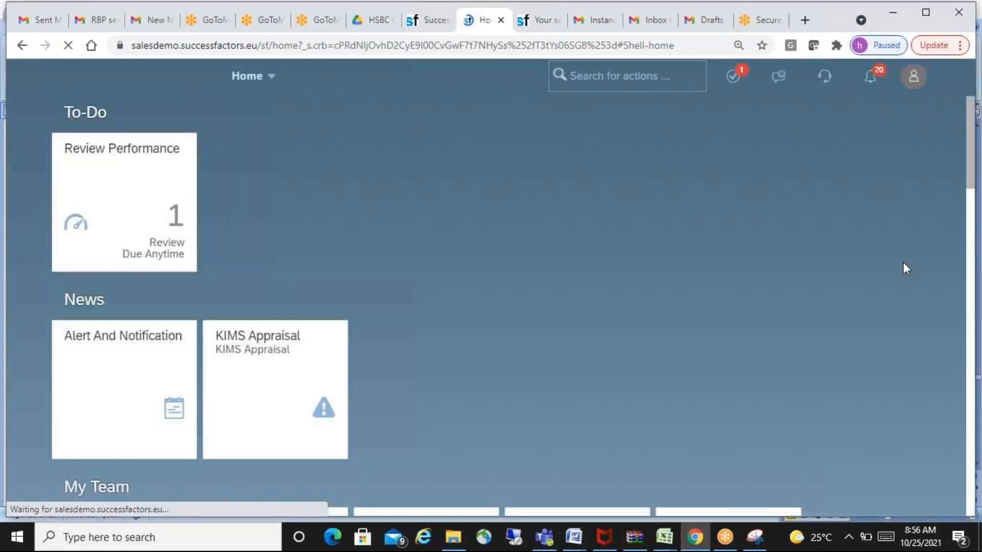
# - Open the Admin Center as the newly proxied user and examine the tools under Recruiting, On/Offboarding, Employee Files, and Company Settings
pyautogui.click(265, 76)
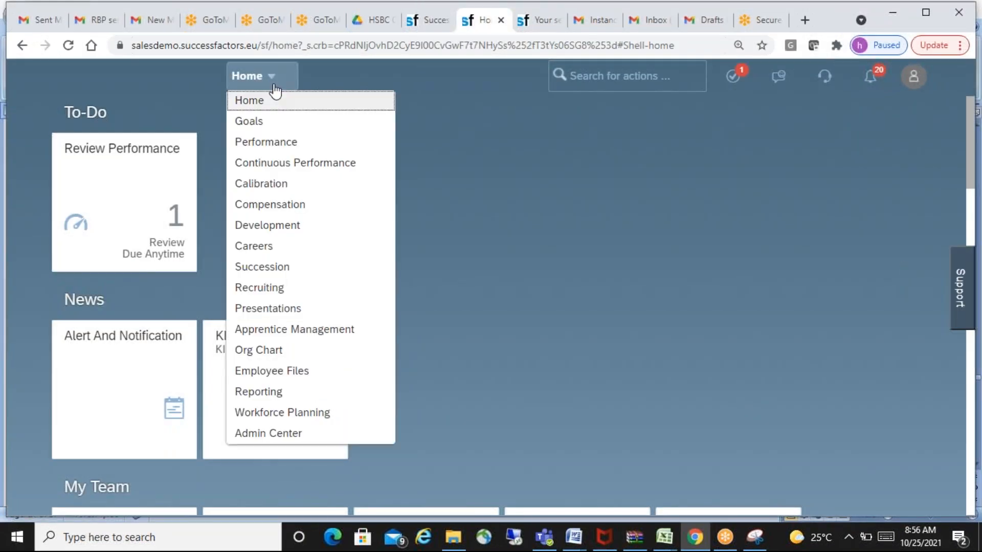
pyautogui.click(291, 436)
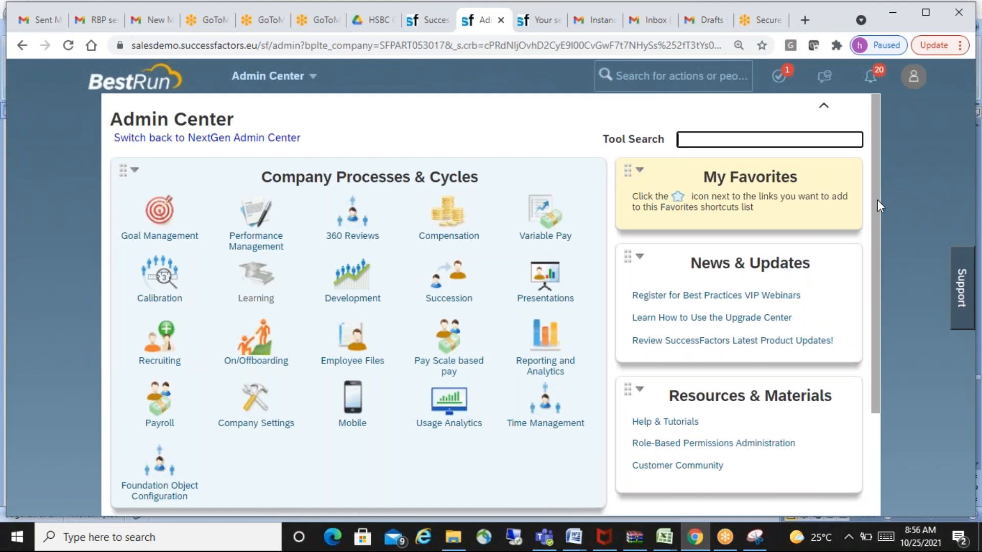
pyautogui.moveTo(878, 201); pyautogui.dragTo(885, 284)
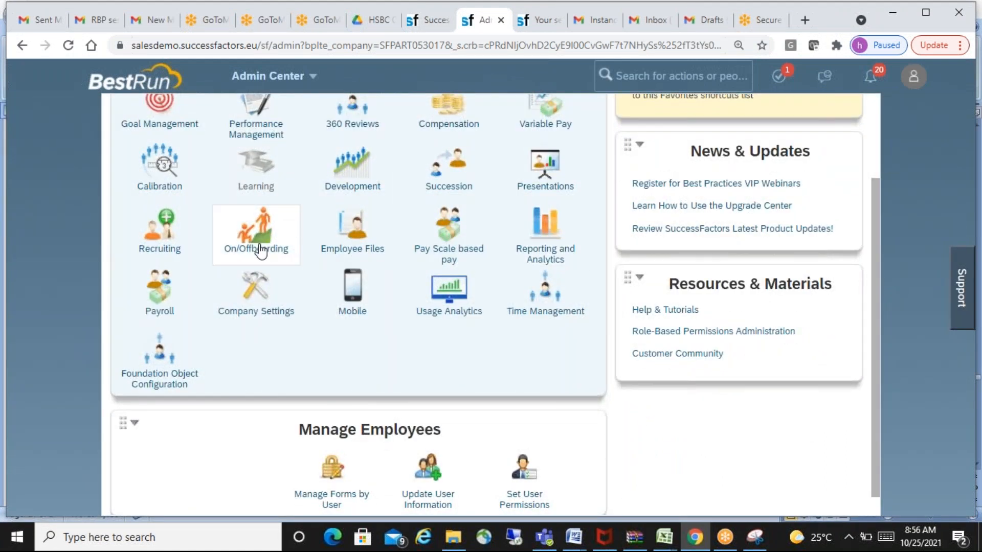
pyautogui.click(366, 242)
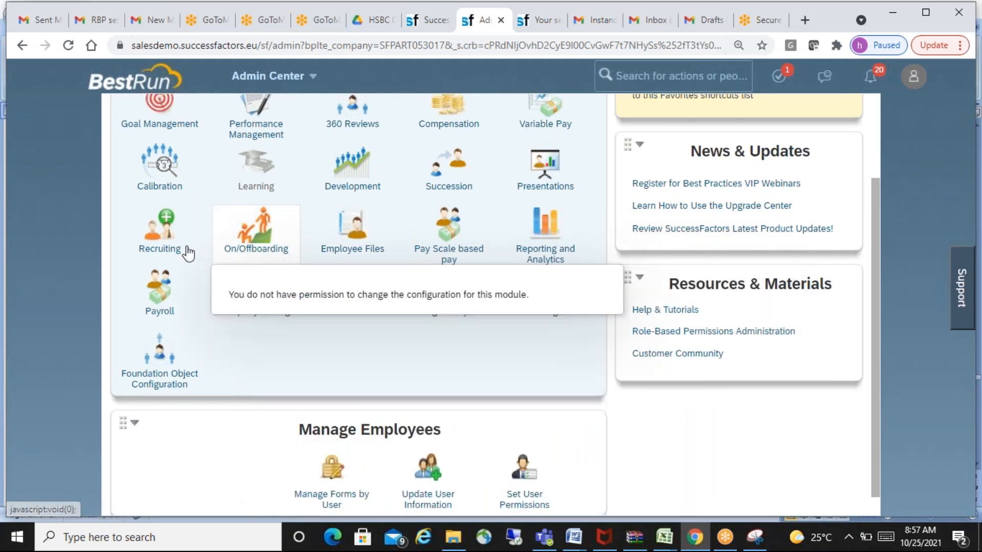
pyautogui.moveTo(168, 253)
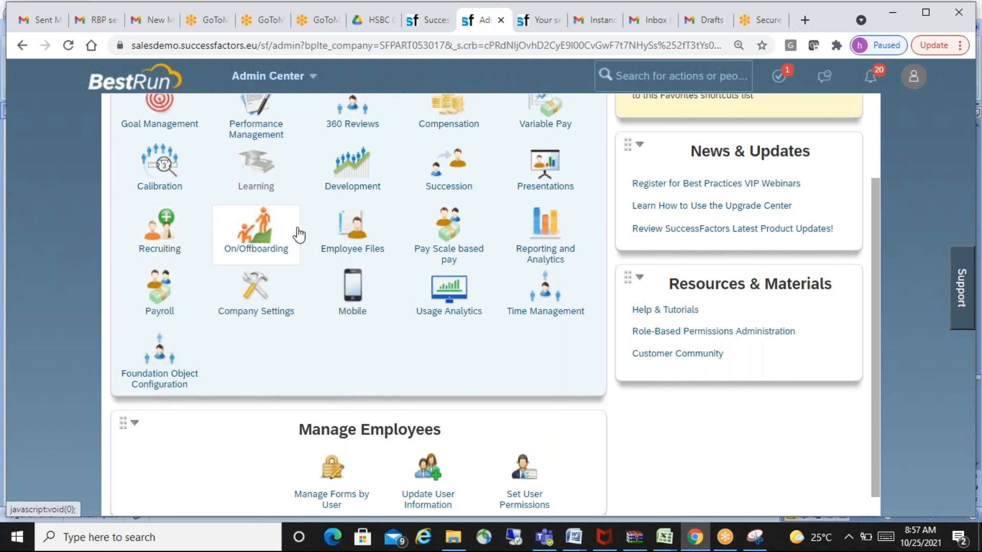
pyautogui.moveTo(266, 240)
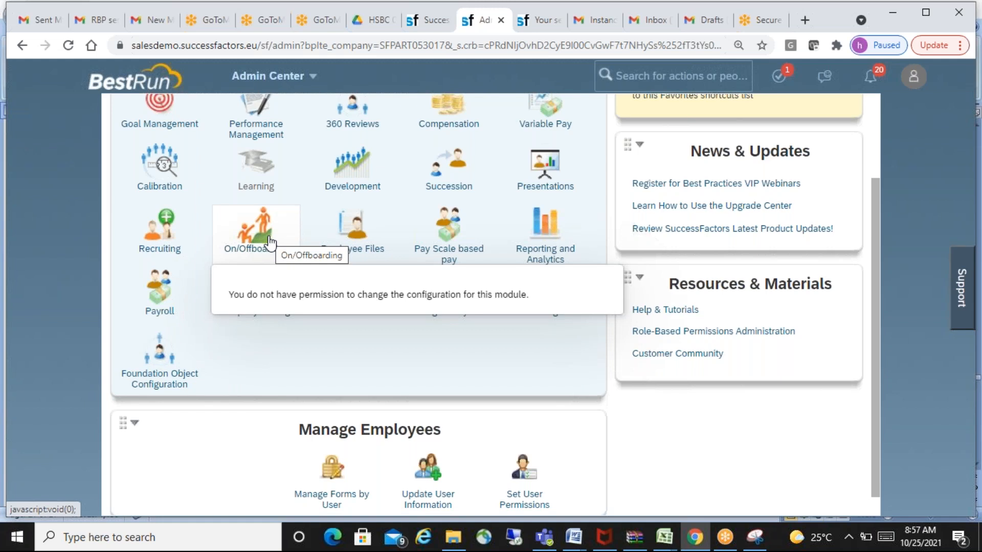
pyautogui.moveTo(162, 302)
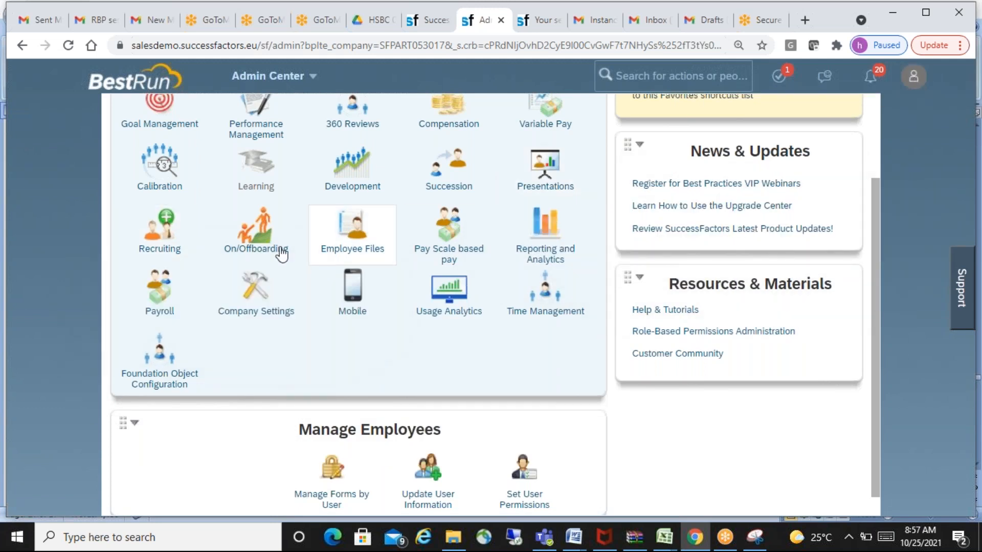
pyautogui.moveTo(363, 248)
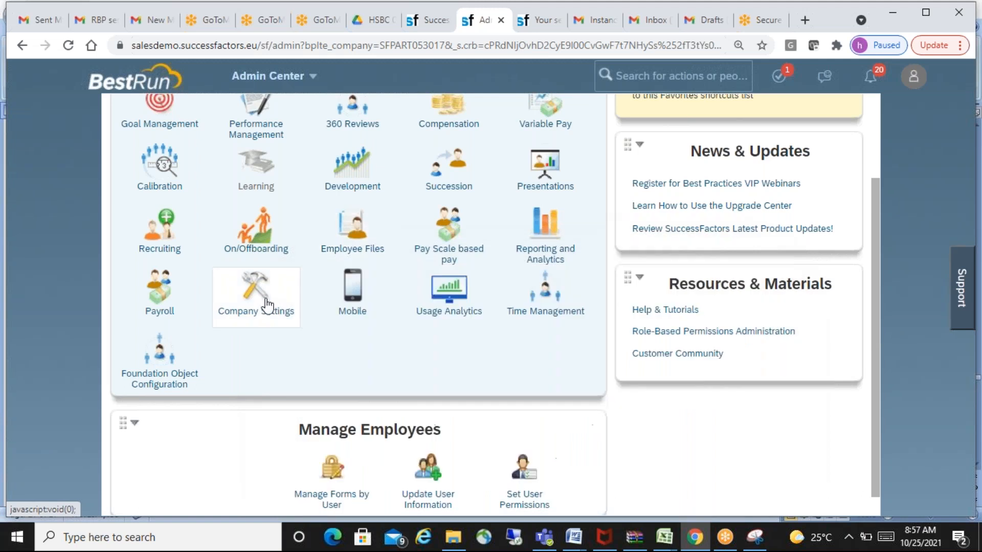
pyautogui.moveTo(260, 307)
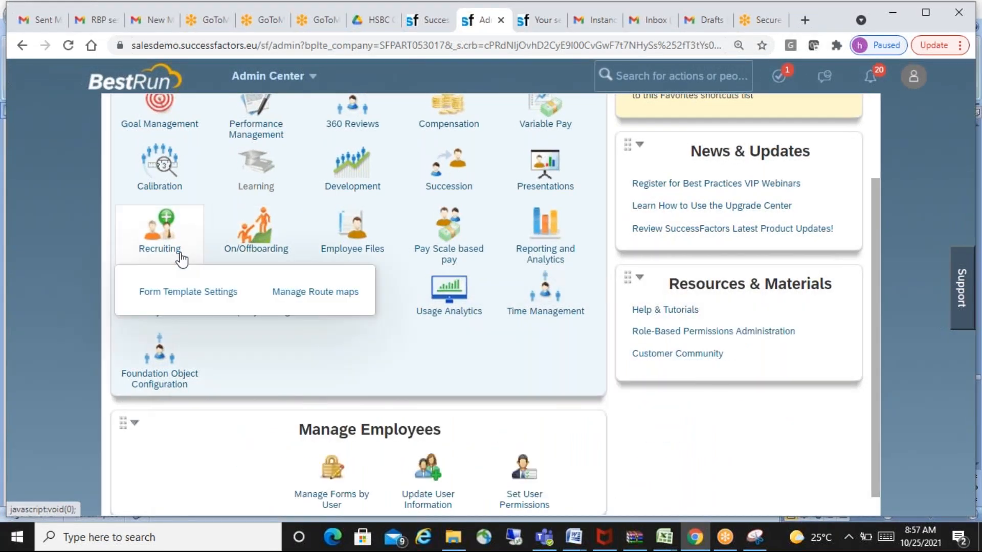
pyautogui.moveTo(603, 250)
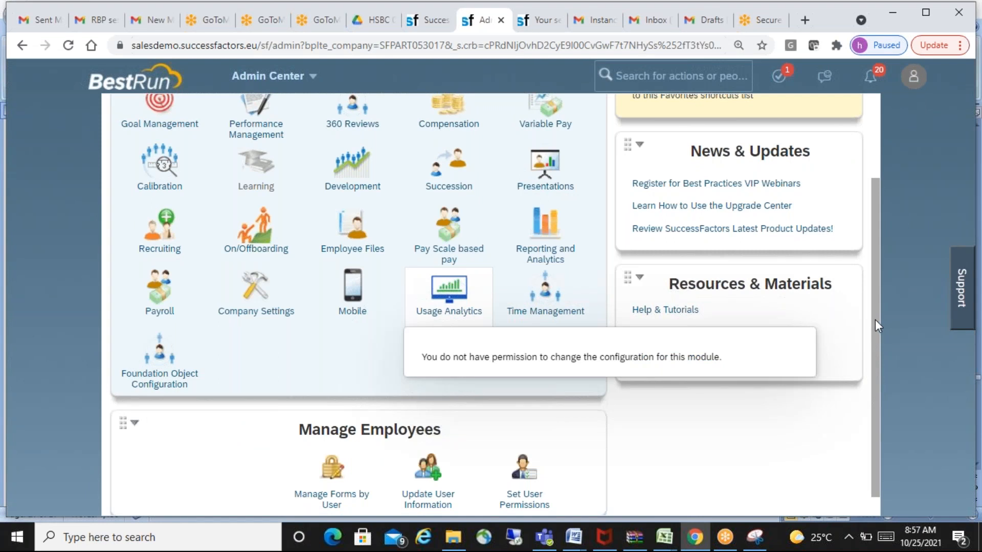
# - Check the proxied user's access to the other Company Processes & Cycles modules, including Payroll and Succession
pyautogui.moveTo(876, 318); pyautogui.dragTo(873, 204)
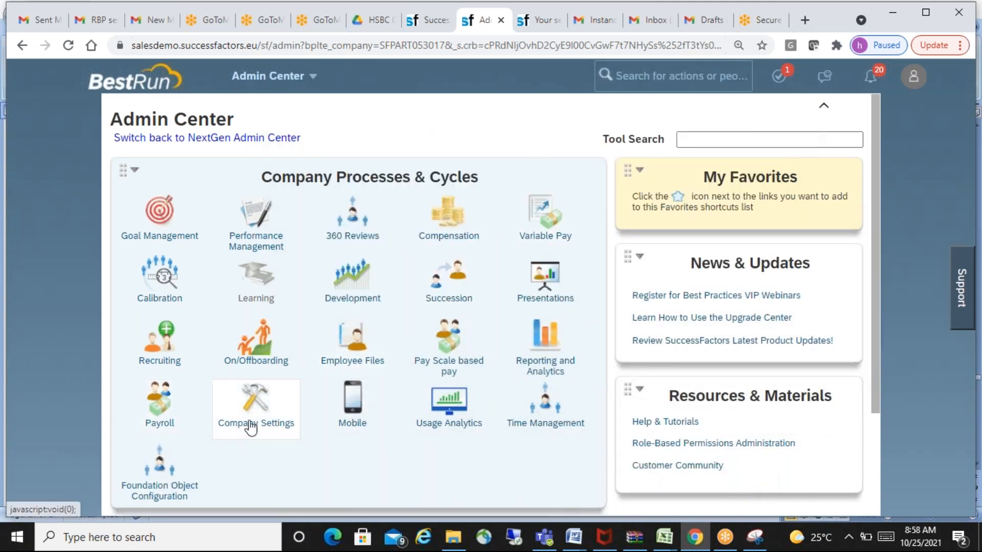
pyautogui.moveTo(150, 412)
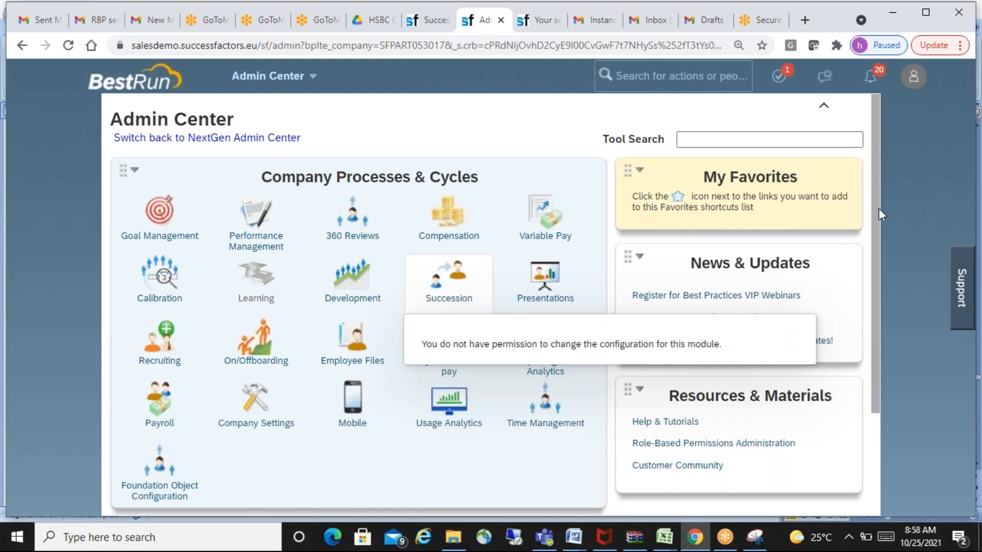
pyautogui.scroll(-1, 878, 214)
pyautogui.scroll(1, 881, 147)
# - End the proxy session and return to the administrator's own account
pyautogui.click(914, 78)
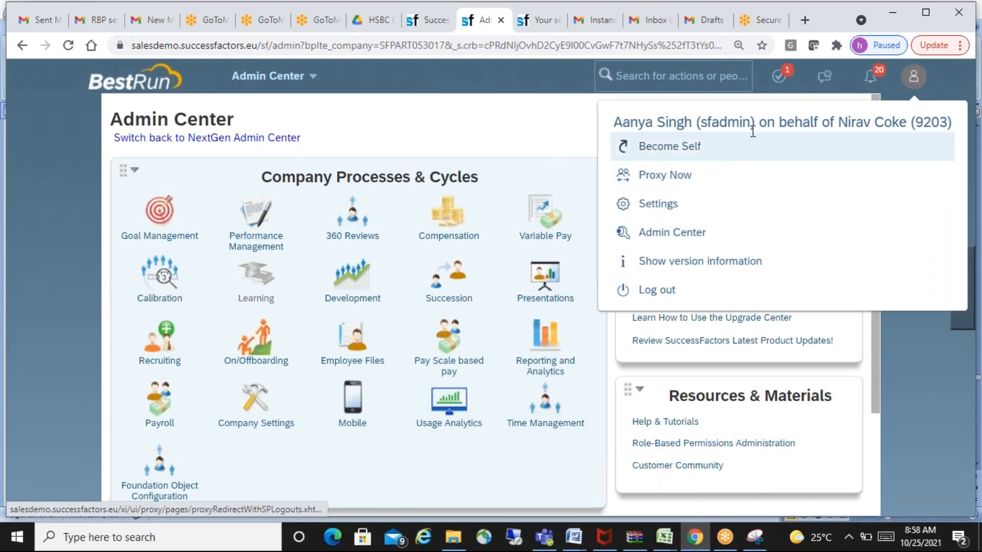
pyautogui.click(678, 176)
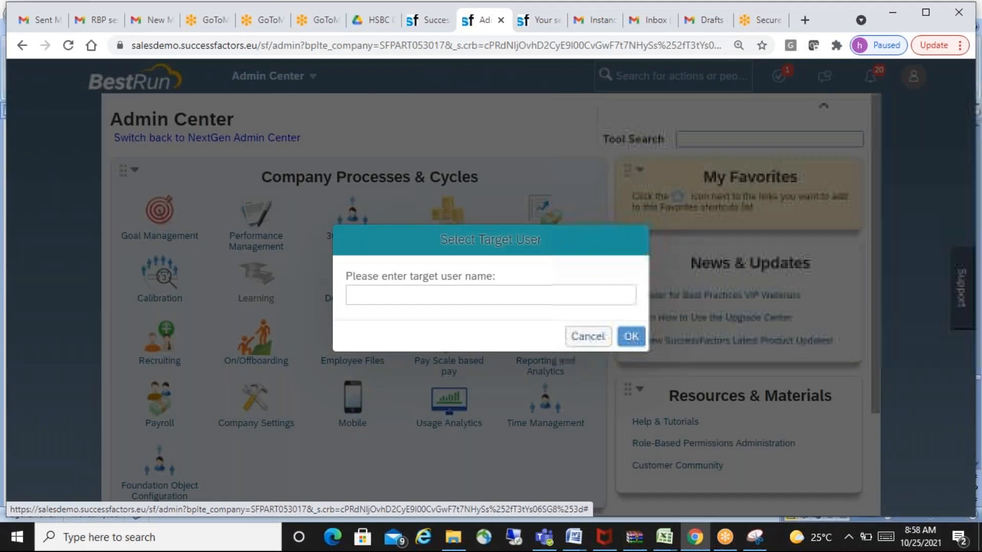
pyautogui.click(594, 337)
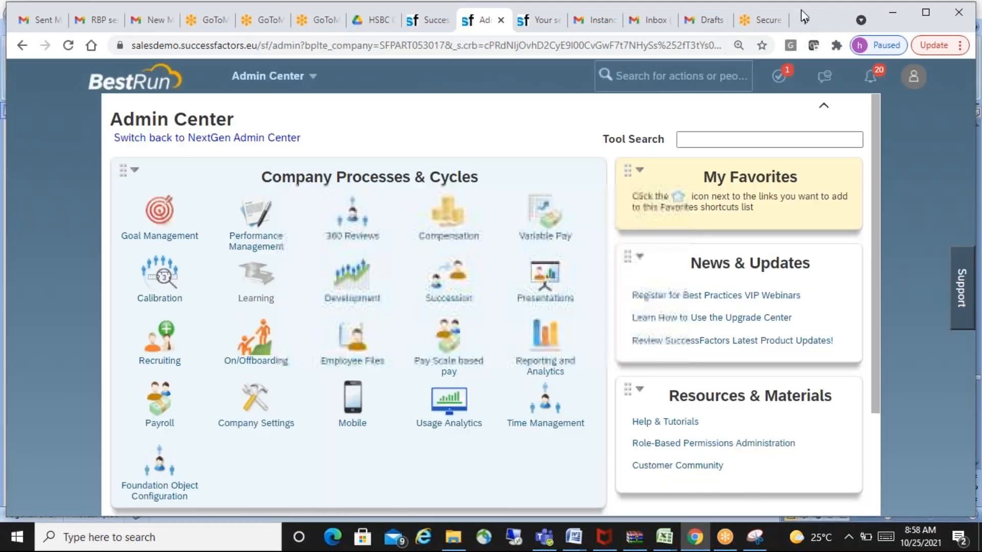
pyautogui.click(914, 77)
pyautogui.click(694, 149)
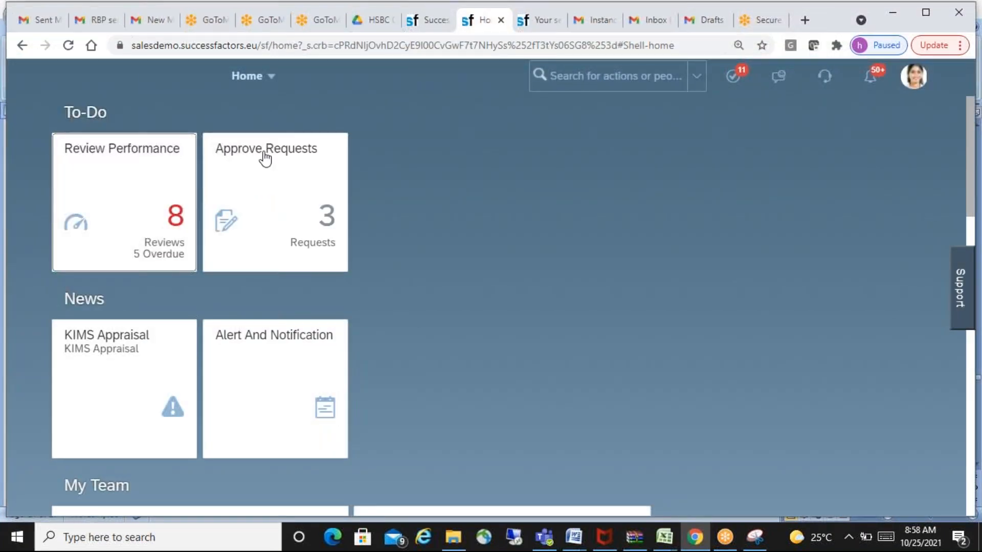
# - Open the Admin Center with the administrator's own account
pyautogui.click(275, 78)
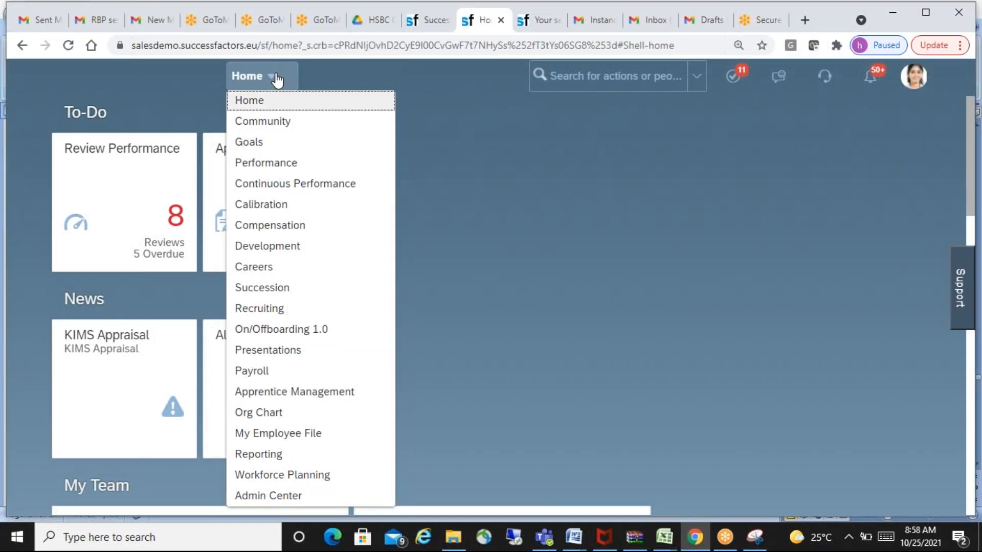
pyautogui.click(277, 497)
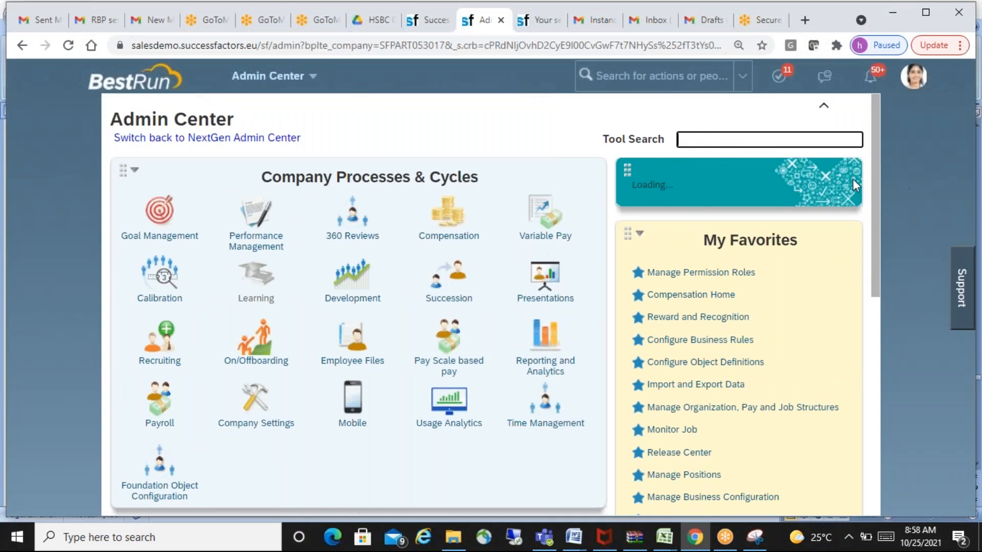
pyautogui.moveTo(878, 181); pyautogui.dragTo(891, 163)
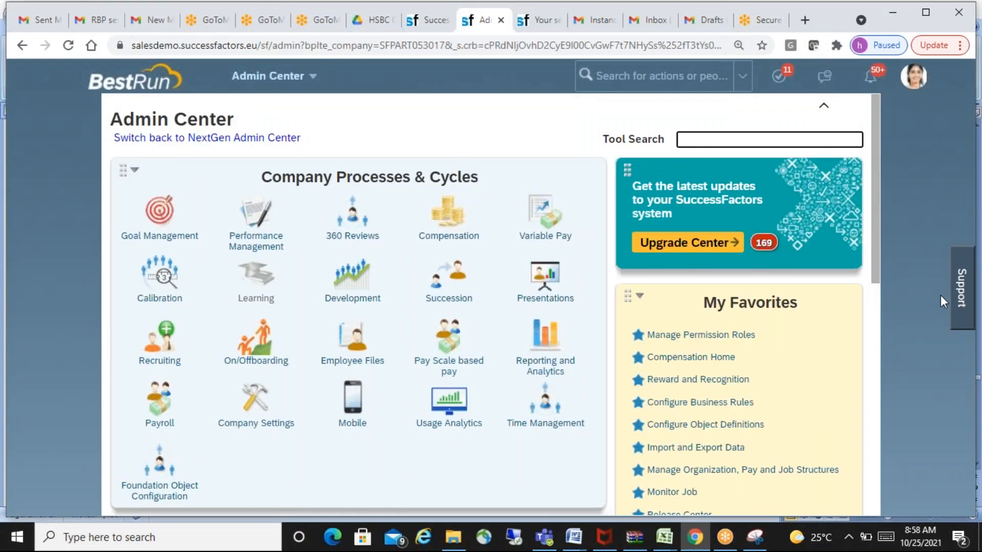
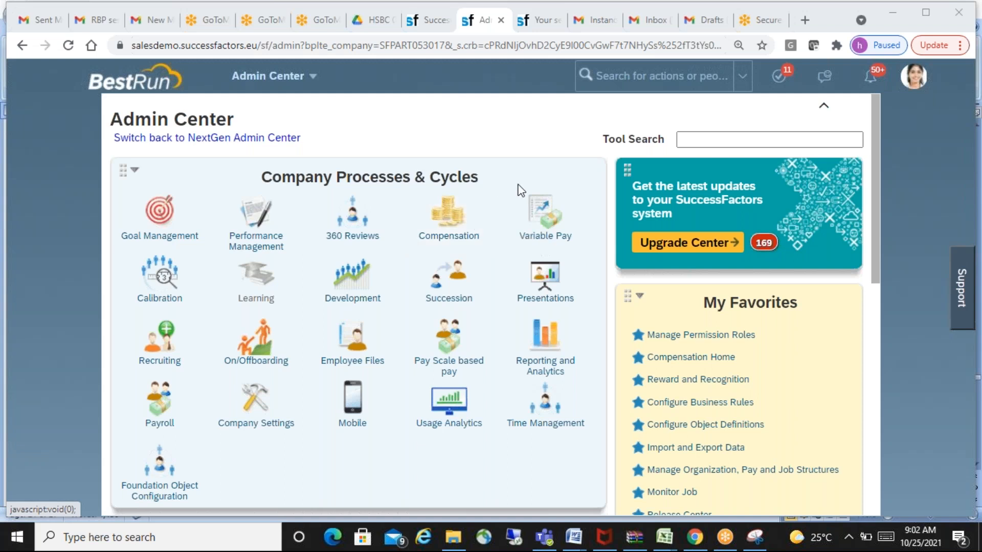
# - Switch to the HSBC SF Word notes and highlight the Manage Permission Role heading
pyautogui.hotkey('alt', 'Tab')
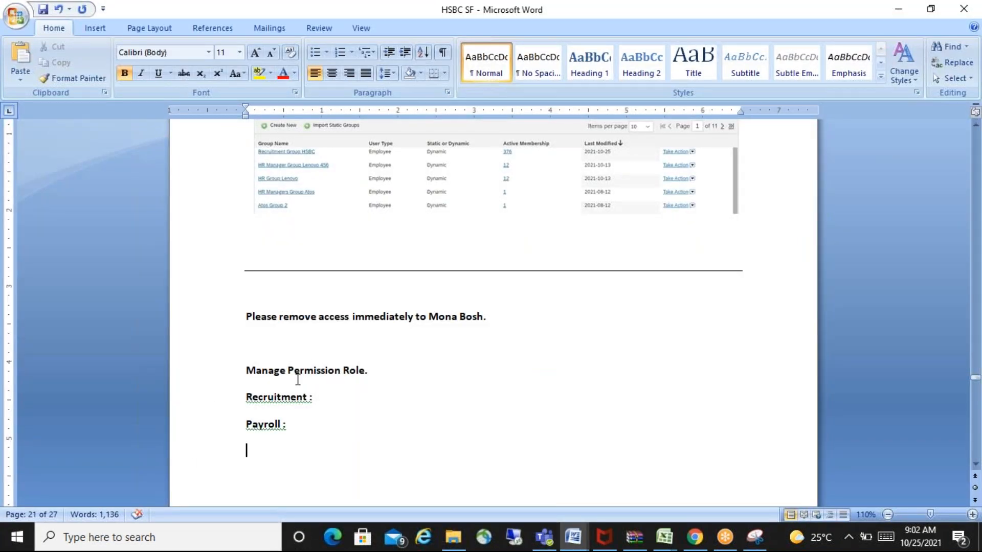
pyautogui.moveTo(287, 373); pyautogui.dragTo(362, 367)
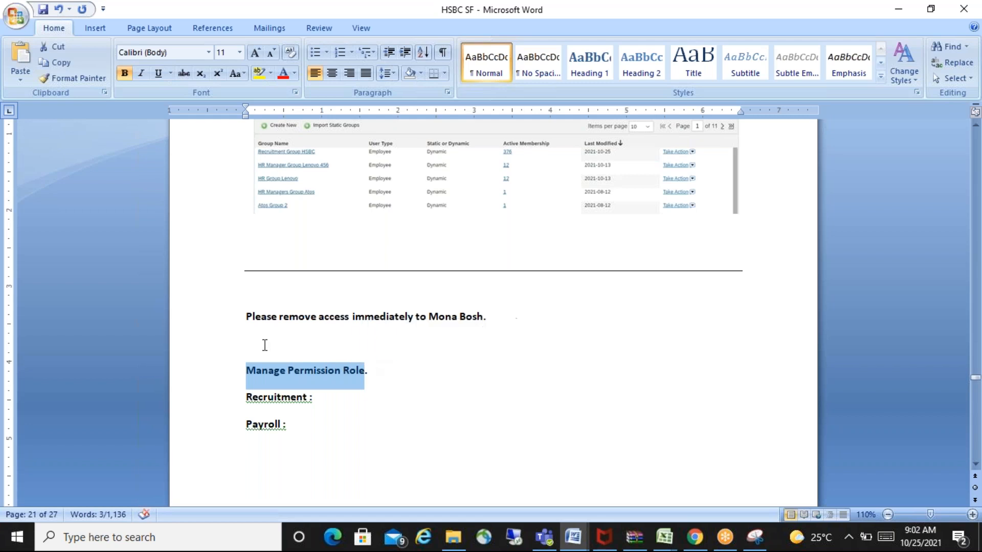
pyautogui.click(276, 343)
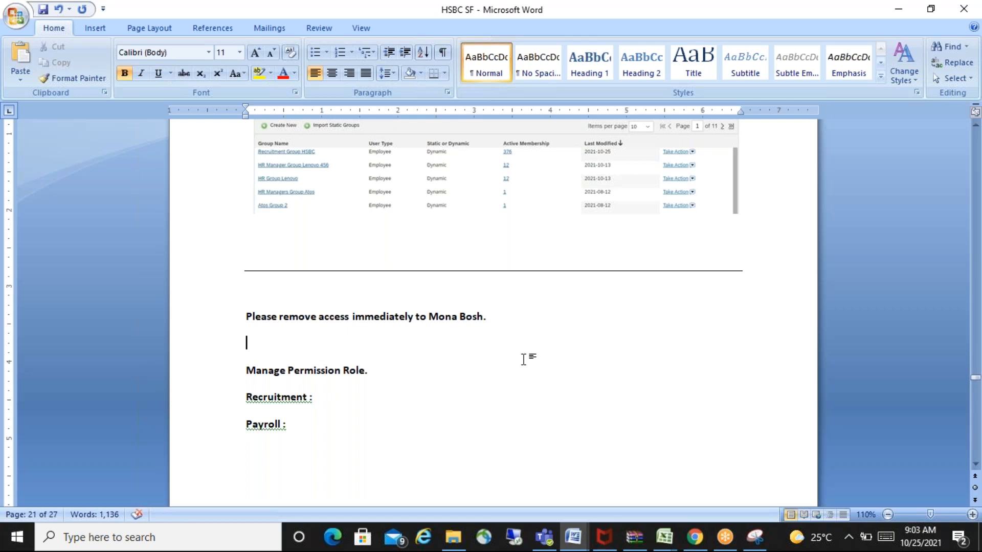
# - Add the lines "Manager :" and "Executive" below the Payroll line, separated from it by a blank line
pyautogui.click(282, 455)
pyautogui.press('Return')
pyautogui.write('Manager')
pyautogui.press('Return')
pyautogui.write('Executive')
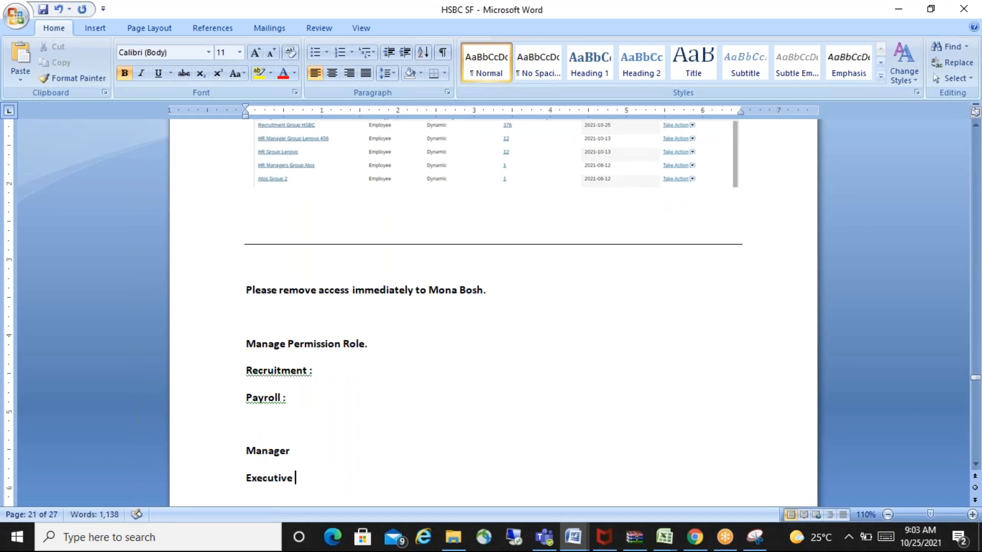
pyautogui.click(321, 451)
pyautogui.write(':')
# - Complete the Executive line with ": edit , no delete."
pyautogui.click(313, 481)
pyautogui.write(': edit , ')
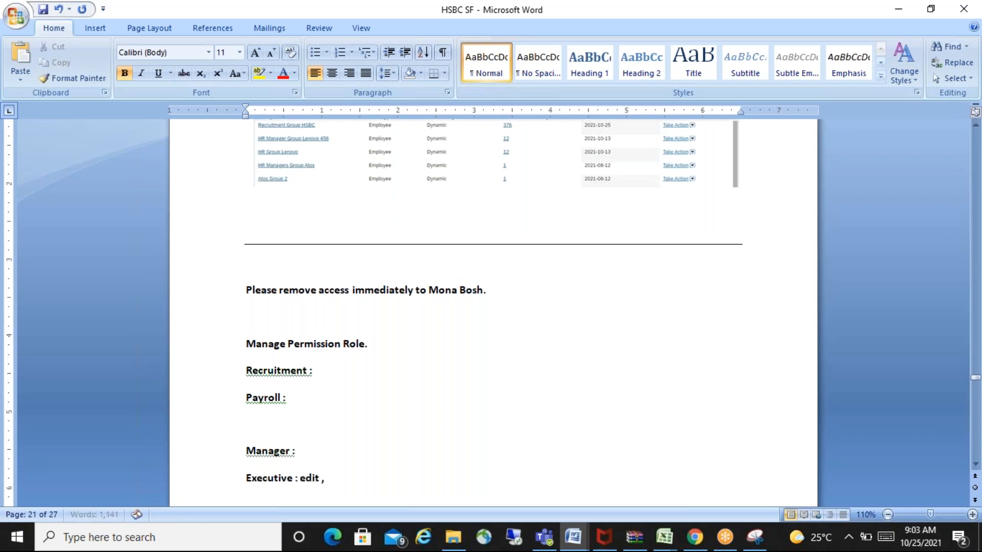
pyautogui.write('no delete.')
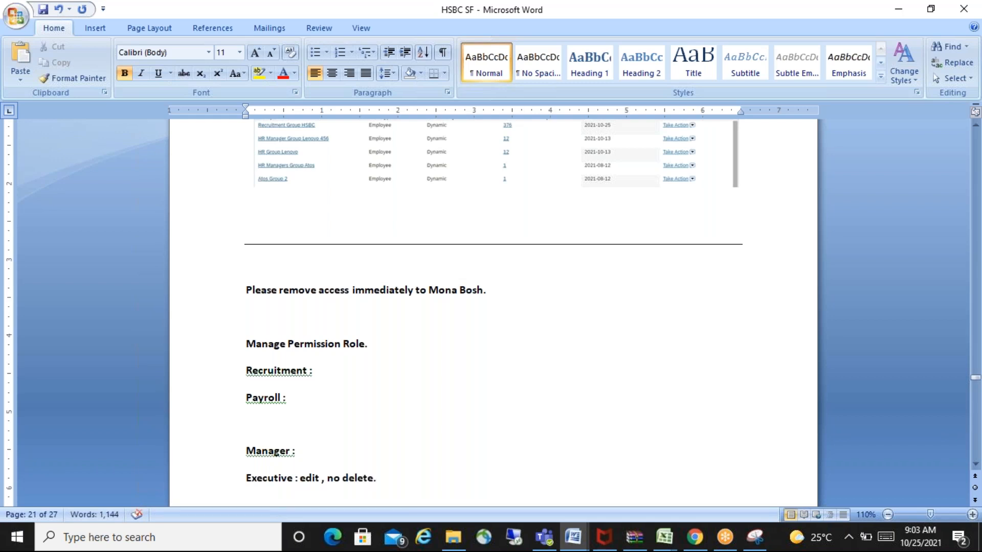
# - Add the line "View ," under the Executive line and highlight "Permission Role" in the heading
pyautogui.press('Return')
pyautogui.write('o')
pyautogui.press('BackSpace')
pyautogui.write('View ')
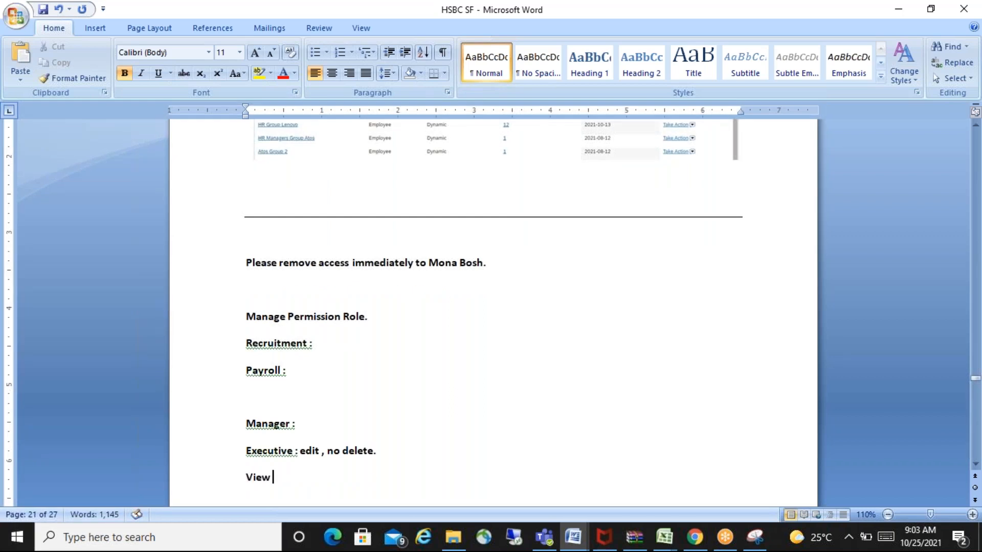
pyautogui.write(',')
pyautogui.moveTo(288, 313); pyautogui.dragTo(377, 314)
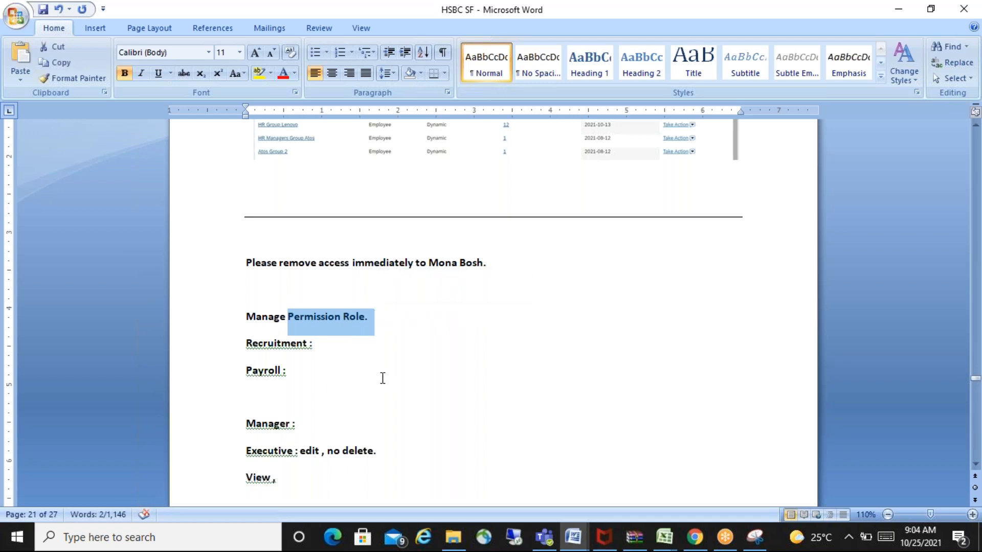
# - Insert blank lines after the "View ," line and draw a full-width horizontal separator line directly beneath it
pyautogui.click(297, 479)
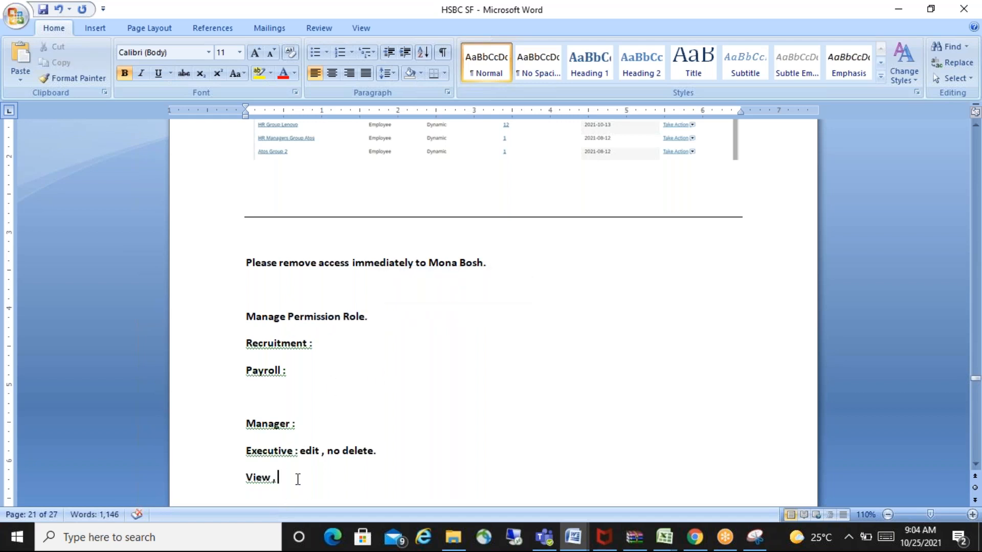
pyautogui.press('Return')
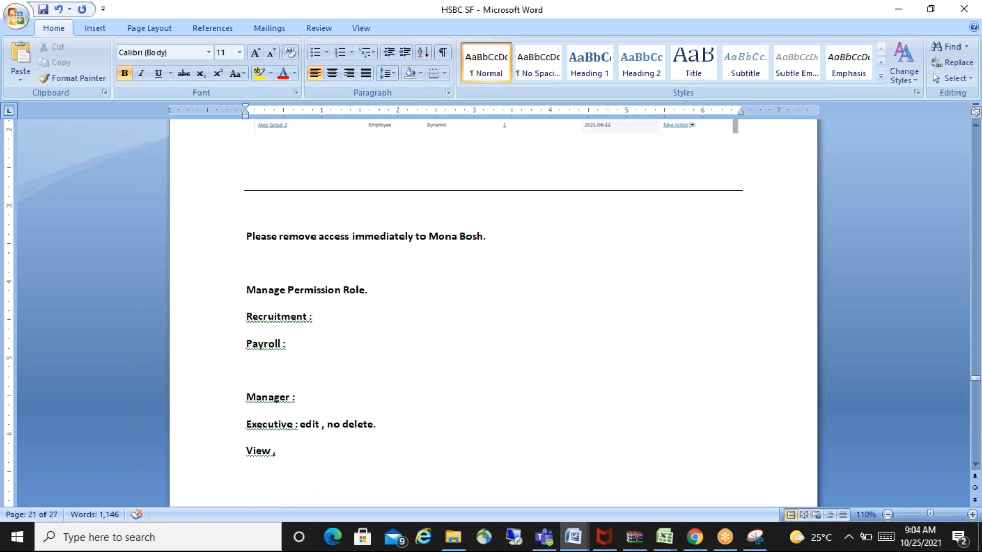
pyautogui.press('Return')
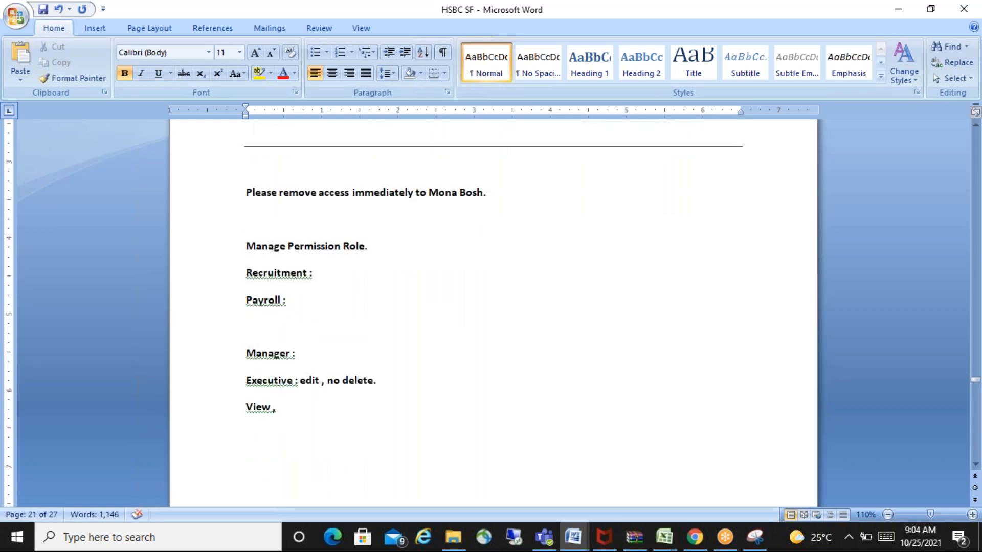
pyautogui.press('Up')
pyautogui.press('Up')
pyautogui.press('Down')
pyautogui.write('-------------------------------------------------------------------------------')
pyautogui.press('Return')
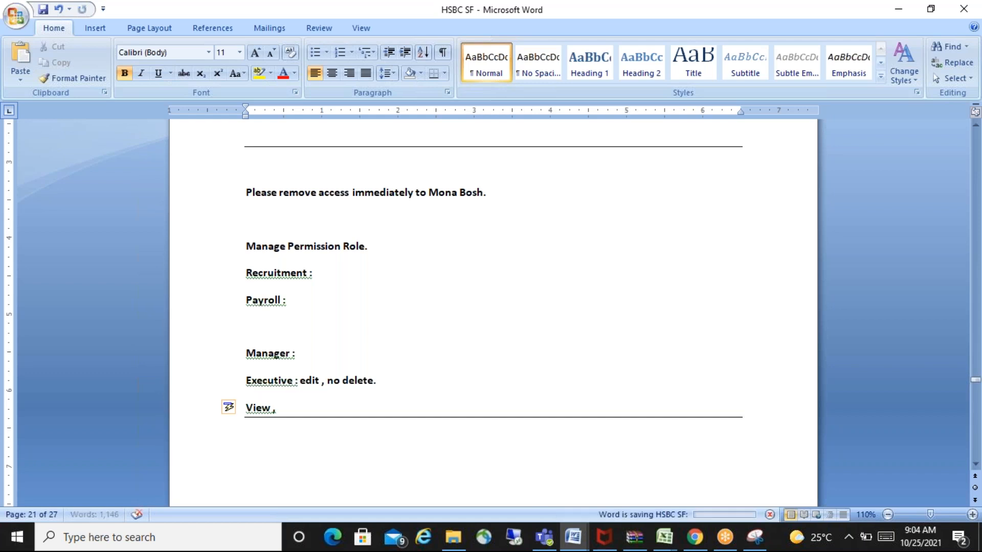
pyautogui.click(762, 236)
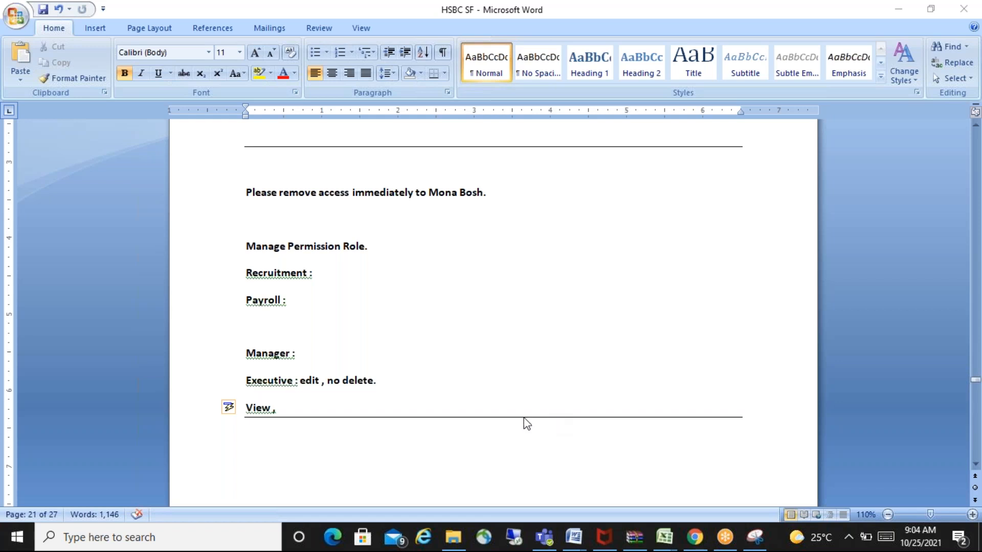
pyautogui.click(303, 447)
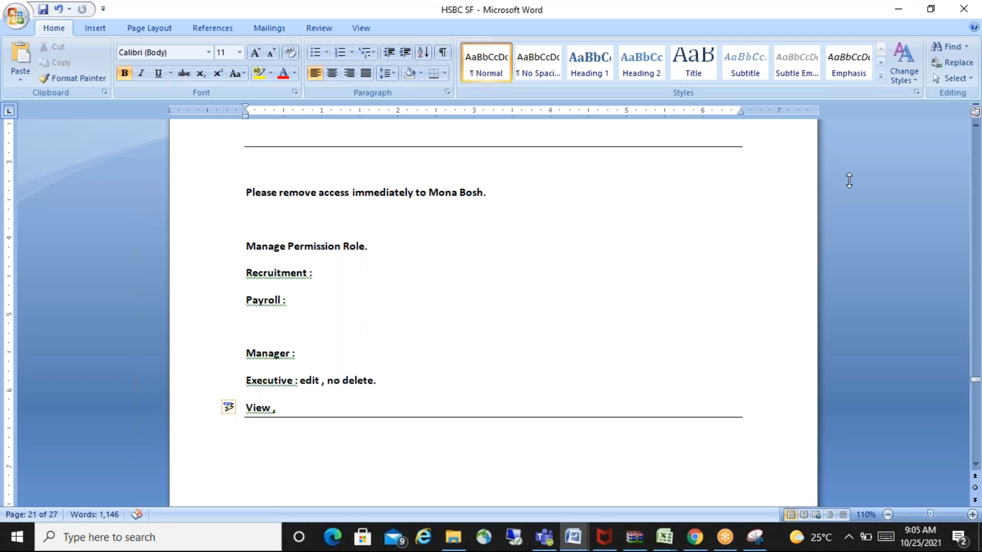
pyautogui.click(885, 207)
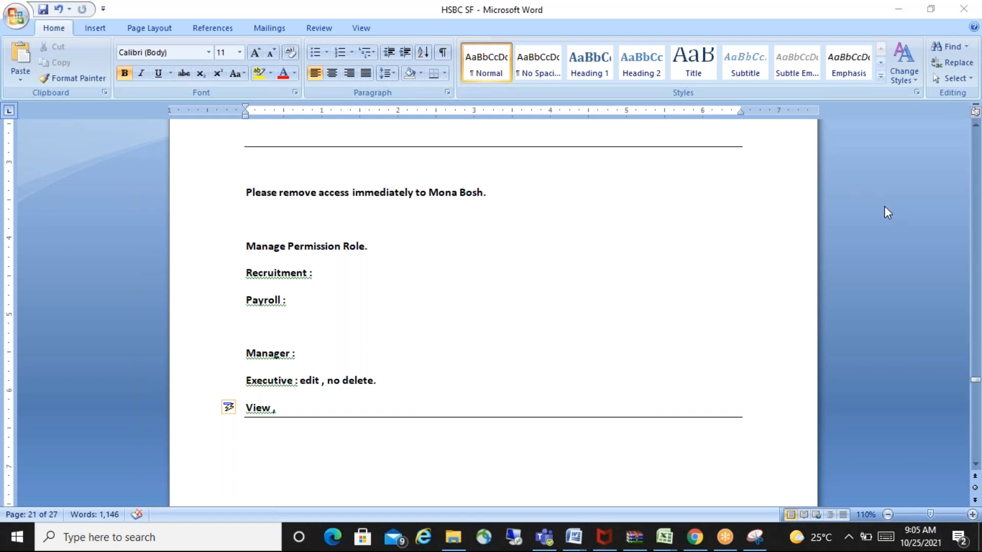